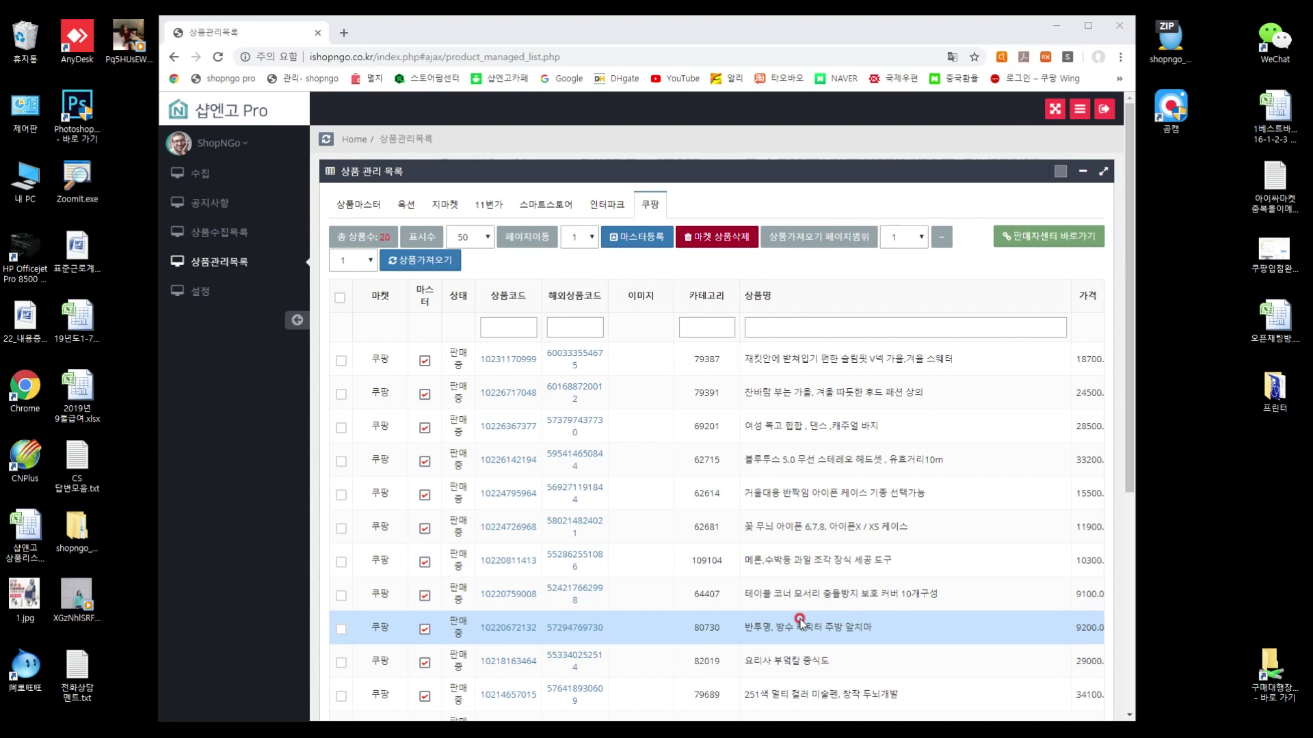
Look through the Coupang products in the product management list, including their product codes and overseas product codes
{"action": "scroll", "coordinate": [800, 623], "scroll_direction": "down", "scroll_amount": 1}
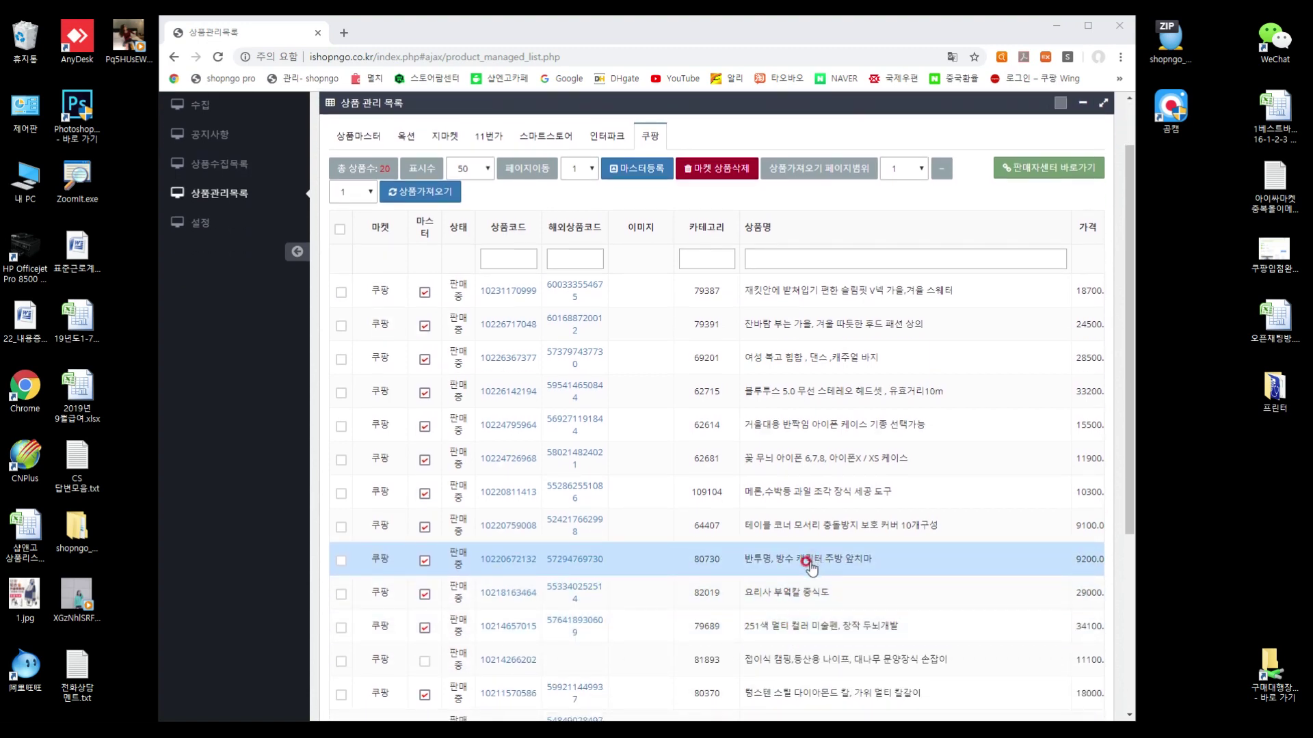
{"action": "scroll", "coordinate": [769, 547], "scroll_direction": "down", "scroll_amount": 1}
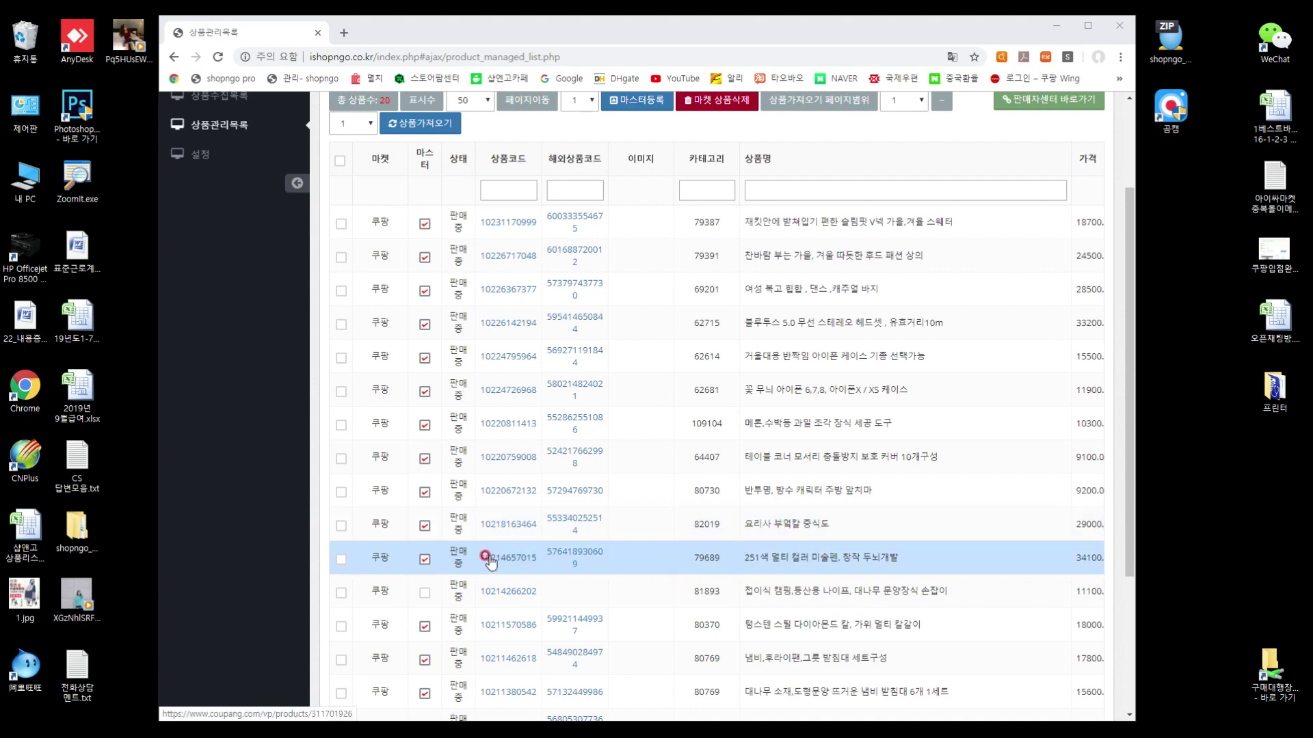
{"action": "scroll", "coordinate": [491, 560], "scroll_direction": "up", "scroll_amount": 2}
{"action": "scroll", "coordinate": [256, 129], "scroll_direction": "down", "scroll_amount": 2}
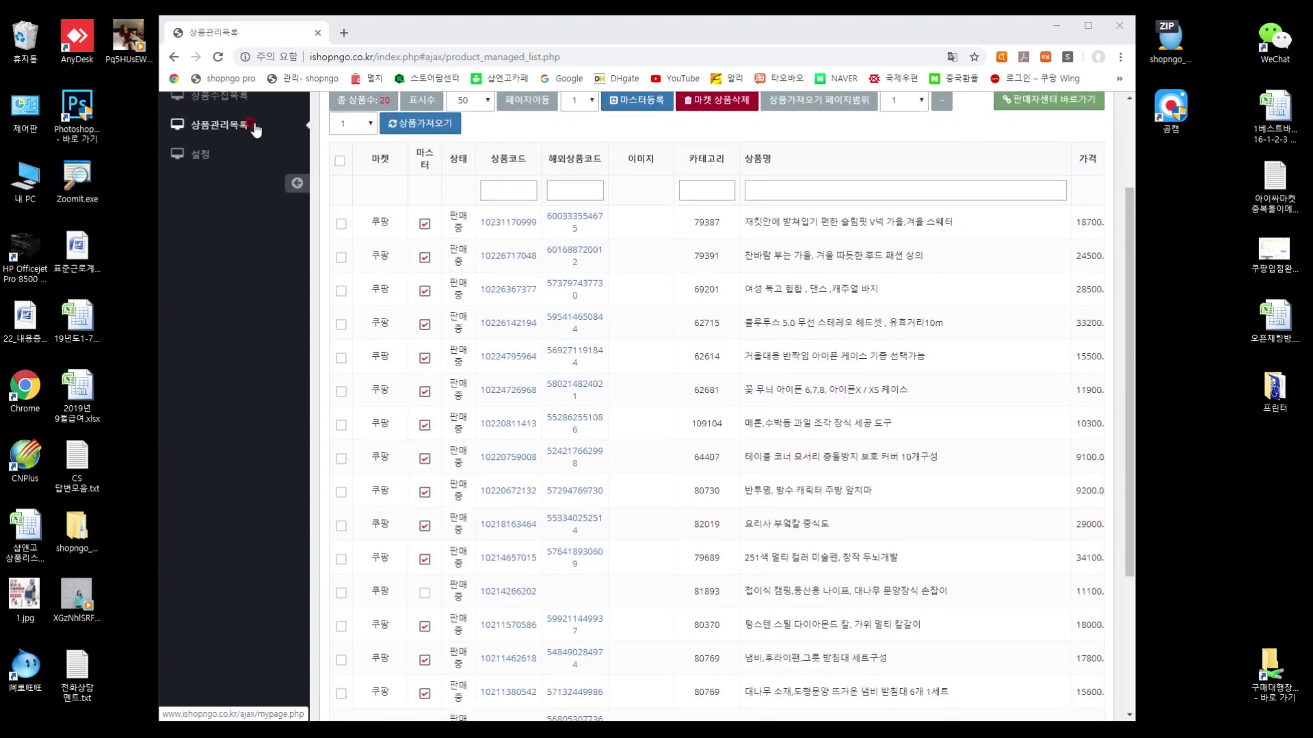
{"action": "scroll", "coordinate": [498, 328], "scroll_direction": "up", "scroll_amount": 2}
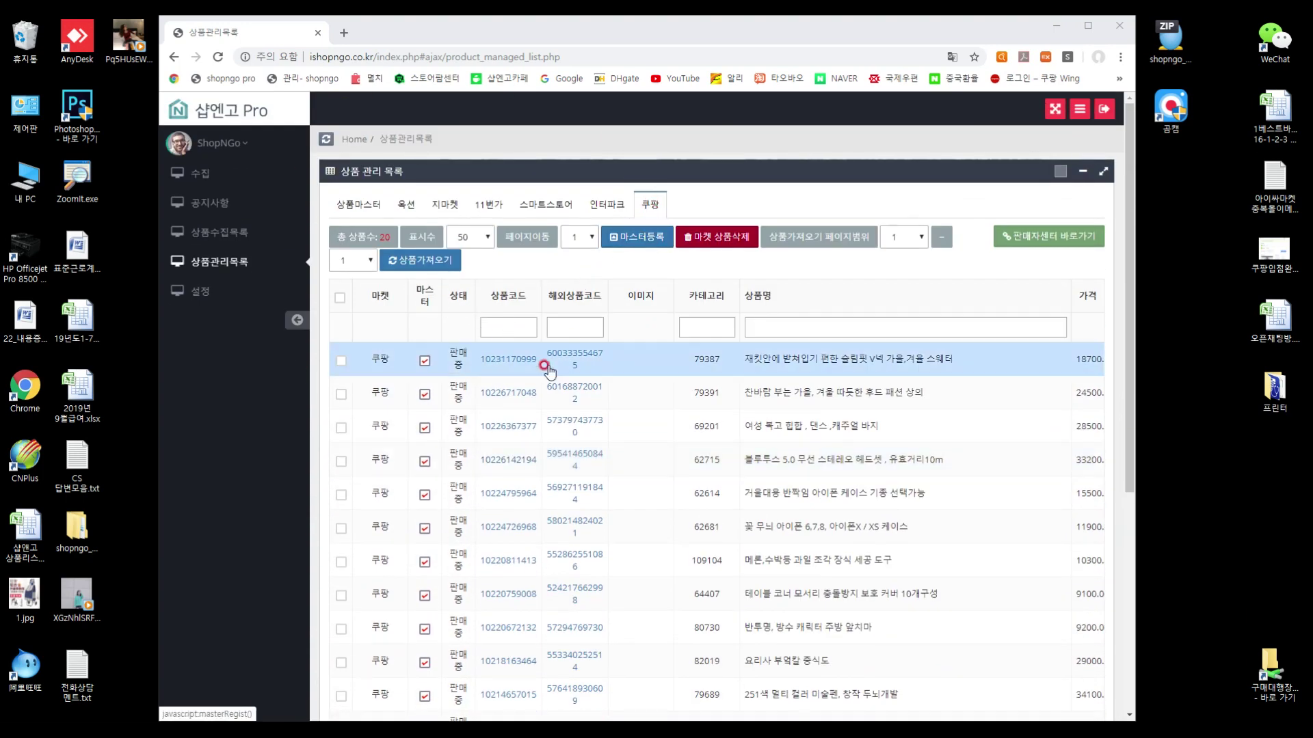
{"action": "scroll", "coordinate": [544, 369], "scroll_direction": "down", "scroll_amount": 3}
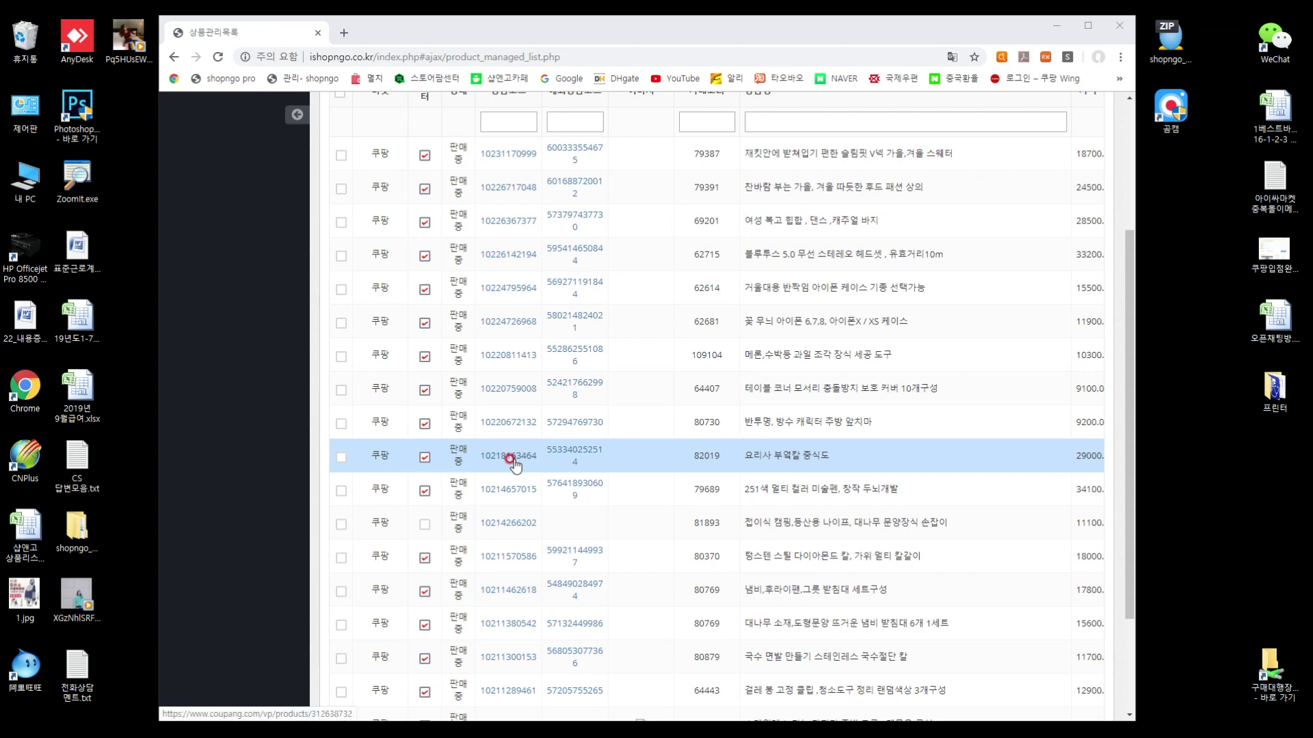
{"action": "scroll", "coordinate": [509, 461], "scroll_direction": "up", "scroll_amount": 1}
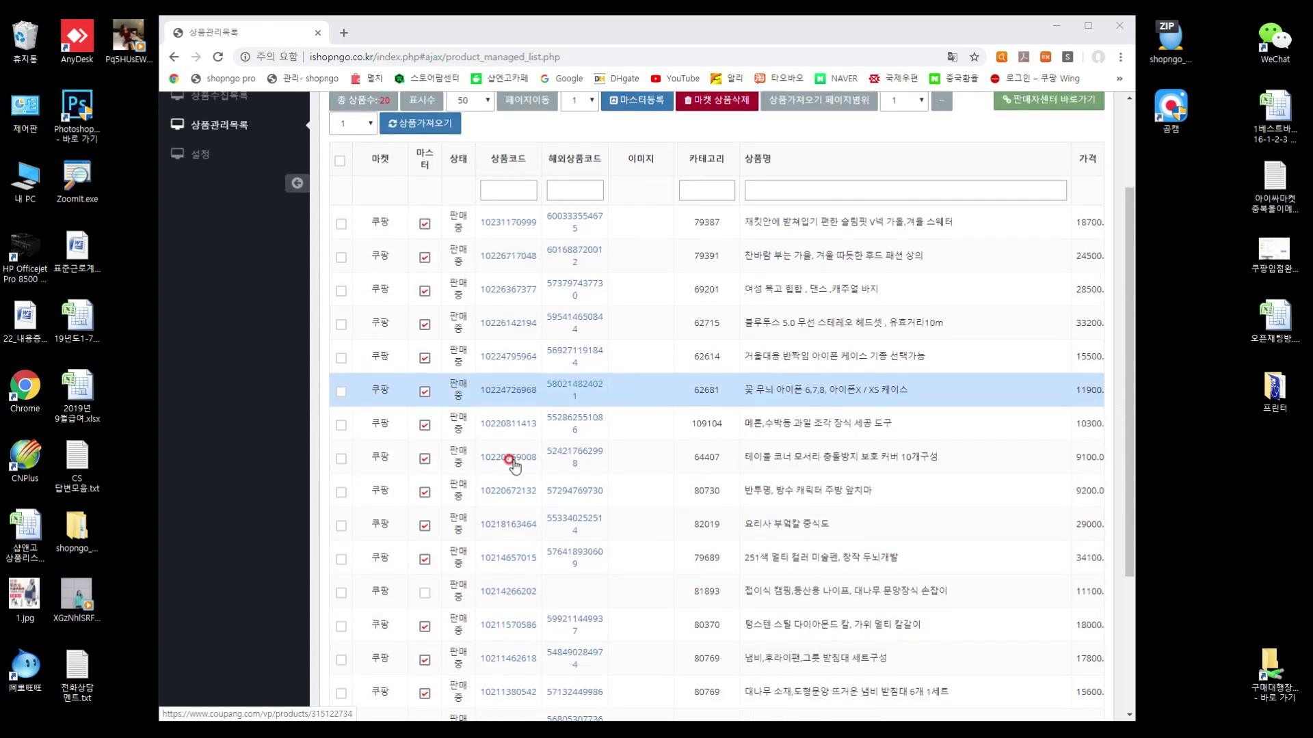
View the Coupang listing of the chef's knife 요리사 부엌칼 중식도 down to its detail images, and close it
{"action": "left_click", "coordinate": [507, 526]}
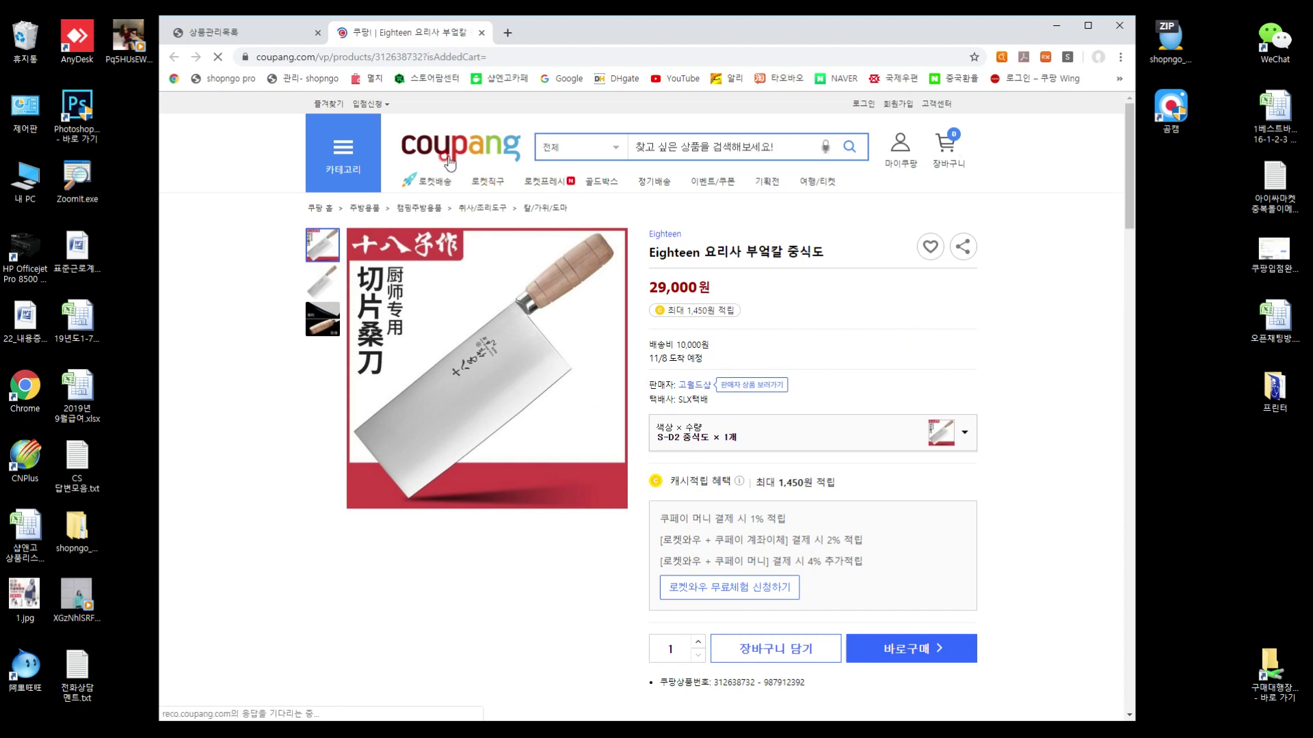
{"action": "scroll", "coordinate": [927, 346], "scroll_direction": "down", "scroll_amount": 9}
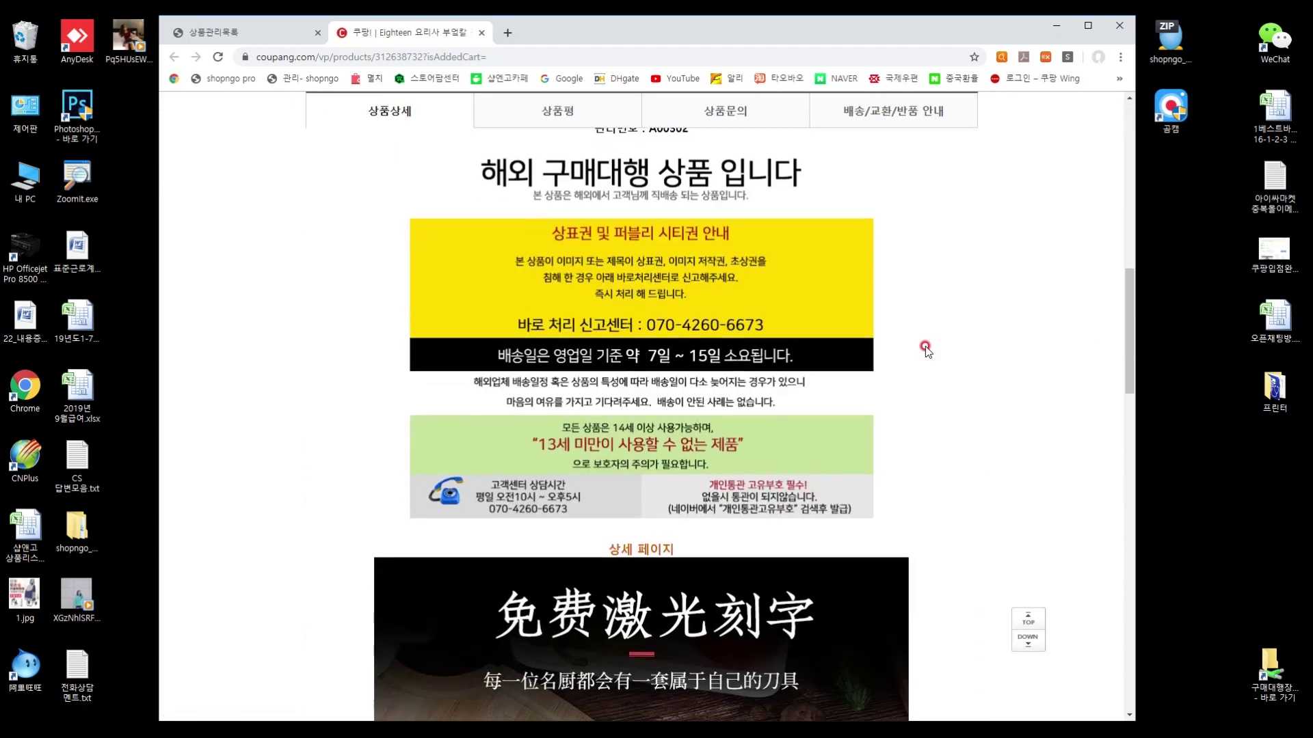
{"action": "scroll", "coordinate": [925, 346], "scroll_direction": "down", "scroll_amount": 5}
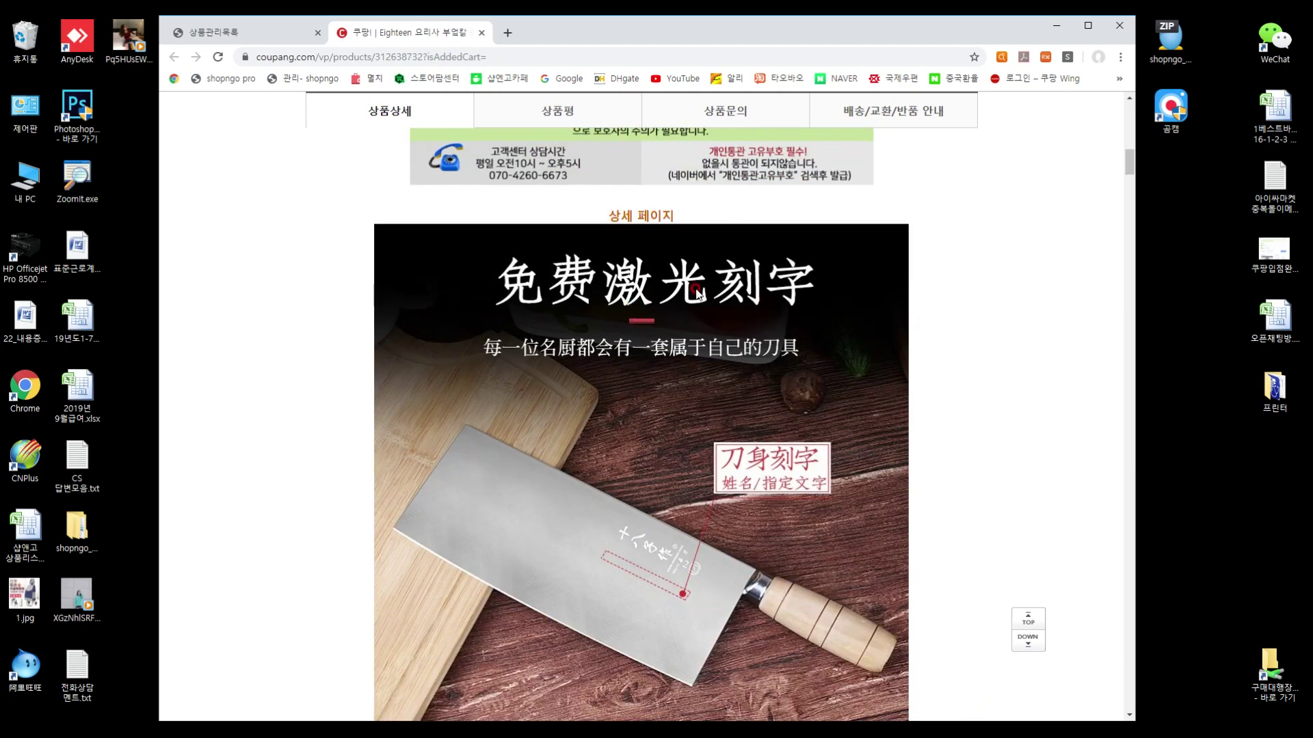
{"action": "scroll", "coordinate": [875, 368], "scroll_direction": "down", "scroll_amount": 6}
{"action": "left_click_drag", "start_coordinate": [1131, 179], "coordinate": [1112, 103]}
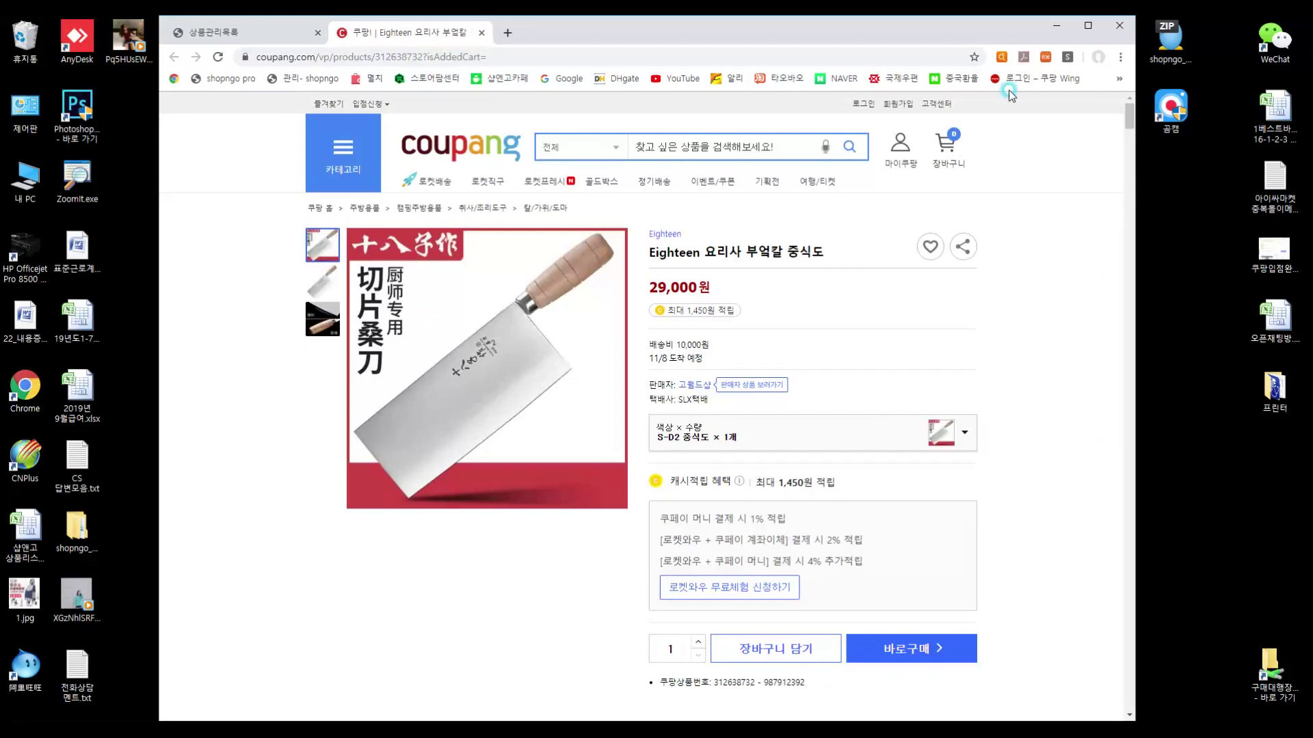
{"action": "left_click", "coordinate": [483, 33]}
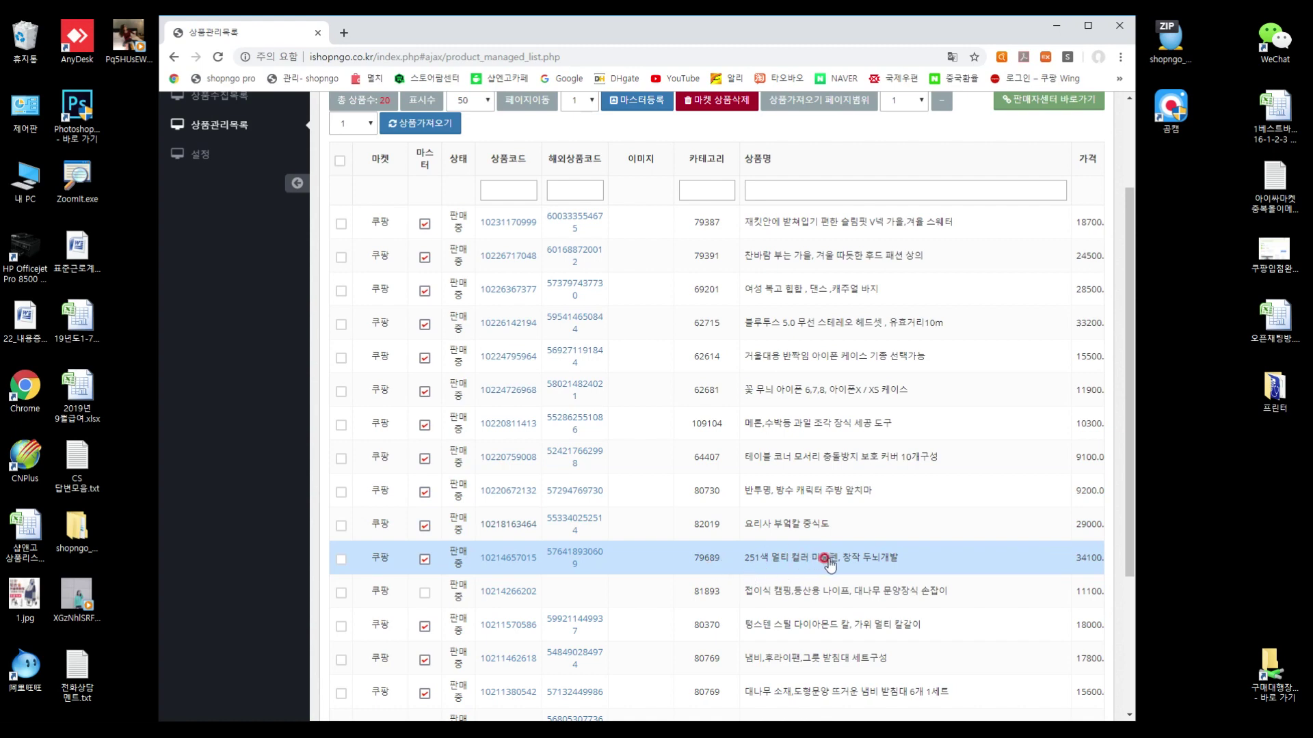
View the Coupang listing of the 251색 멀티 컬러 미술펜 set with its full product information expanded, and close it
{"action": "left_click", "coordinate": [498, 563]}
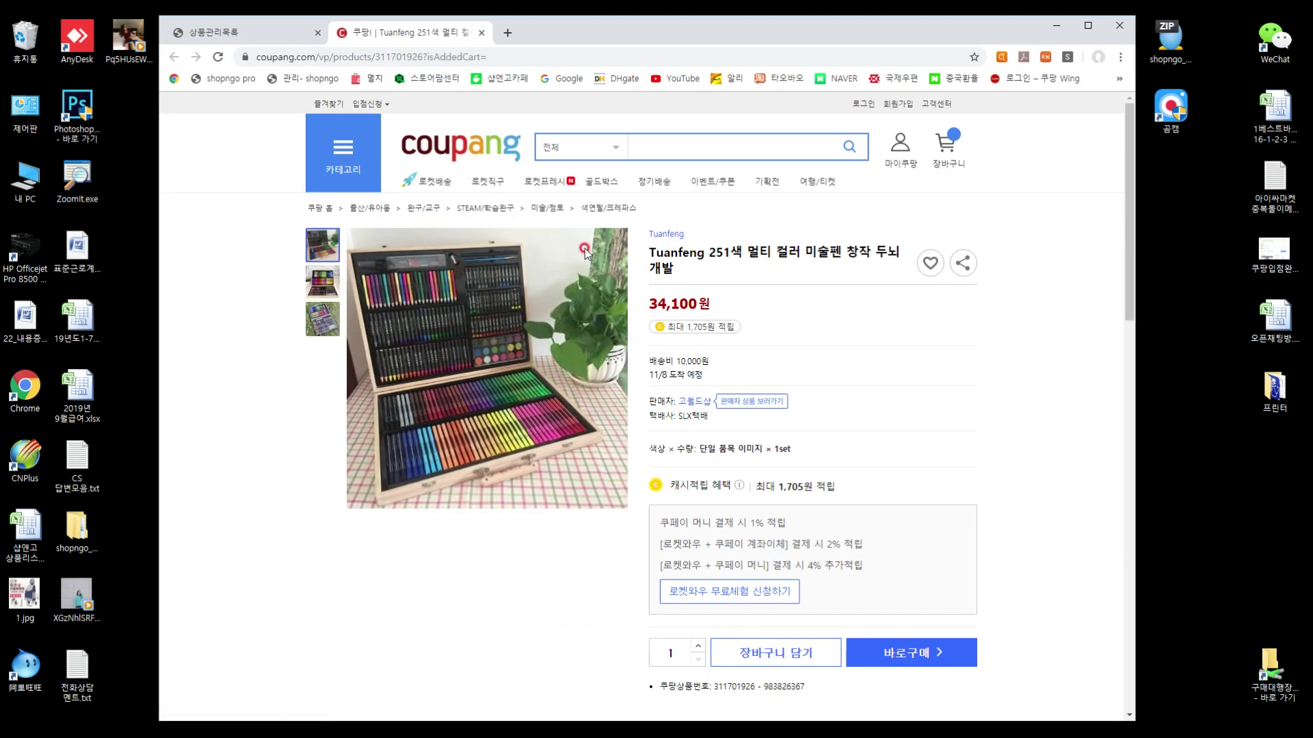
{"action": "left_click_drag", "start_coordinate": [1126, 205], "coordinate": [1099, 492]}
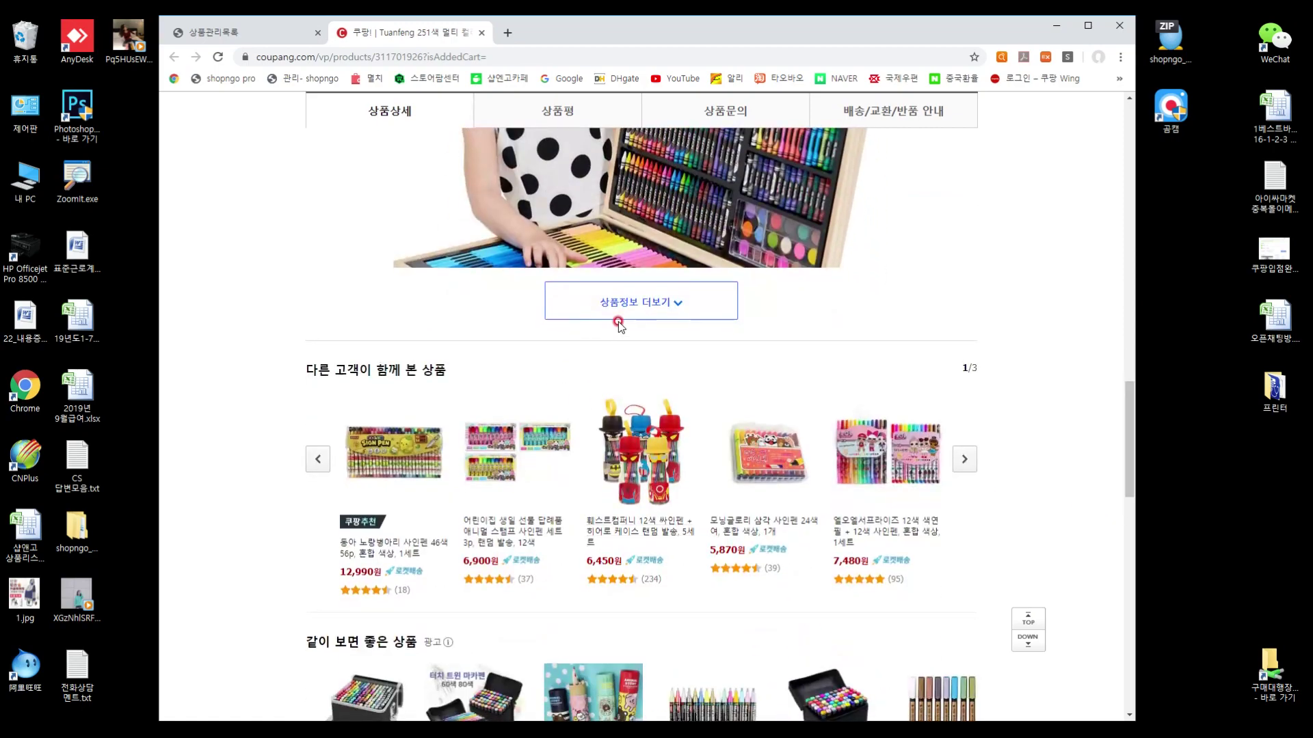
{"action": "left_click", "coordinate": [637, 301]}
{"action": "left_click_drag", "start_coordinate": [1121, 198], "coordinate": [1129, 112]}
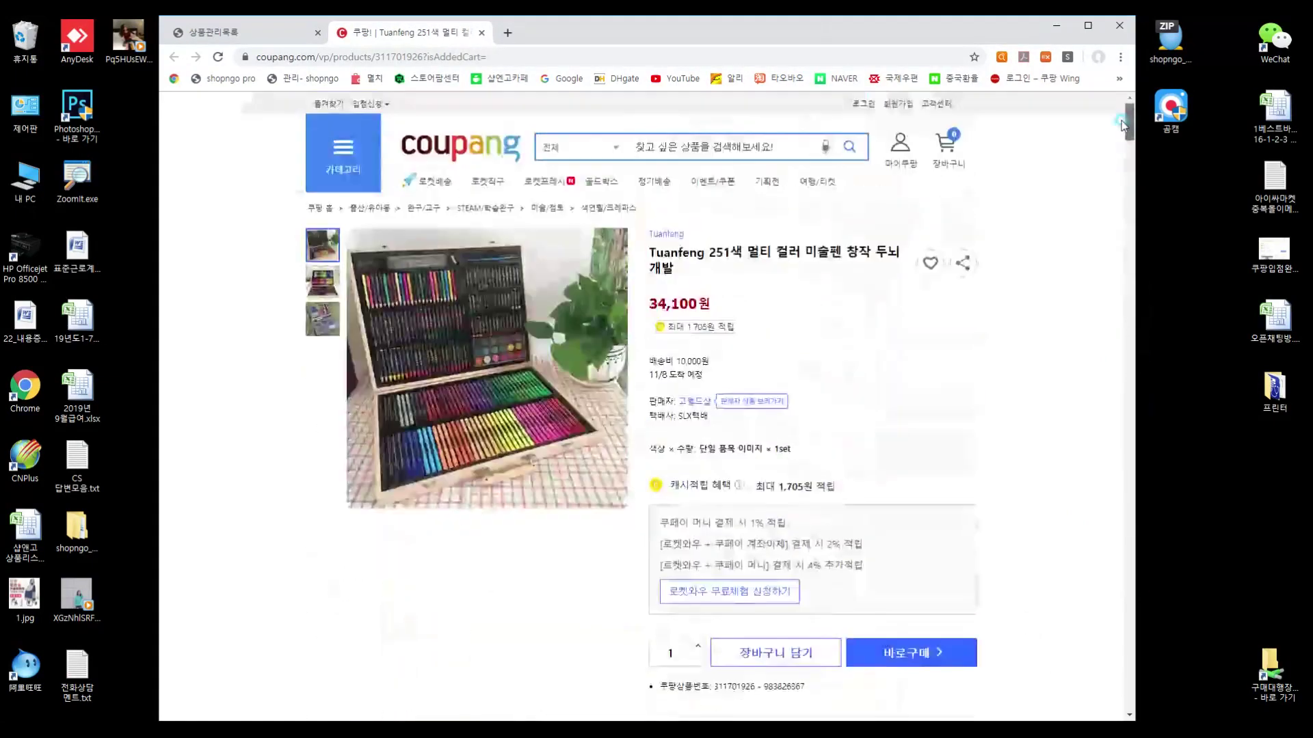
{"action": "left_click", "coordinate": [484, 33]}
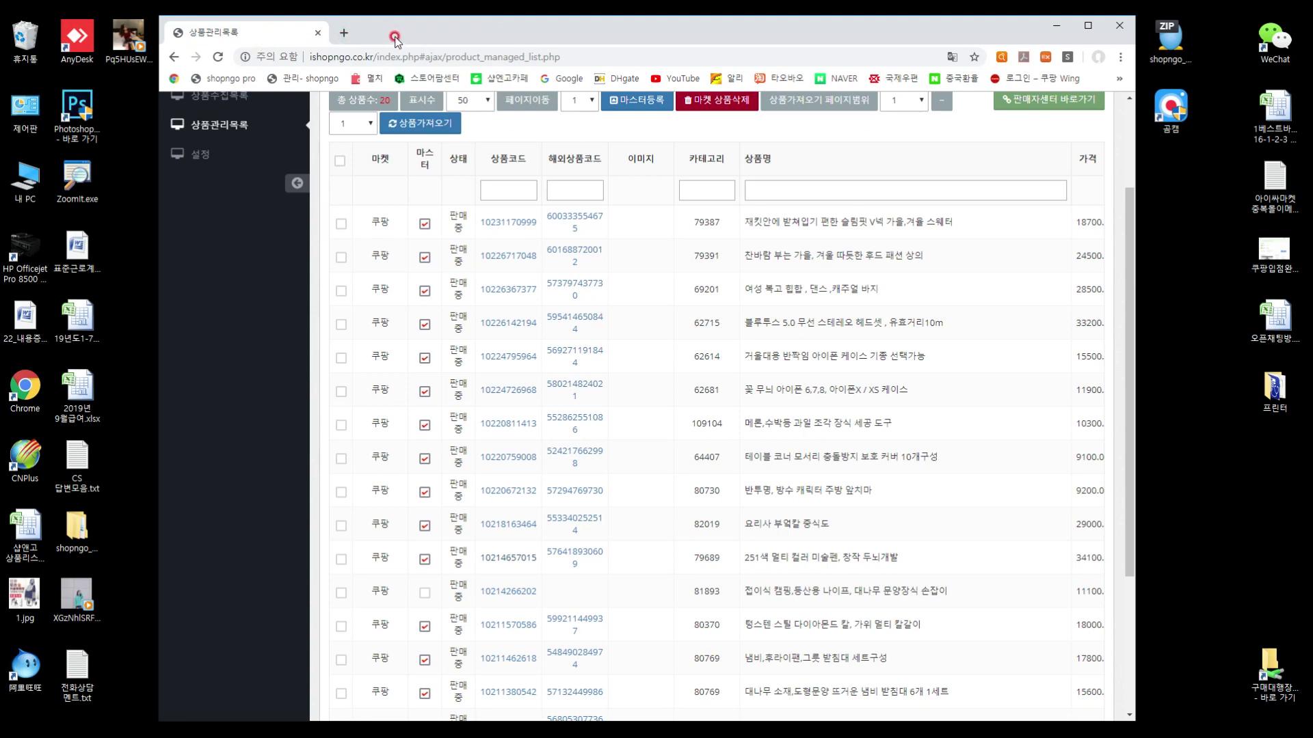
Open Google Translate in a new tab and translate 쇼핑 카트 from Korean into Simplified Chinese
{"action": "left_click", "coordinate": [344, 33]}
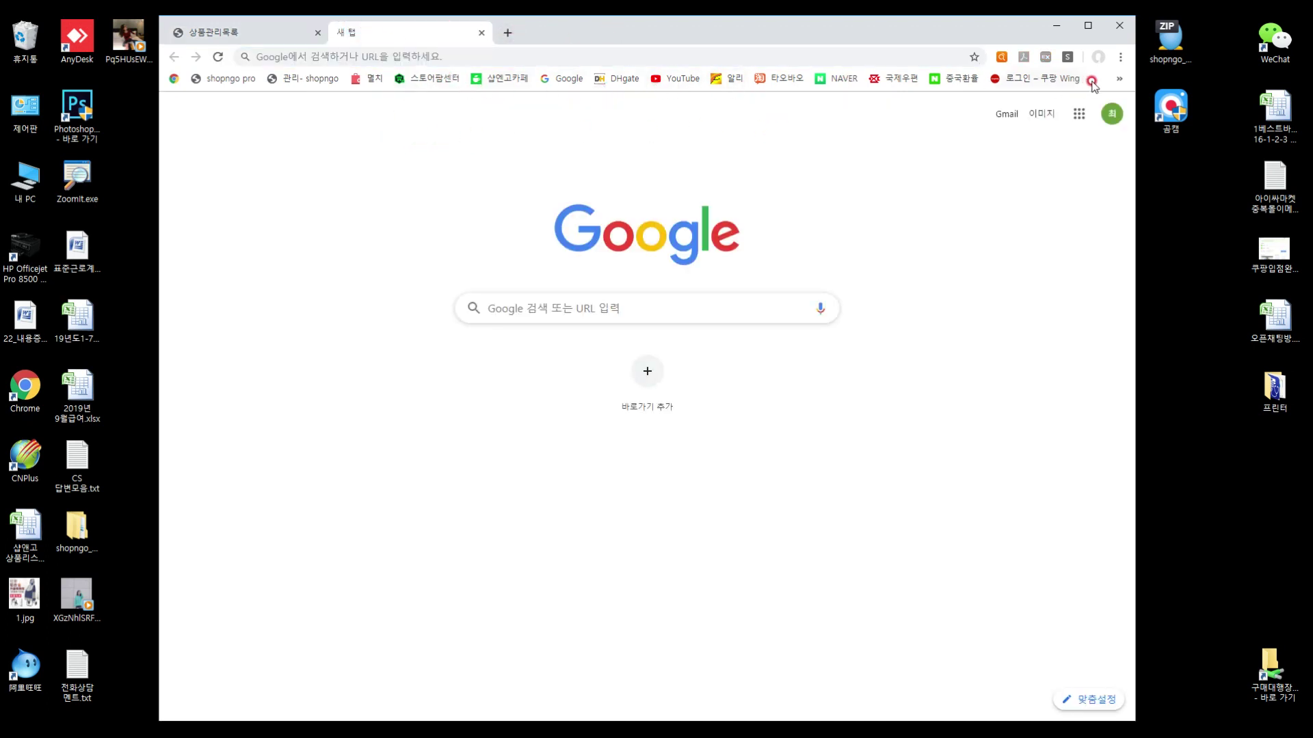
{"action": "left_click", "coordinate": [1125, 79]}
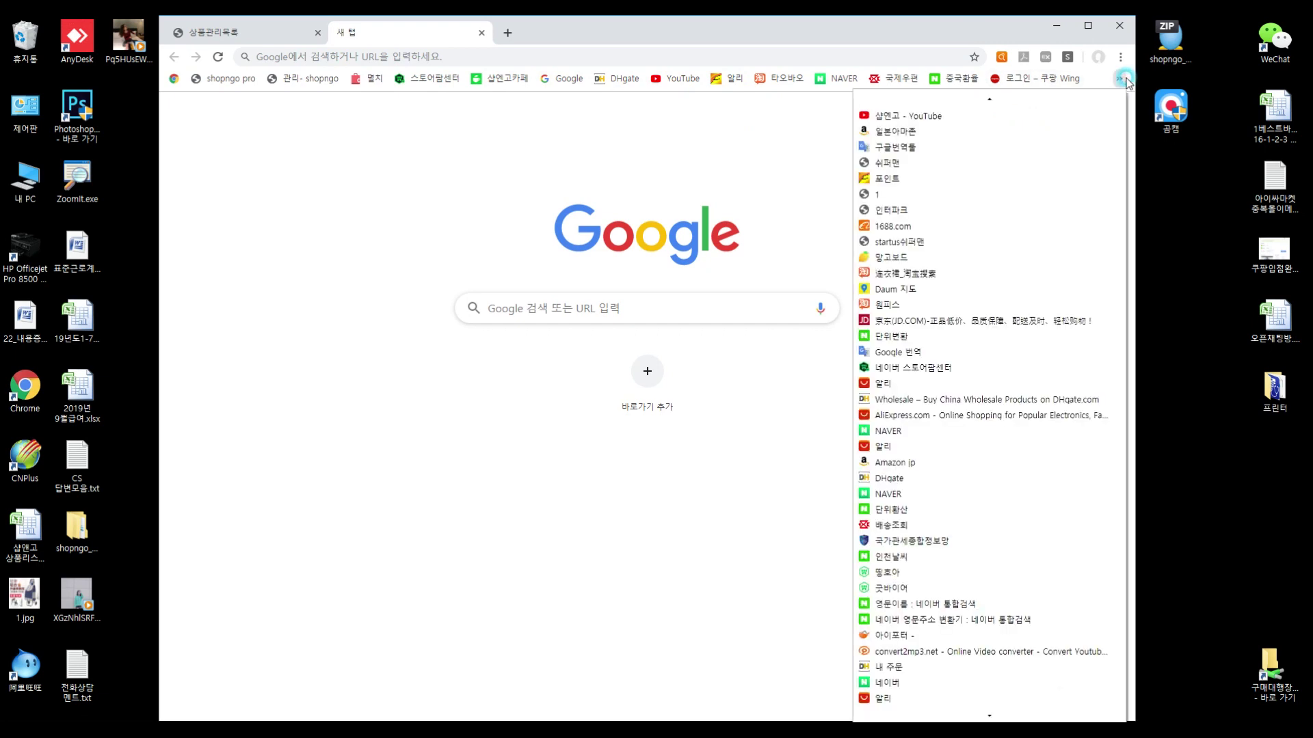
{"action": "left_click", "coordinate": [920, 146]}
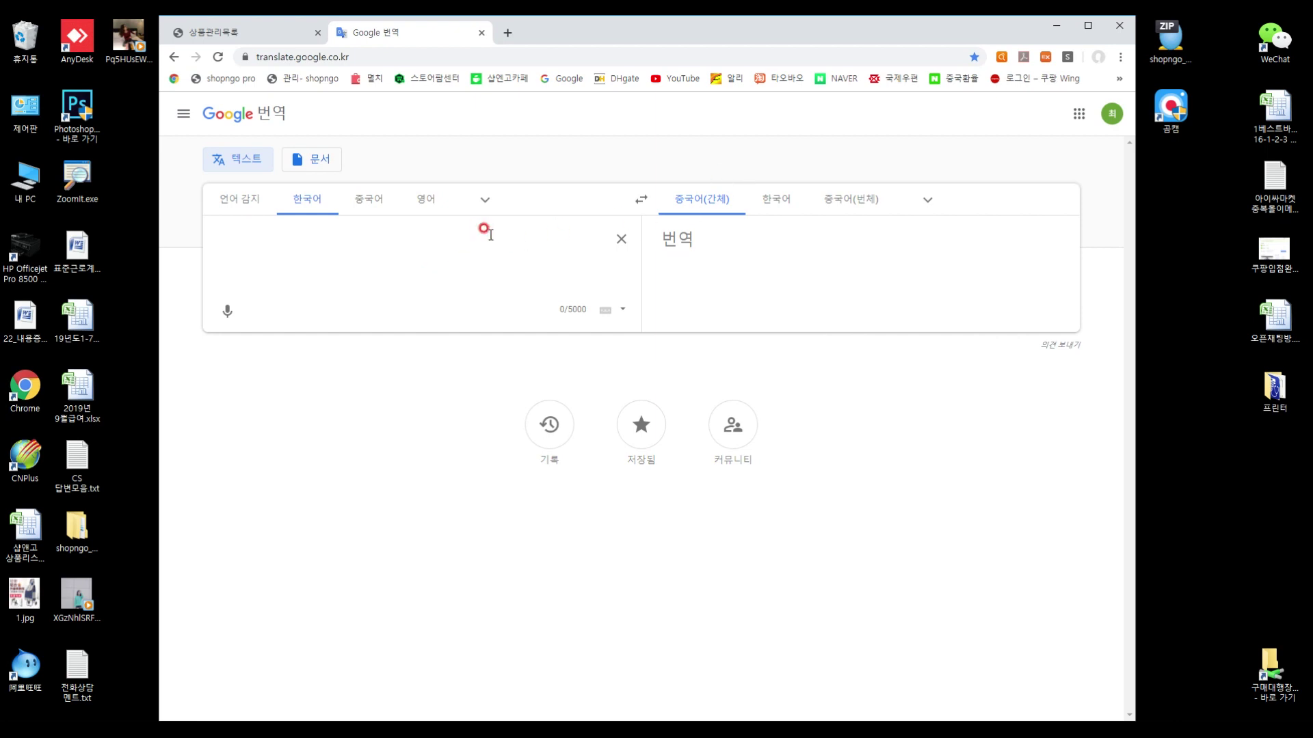
{"action": "type", "text": "y"}
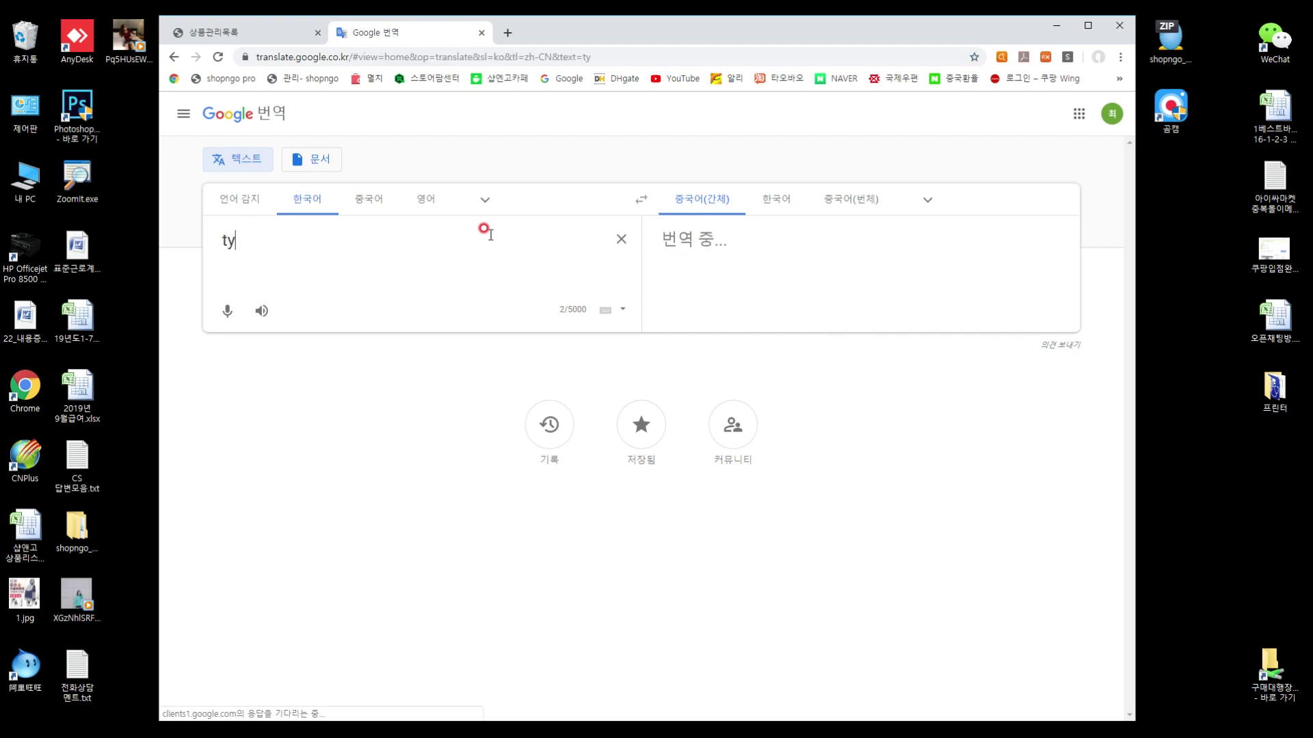
{"action": "key", "text": "BackSpace"}
{"action": "key", "text": "BackSpace"}
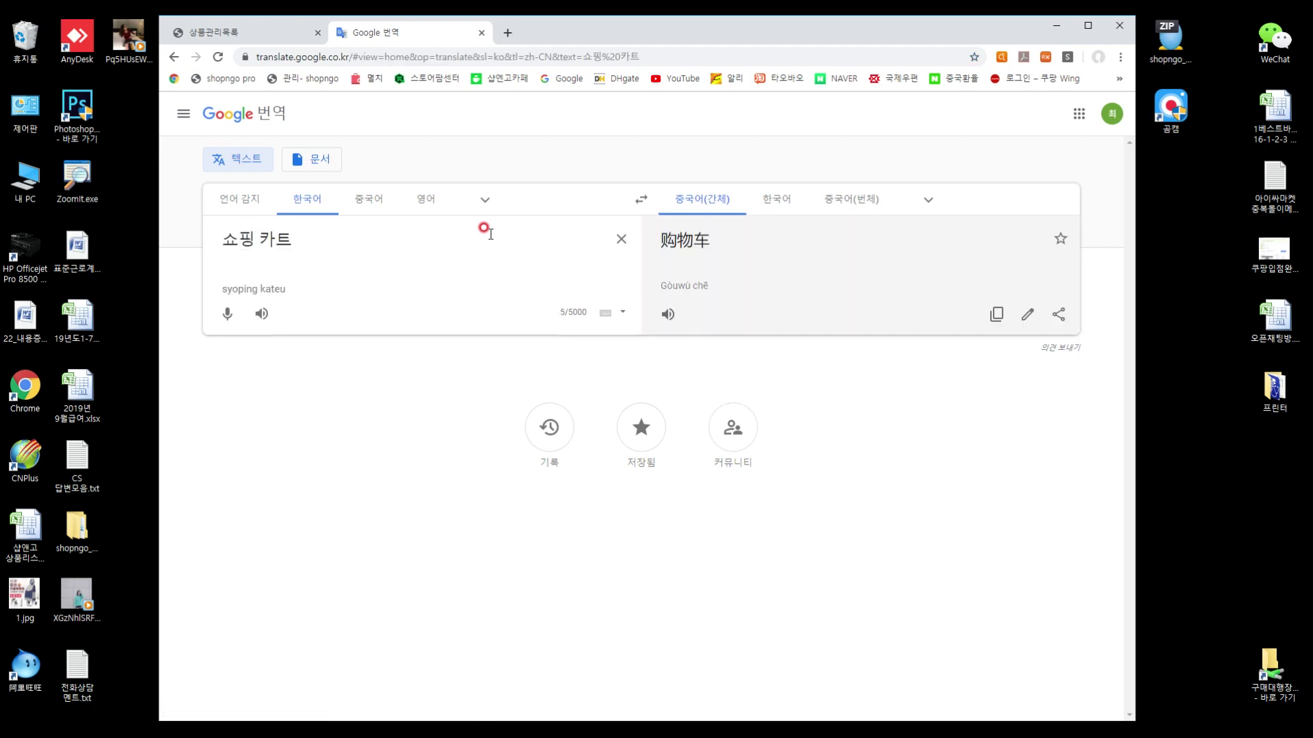
Copy the translated Chinese term 购物车
{"action": "double_click", "coordinate": [702, 246]}
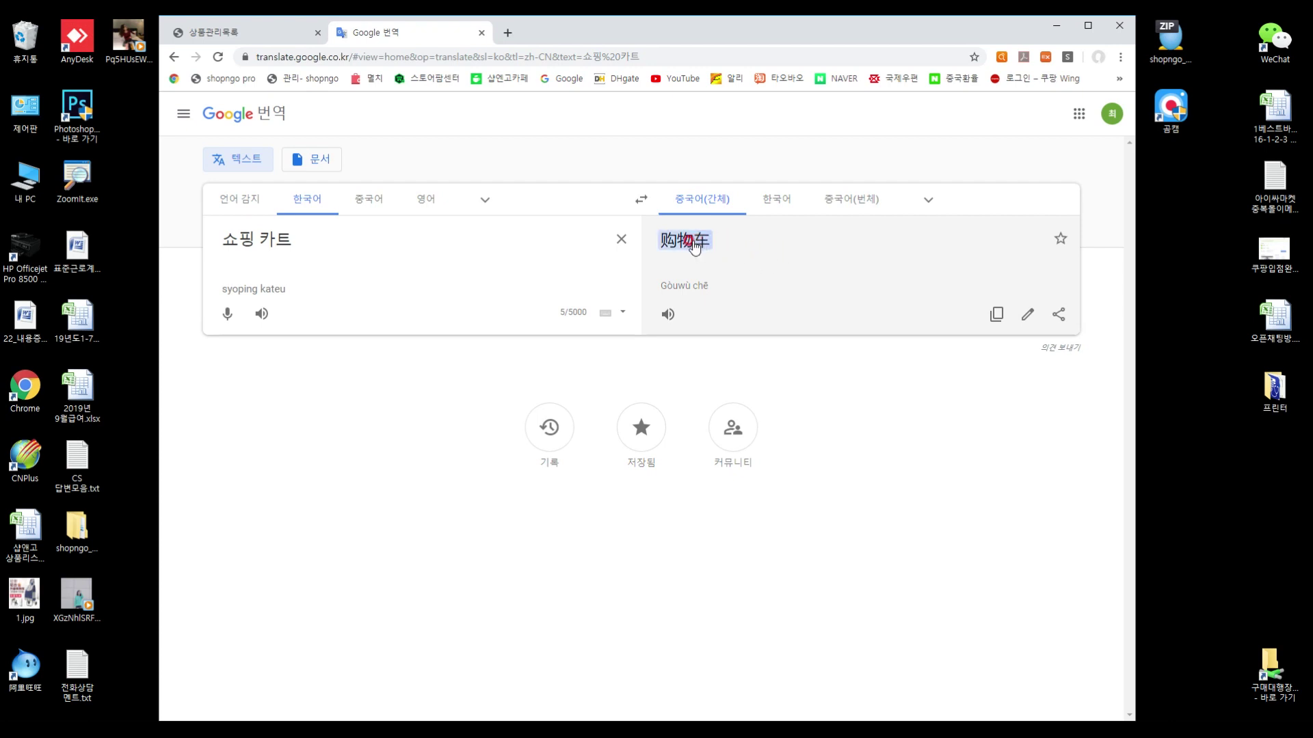
{"action": "left_click", "coordinate": [694, 246]}
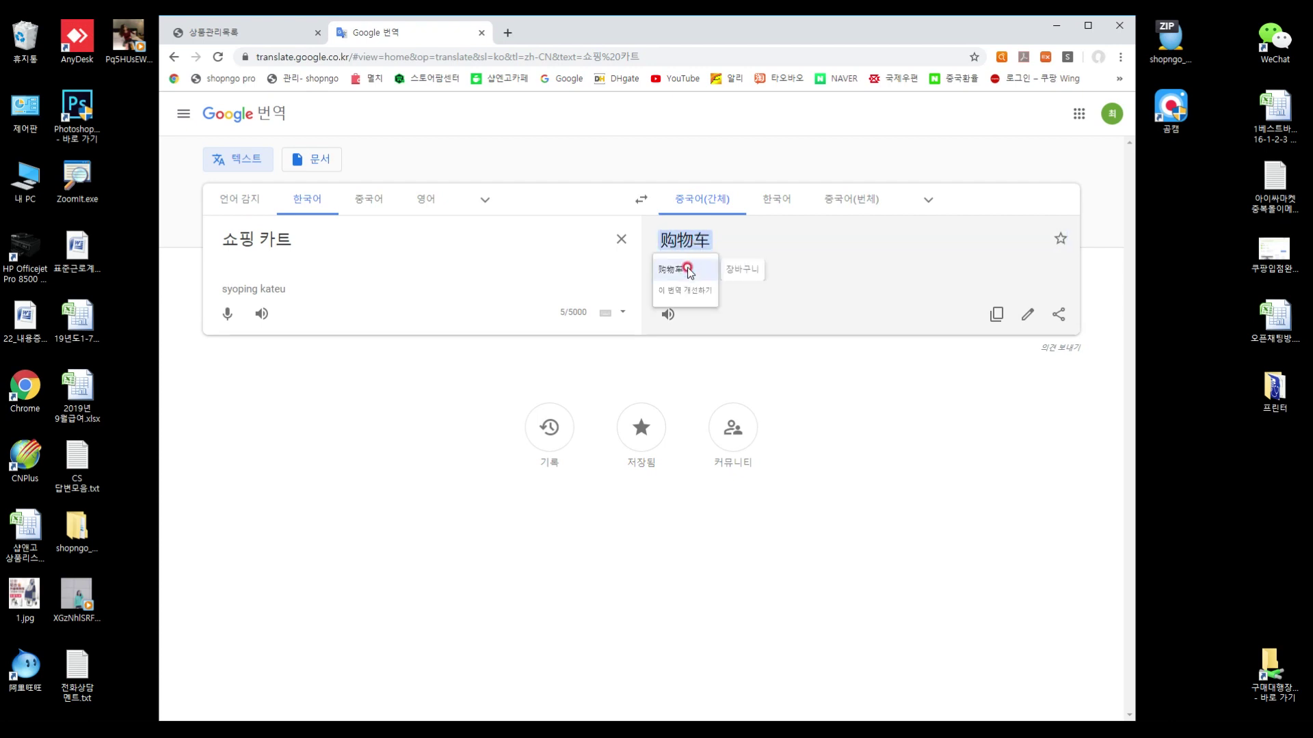
{"action": "left_click", "coordinate": [689, 272]}
{"action": "left_click_drag", "start_coordinate": [721, 241], "coordinate": [662, 246]}
{"action": "key", "text": "ctrl+c"}
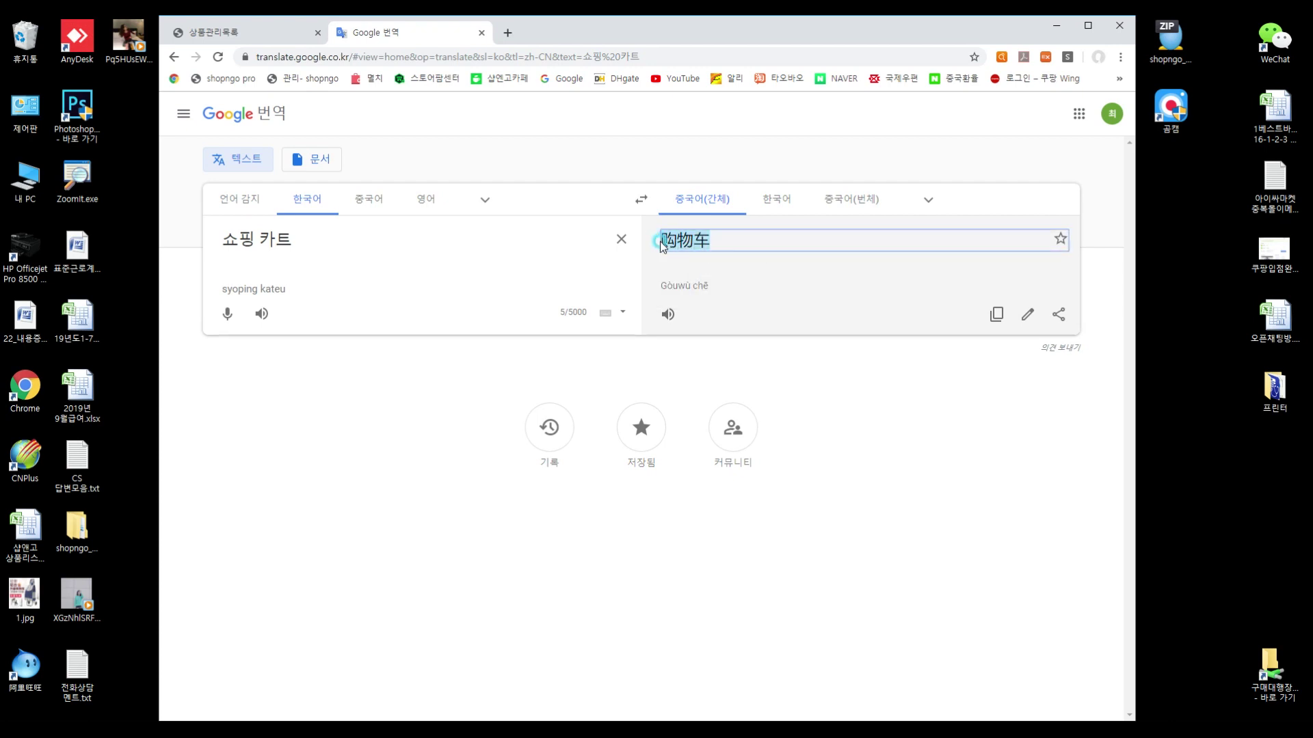
Open Taobao in a new tab and log in with the saved account credentials
{"action": "left_click", "coordinate": [508, 33]}
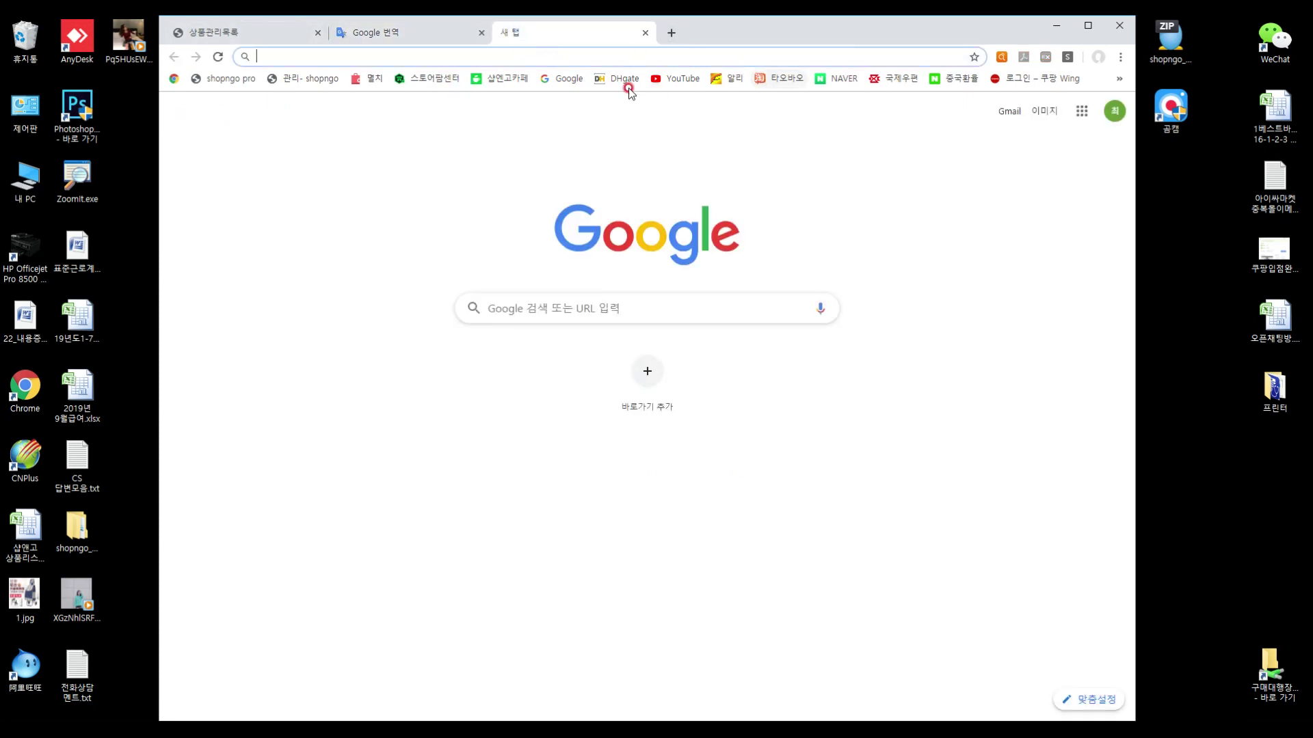
{"action": "left_click", "coordinate": [778, 81]}
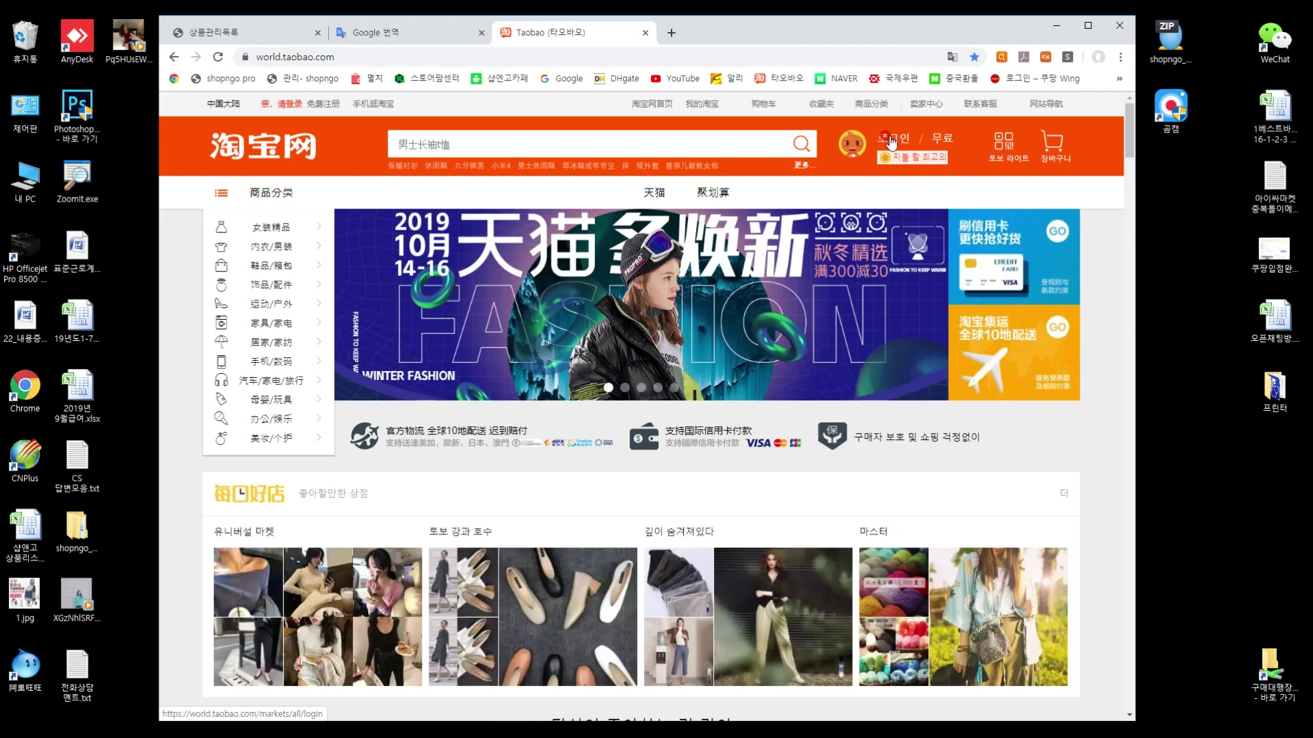
{"action": "left_click", "coordinate": [890, 140]}
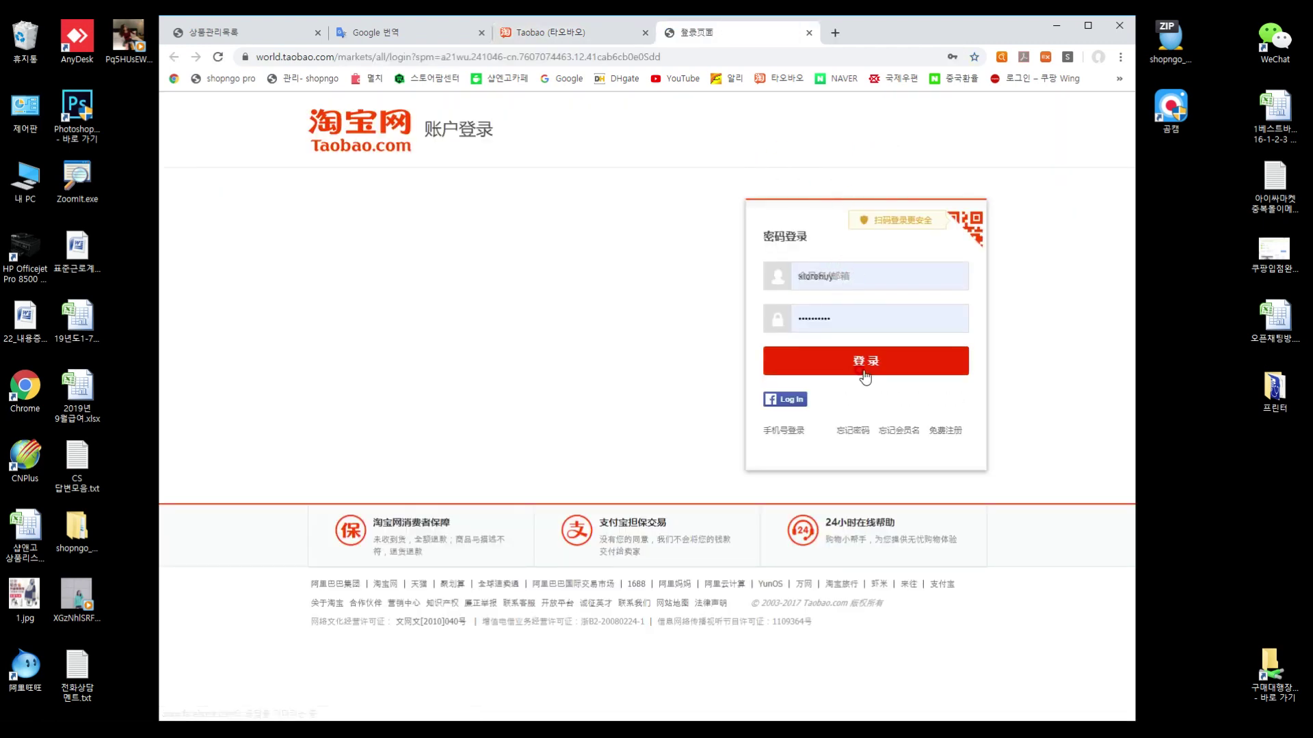
{"action": "left_click", "coordinate": [901, 368]}
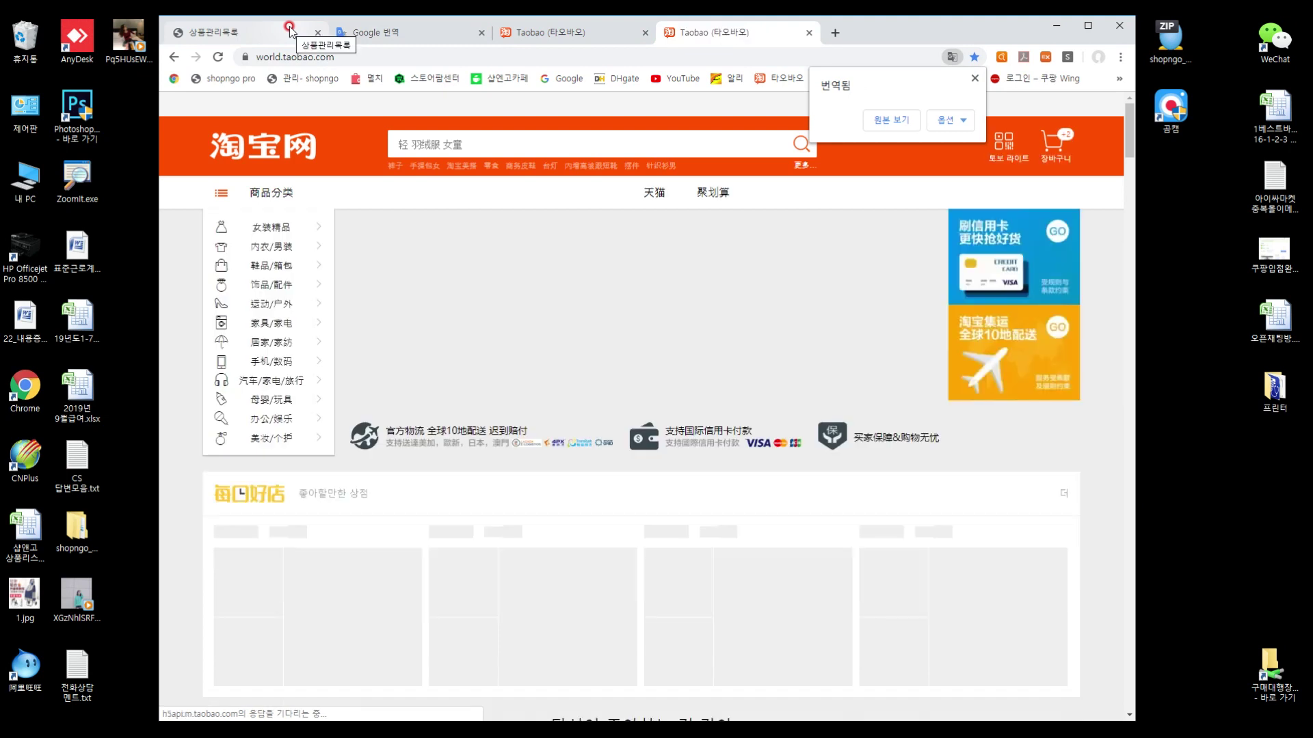
Search Taobao for the copied term 购物车
{"action": "left_click", "coordinate": [627, 136]}
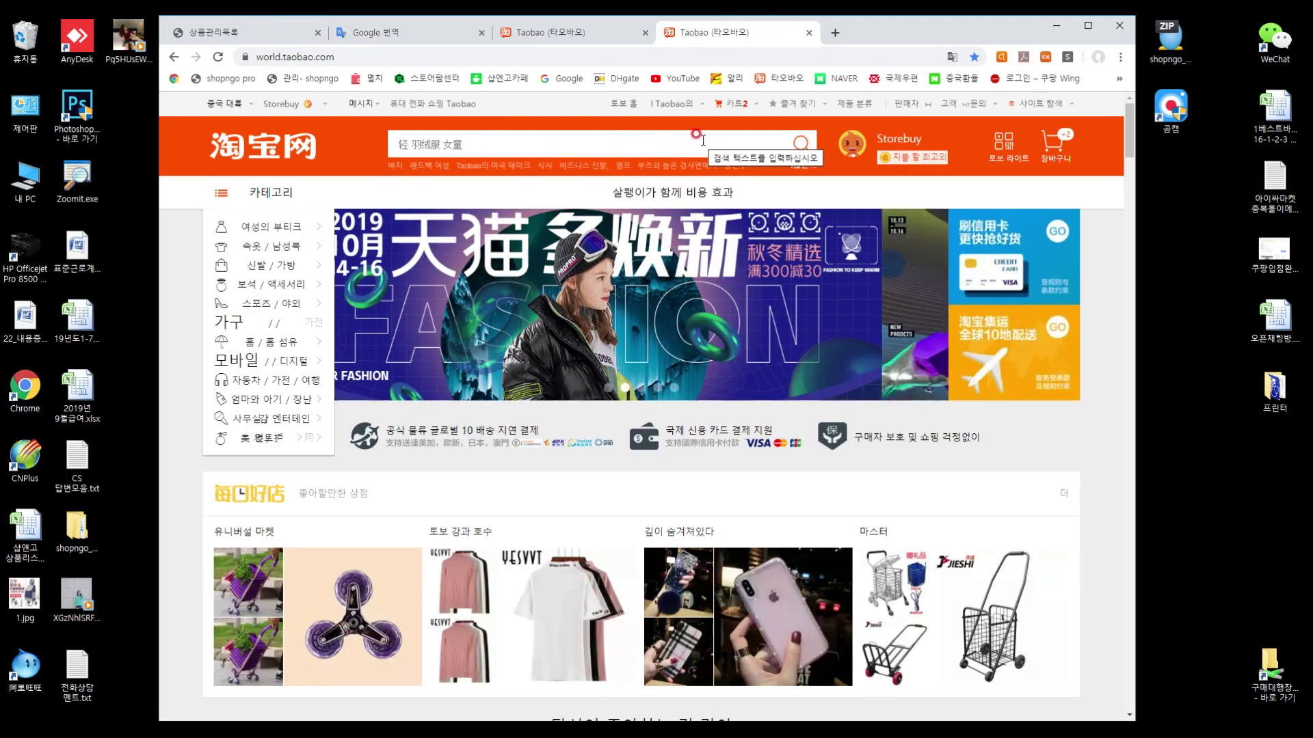
{"action": "left_click", "coordinate": [686, 145]}
{"action": "key", "text": "ctrl+v"}
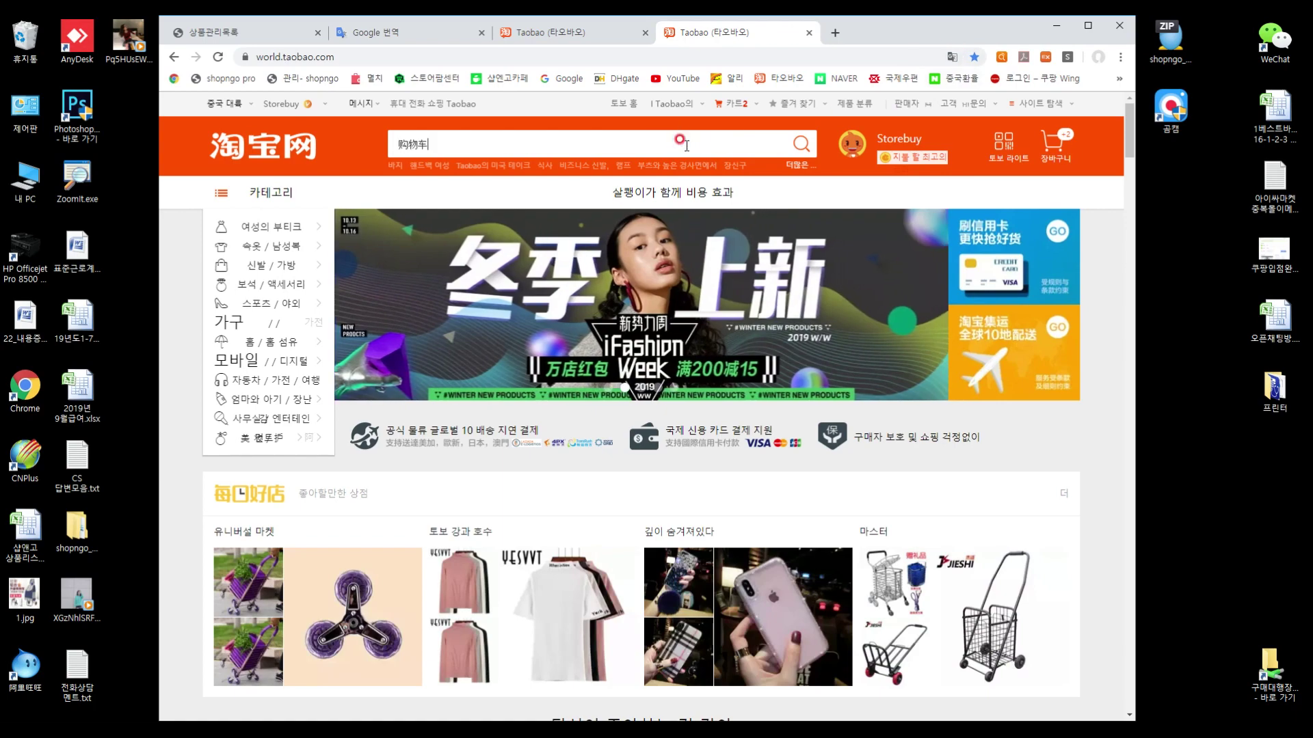
{"action": "key", "text": "Return"}
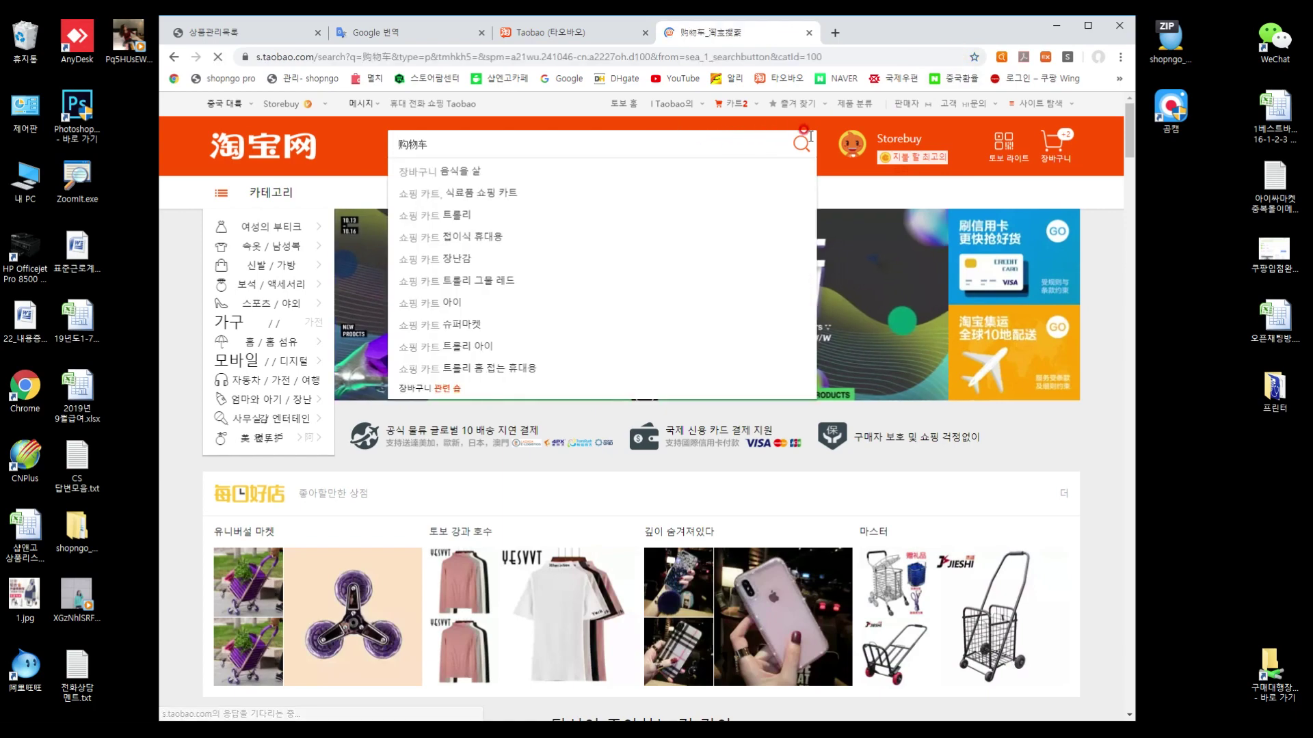
Dismiss the page translation offer and browse the 购物车 search results for shopping cart products and their prices
{"action": "scroll", "coordinate": [606, 385], "scroll_direction": "down", "scroll_amount": 5}
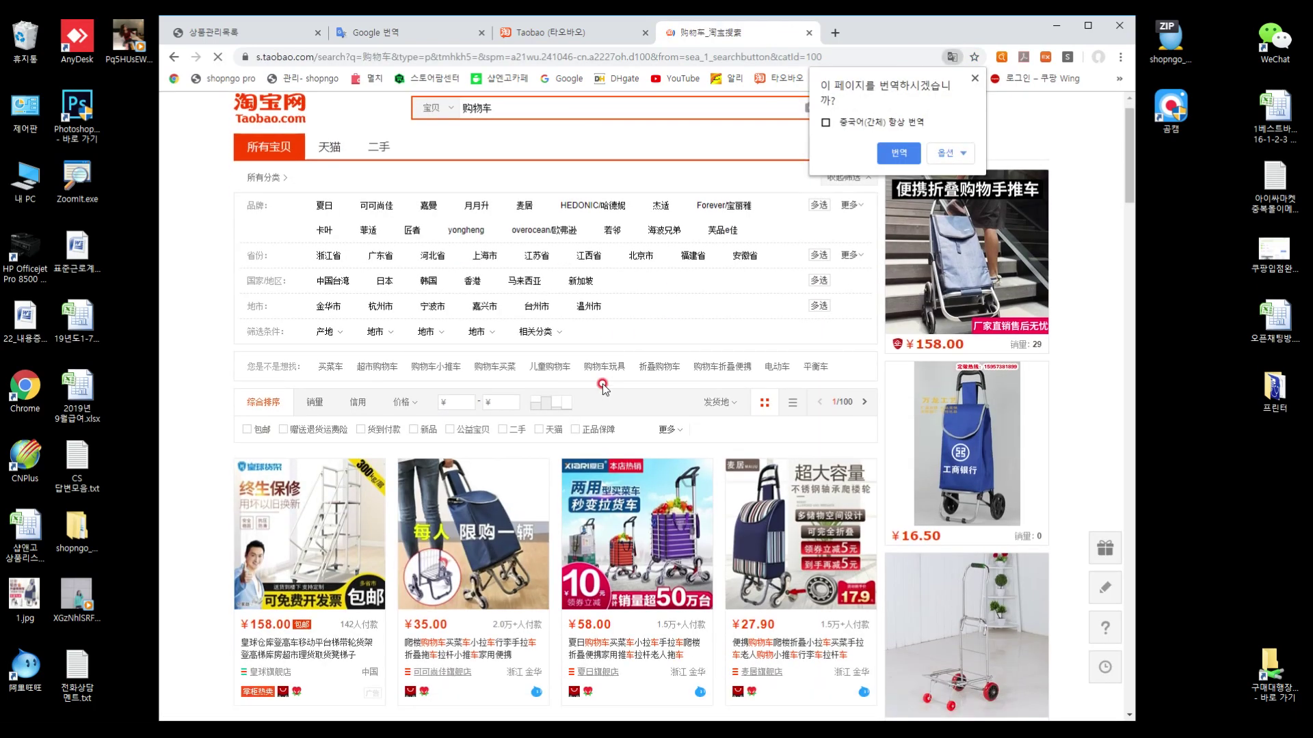
{"action": "left_click", "coordinate": [1101, 264]}
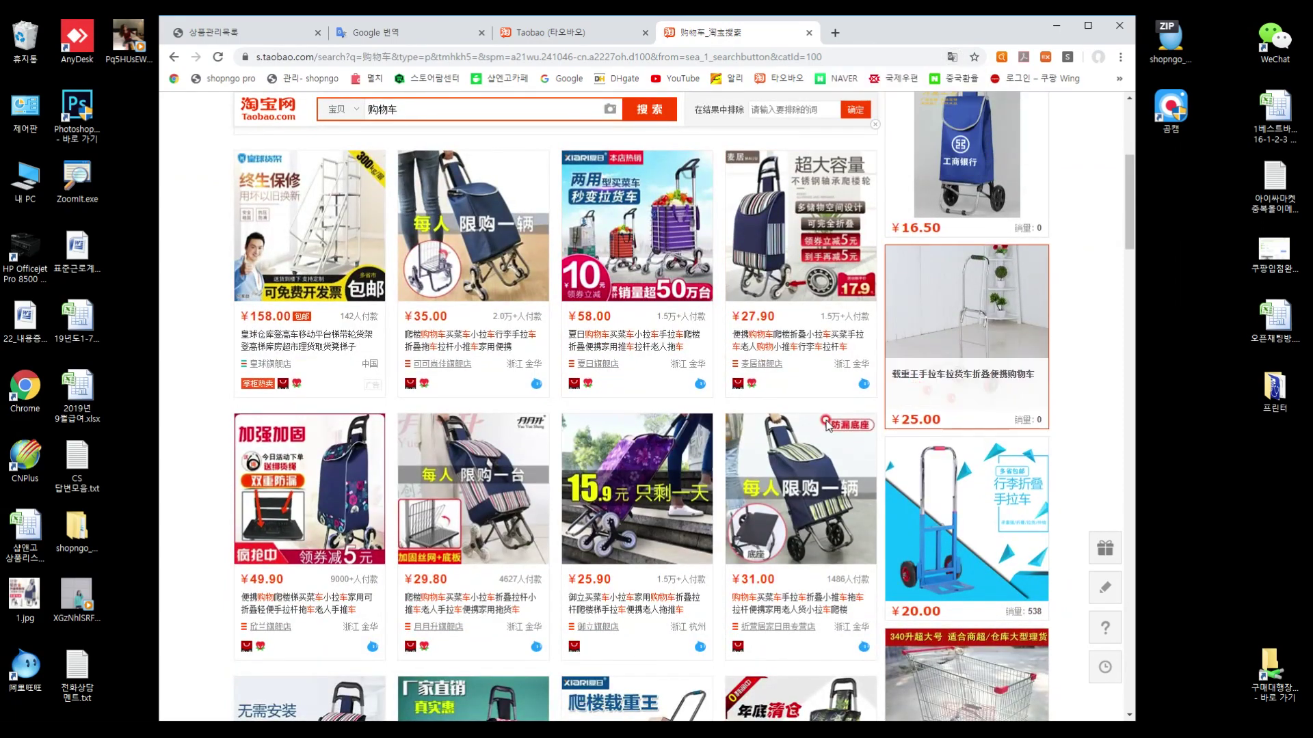
{"action": "scroll", "coordinate": [354, 341], "scroll_direction": "down", "scroll_amount": 7}
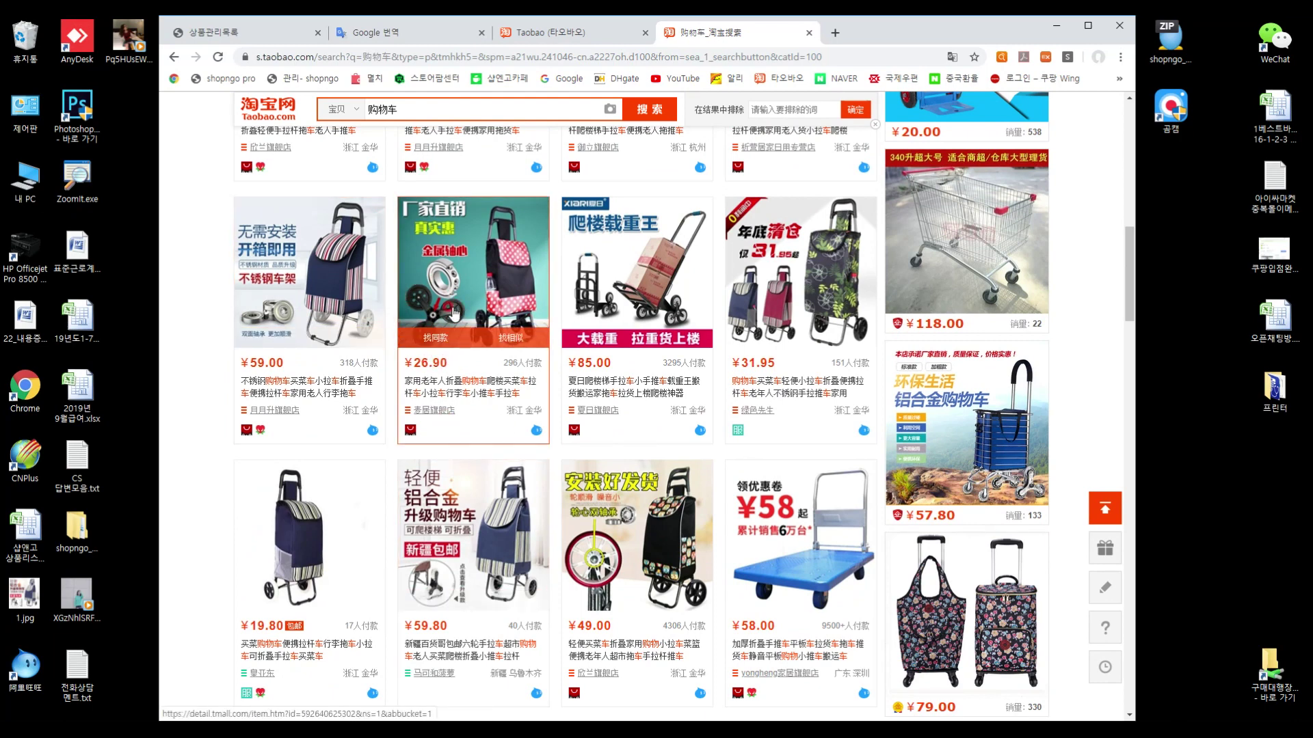
{"action": "scroll", "coordinate": [427, 287], "scroll_direction": "down", "scroll_amount": 6}
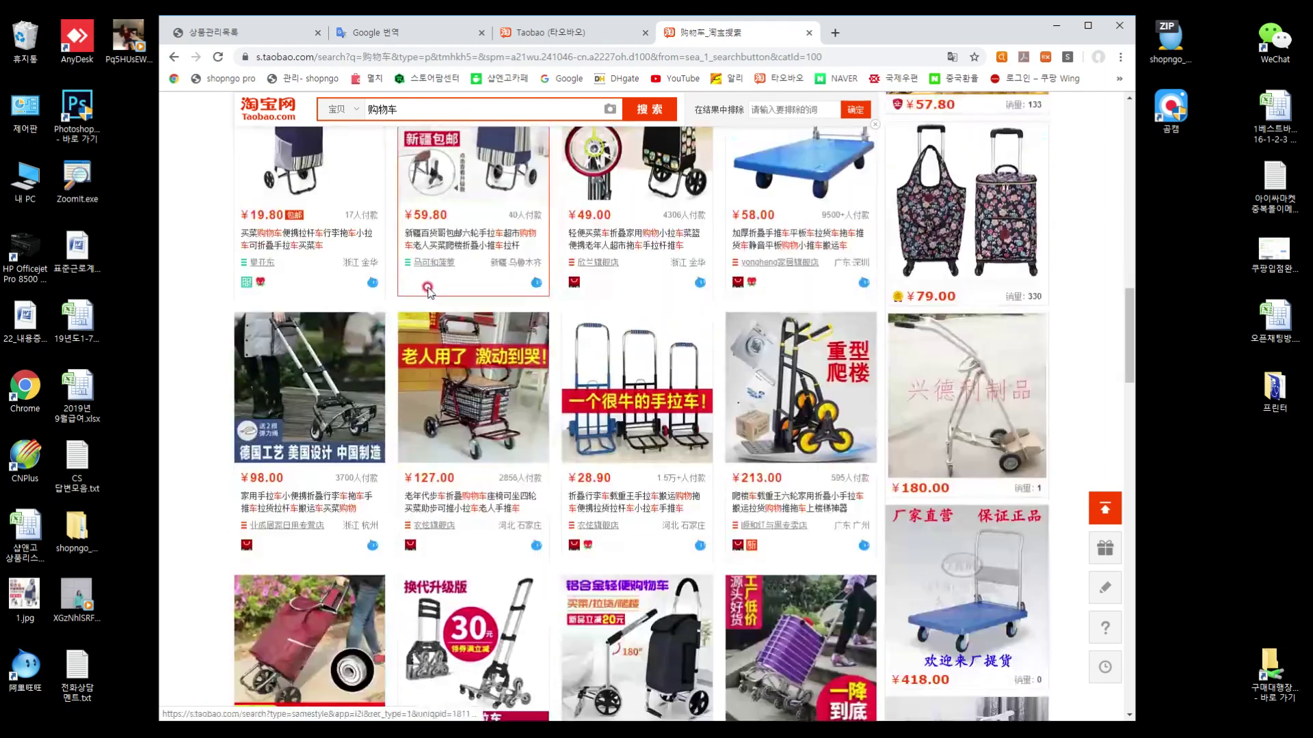
{"action": "scroll", "coordinate": [480, 441], "scroll_direction": "down", "scroll_amount": 9}
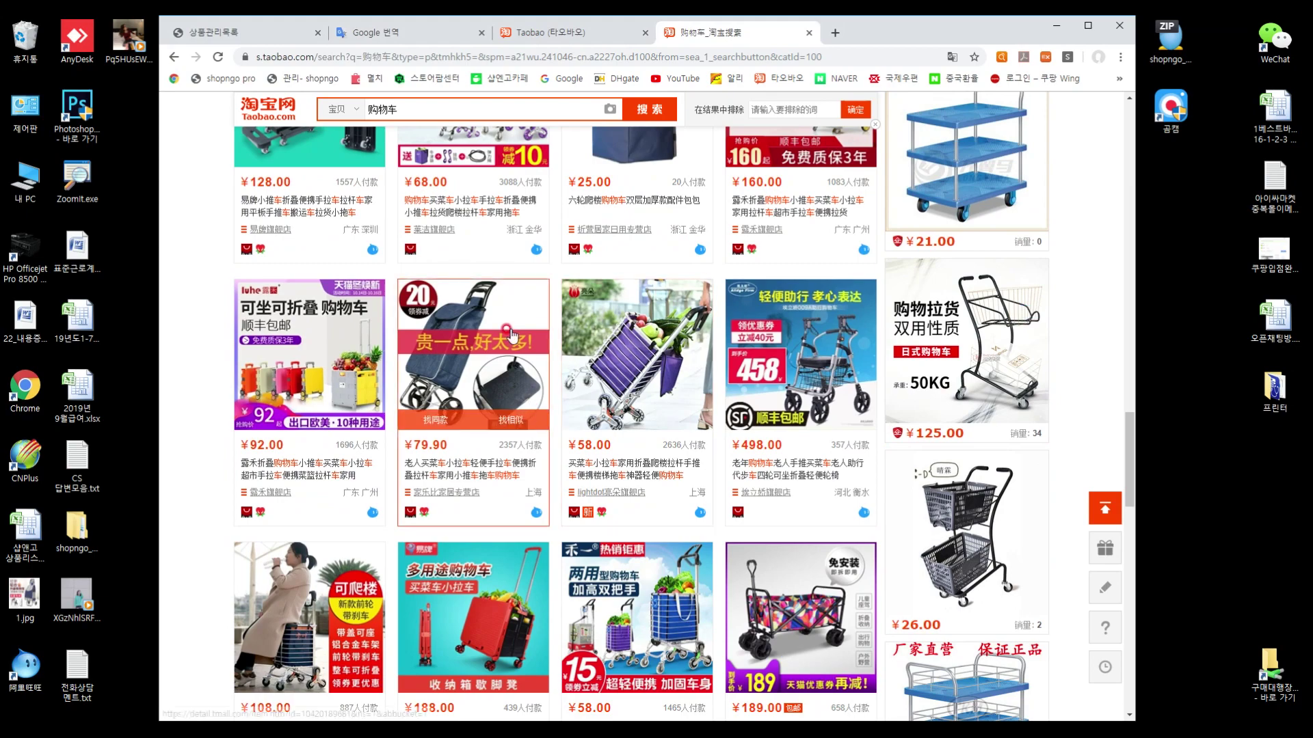
{"action": "scroll", "coordinate": [615, 451], "scroll_direction": "down", "scroll_amount": 6}
{"action": "scroll", "coordinate": [608, 492], "scroll_direction": "down", "scroll_amount": 5}
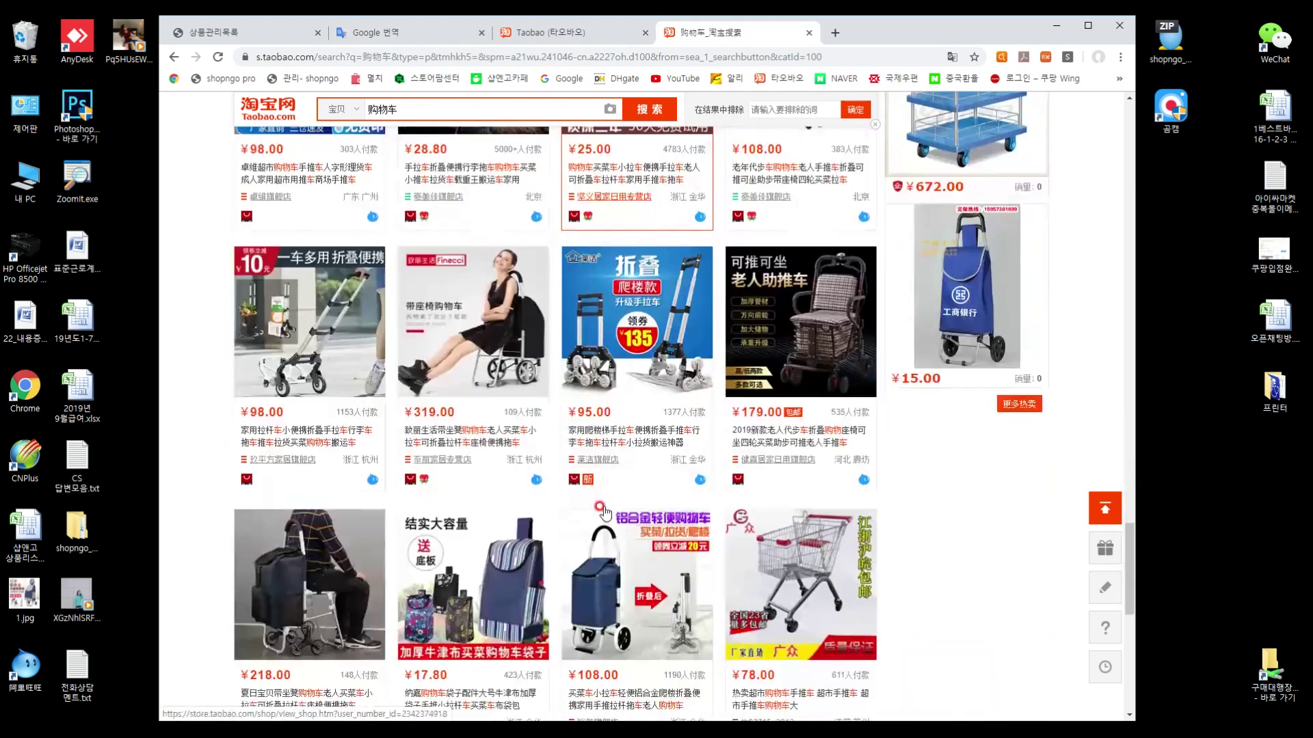
{"action": "scroll", "coordinate": [604, 515], "scroll_direction": "up", "scroll_amount": 3}
{"action": "scroll", "coordinate": [604, 514], "scroll_direction": "up", "scroll_amount": 15}
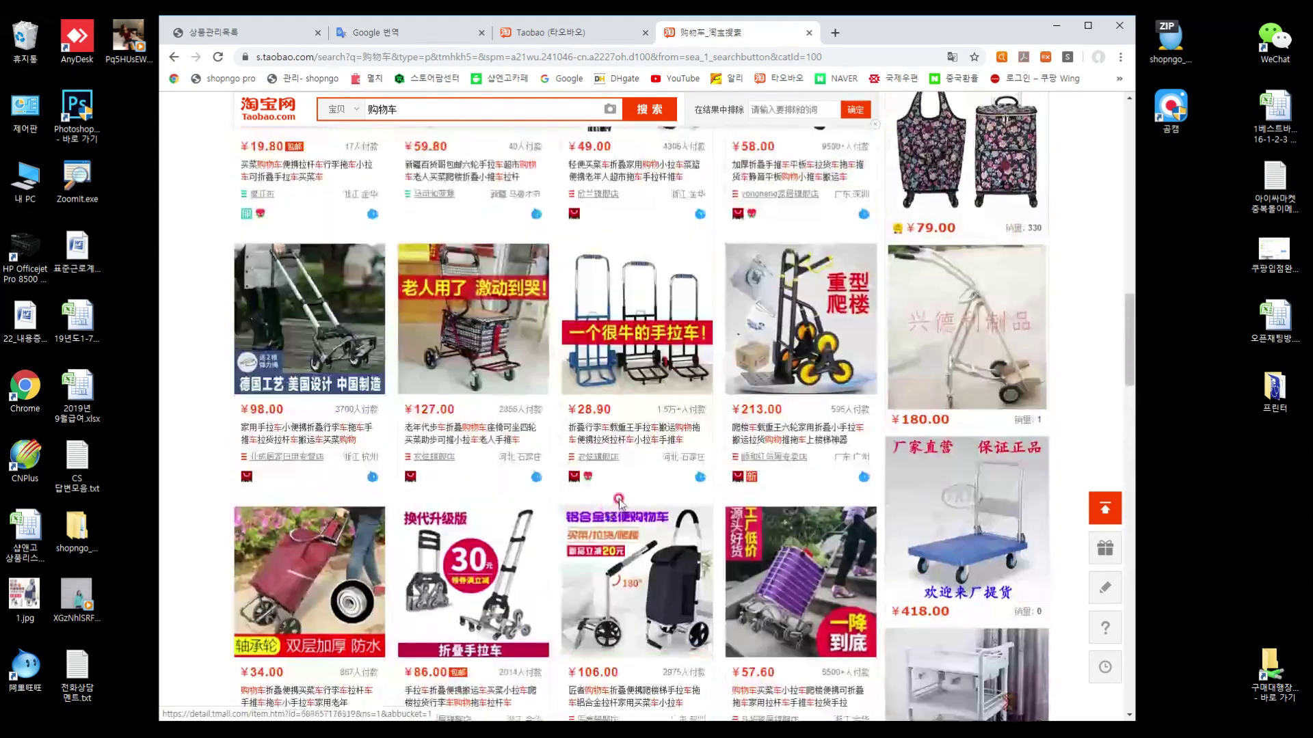
{"action": "scroll", "coordinate": [670, 472], "scroll_direction": "up", "scroll_amount": 5}
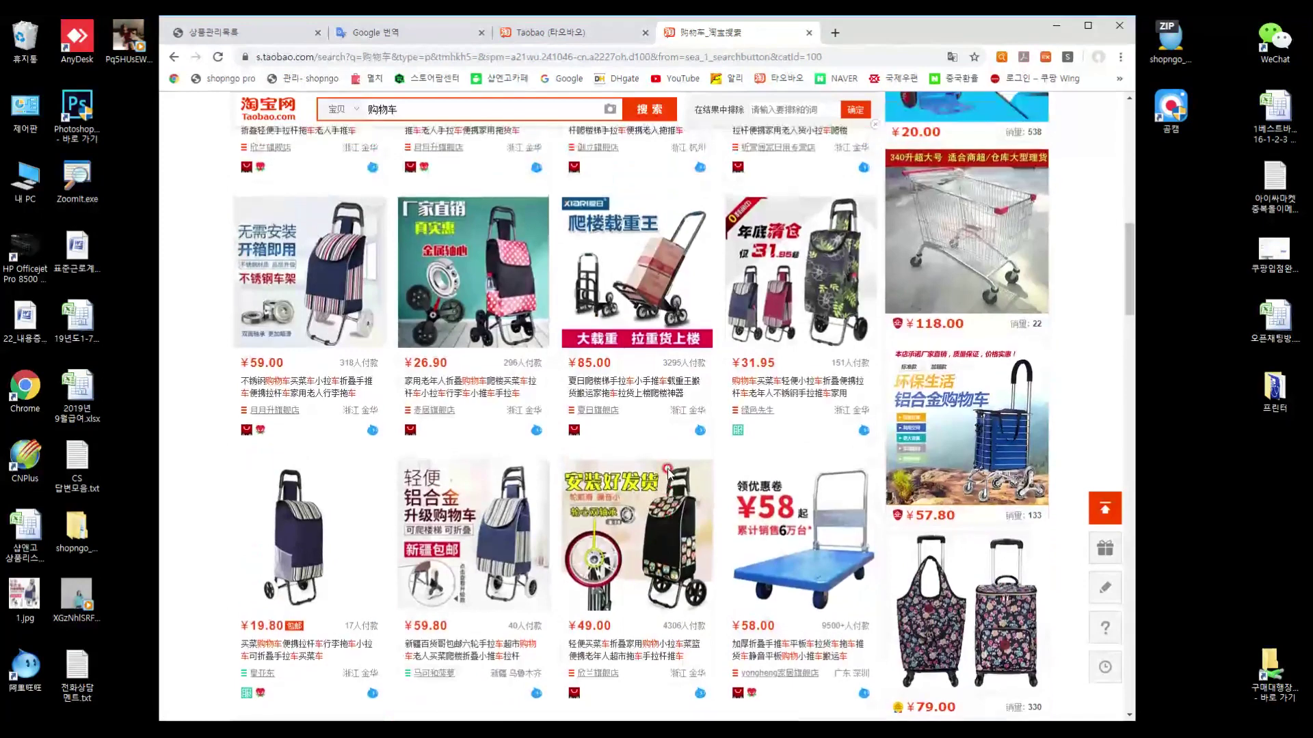
{"action": "left_click", "coordinate": [469, 57]}
{"action": "key", "text": "ctrl+v"}
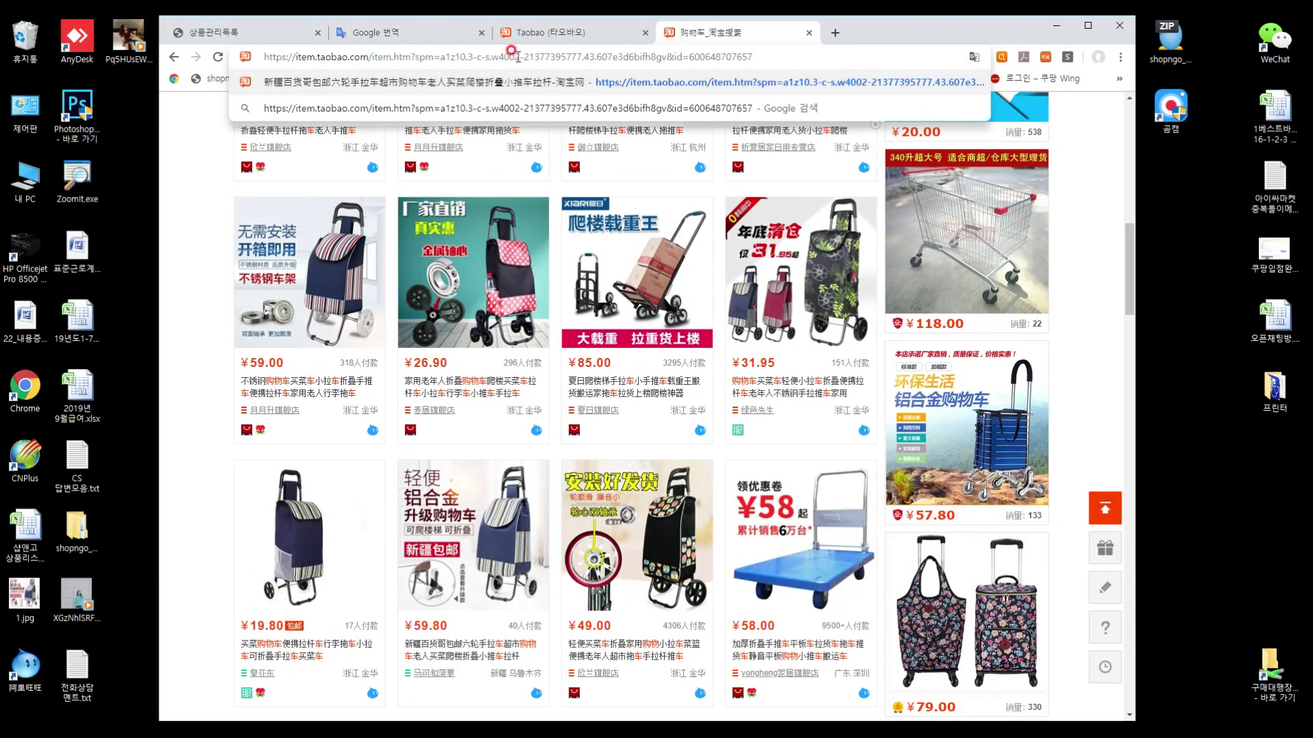
{"action": "key", "text": "Return"}
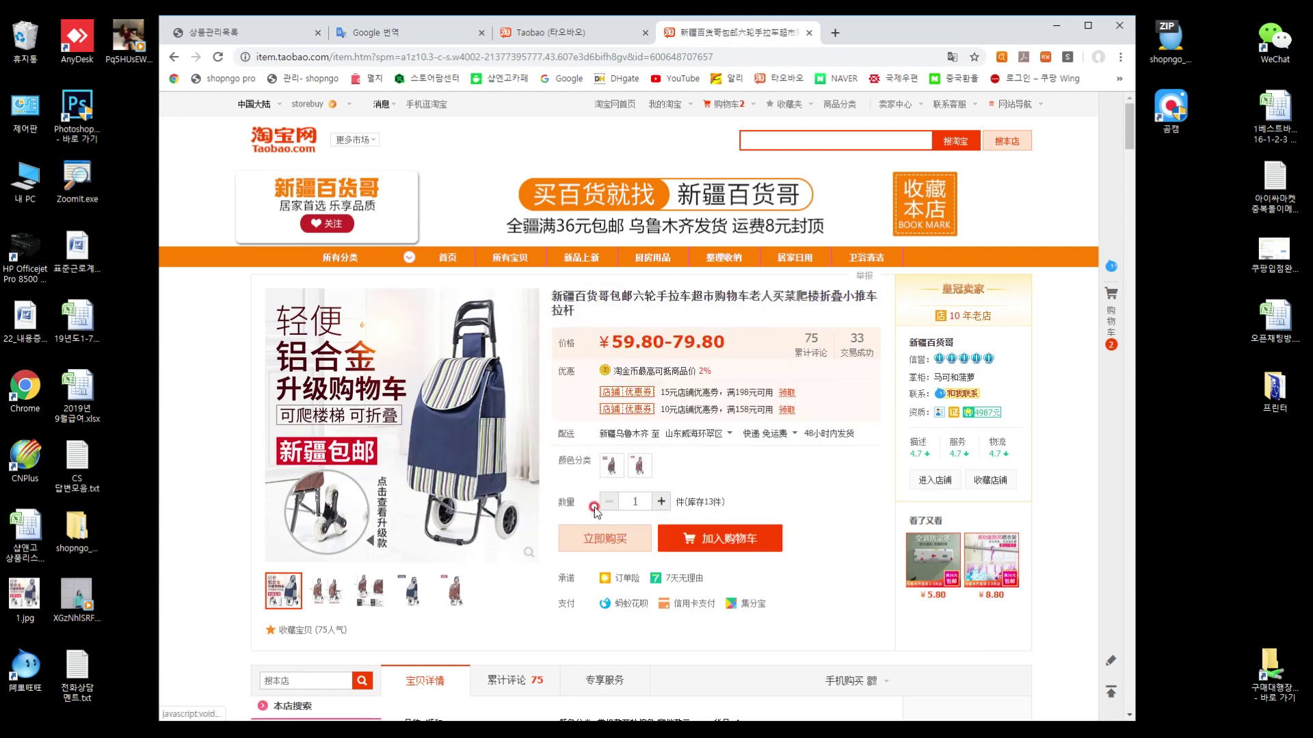
Compare the prices of the cart's two colour options, 两轮梅花咖啡色 and 棕色, by switching between them
{"action": "left_click", "coordinate": [611, 465]}
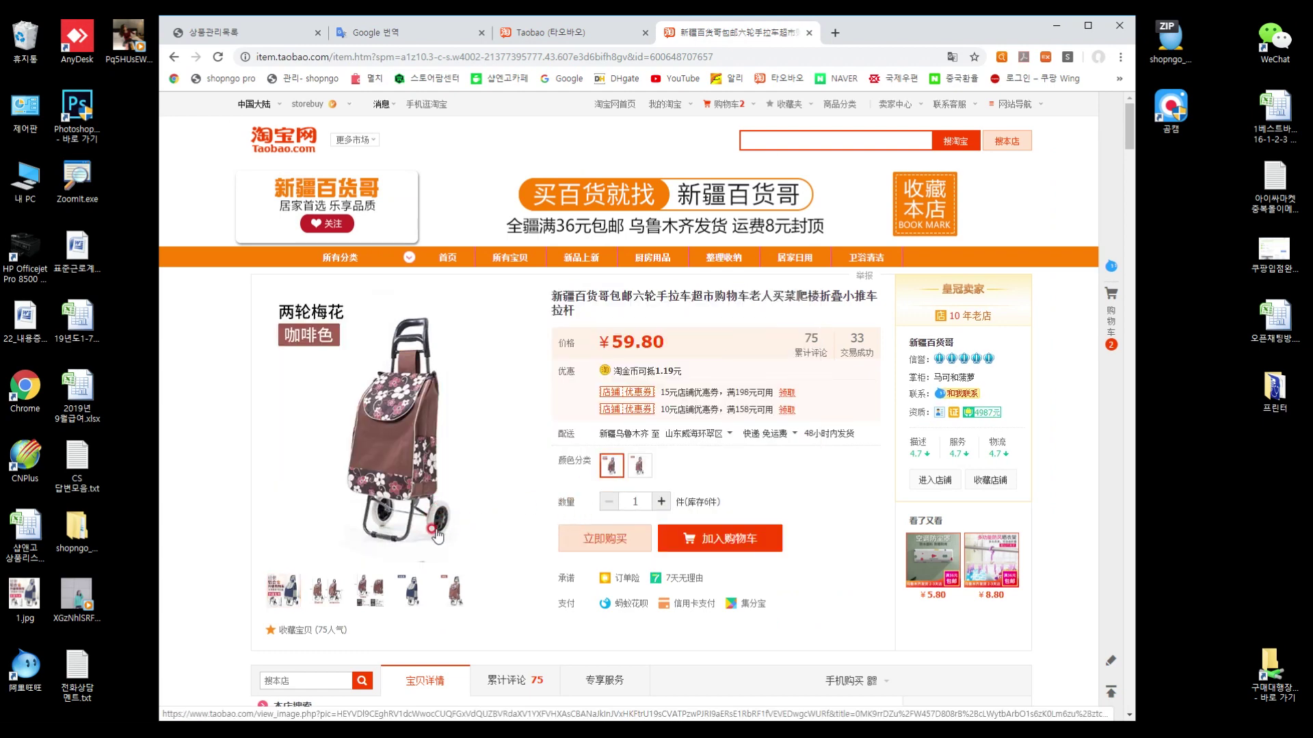
{"action": "left_click", "coordinate": [643, 467]}
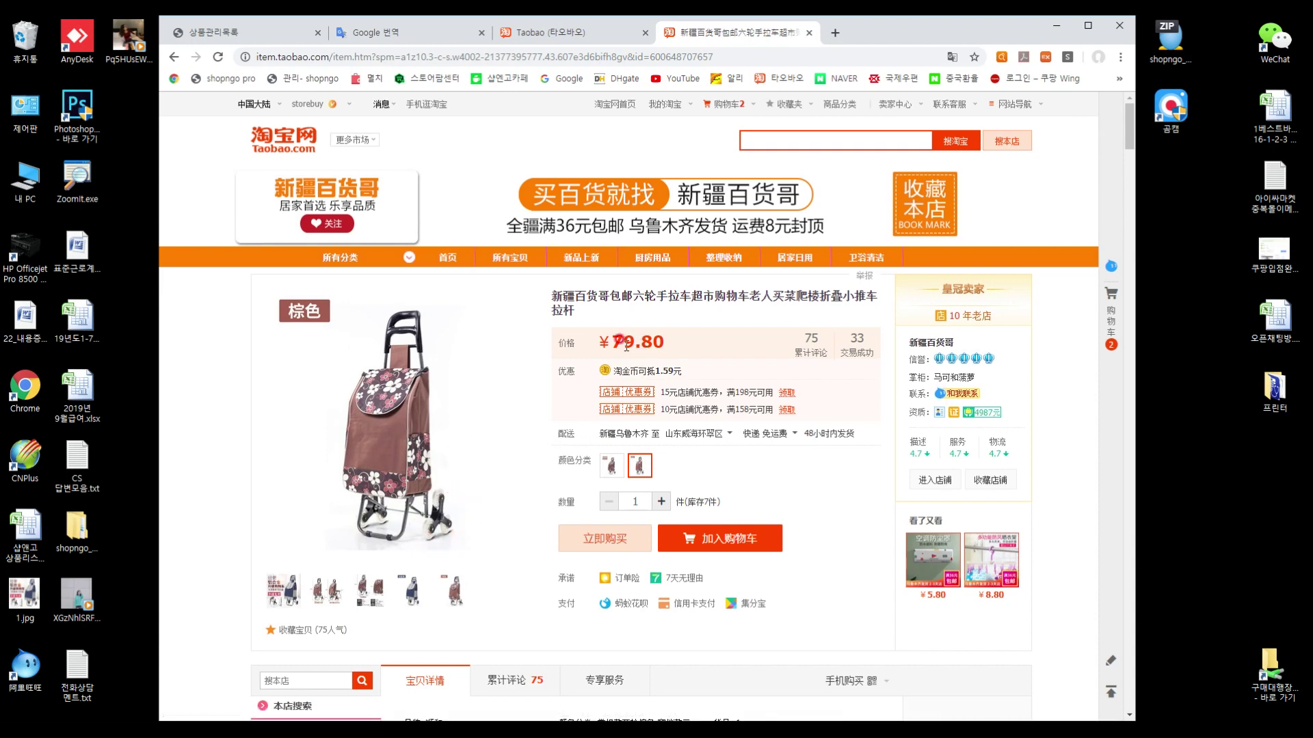
{"action": "left_click_drag", "start_coordinate": [635, 345], "coordinate": [662, 345]}
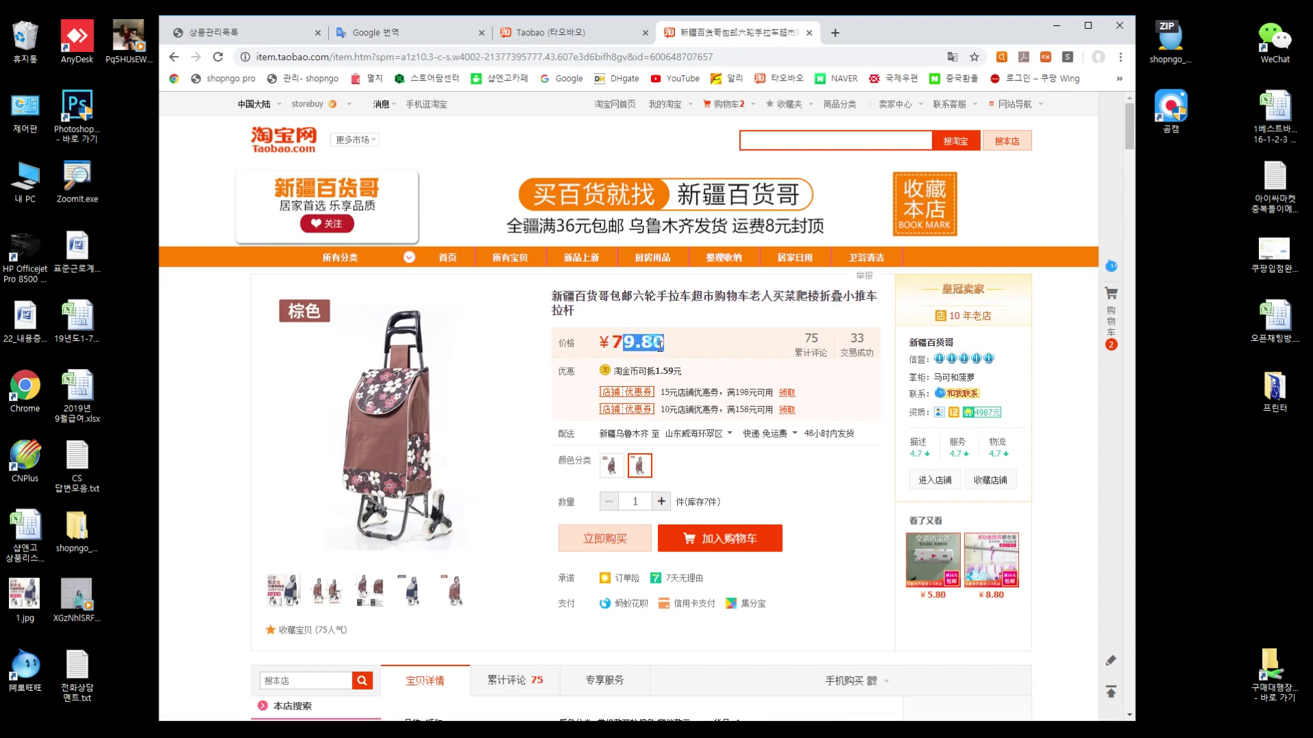
{"action": "left_click", "coordinate": [611, 467]}
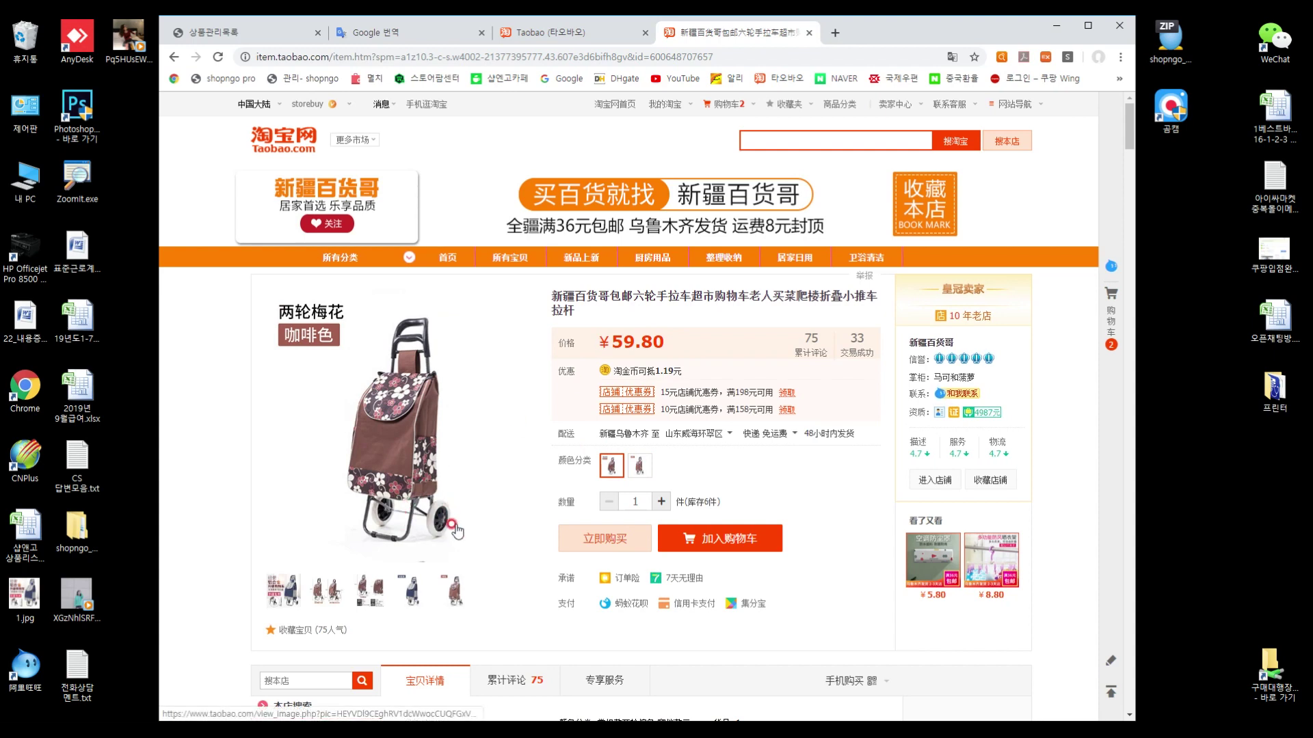
{"action": "left_click", "coordinate": [639, 465]}
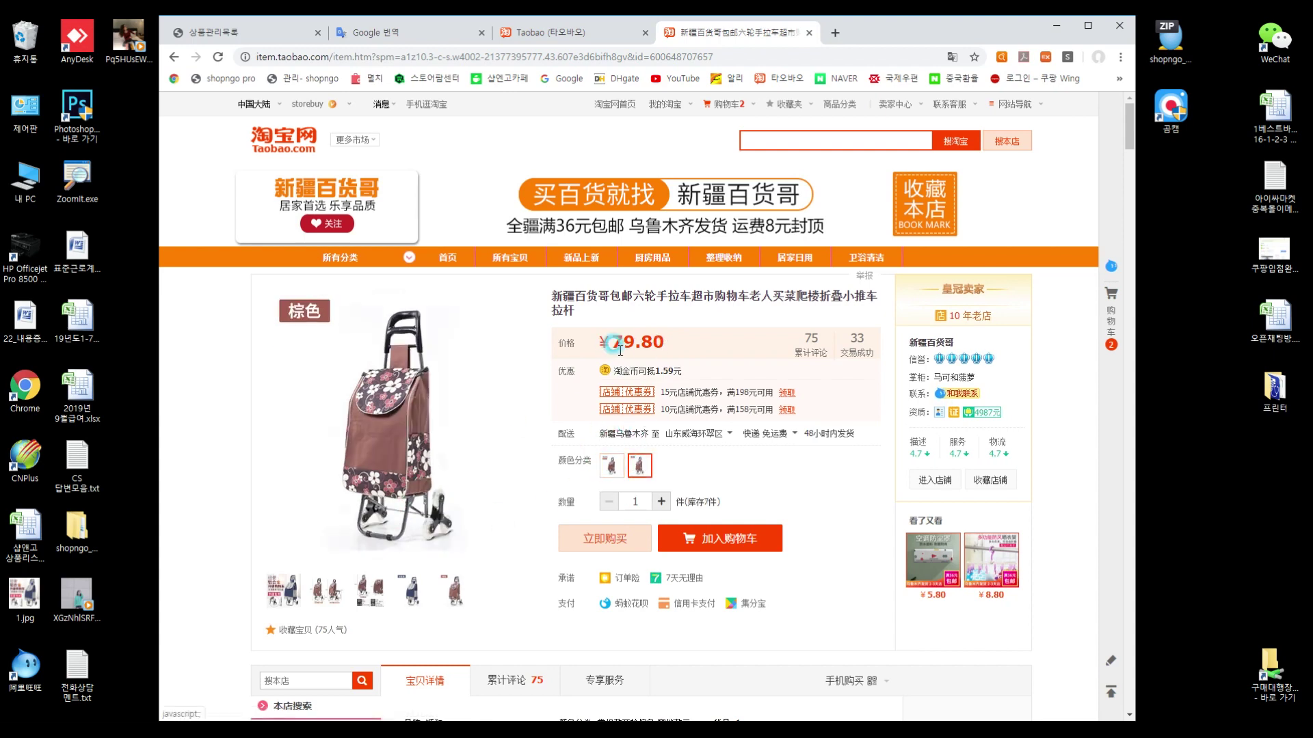
{"action": "left_click", "coordinate": [611, 466]}
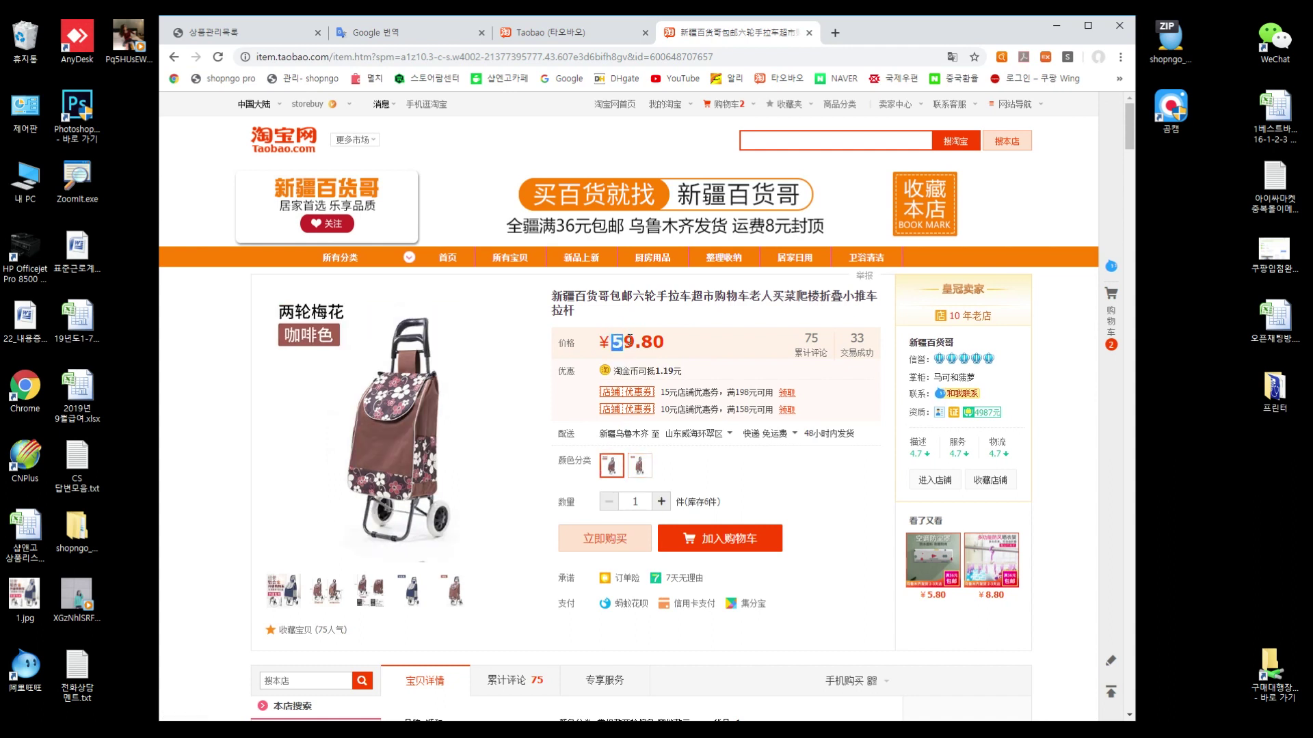
{"action": "left_click_drag", "start_coordinate": [628, 335], "coordinate": [652, 336]}
{"action": "left_click", "coordinate": [676, 344]}
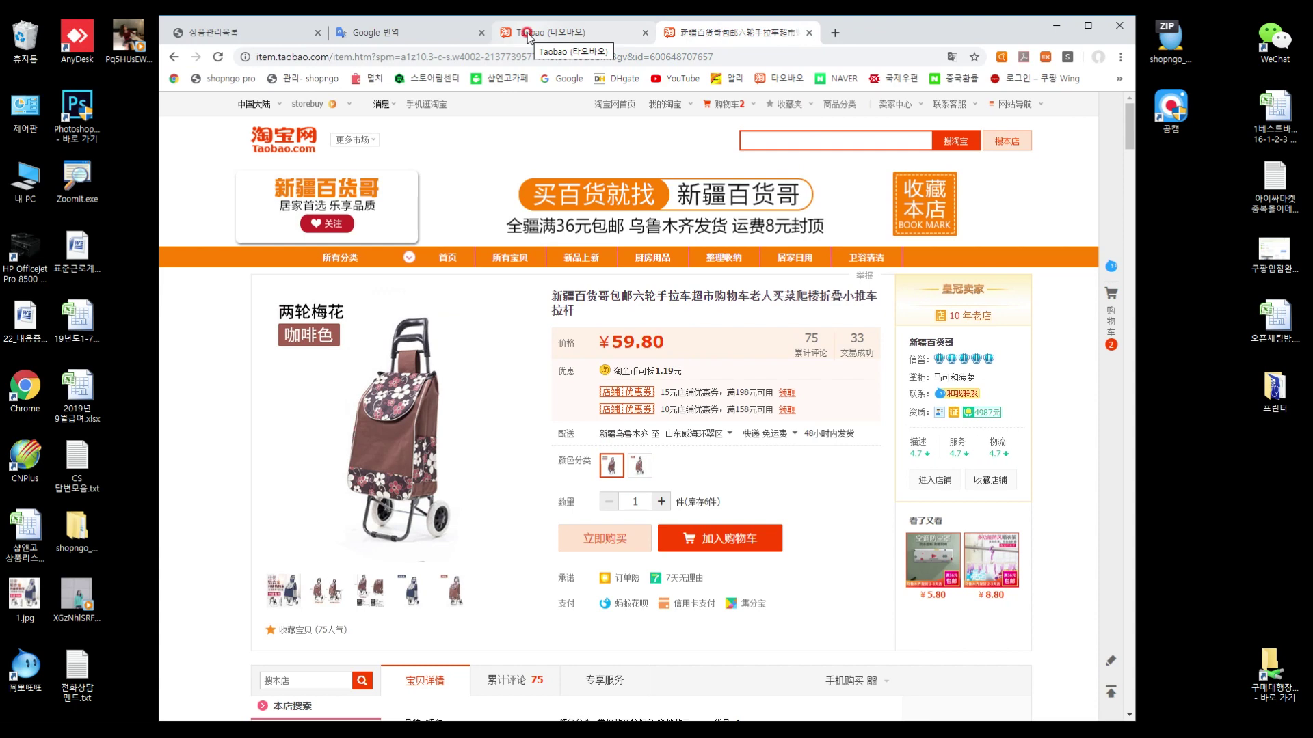
Open the bookmarked Naver exchange rate page 중국환율 in a new tab
{"action": "left_click", "coordinate": [838, 33]}
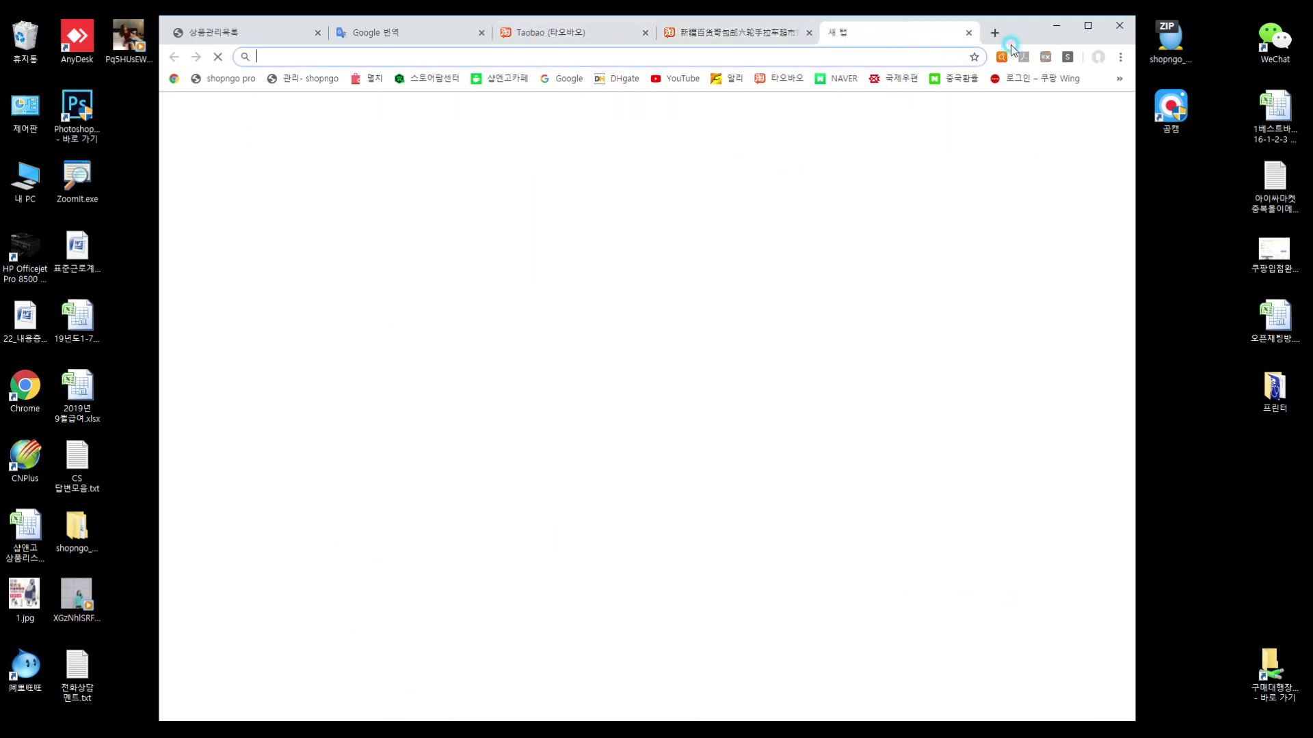
{"action": "left_click", "coordinate": [1120, 79]}
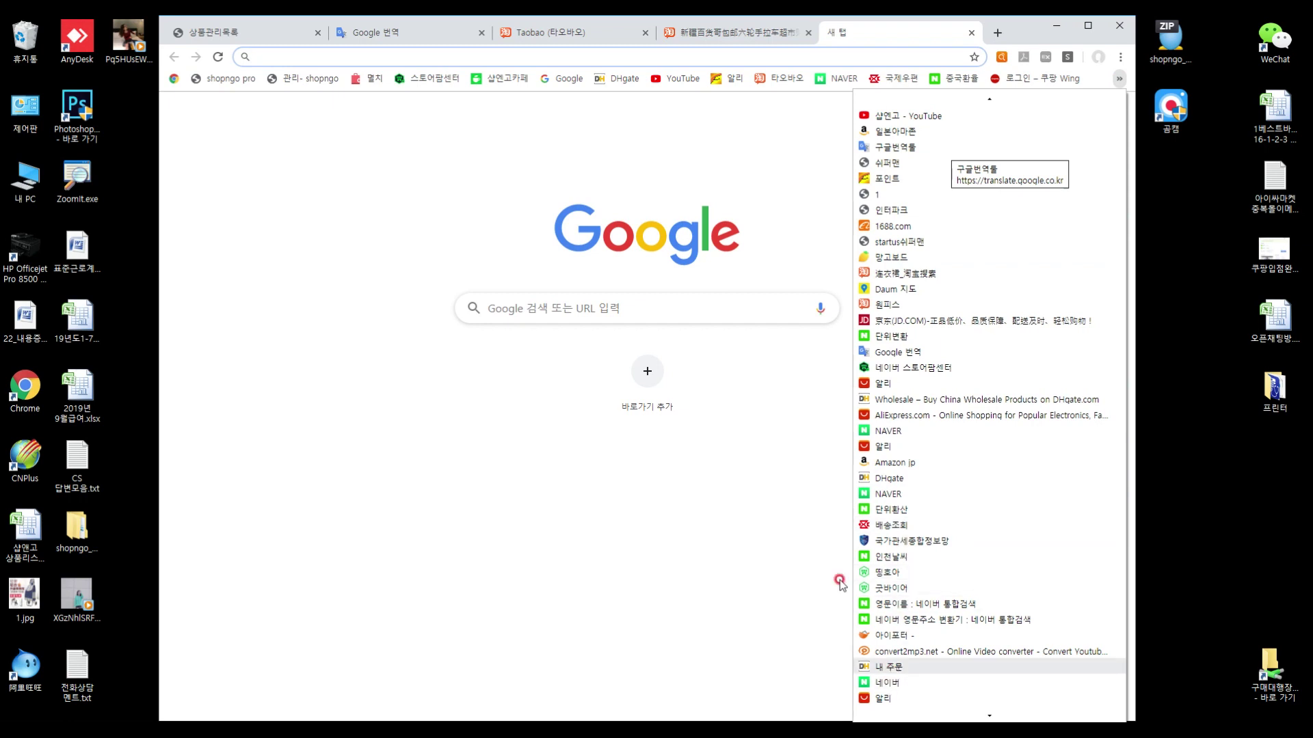
{"action": "left_click", "coordinate": [556, 167]}
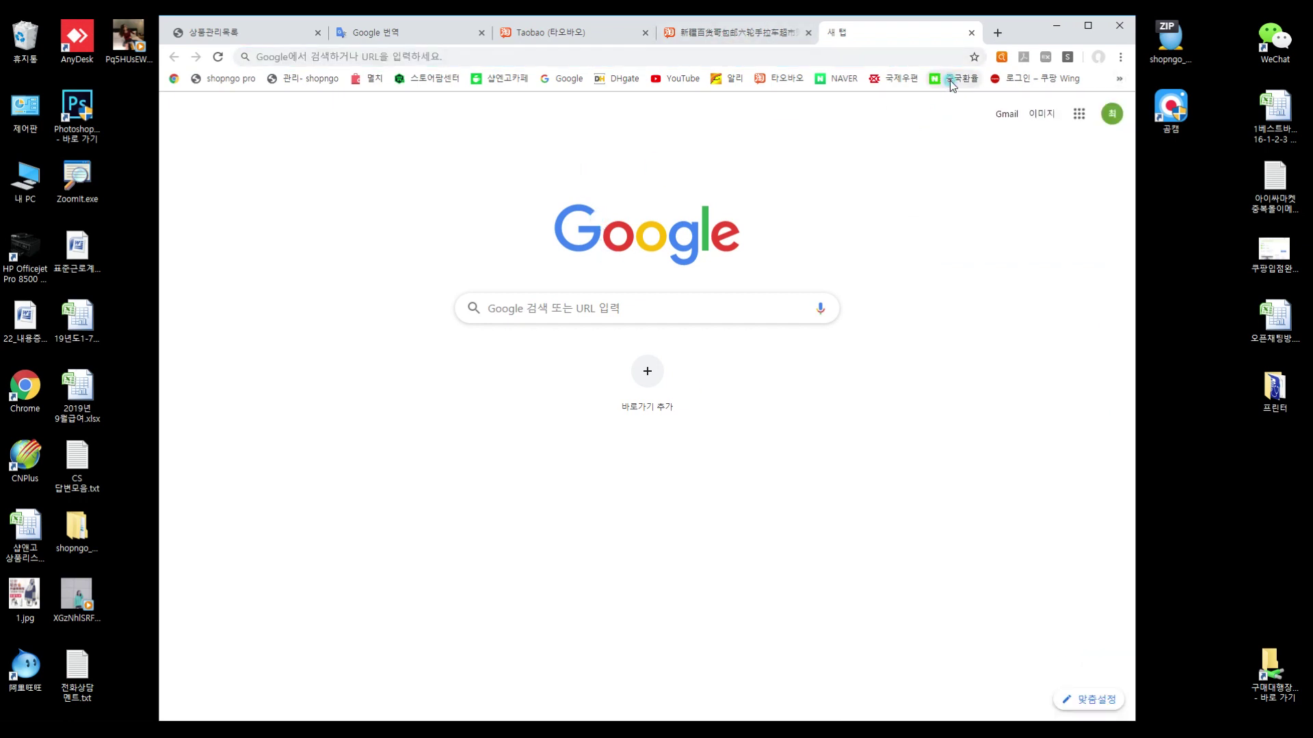
{"action": "left_click", "coordinate": [951, 85]}
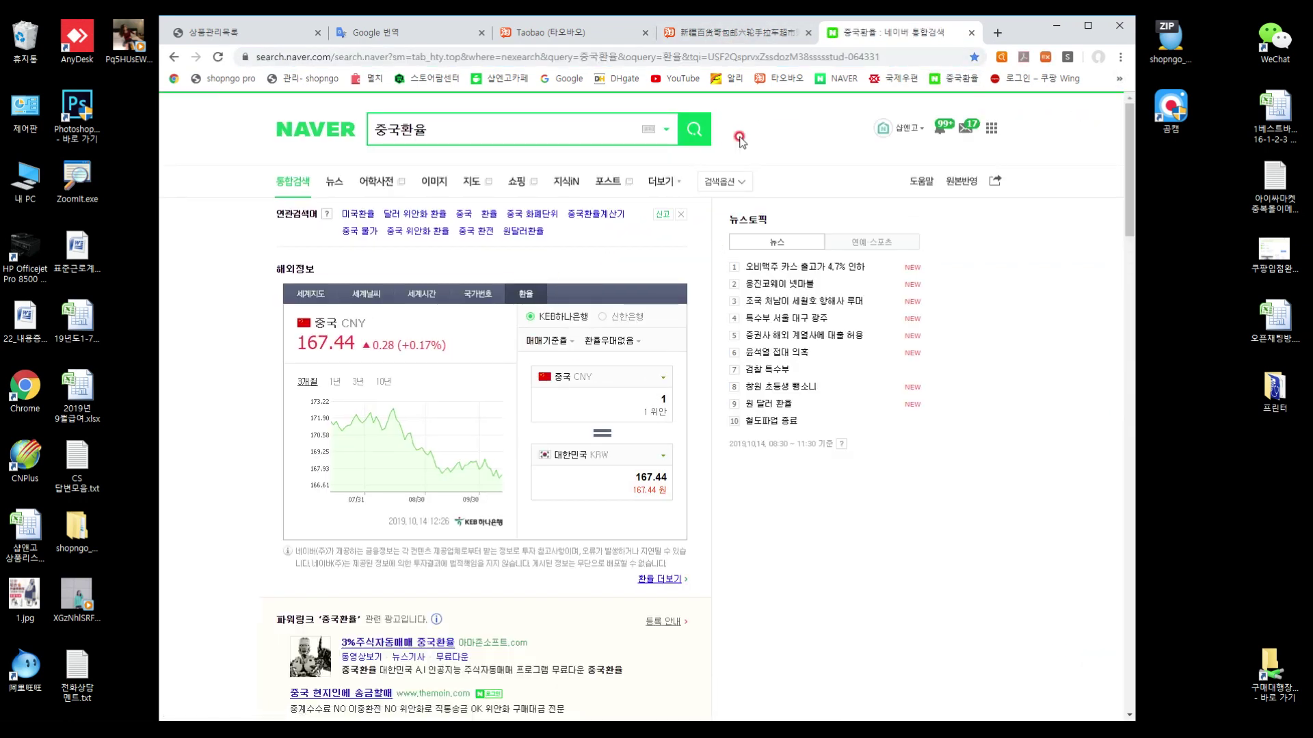
Check the two-wheel option's price on Taobao and convert 59.8 CNY to KRW in Naver's currency converter
{"action": "left_click", "coordinate": [729, 32]}
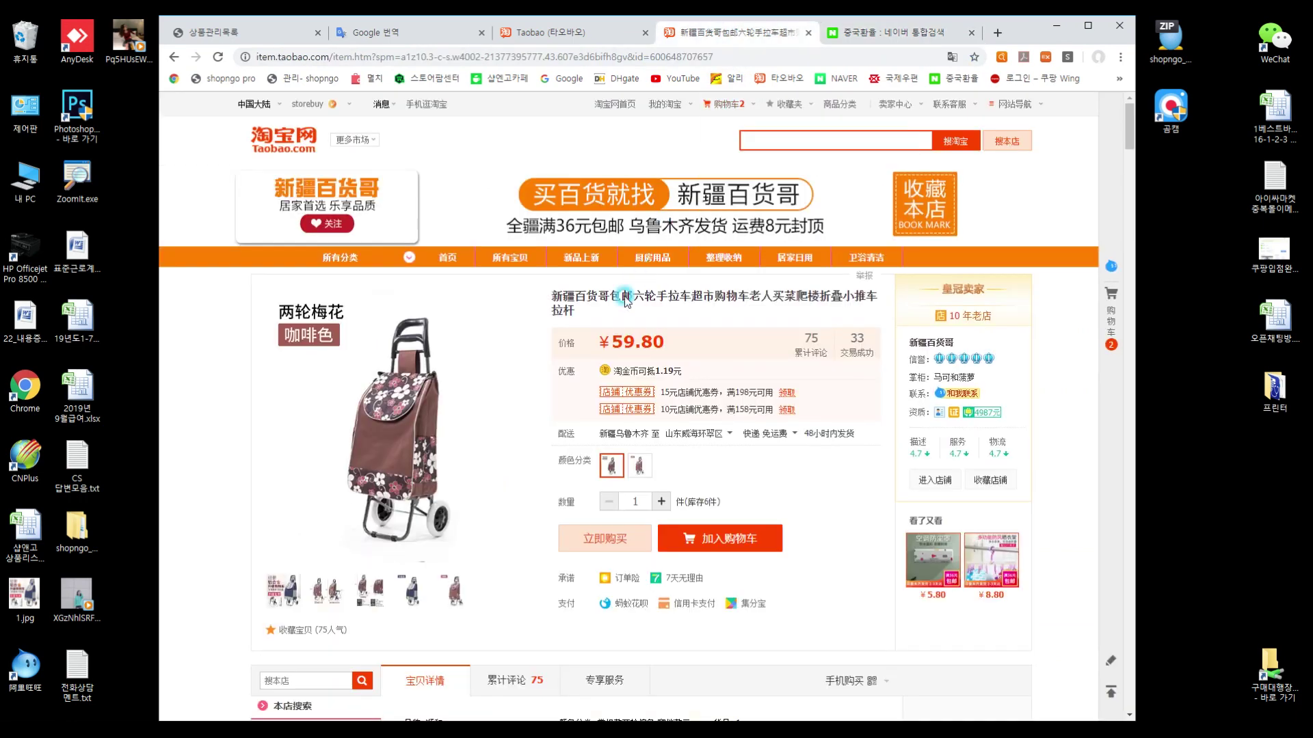
{"action": "left_click", "coordinate": [865, 35]}
{"action": "double_click", "coordinate": [662, 399]}
{"action": "type", "text": "59"}
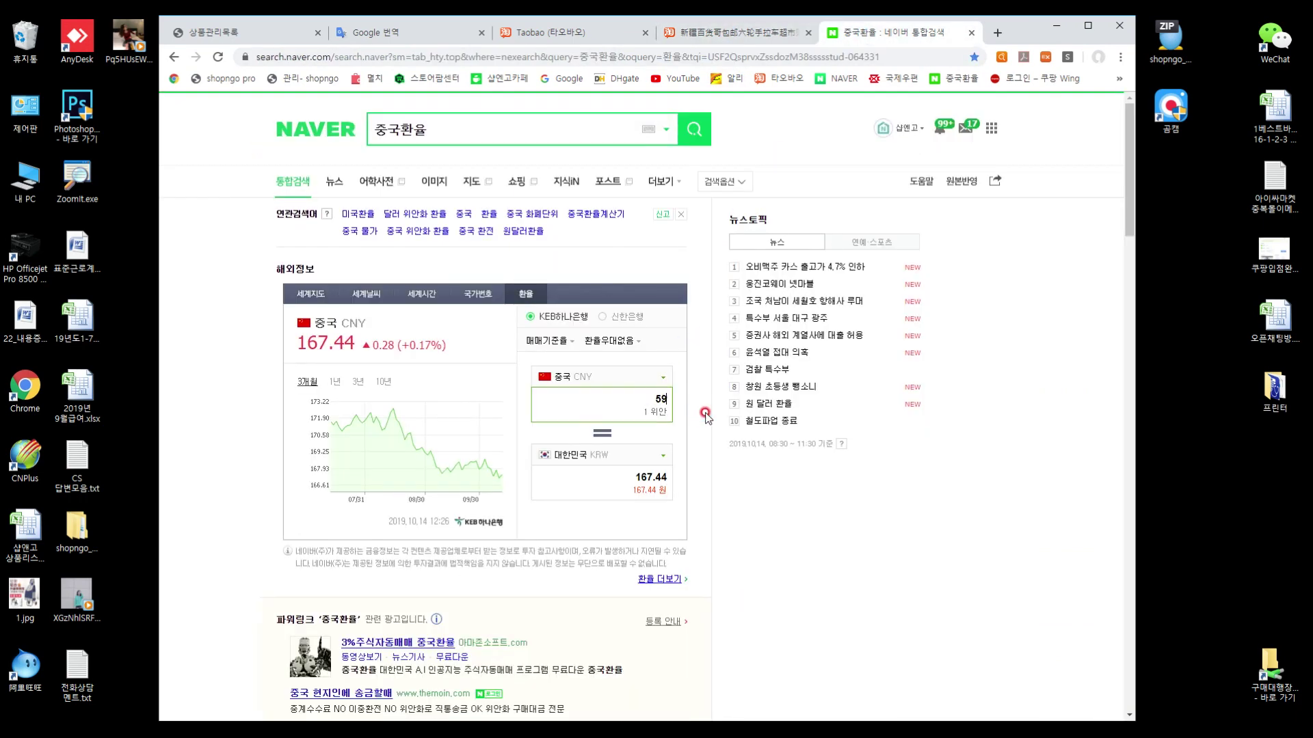
{"action": "type", "text": ".8"}
{"action": "left_click", "coordinate": [728, 464]}
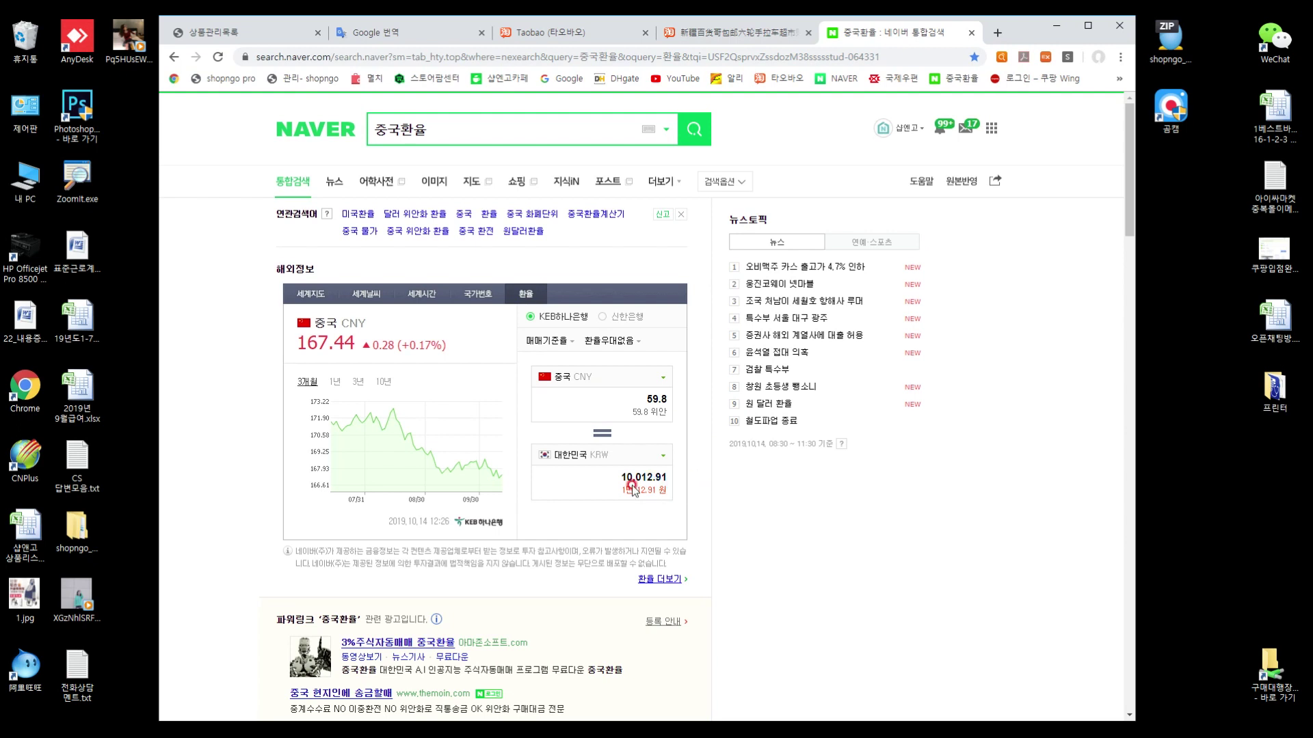
{"action": "left_click", "coordinate": [602, 467]}
{"action": "double_click", "coordinate": [670, 478]}
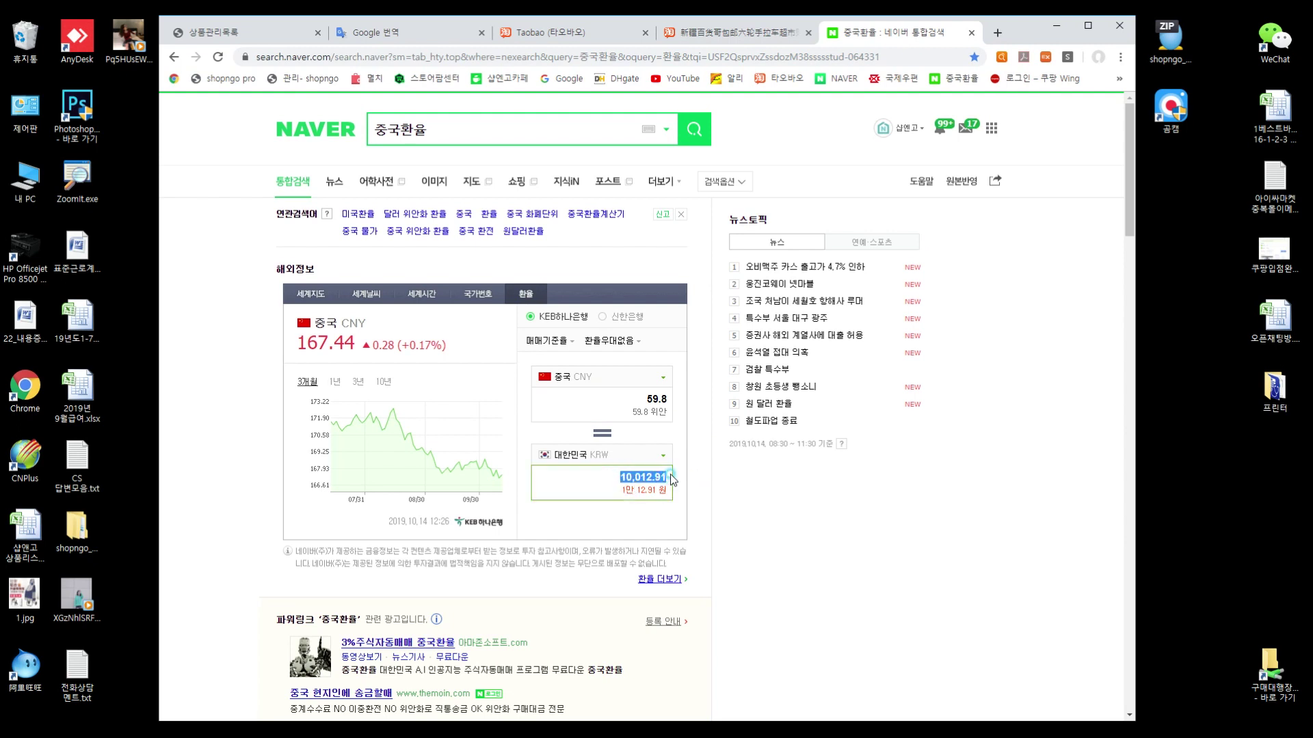
{"action": "left_click_drag", "start_coordinate": [618, 491], "coordinate": [676, 488]}
{"action": "left_click", "coordinate": [675, 489]}
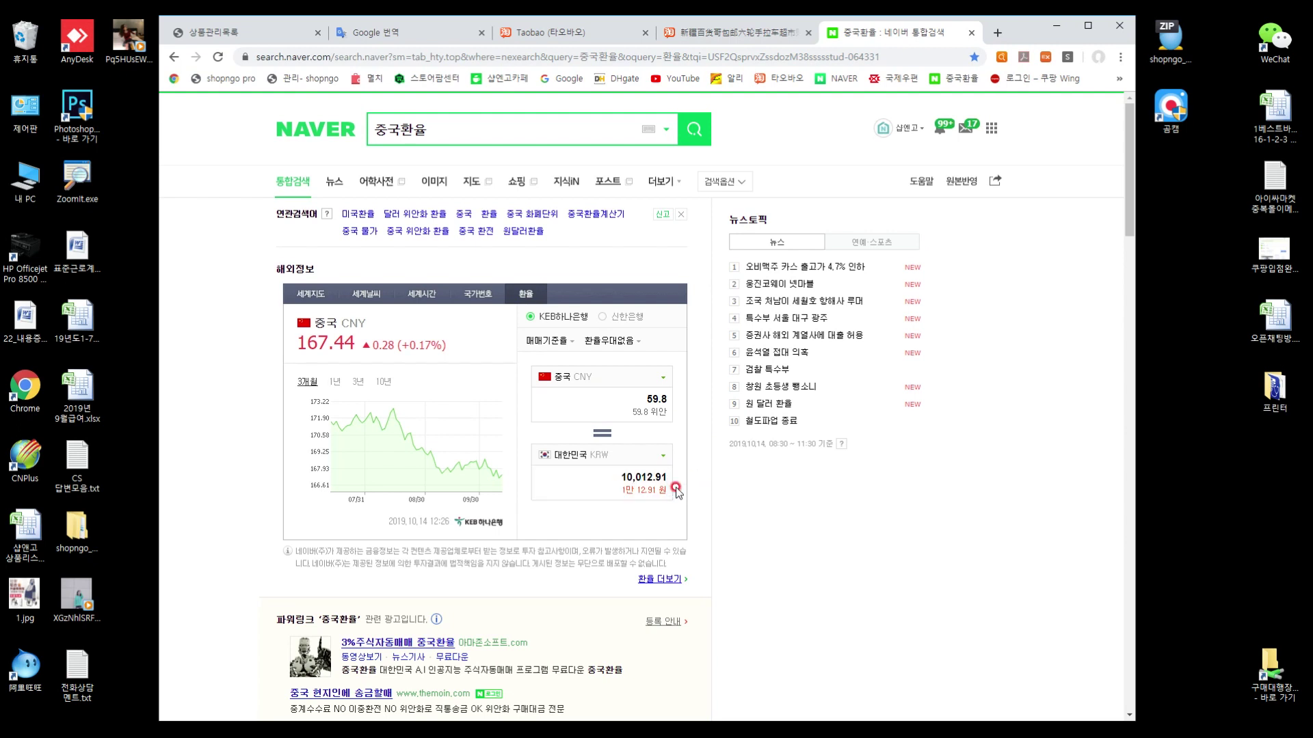
Select the 棕色 option on the Taobao product page and convert its price of 79.8 CNY to KRW in Naver's converter
{"action": "left_click", "coordinate": [726, 29]}
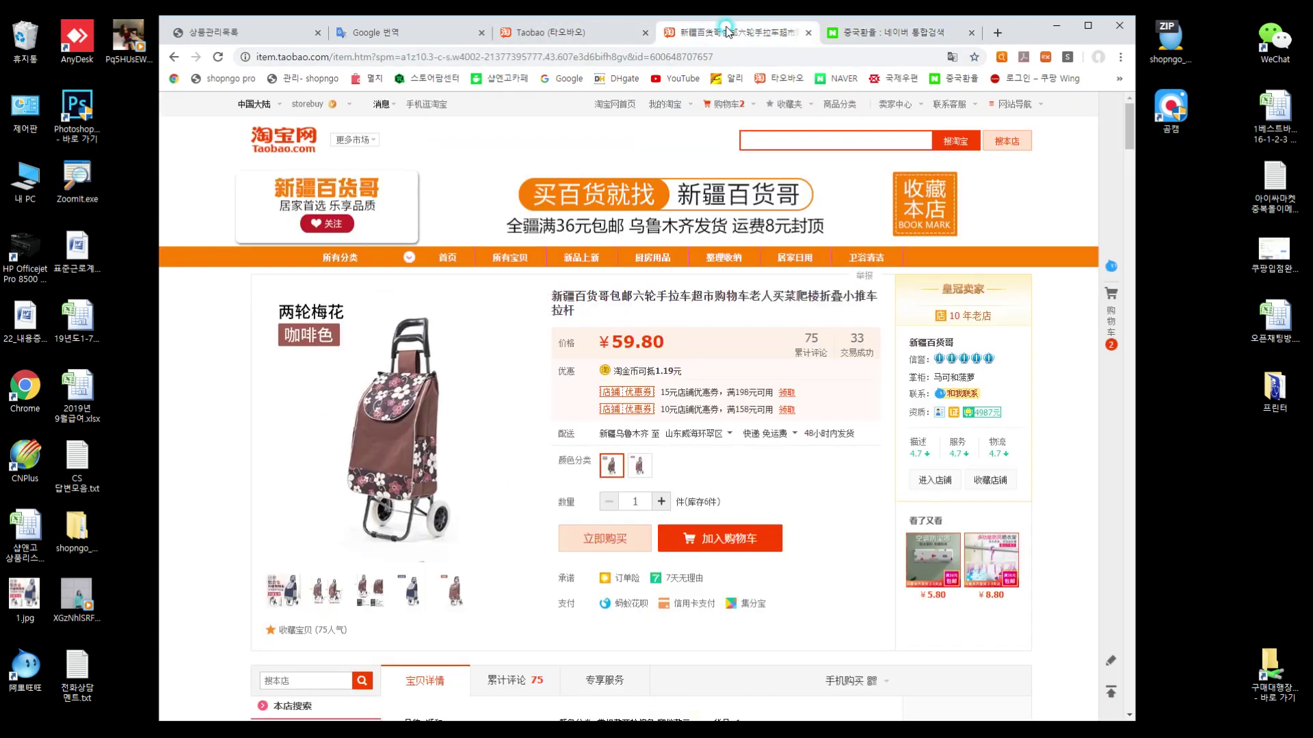
{"action": "left_click", "coordinate": [639, 465]}
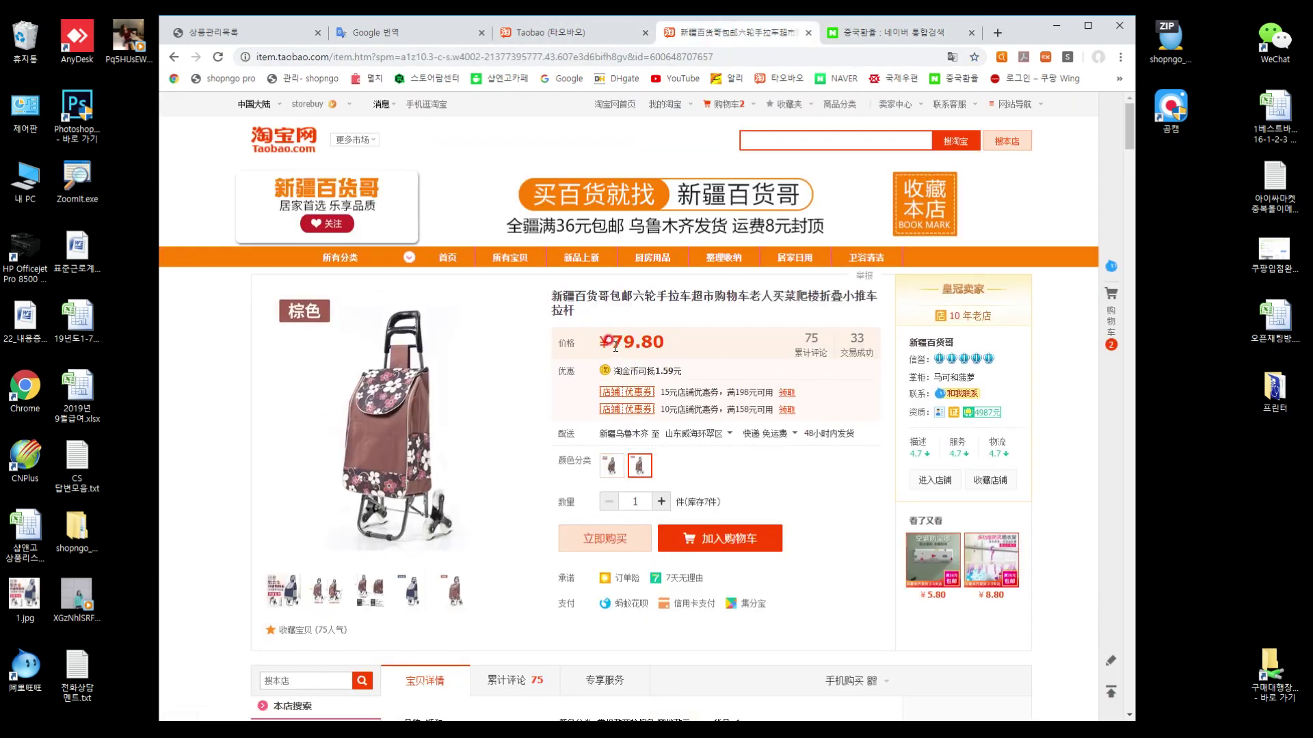
{"action": "left_click", "coordinate": [878, 32]}
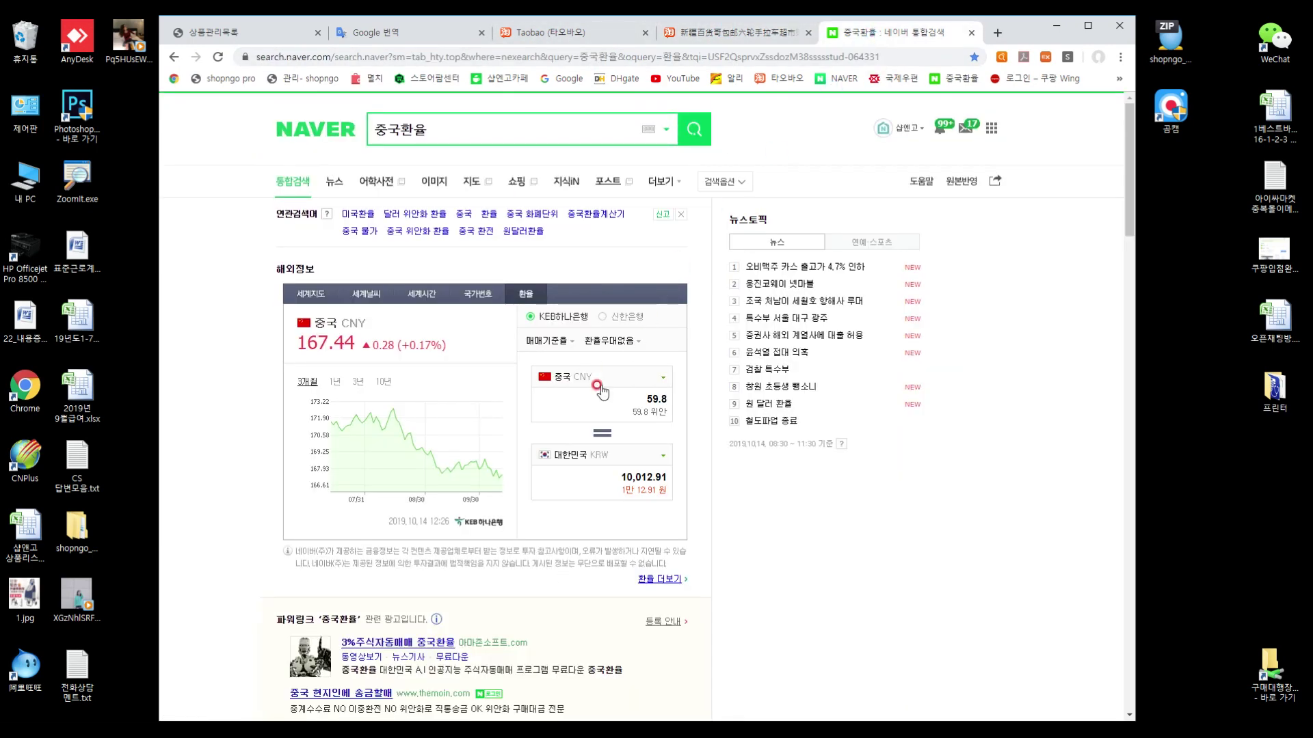
{"action": "left_click", "coordinate": [657, 402]}
{"action": "left_click_drag", "start_coordinate": [658, 402], "coordinate": [695, 395]}
{"action": "type", "text": "79"}
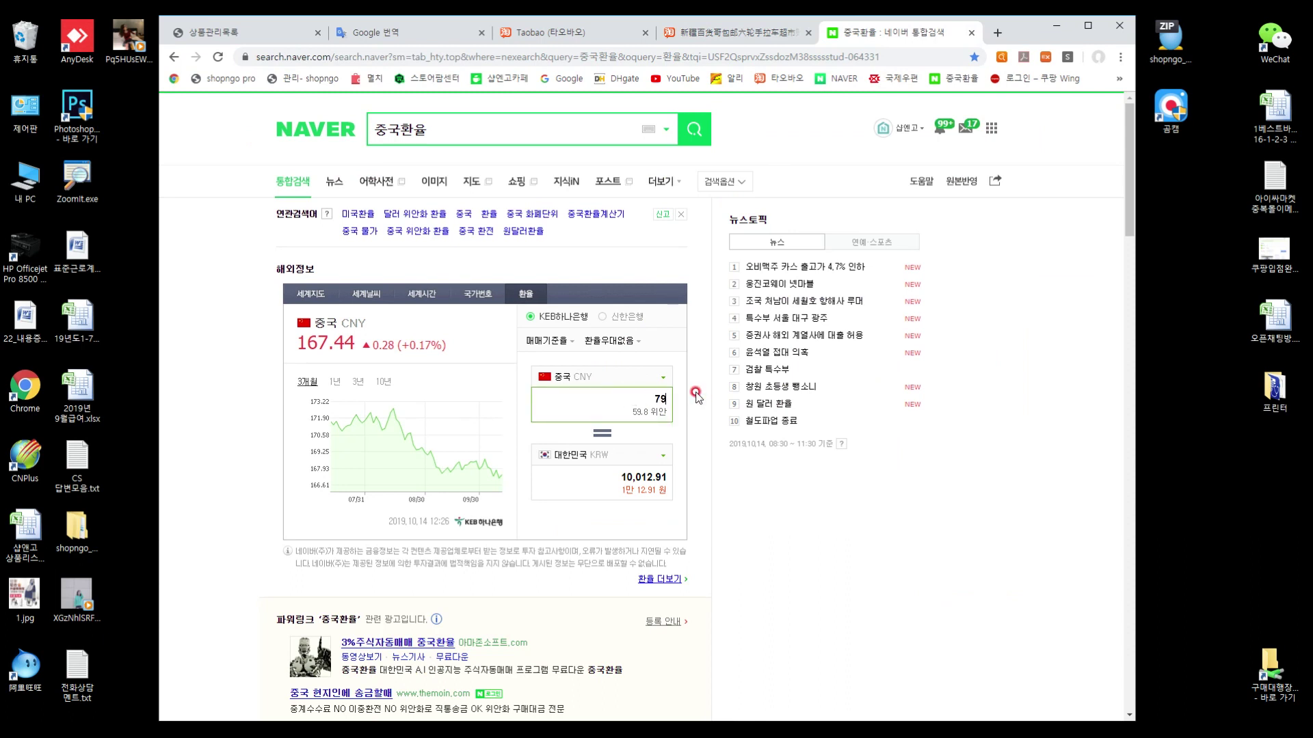
{"action": "type", "text": ".8"}
{"action": "left_click_drag", "start_coordinate": [603, 490], "coordinate": [677, 475]}
{"action": "left_click", "coordinate": [679, 473]}
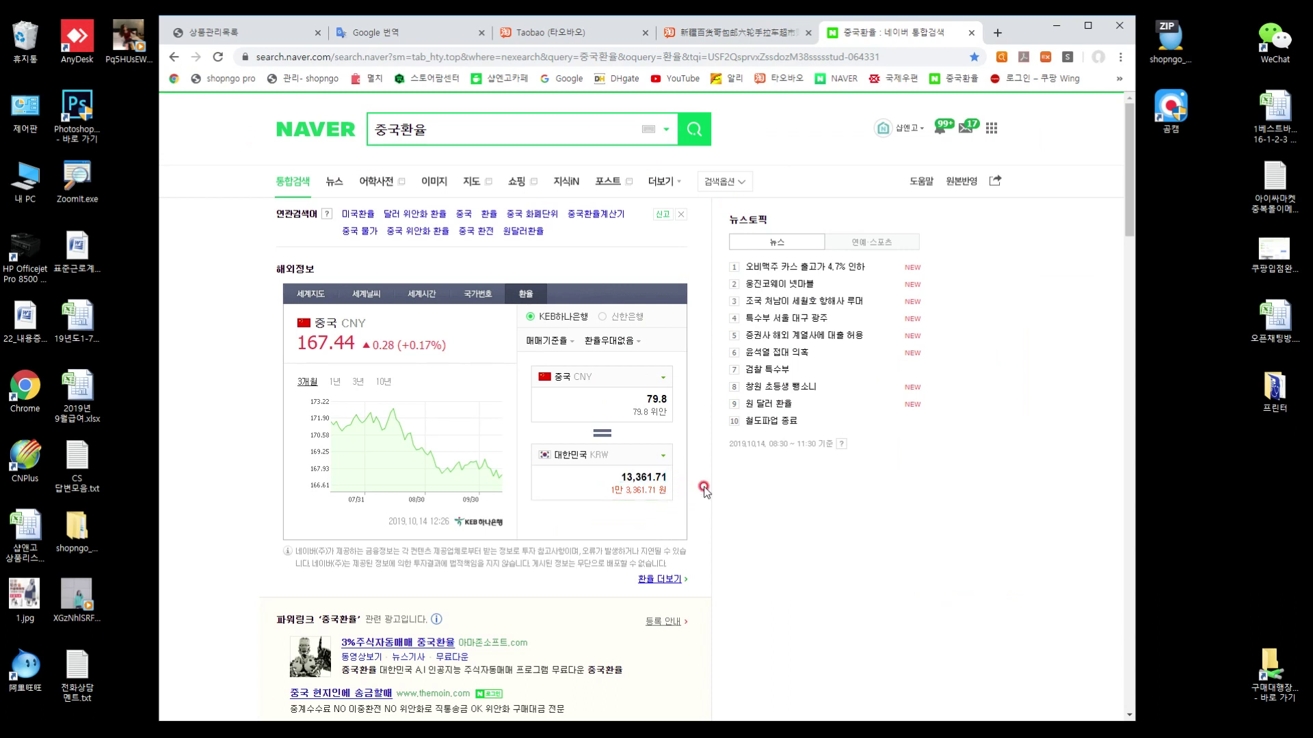
{"action": "left_click", "coordinate": [721, 277]}
Return to the Taobao shopping cart product page and copy its URL
{"action": "left_click", "coordinate": [708, 33]}
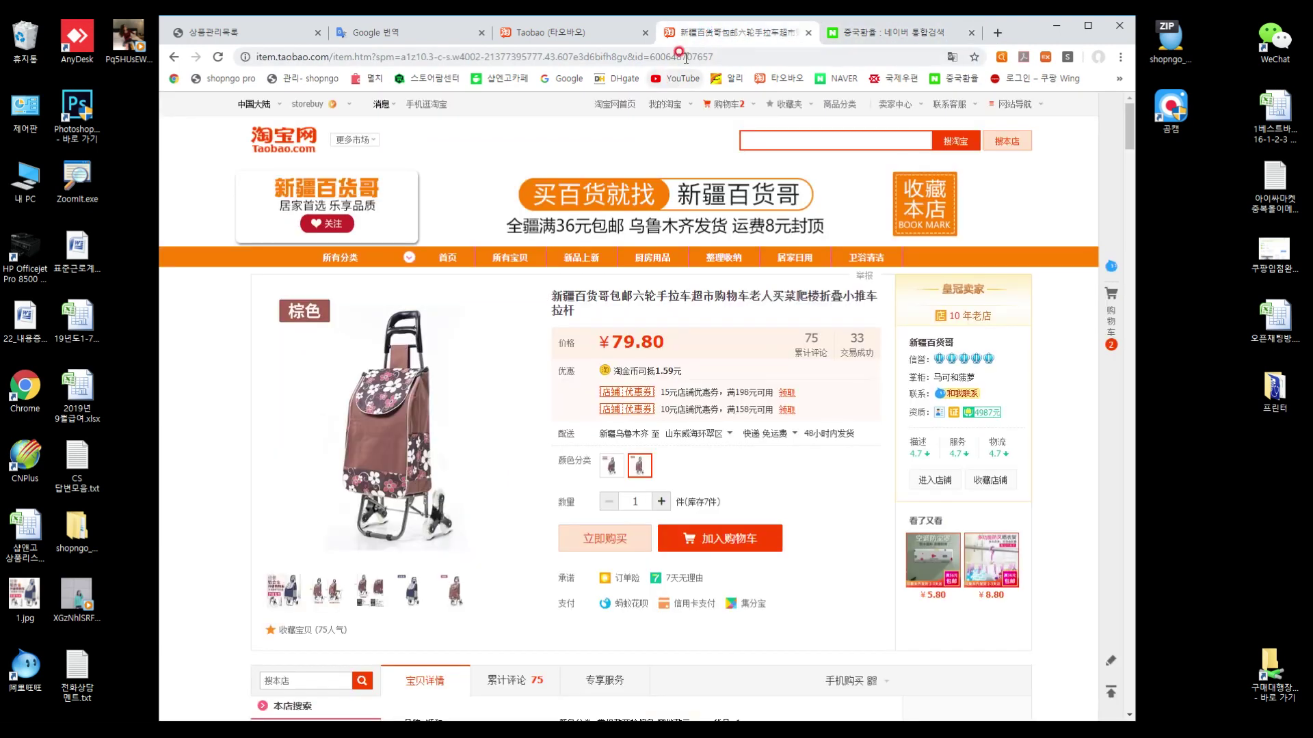
{"action": "left_click", "coordinate": [687, 62]}
{"action": "key", "text": "ctrl+c"}
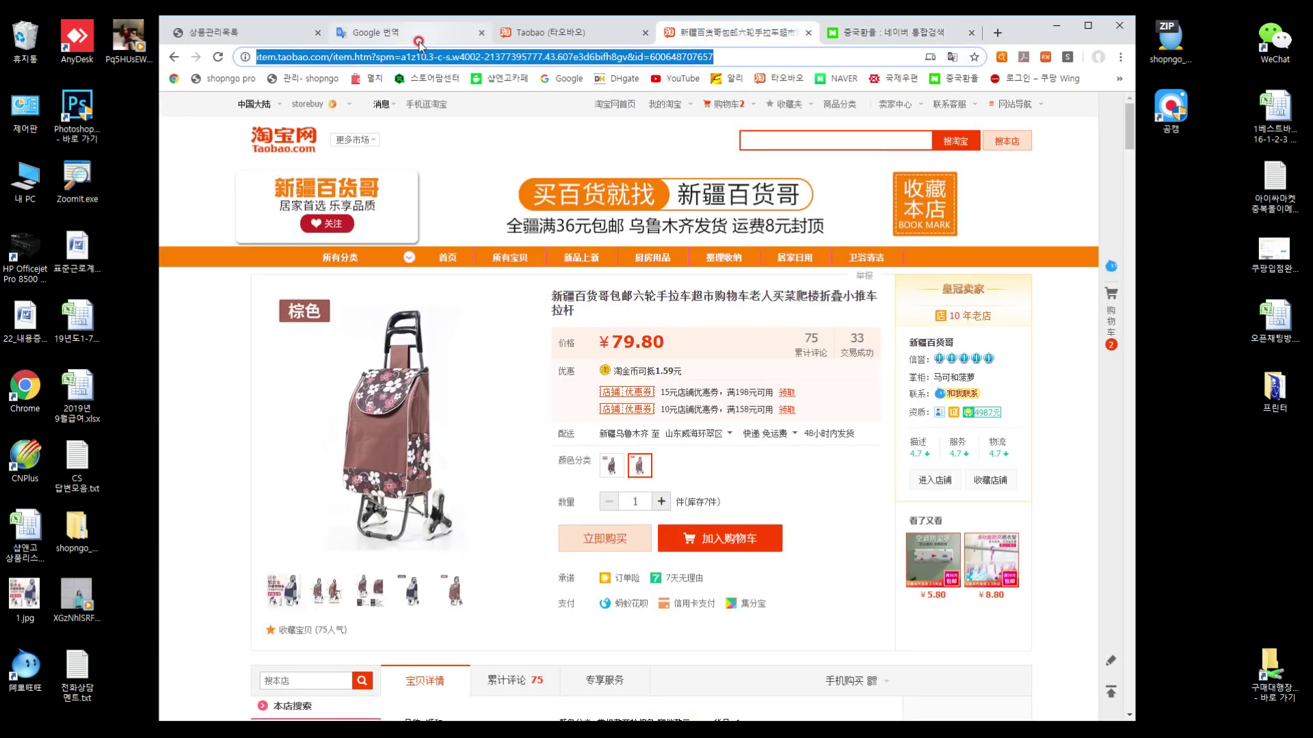
Switch back to the ShopNGo Pro product management list and maximize the browser window
{"action": "left_click", "coordinate": [226, 32]}
{"action": "scroll", "coordinate": [230, 295], "scroll_direction": "up", "scroll_amount": 3}
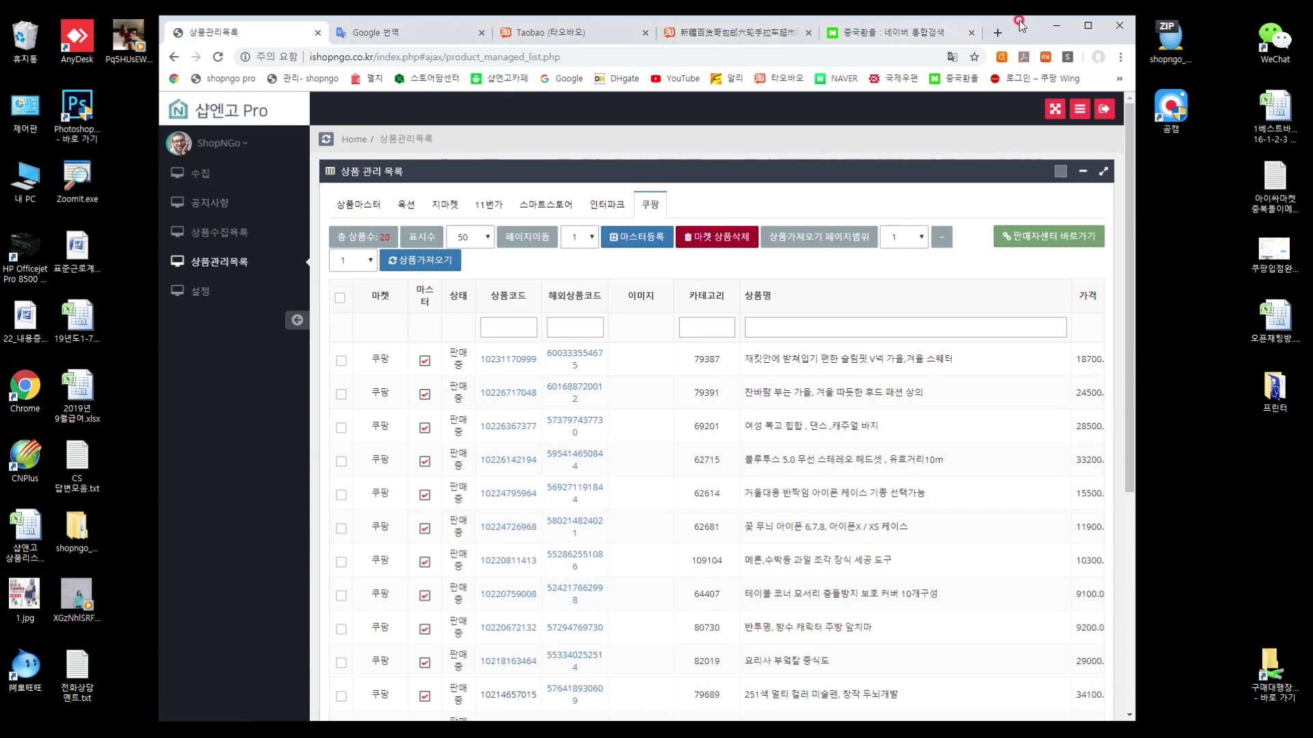
{"action": "double_click", "coordinate": [1036, 30]}
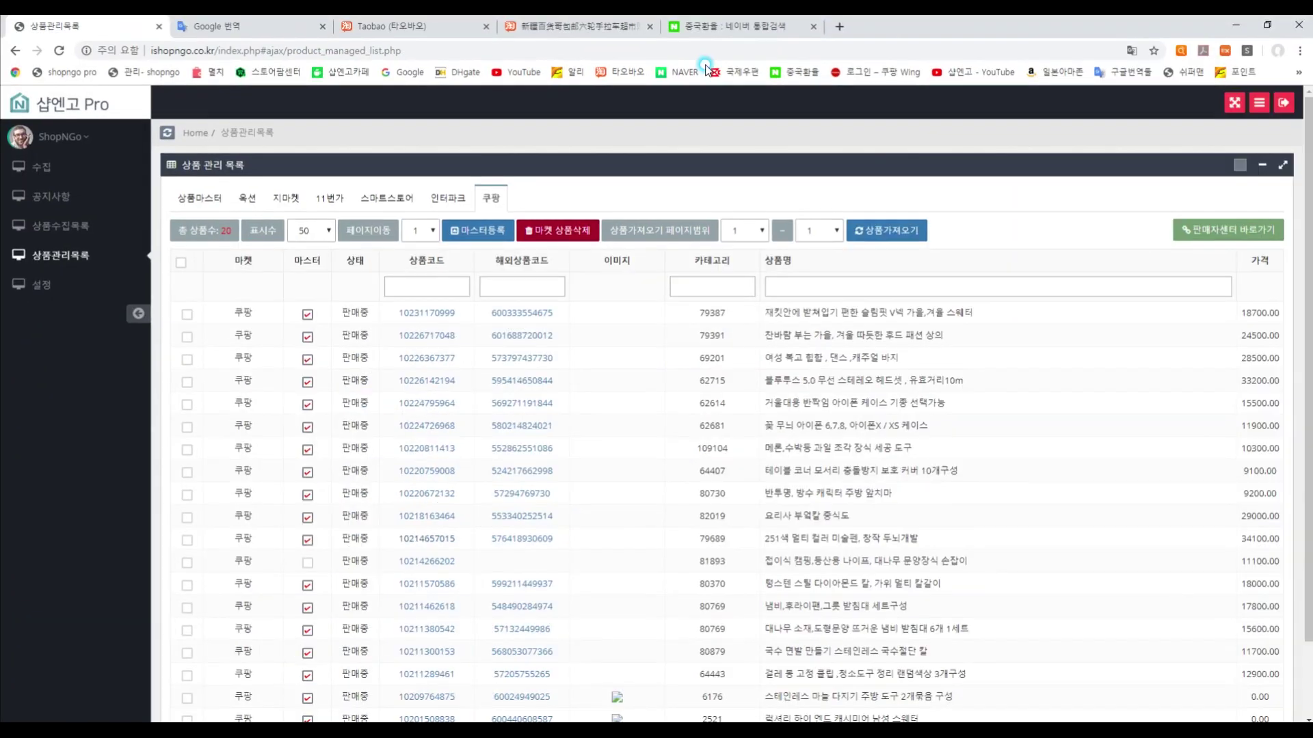
Open the 수집 page, enter the copied Taobao product URL, collect the product and acknowledge the registration
{"action": "left_click", "coordinate": [59, 171]}
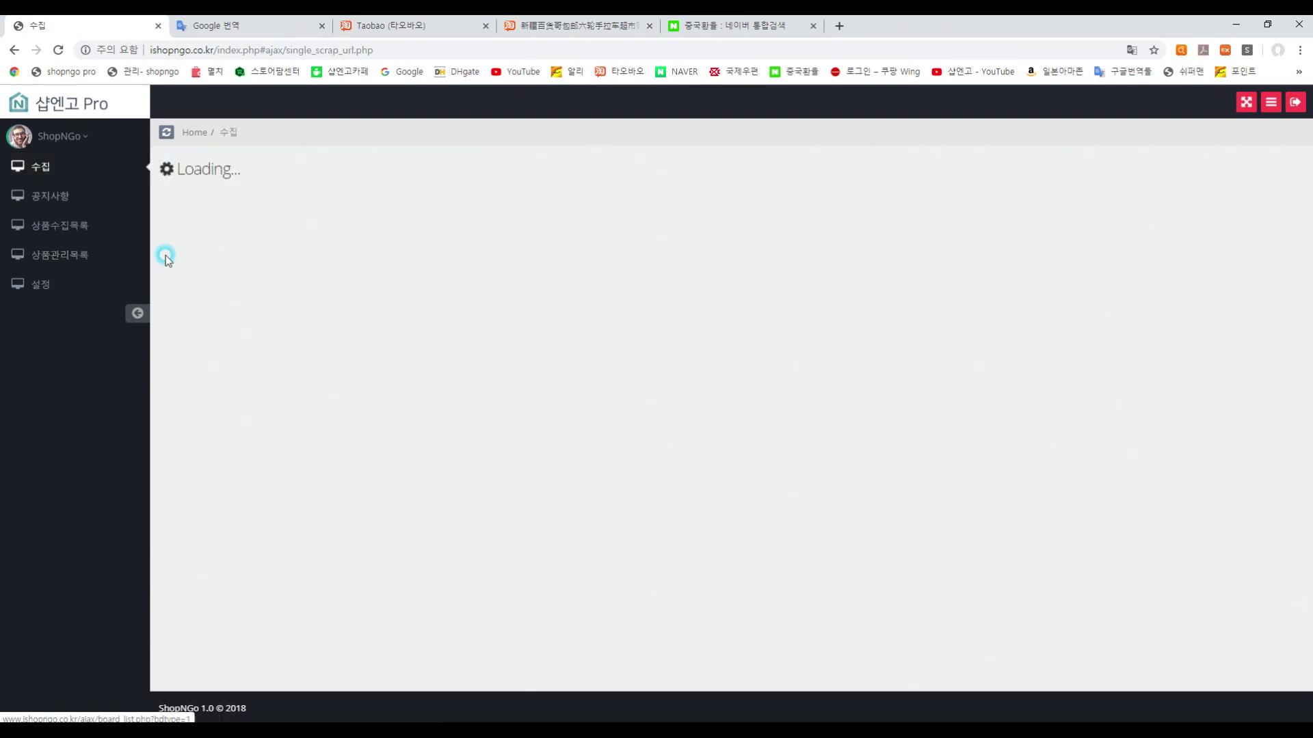
{"action": "left_click", "coordinate": [186, 212]}
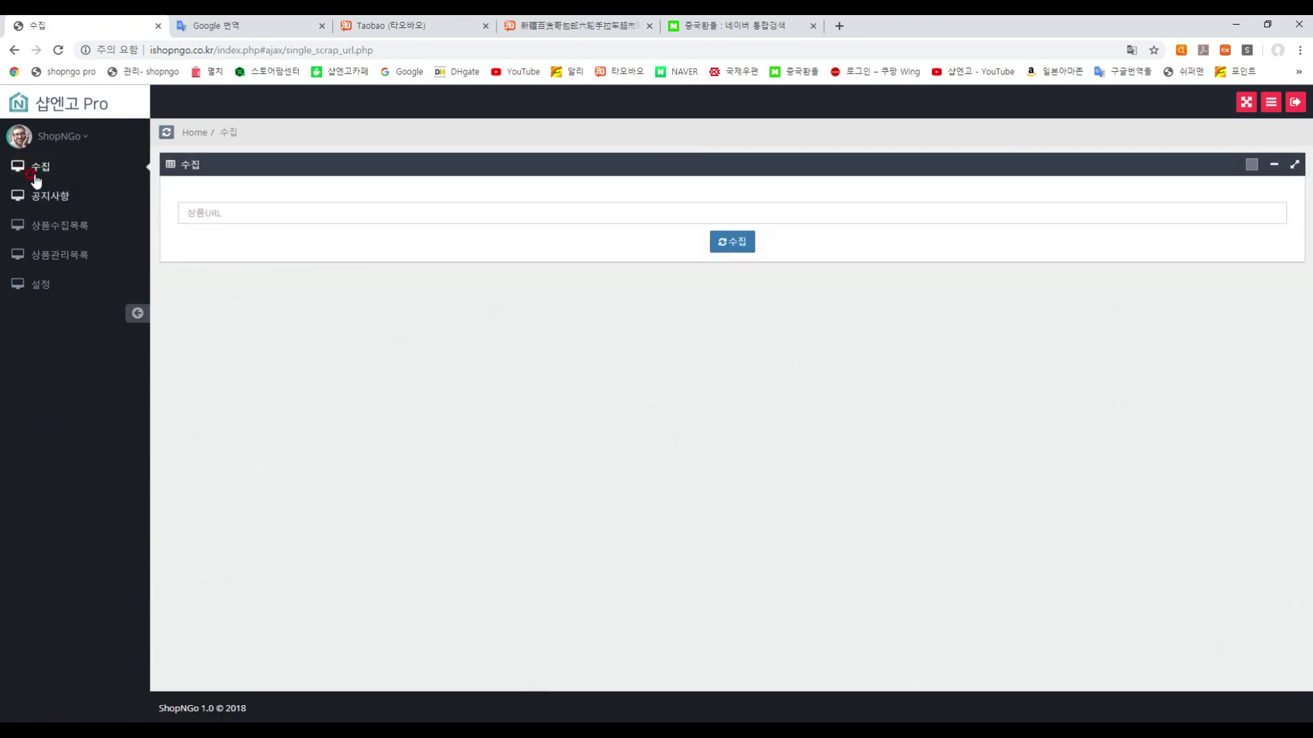
{"action": "left_click", "coordinate": [285, 205]}
{"action": "key", "text": "ctrl+v"}
{"action": "left_click", "coordinate": [737, 244]}
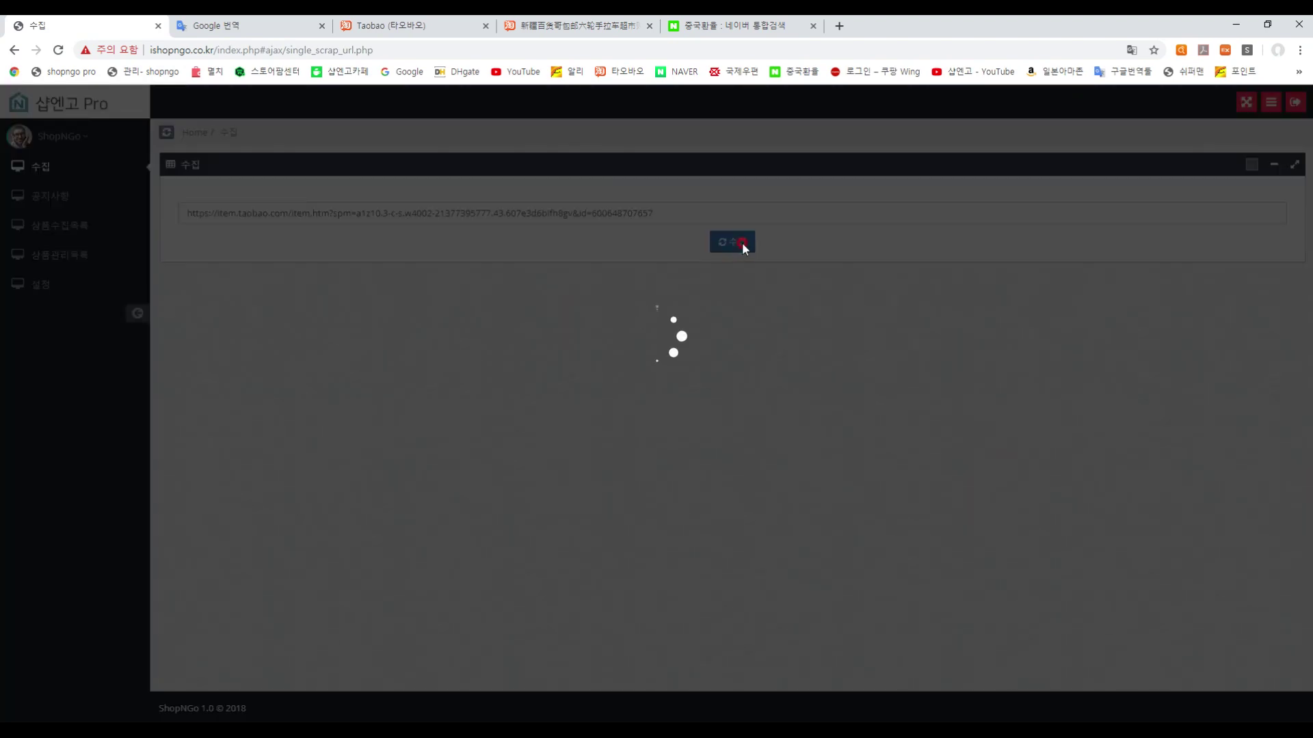
{"action": "left_click", "coordinate": [744, 244]}
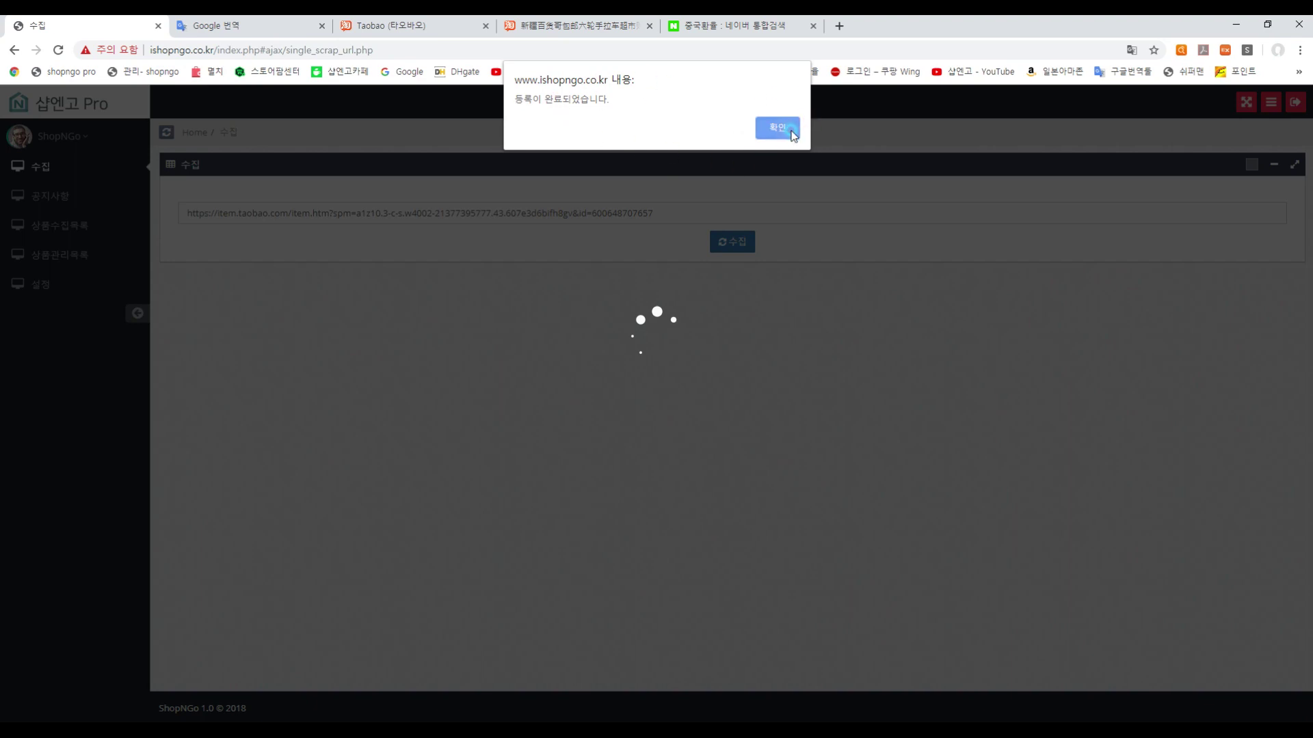
{"action": "left_click", "coordinate": [777, 128]}
{"action": "left_click", "coordinate": [306, 205]}
{"action": "left_click", "coordinate": [57, 92]}
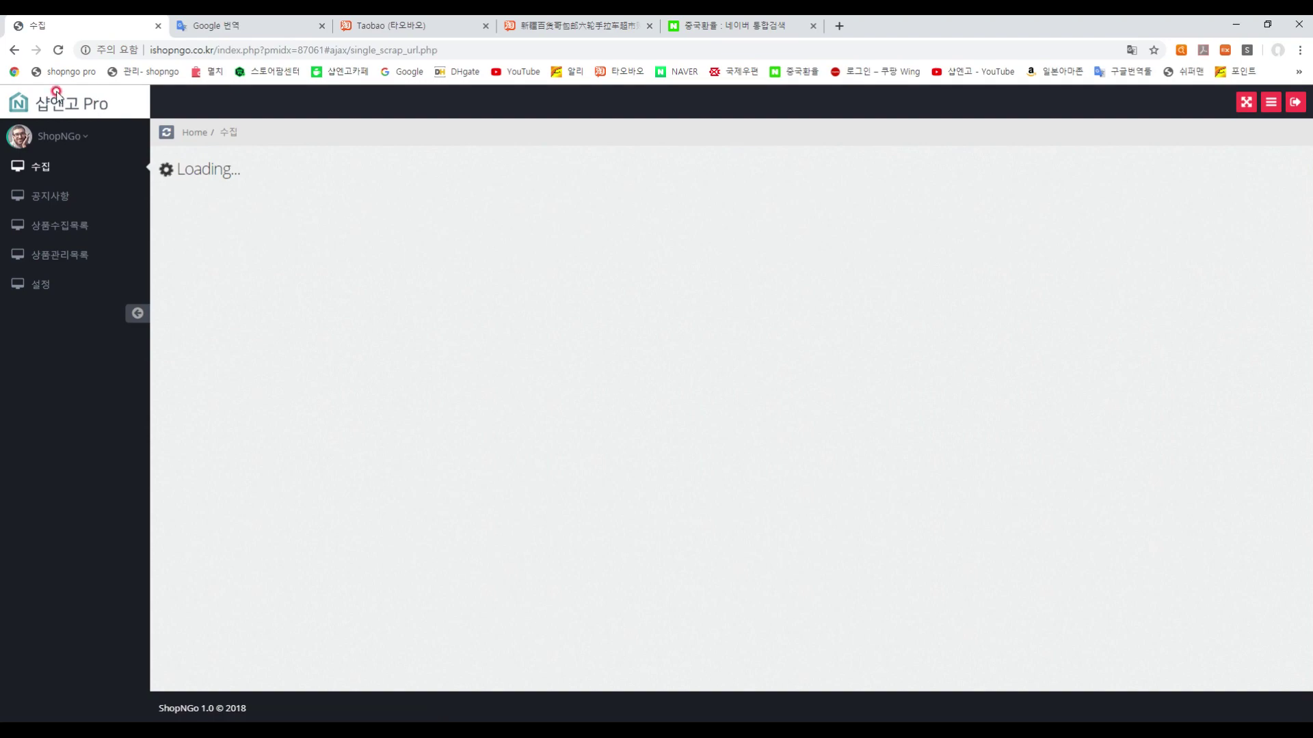
{"action": "left_click", "coordinate": [134, 100]}
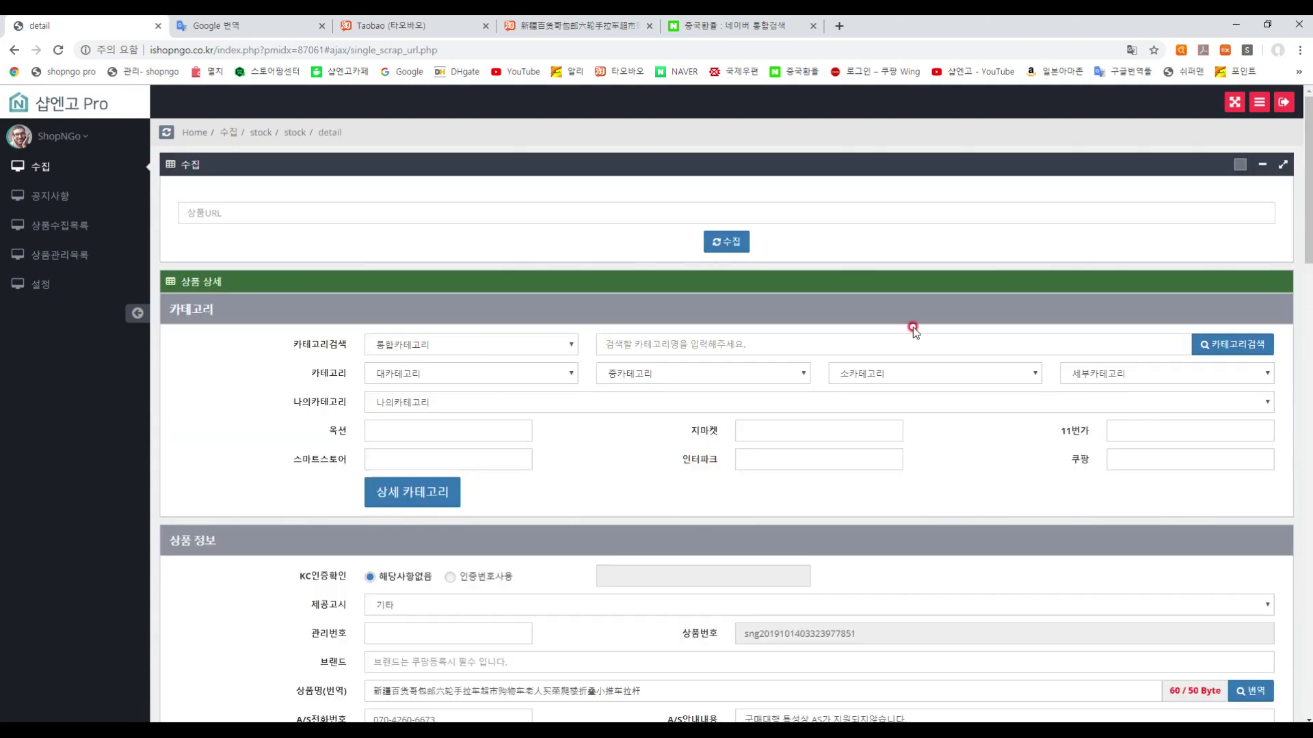
Review the collected product's details, including its category, price, images, options, detail page content and market registration section
{"action": "scroll", "coordinate": [1289, 451], "scroll_direction": "down", "scroll_amount": 6}
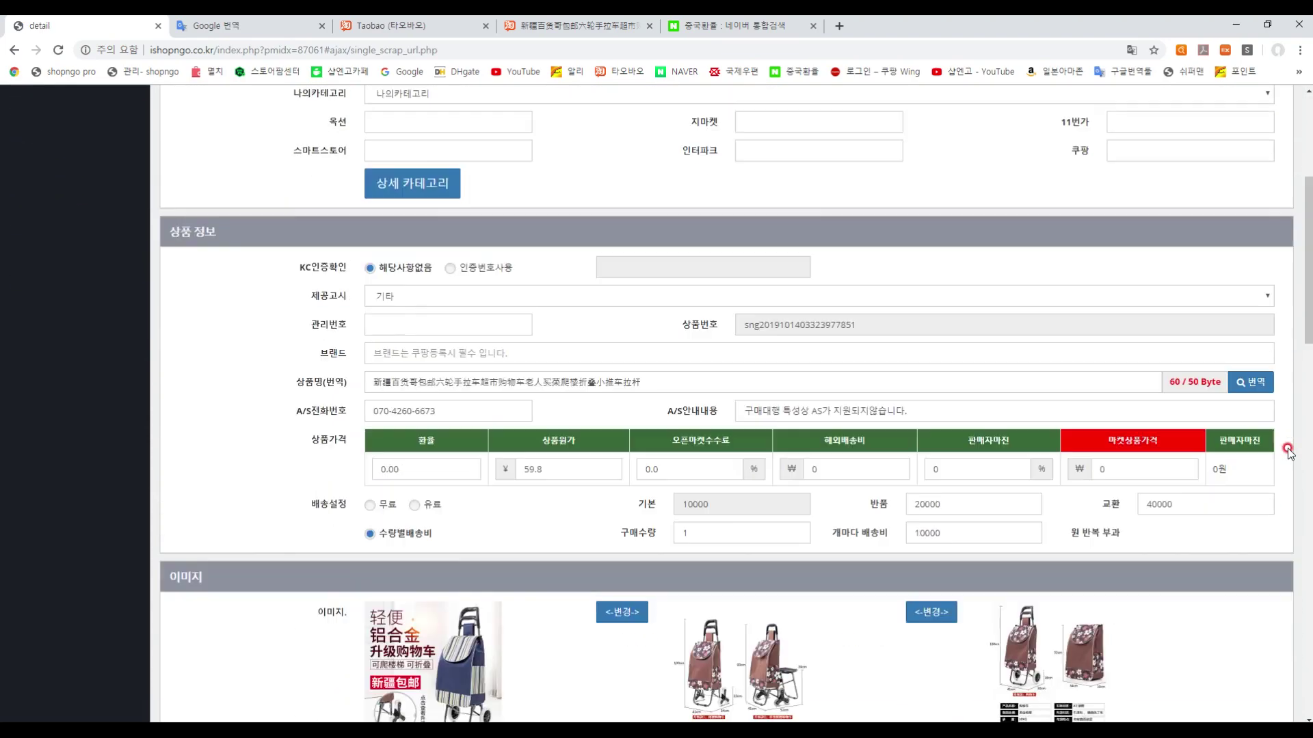
{"action": "left_click_drag", "start_coordinate": [1304, 250], "coordinate": [1309, 346]}
{"action": "scroll", "coordinate": [1309, 345], "scroll_direction": "down", "scroll_amount": 3}
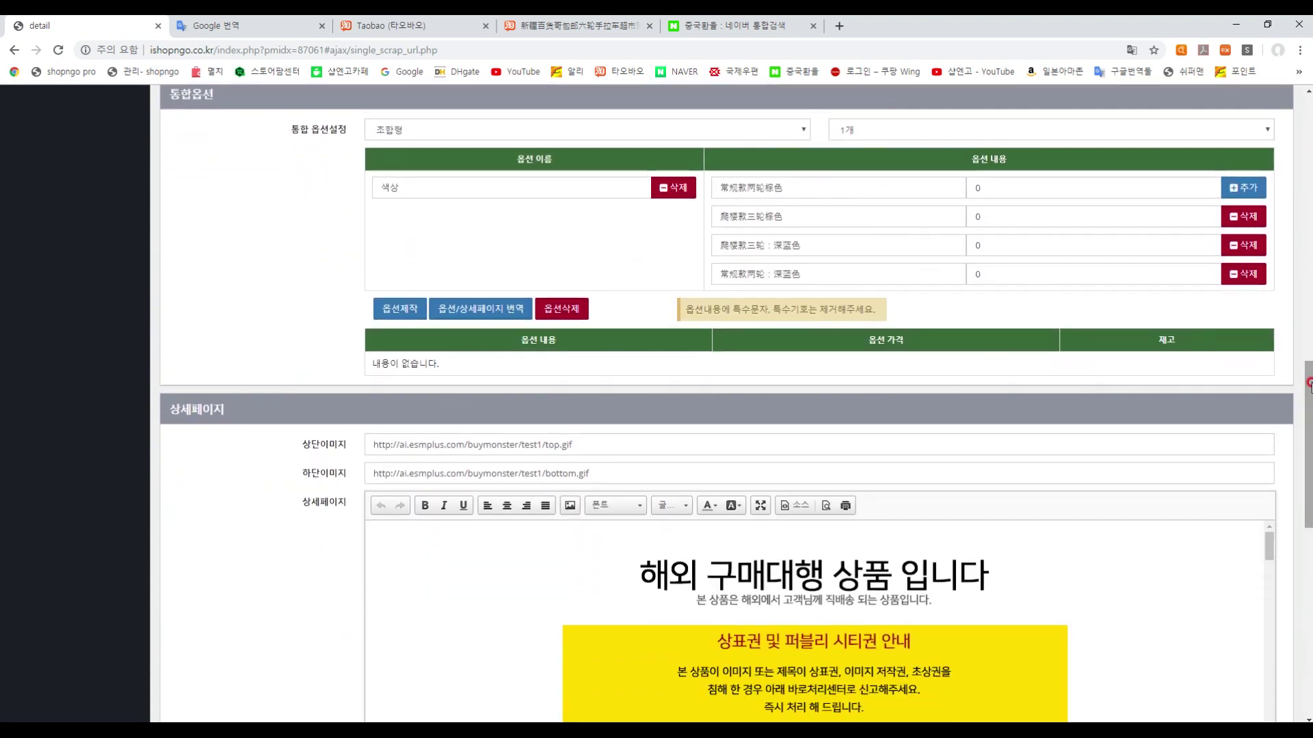
{"action": "scroll", "coordinate": [1275, 399], "scroll_direction": "down", "scroll_amount": 8}
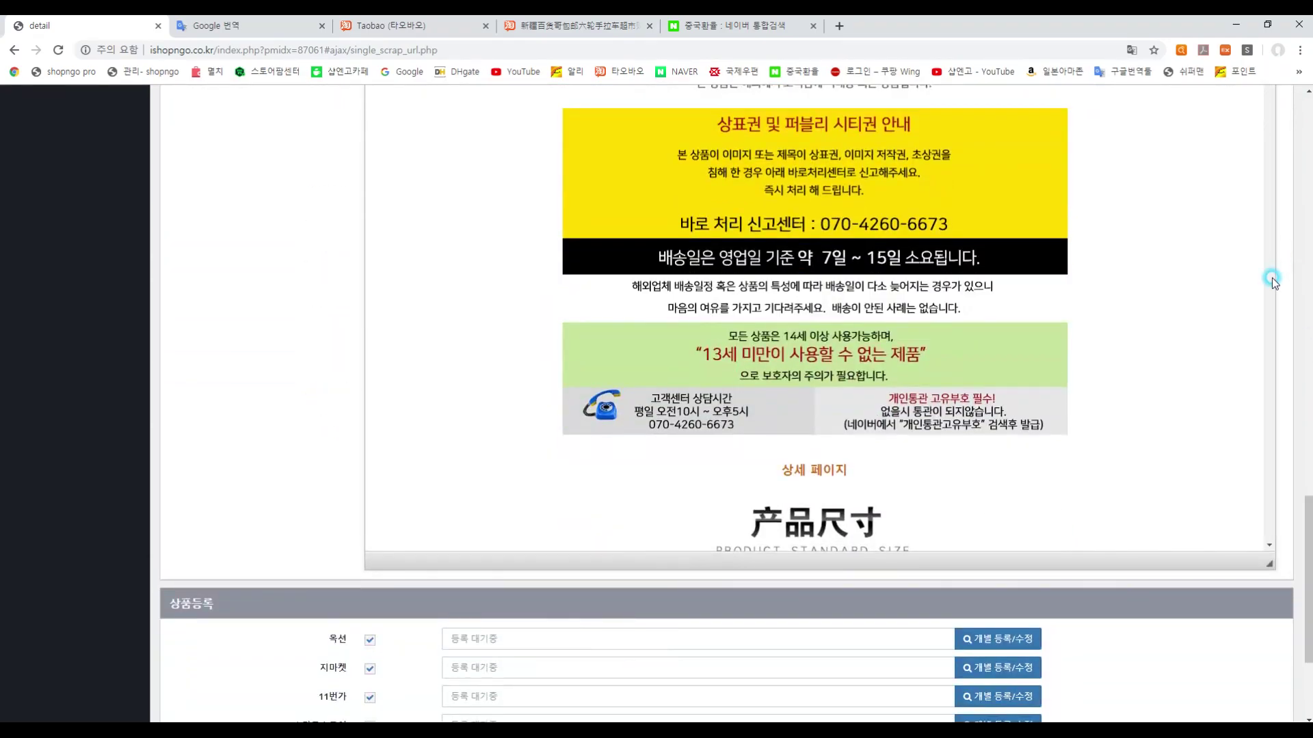
{"action": "scroll", "coordinate": [1272, 279], "scroll_direction": "up", "scroll_amount": 3}
{"action": "left_click_drag", "start_coordinate": [1271, 168], "coordinate": [1269, 641]}
{"action": "left_click", "coordinate": [818, 487]}
{"action": "left_click", "coordinate": [1184, 468]}
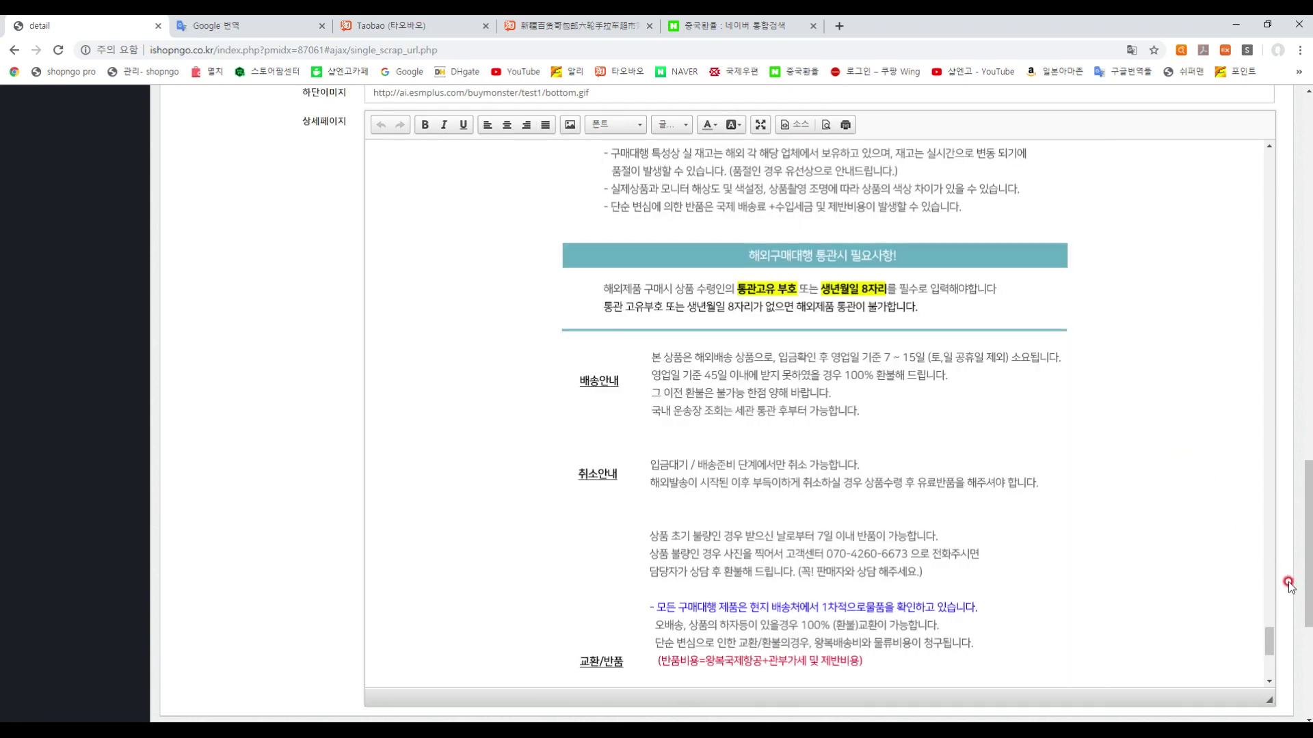
{"action": "scroll", "coordinate": [1288, 586], "scroll_direction": "down", "scroll_amount": 5}
{"action": "scroll", "coordinate": [1288, 585], "scroll_direction": "up", "scroll_amount": 20}
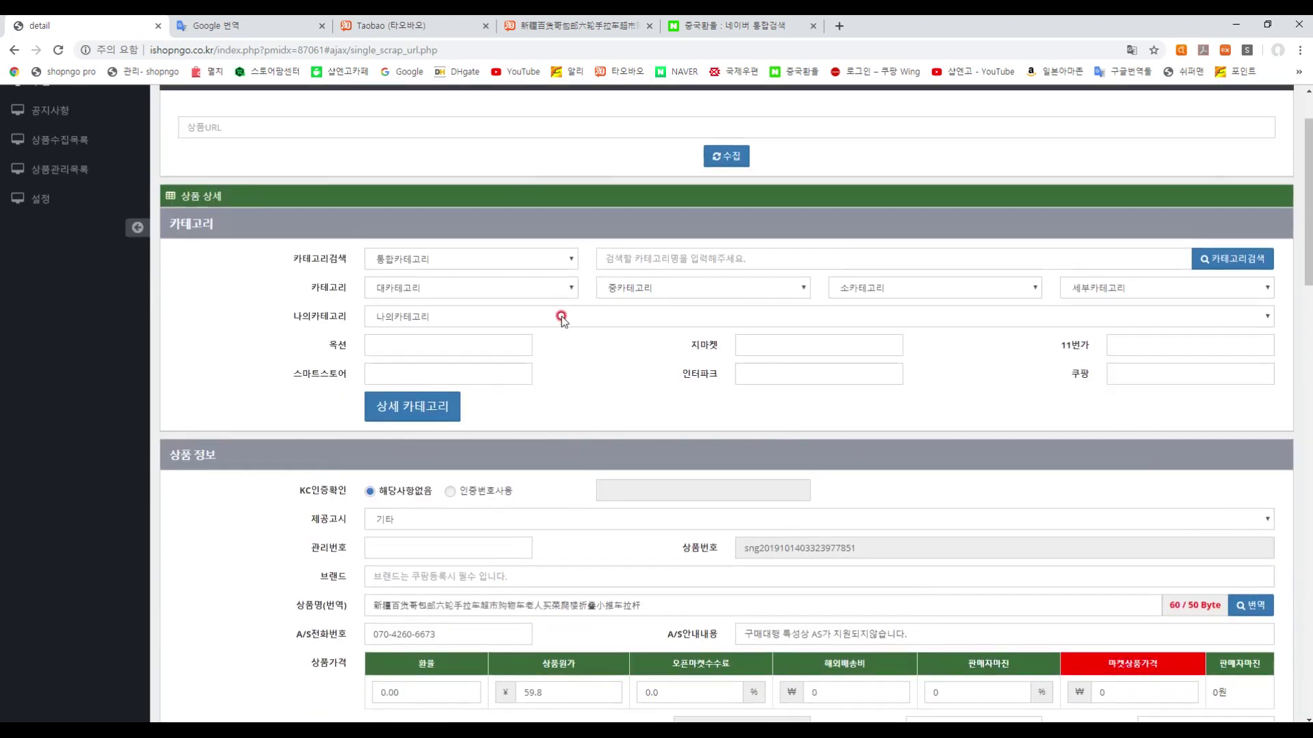
{"action": "scroll", "coordinate": [614, 379], "scroll_direction": "up", "scroll_amount": 2}
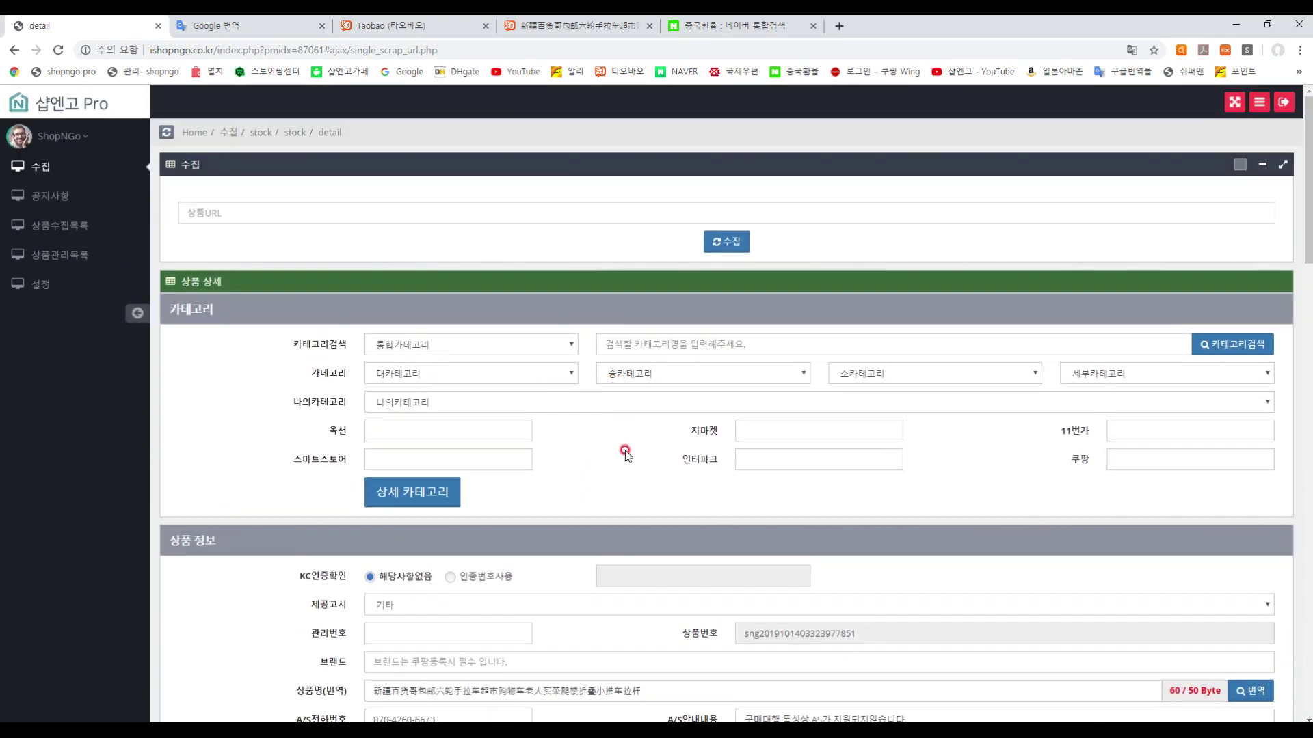
Search 통합카테고리 for 쇼핑카트, apply 생활/욕실/수납용품 > 생활잡화 > 쇼핑카트/핸드카트, and check the 11번가 and 쿠팡 code fields
{"action": "left_click", "coordinate": [655, 342]}
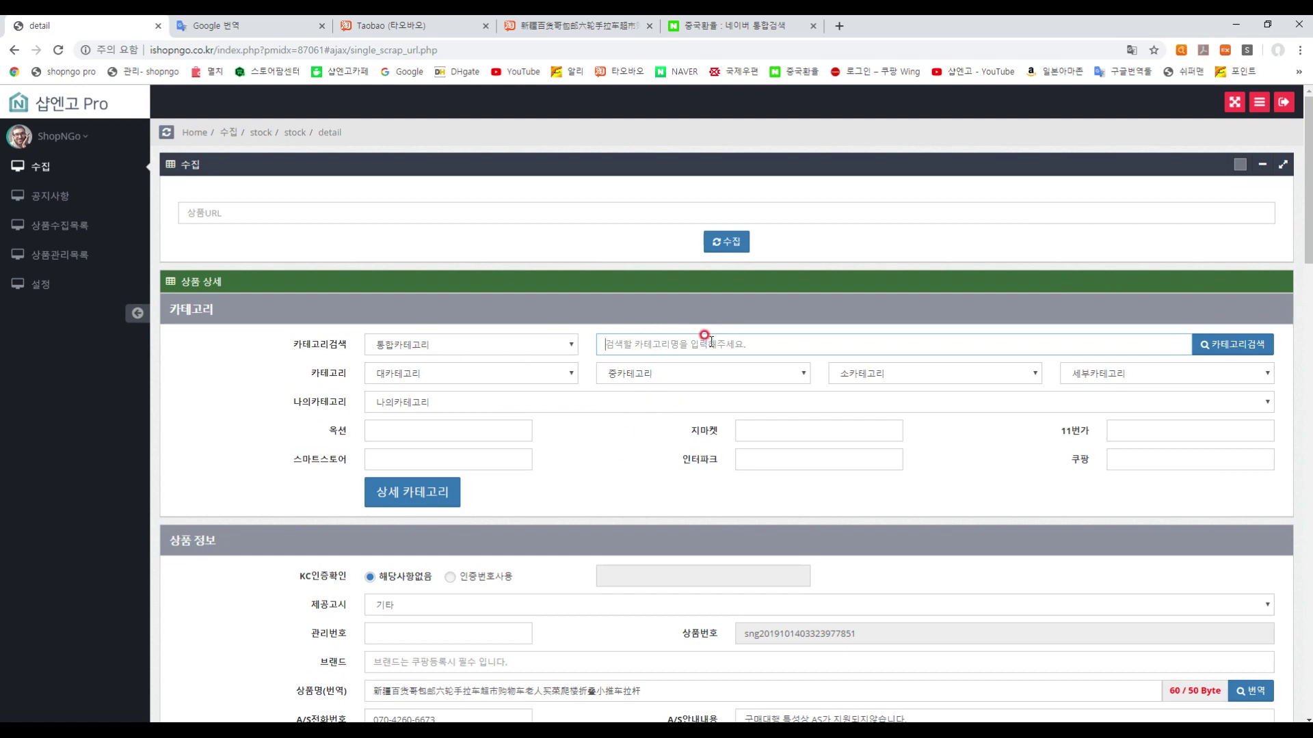
{"action": "type", "text": "쇼핑카트"}
{"action": "left_click", "coordinate": [1243, 348]}
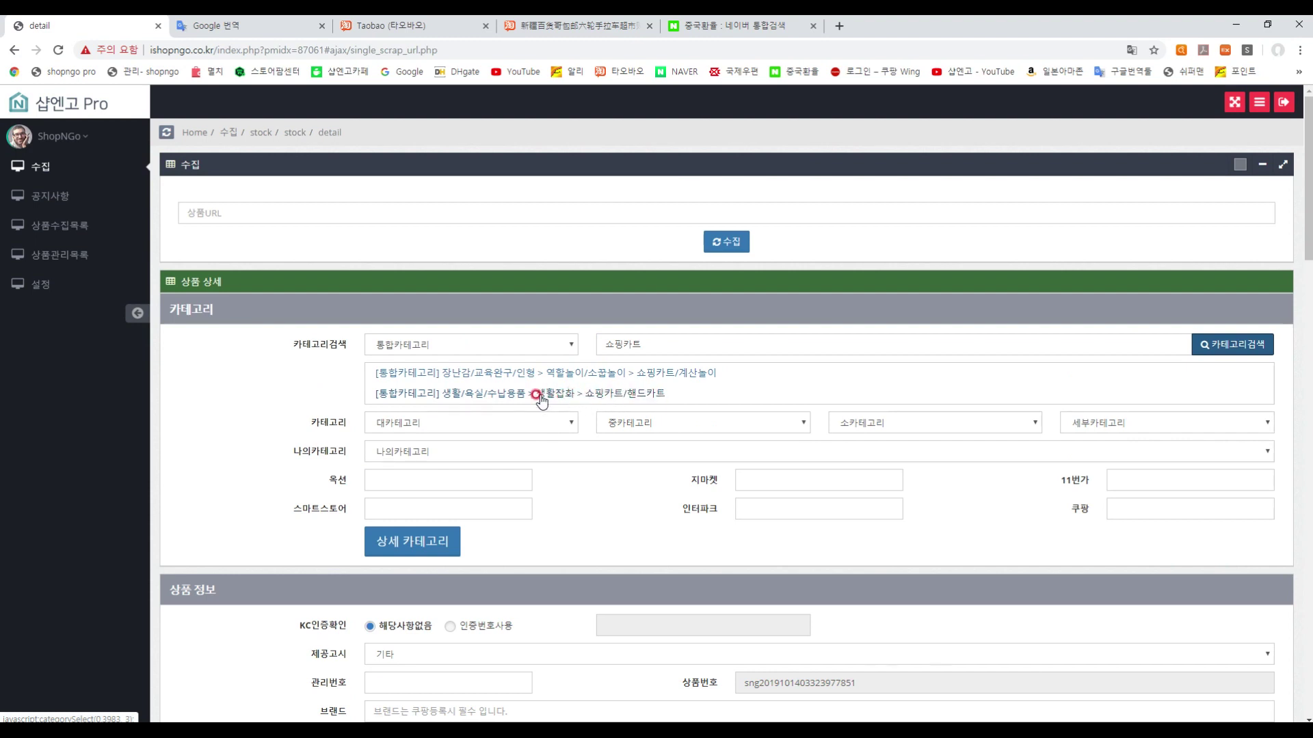
{"action": "left_click", "coordinate": [627, 395]}
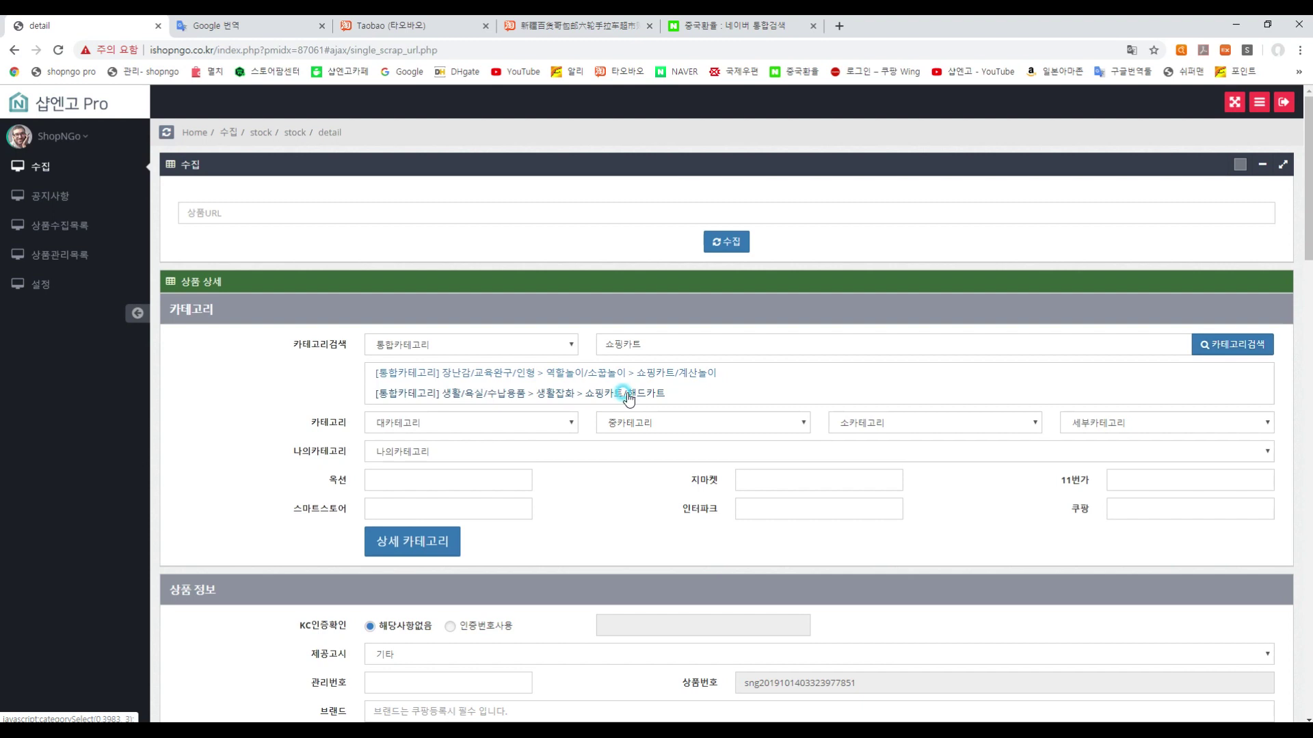
{"action": "left_click", "coordinate": [618, 521]}
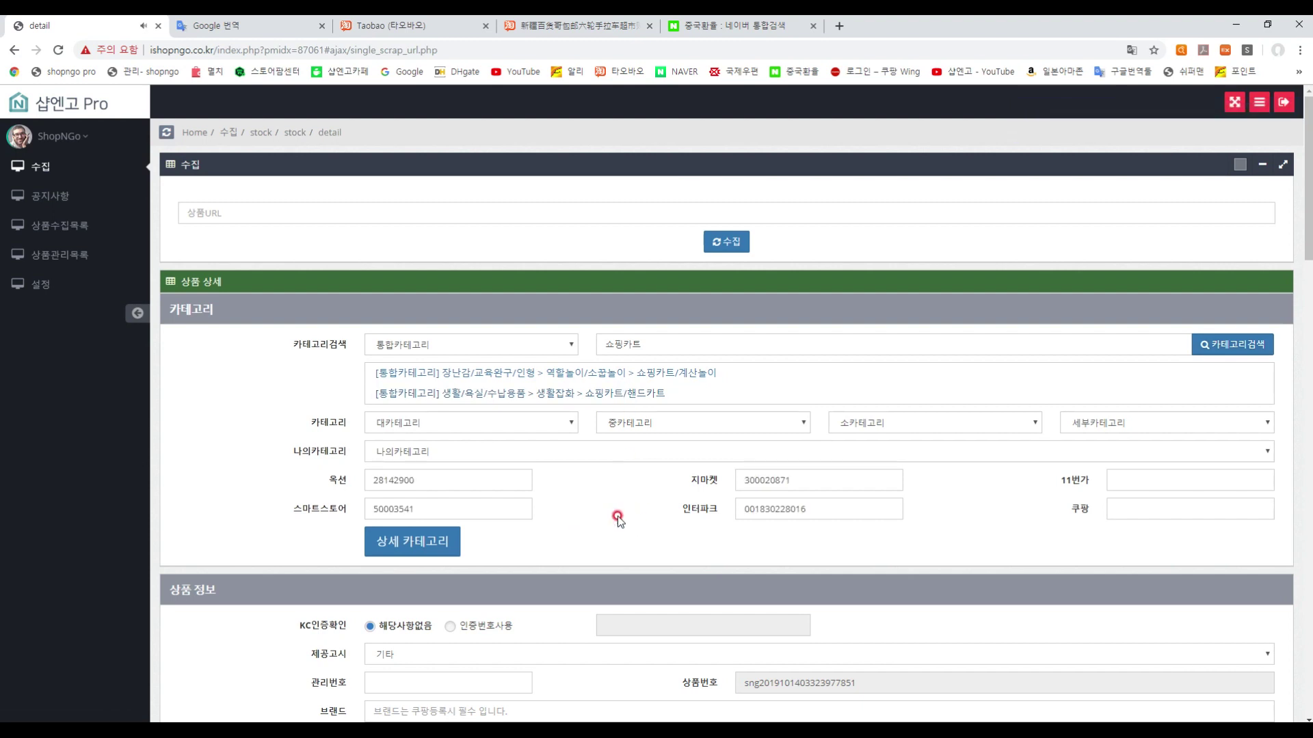
{"action": "scroll", "coordinate": [618, 518], "scroll_direction": "down", "scroll_amount": 1}
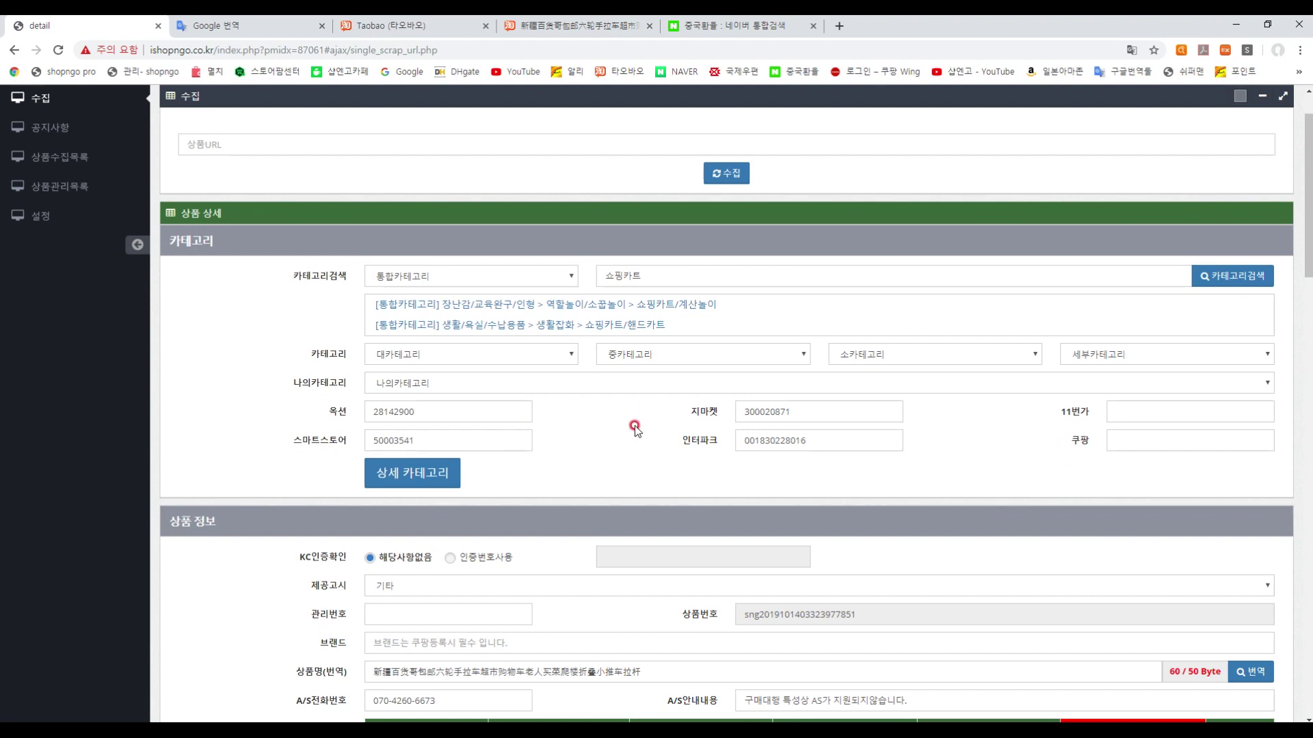
{"action": "left_click", "coordinate": [1150, 411]}
{"action": "left_click", "coordinate": [1162, 438]}
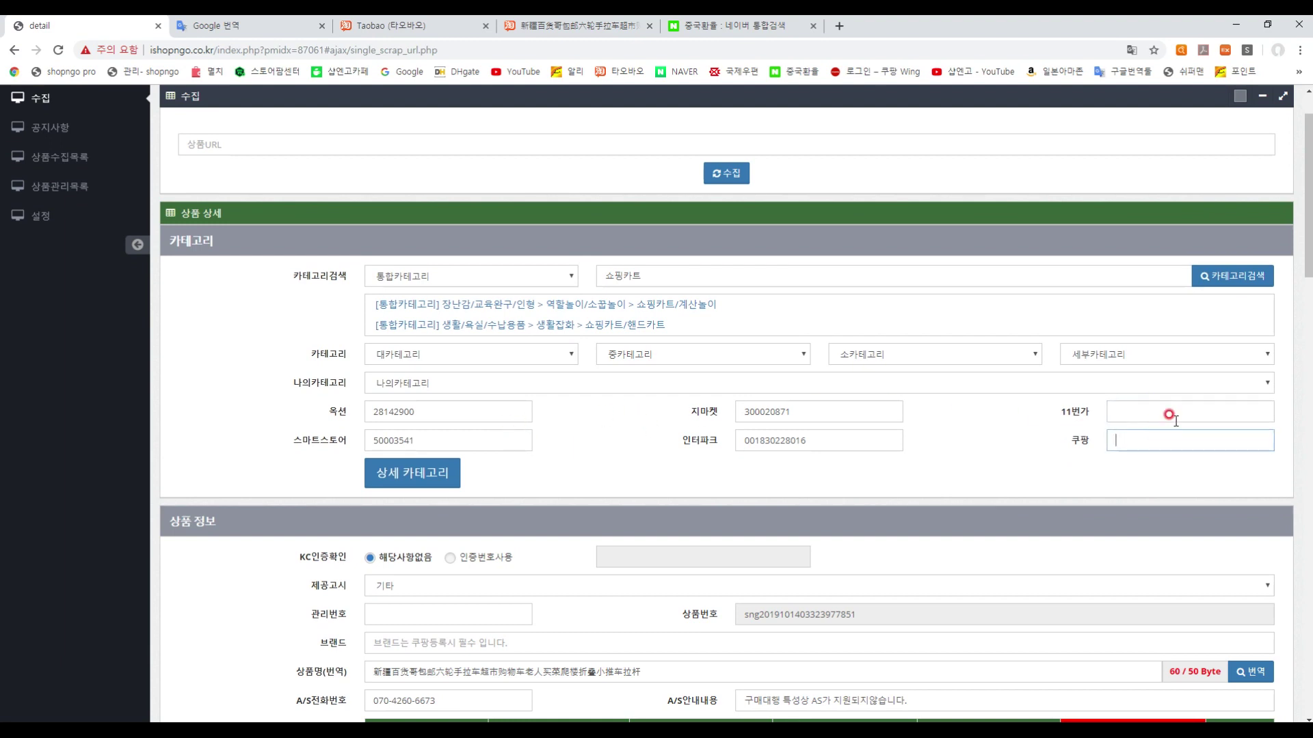
{"action": "left_click", "coordinate": [1174, 419]}
{"action": "left_click", "coordinate": [1168, 439]}
{"action": "left_click", "coordinate": [682, 435]}
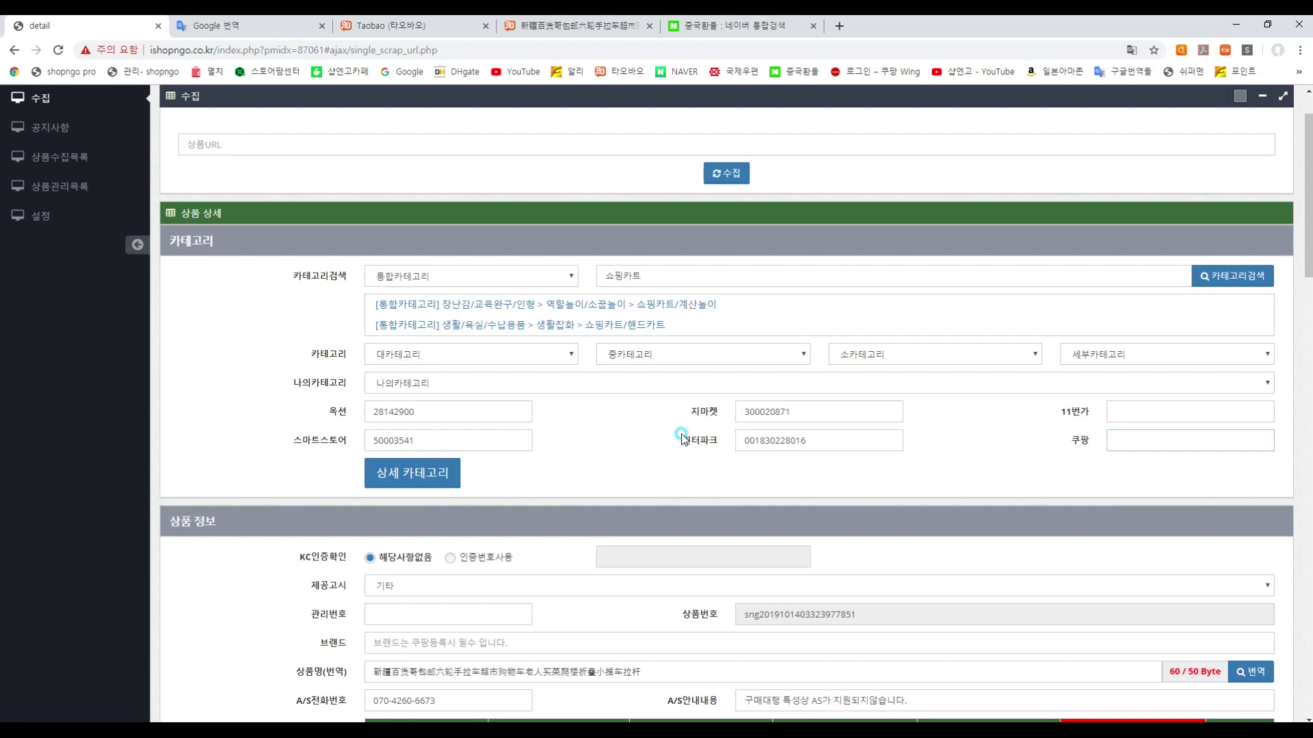
Switch the category search to 쿠팡, apply 생활용품 > 생활잡화 > 장바구니/카트 > 쇼핑카트, and accept the Coupang notice
{"action": "left_click", "coordinate": [521, 279]}
{"action": "left_click", "coordinate": [424, 383]}
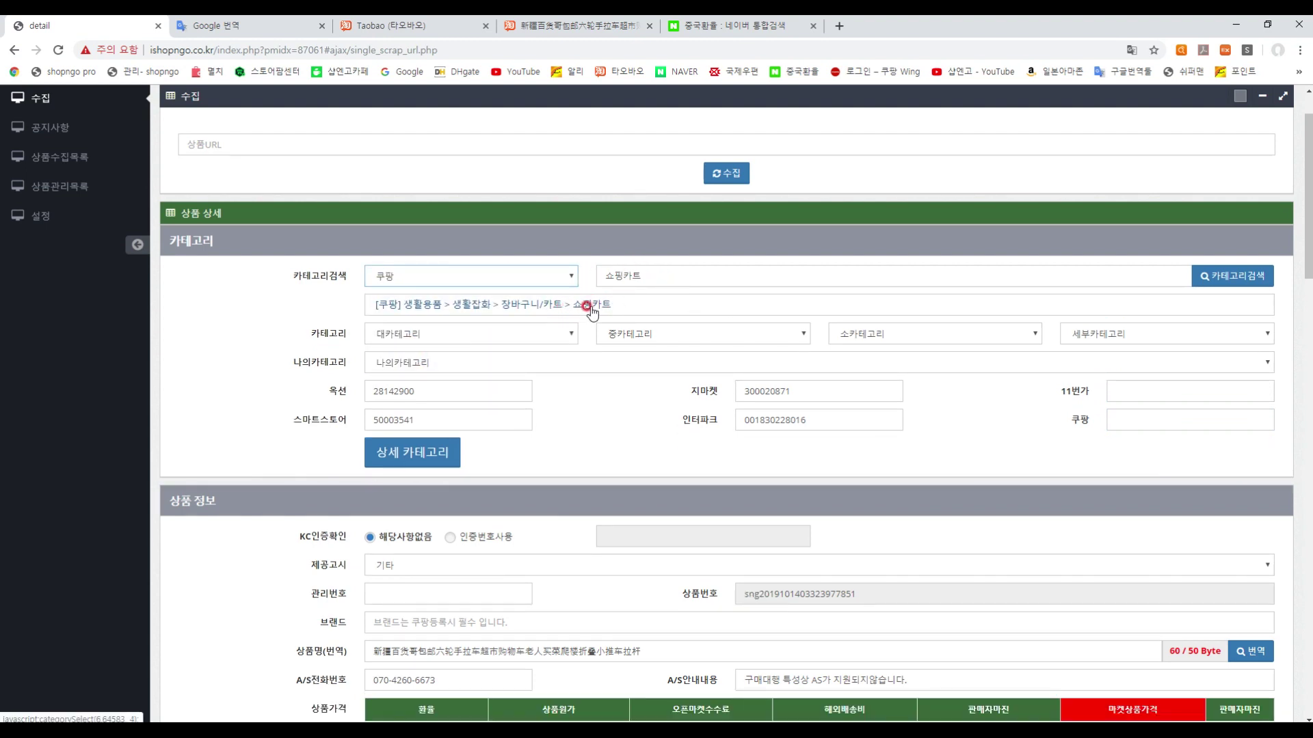
{"action": "left_click", "coordinate": [591, 307]}
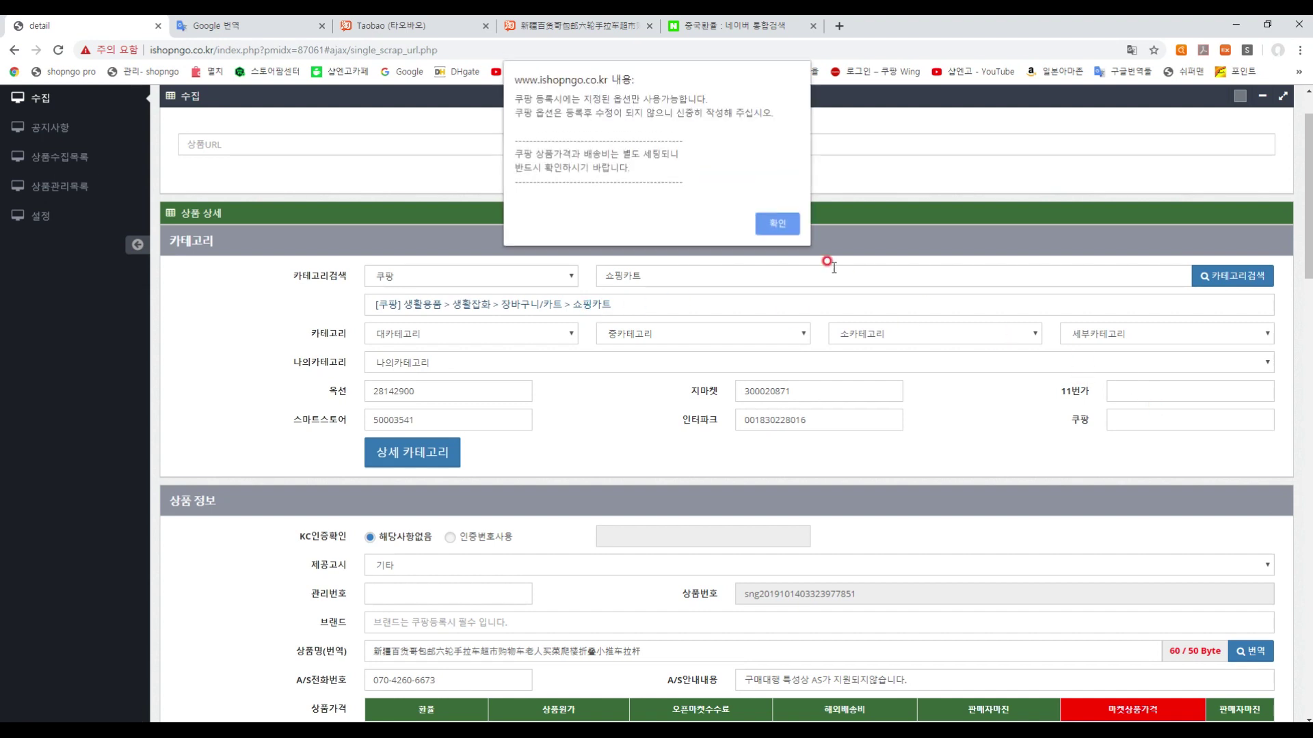
{"action": "left_click", "coordinate": [777, 227]}
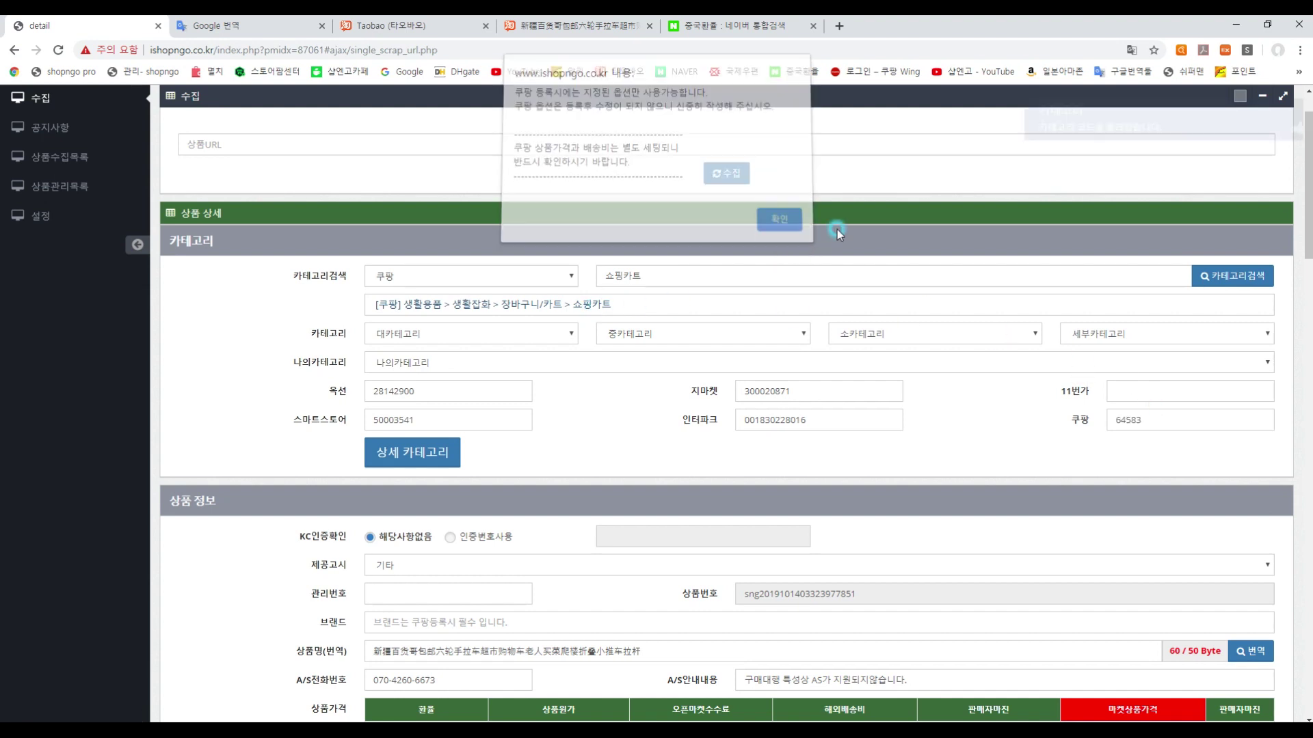
{"action": "left_click", "coordinate": [1138, 418]}
{"action": "double_click", "coordinate": [1140, 420]}
{"action": "left_click", "coordinate": [1173, 423]}
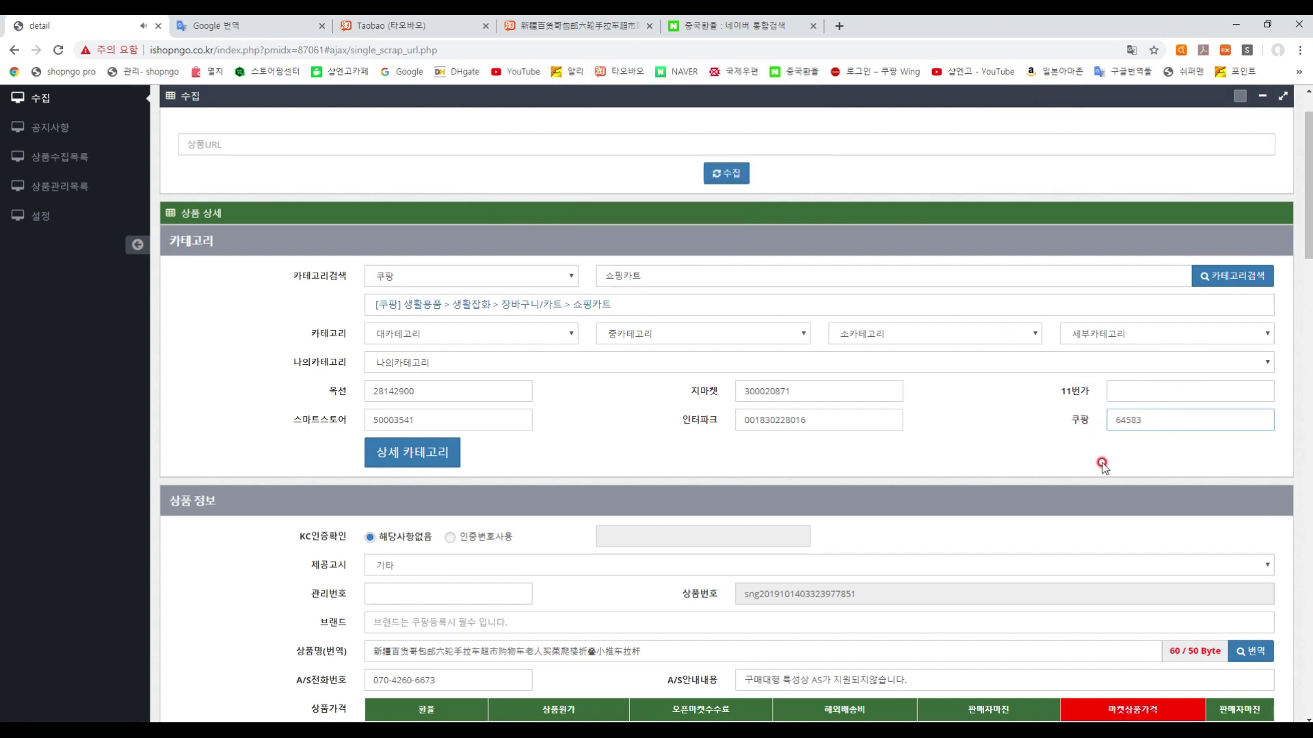
Search 11번가(해외카테고리) for 생활잡화 and apply the category 해외직구 > 리빙/생활 > 생활용품 > 생활잡화
{"action": "left_click", "coordinate": [502, 271]}
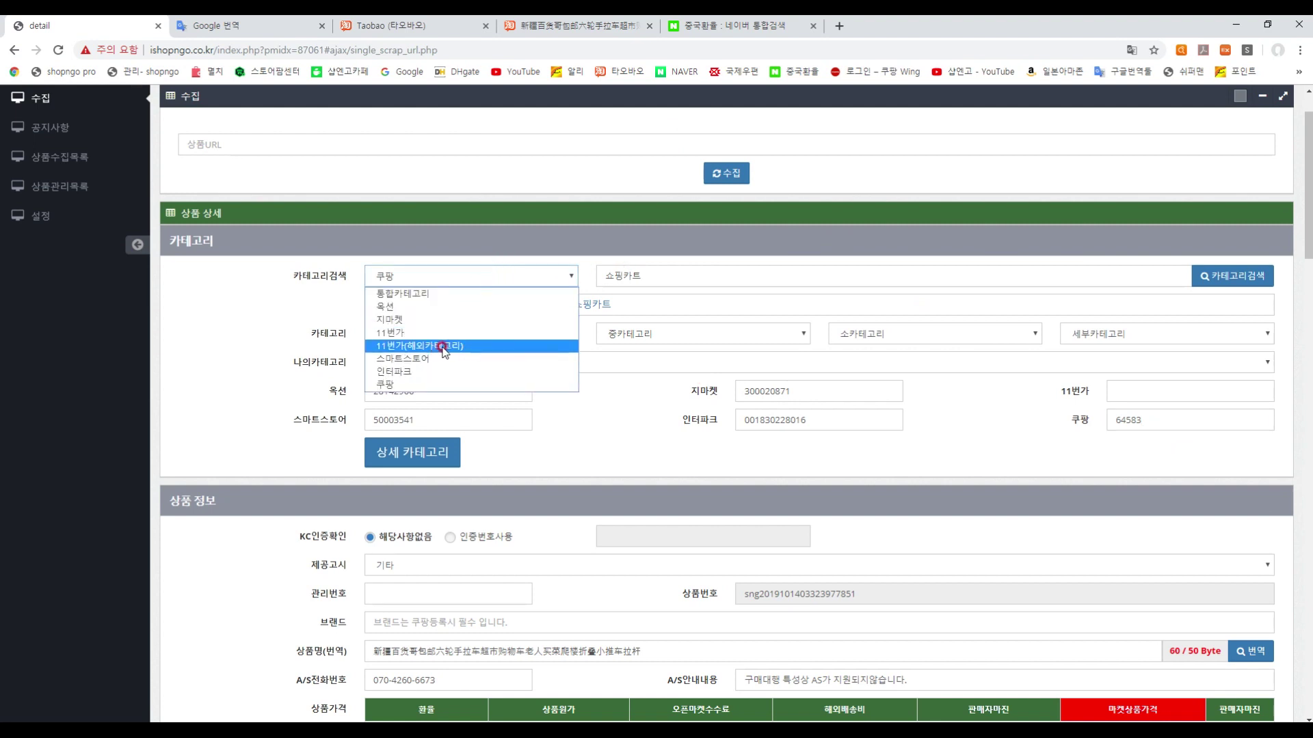
{"action": "left_click", "coordinate": [444, 347]}
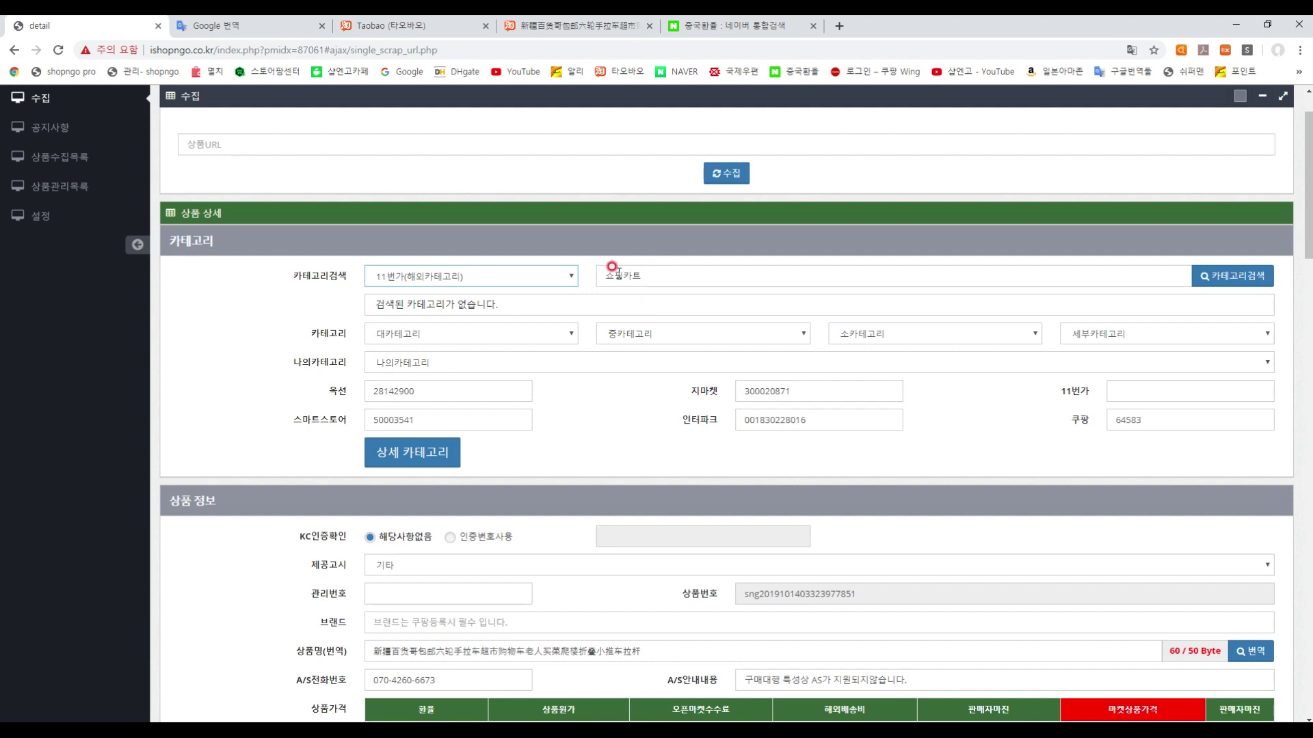
{"action": "left_click", "coordinate": [1230, 276]}
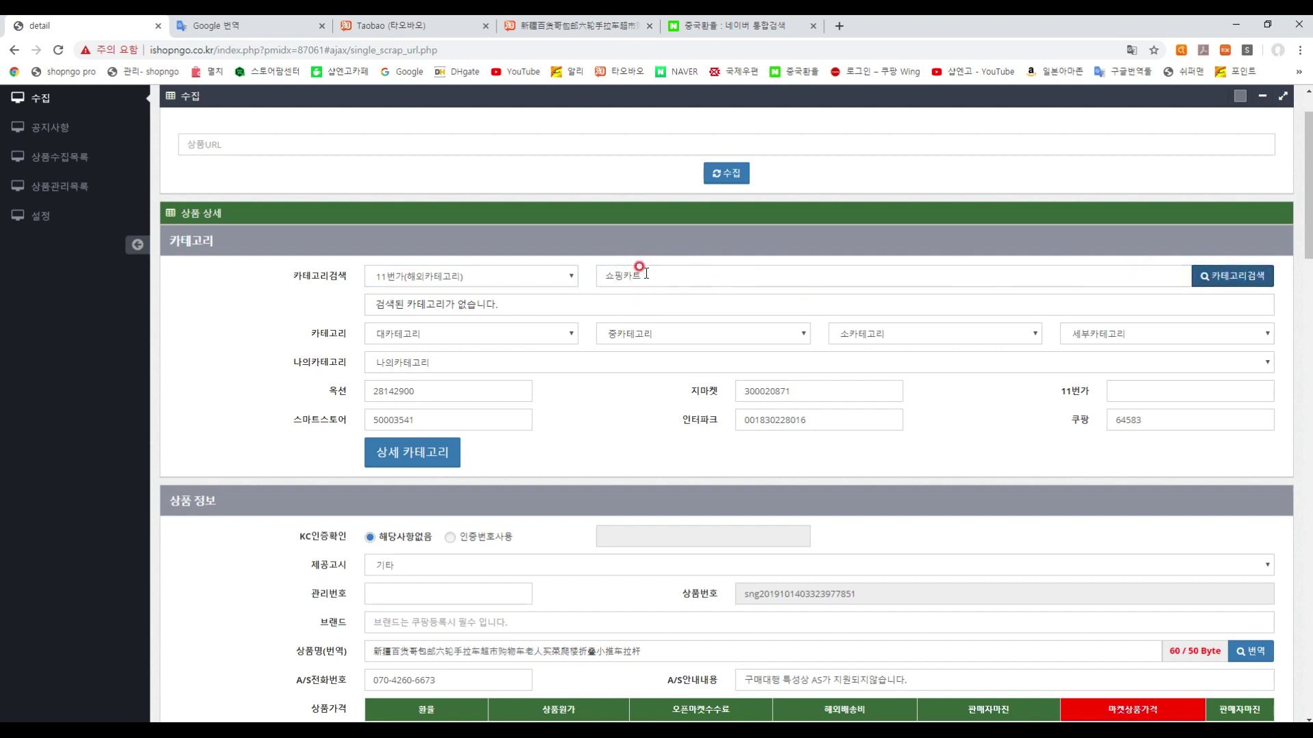
{"action": "left_click_drag", "start_coordinate": [642, 277], "coordinate": [592, 274]}
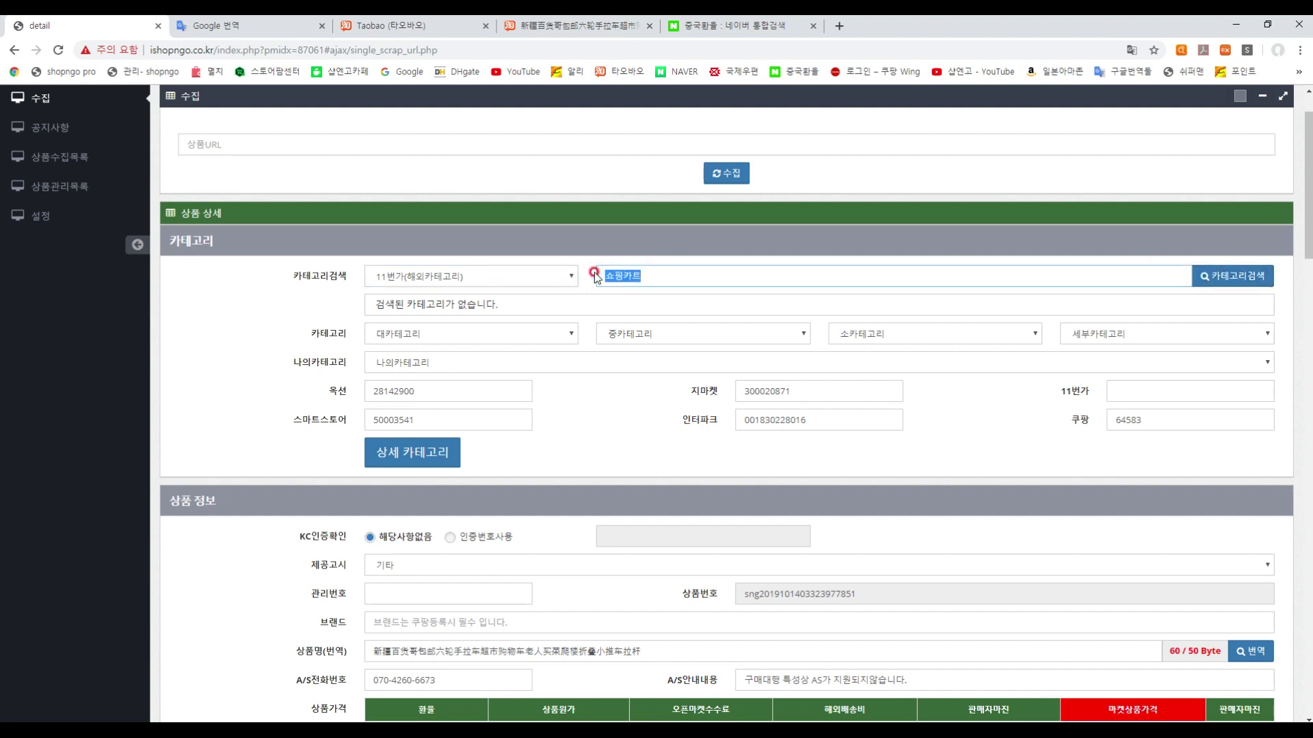
{"action": "type", "text": "새"}
{"action": "left_click", "coordinate": [1224, 276]}
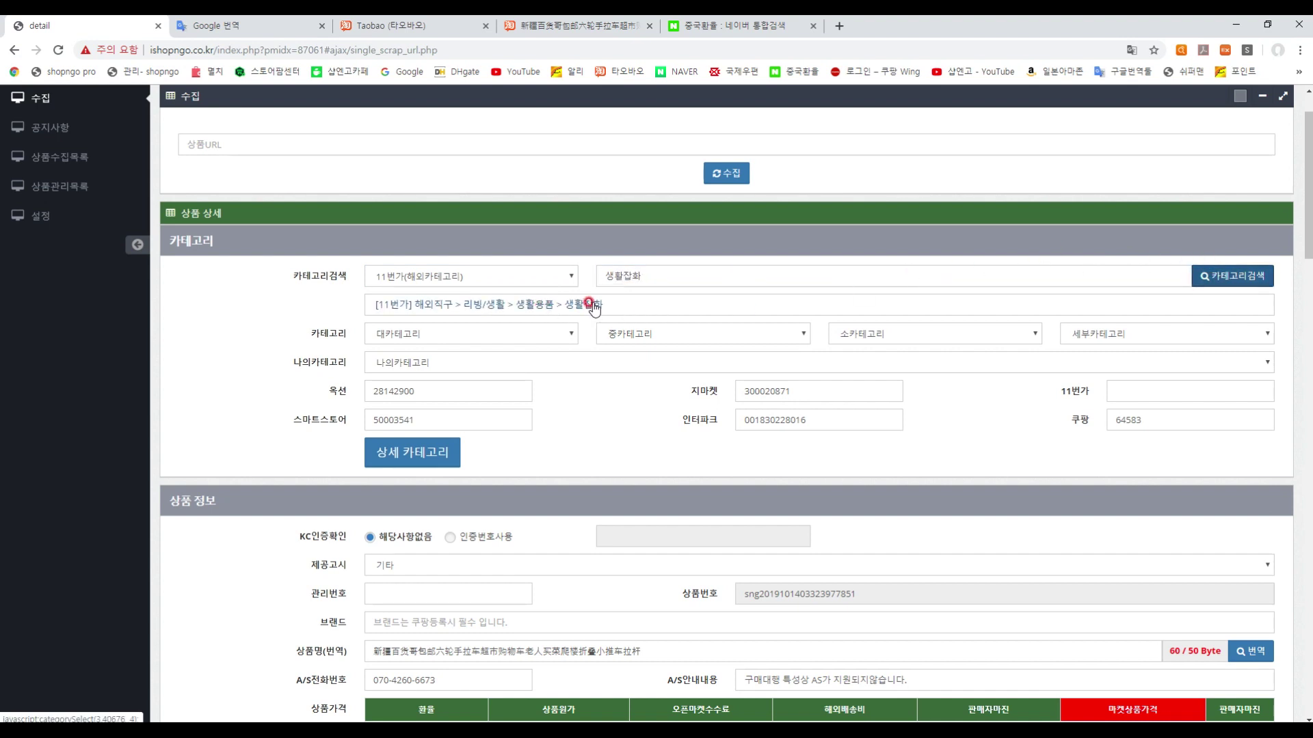
{"action": "left_click", "coordinate": [588, 304]}
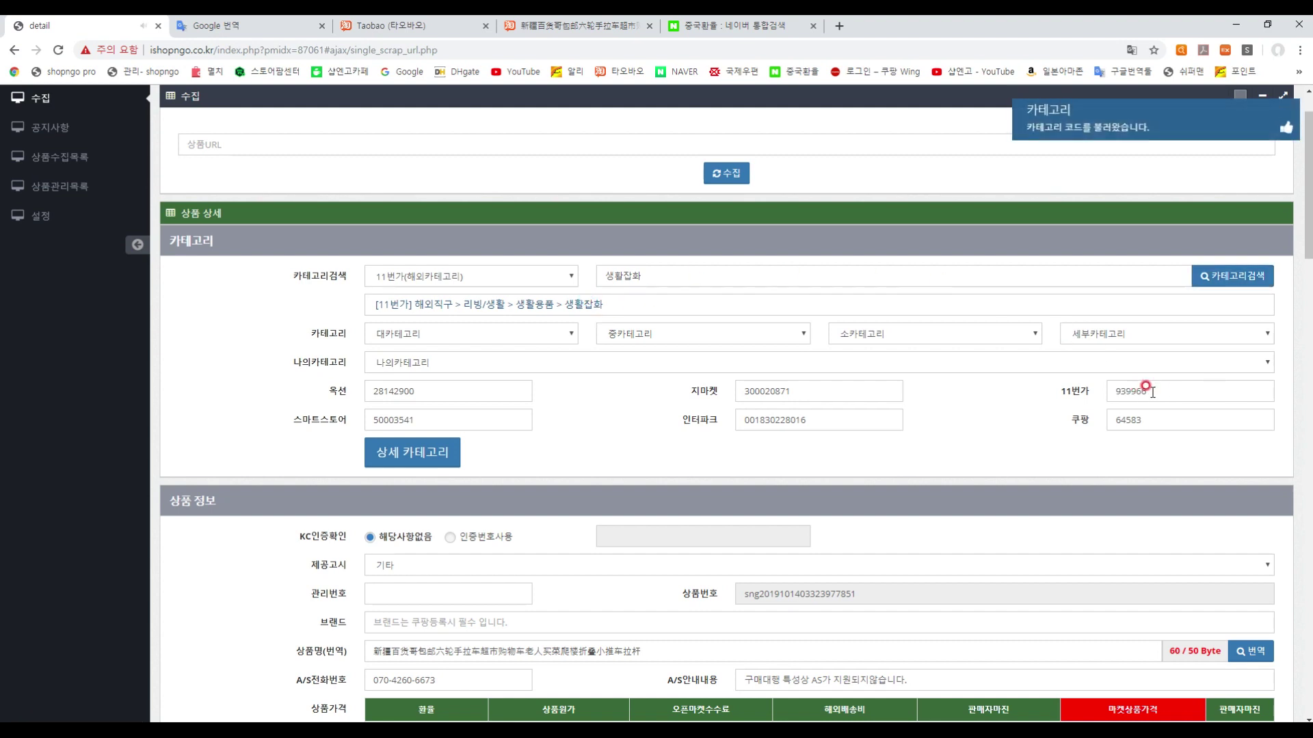
{"action": "left_click", "coordinate": [1056, 408]}
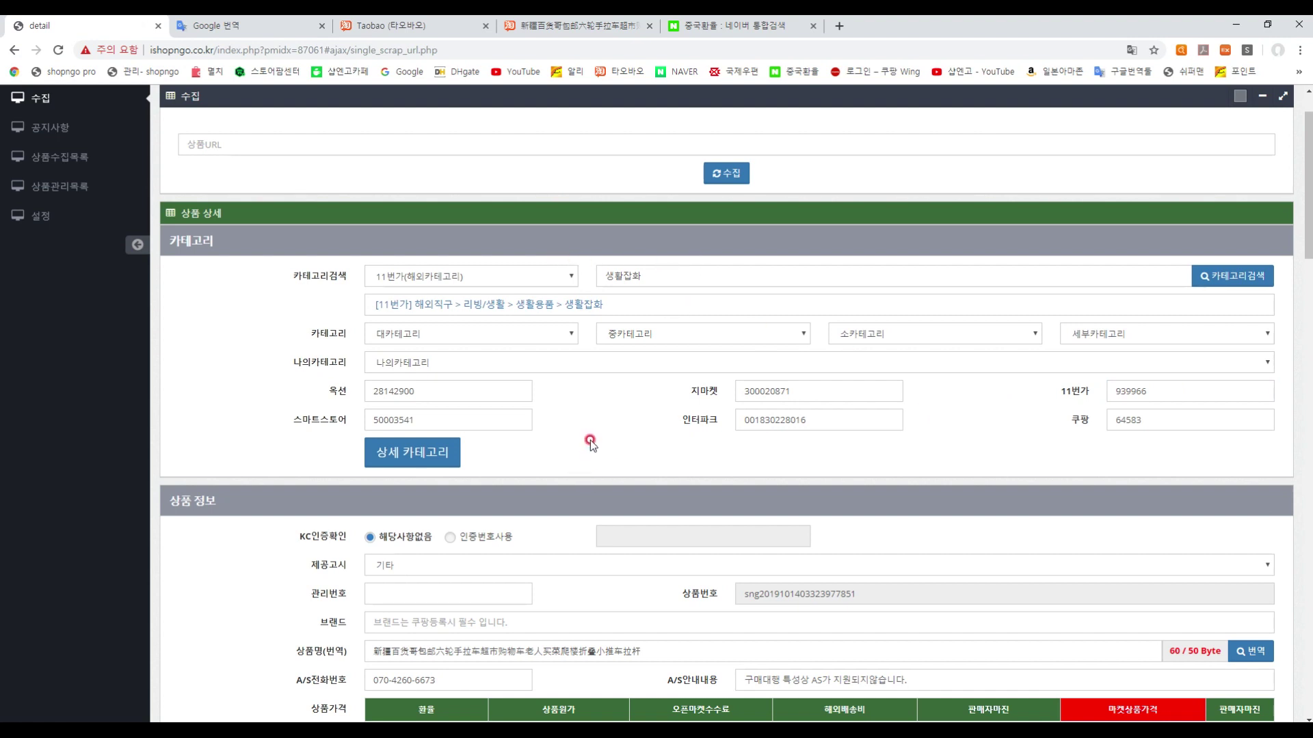
Look through the product types for 제공고시 and choose 기타
{"action": "scroll", "coordinate": [594, 378], "scroll_direction": "down", "scroll_amount": 4}
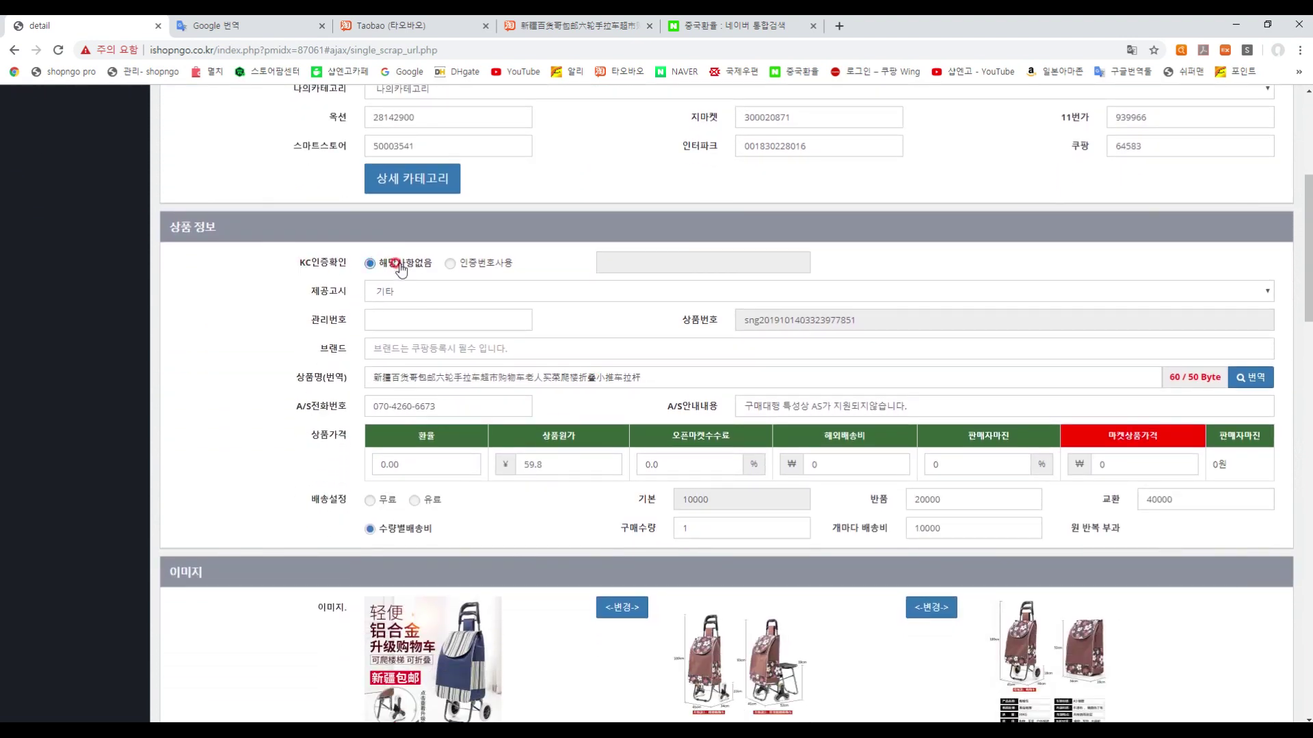
{"action": "left_click", "coordinate": [429, 291]}
{"action": "scroll", "coordinate": [454, 301], "scroll_direction": "up", "scroll_amount": 1}
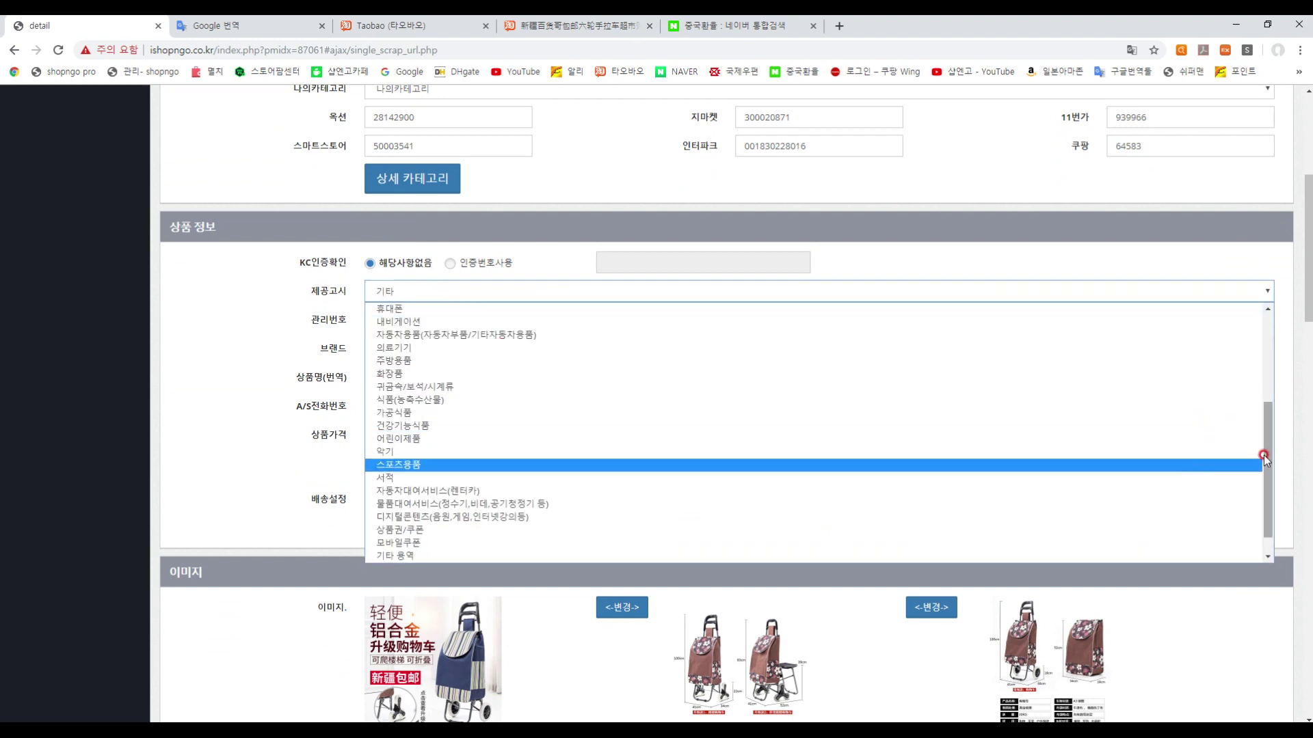
{"action": "left_click_drag", "start_coordinate": [1271, 451], "coordinate": [1265, 320]}
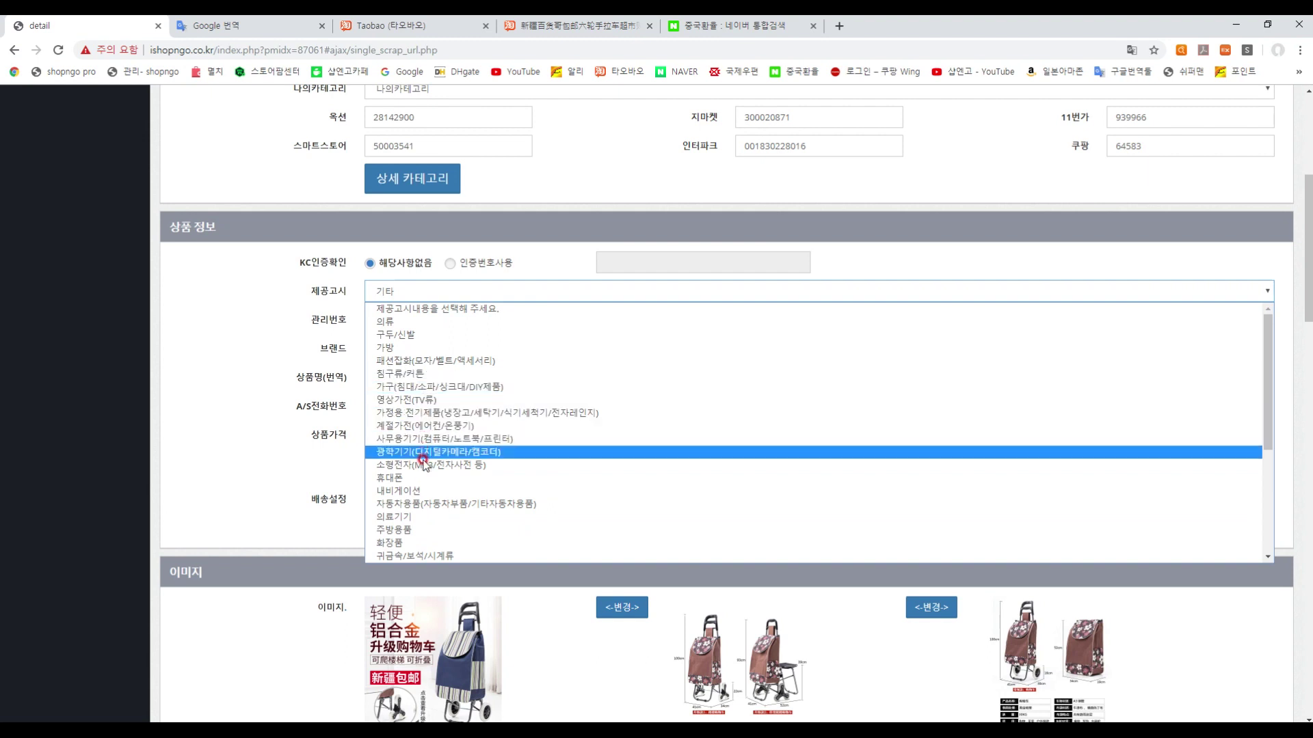
{"action": "scroll", "coordinate": [423, 482], "scroll_direction": "down", "scroll_amount": 2}
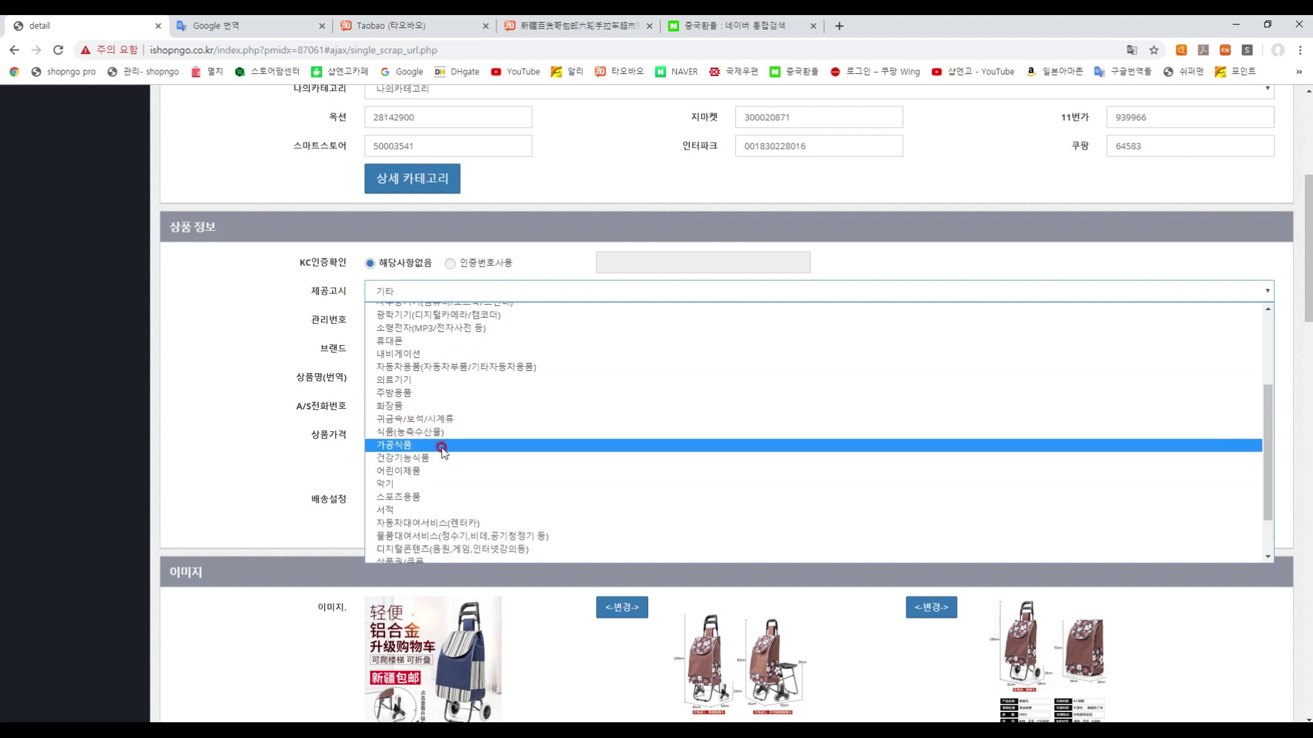
{"action": "scroll", "coordinate": [441, 484], "scroll_direction": "down", "scroll_amount": 1}
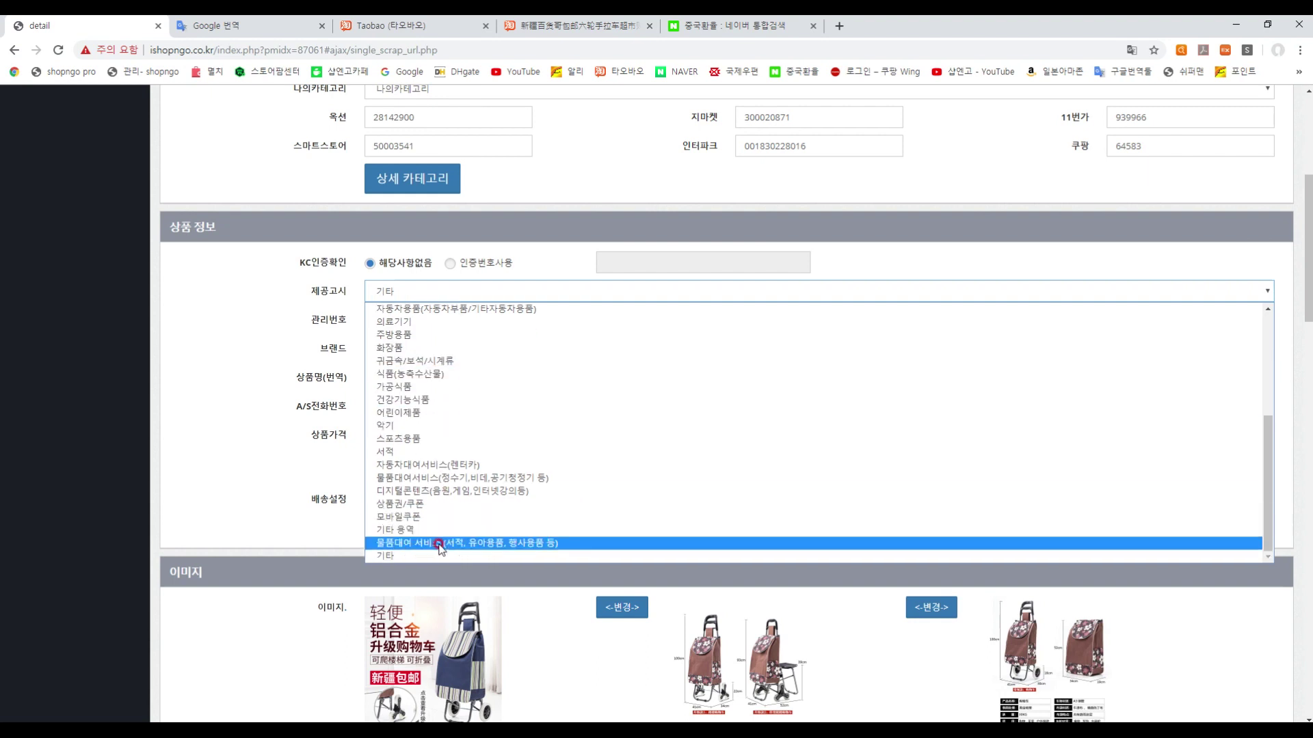
{"action": "left_click", "coordinate": [362, 542]}
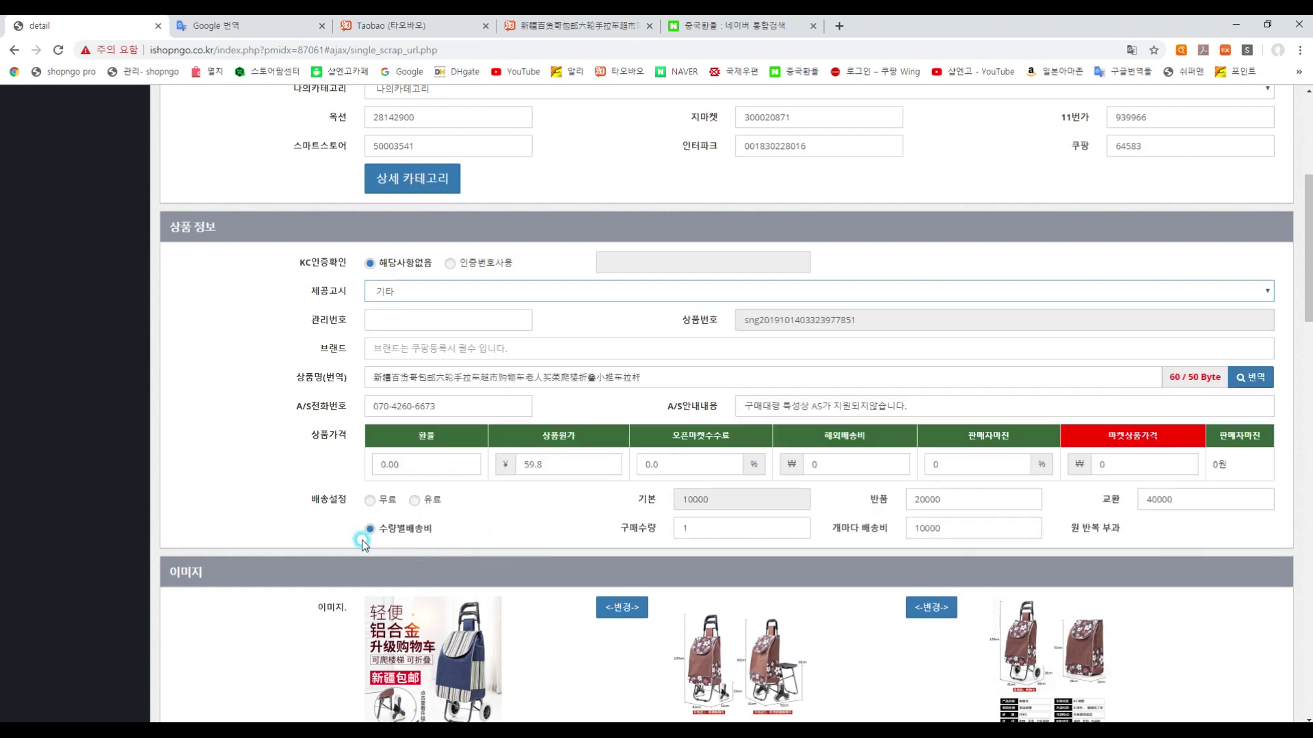
Enter A00303 as the product's 관리번호
{"action": "left_click", "coordinate": [408, 319]}
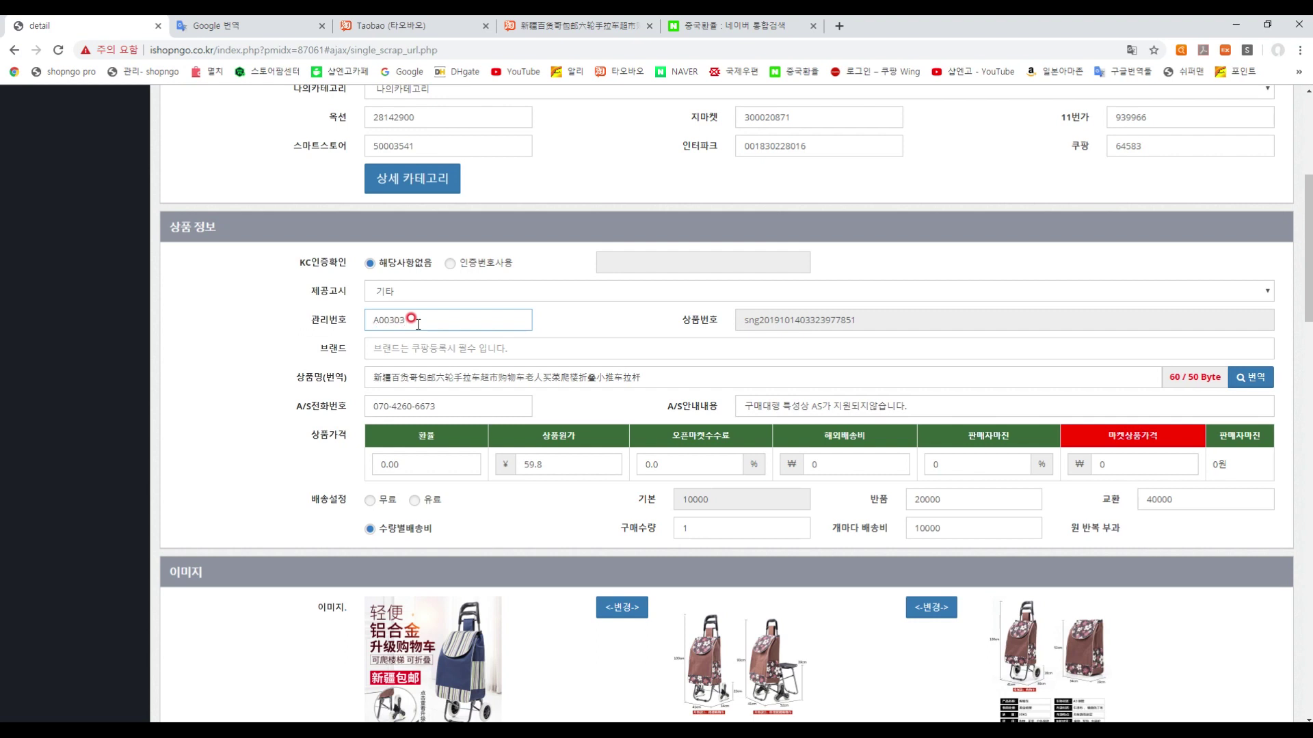
{"action": "left_click", "coordinate": [622, 325]}
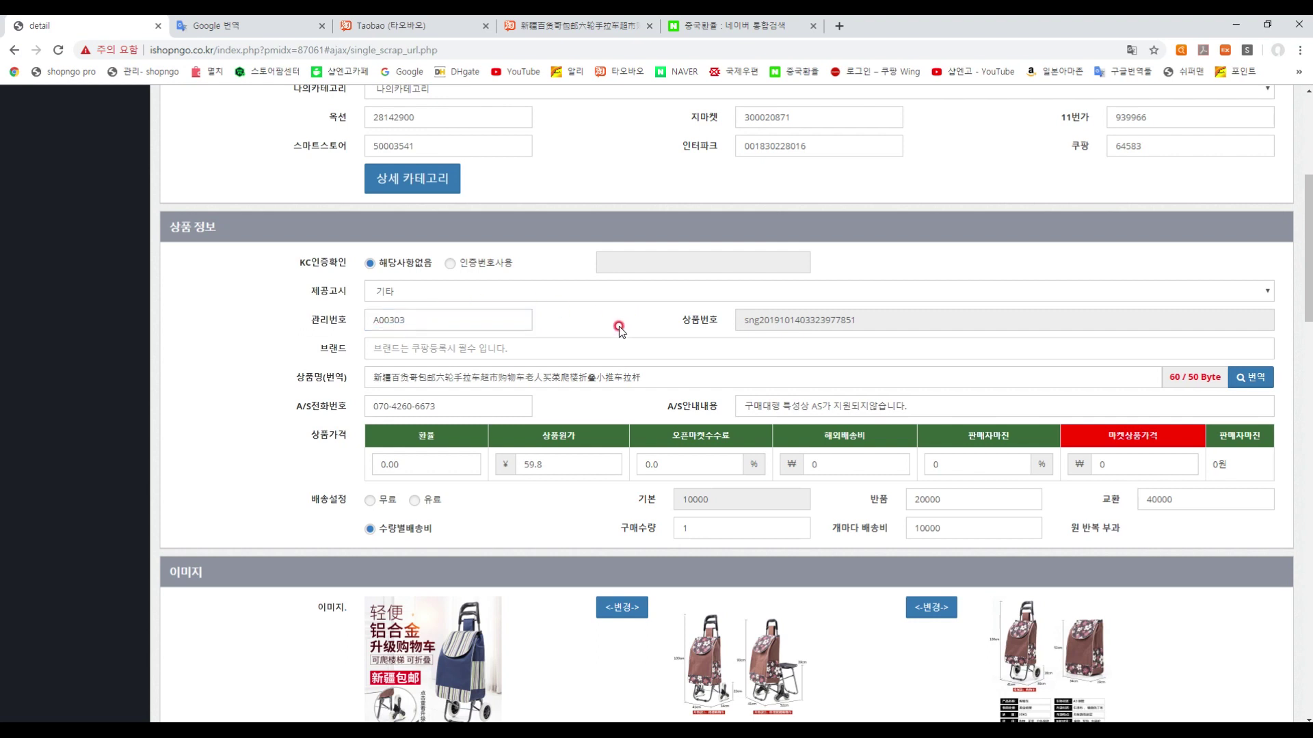
Switch to the Taobao product page and translate it into Korean to find the brand in the product details
{"action": "scroll", "coordinate": [618, 329], "scroll_direction": "down", "scroll_amount": 2}
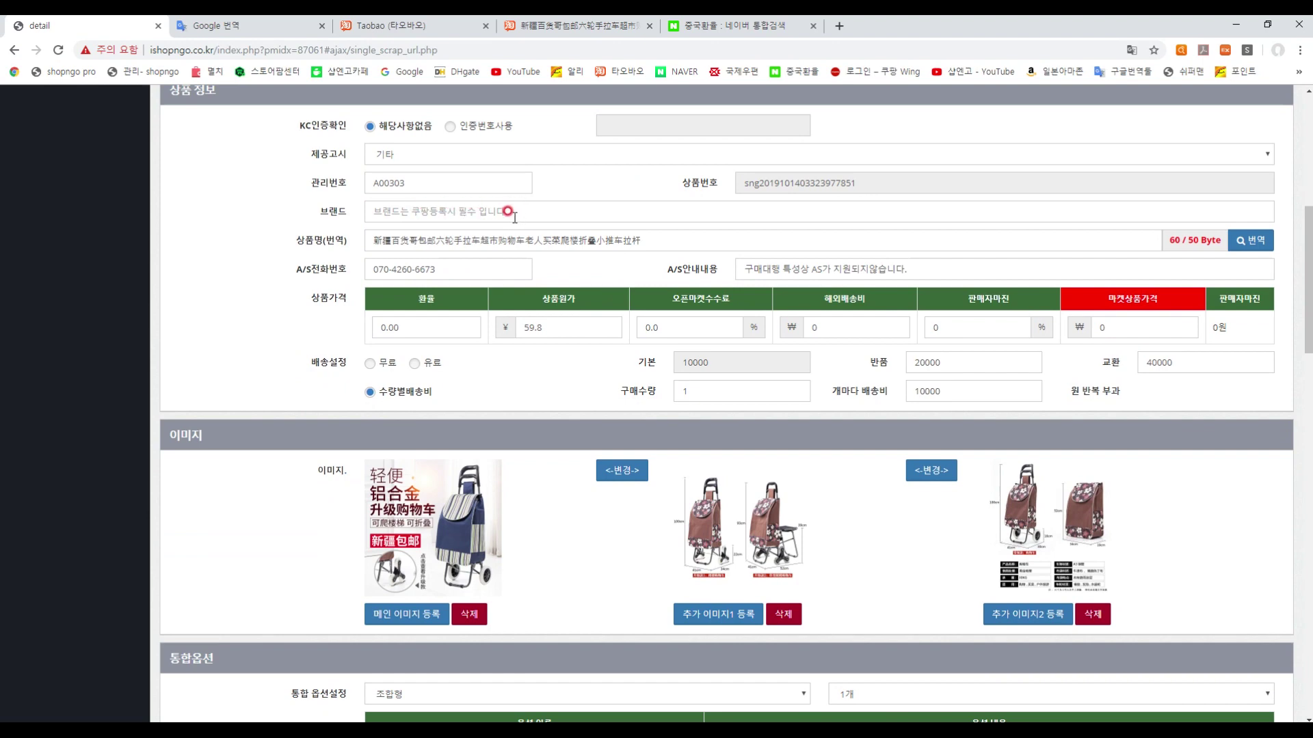
{"action": "left_click", "coordinate": [559, 25]}
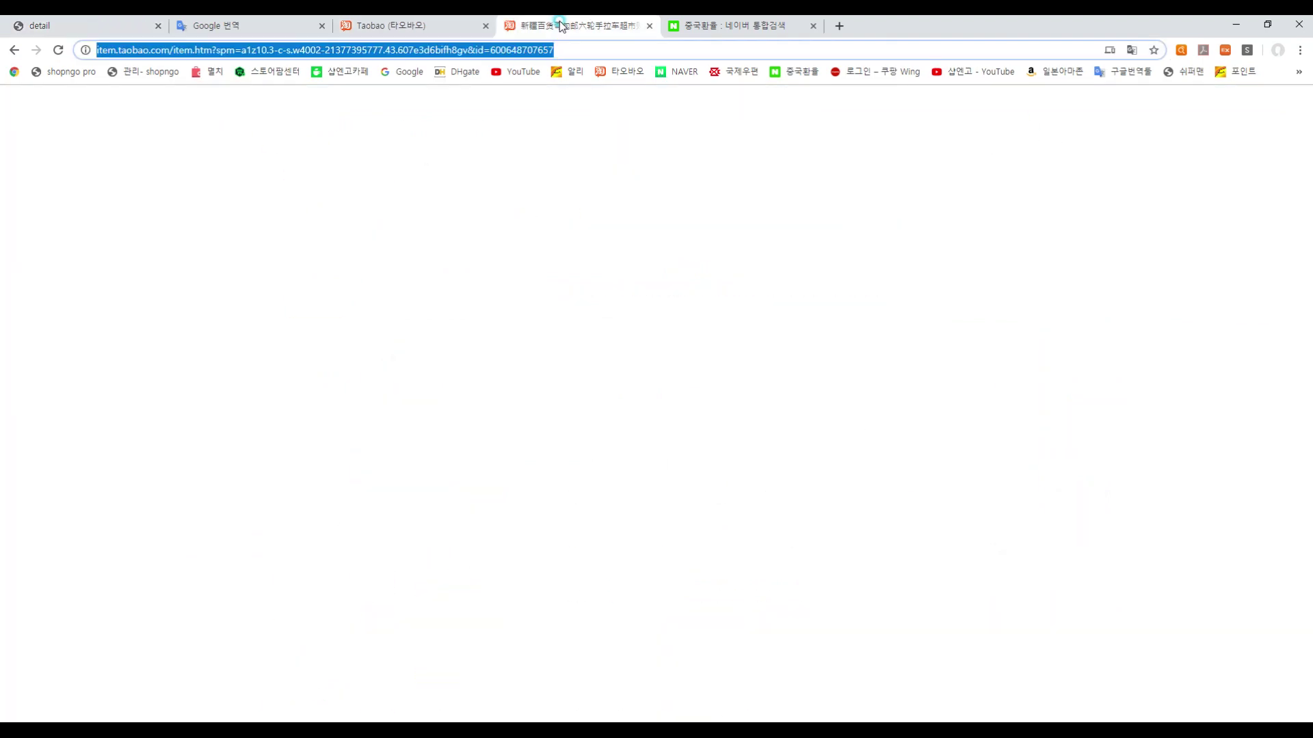
{"action": "scroll", "coordinate": [562, 427], "scroll_direction": "down", "scroll_amount": 6}
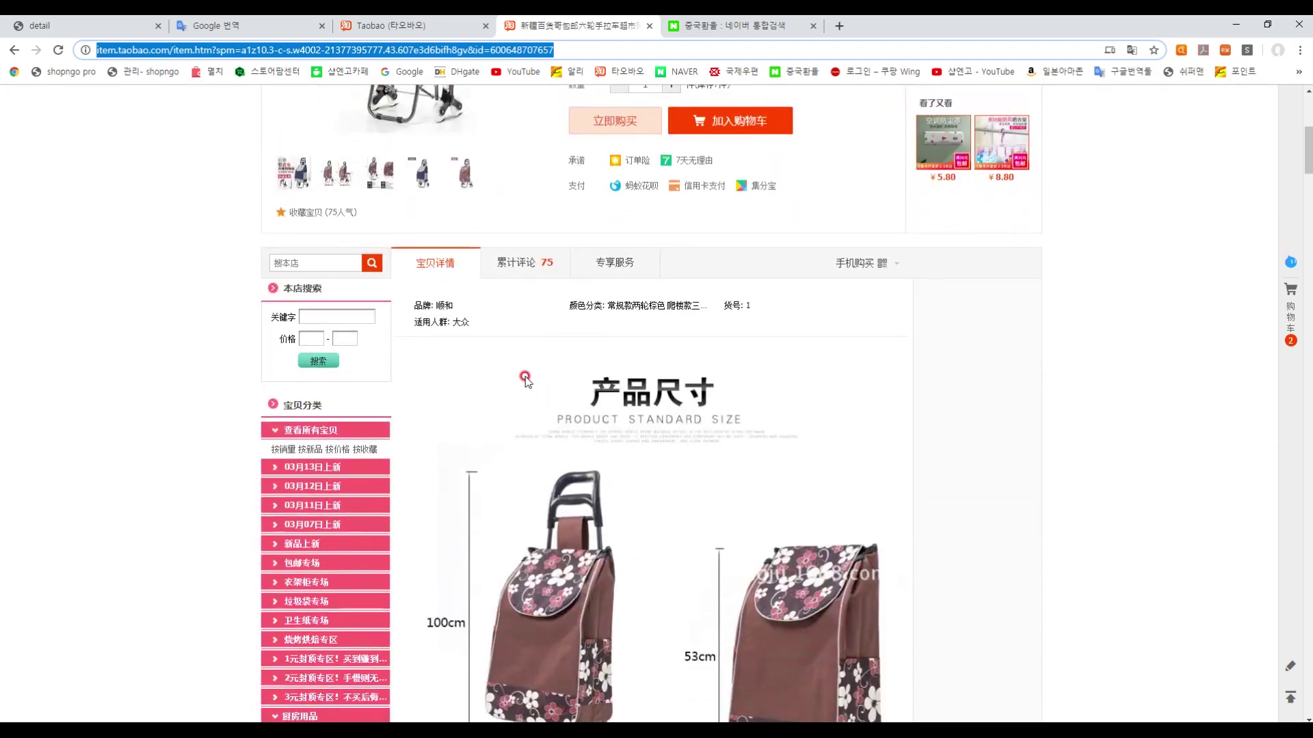
{"action": "right_click", "coordinate": [495, 297]}
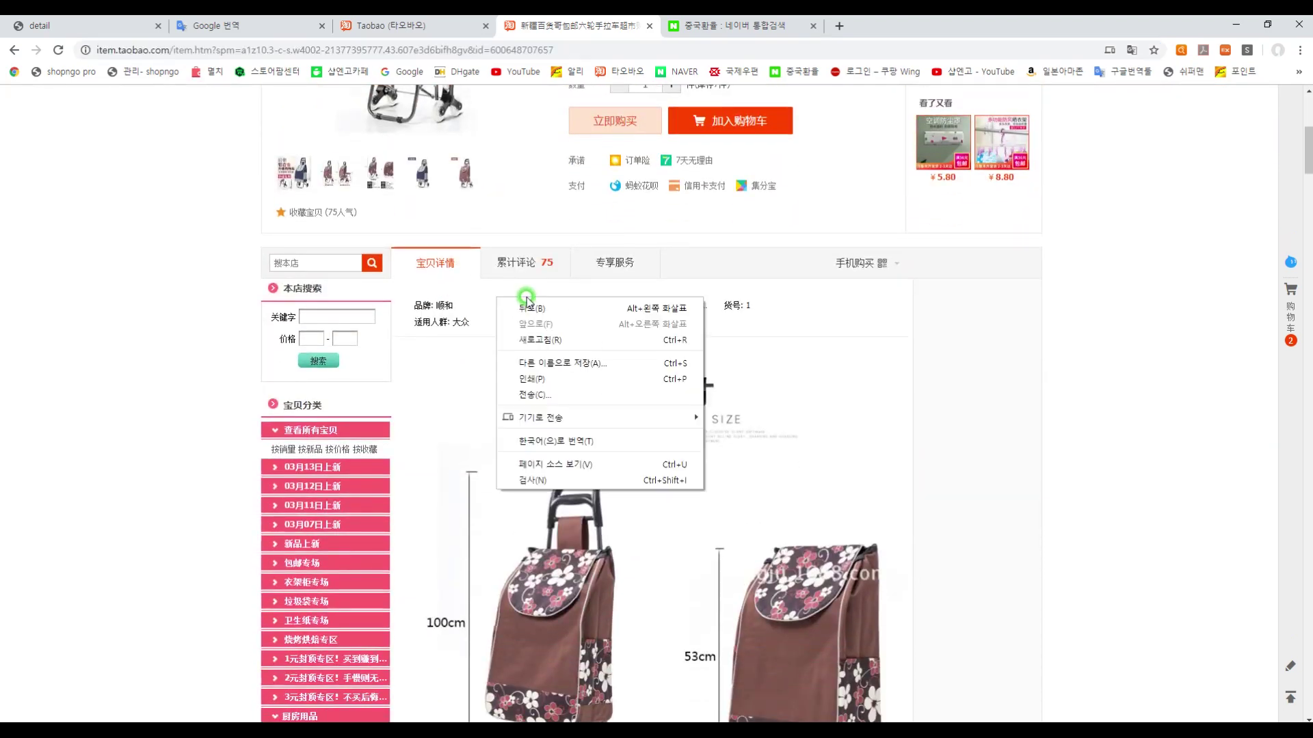
{"action": "left_click", "coordinate": [558, 441]}
{"action": "left_click", "coordinate": [429, 338]}
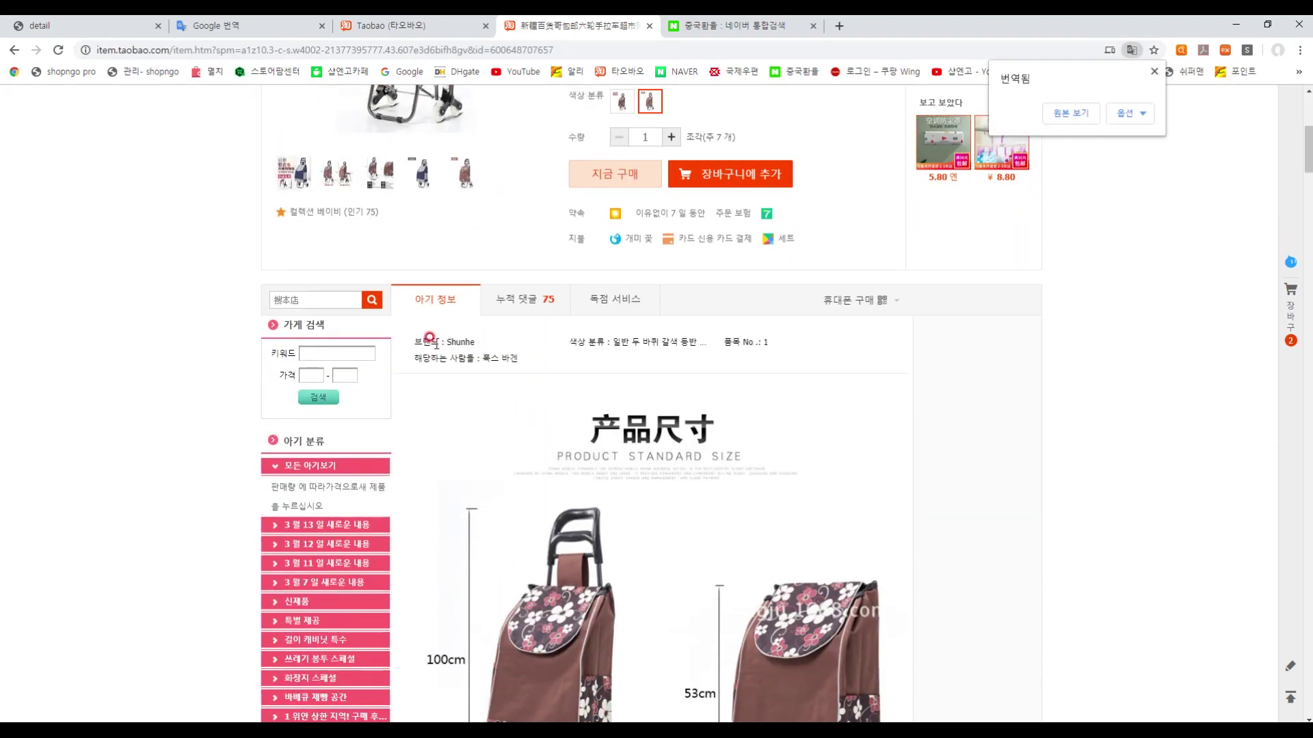
Copy the brand name Shunhe from the translated Taobao details into the product's 브랜드 field in ShopNGo
{"action": "left_click_drag", "start_coordinate": [446, 342], "coordinate": [474, 343]}
{"action": "right_click", "coordinate": [471, 344]}
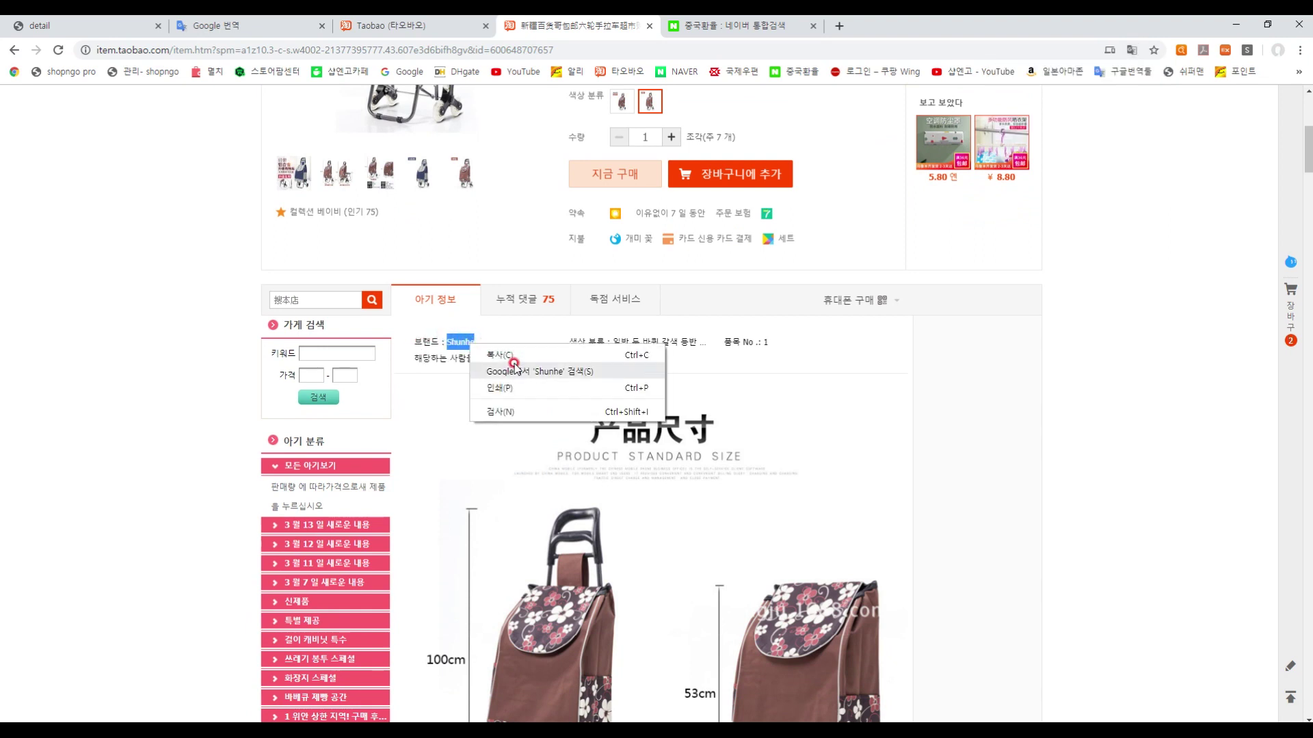
{"action": "left_click", "coordinate": [518, 355]}
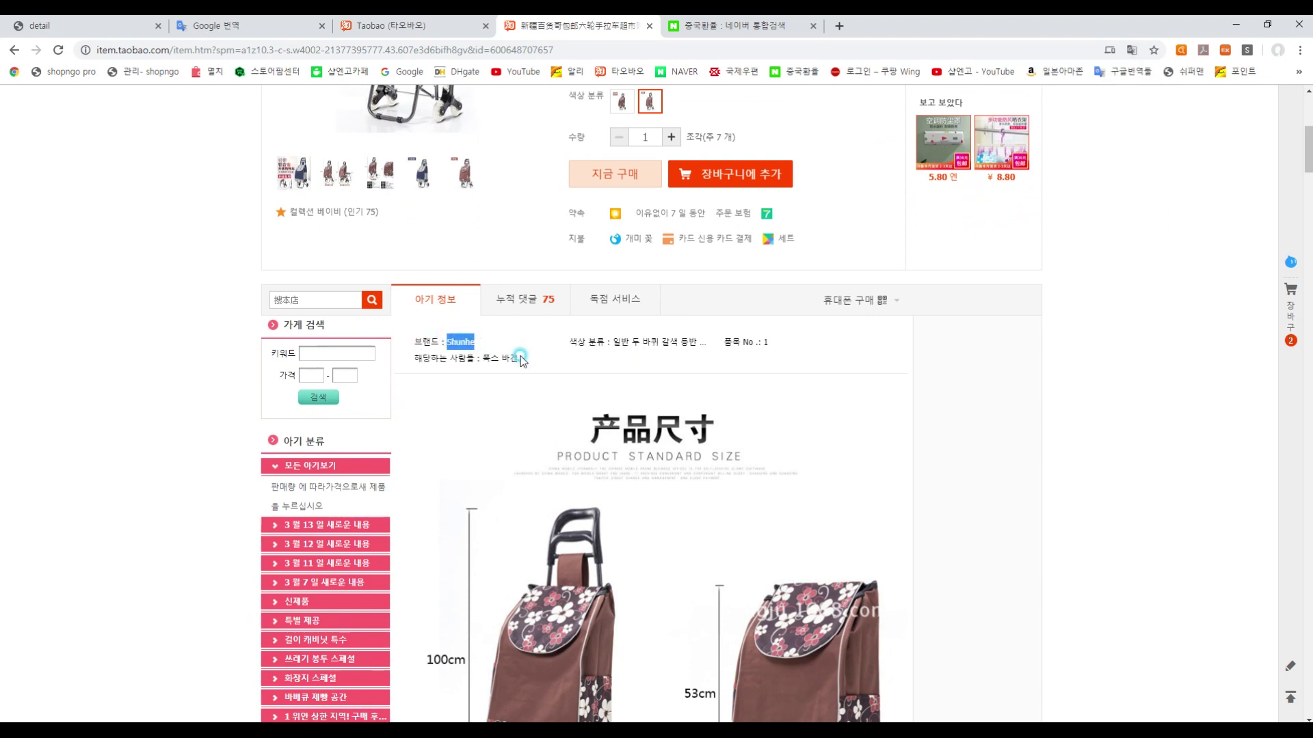
{"action": "left_click", "coordinate": [122, 27]}
{"action": "left_click", "coordinate": [439, 205]}
{"action": "key", "text": "ctrl+v"}
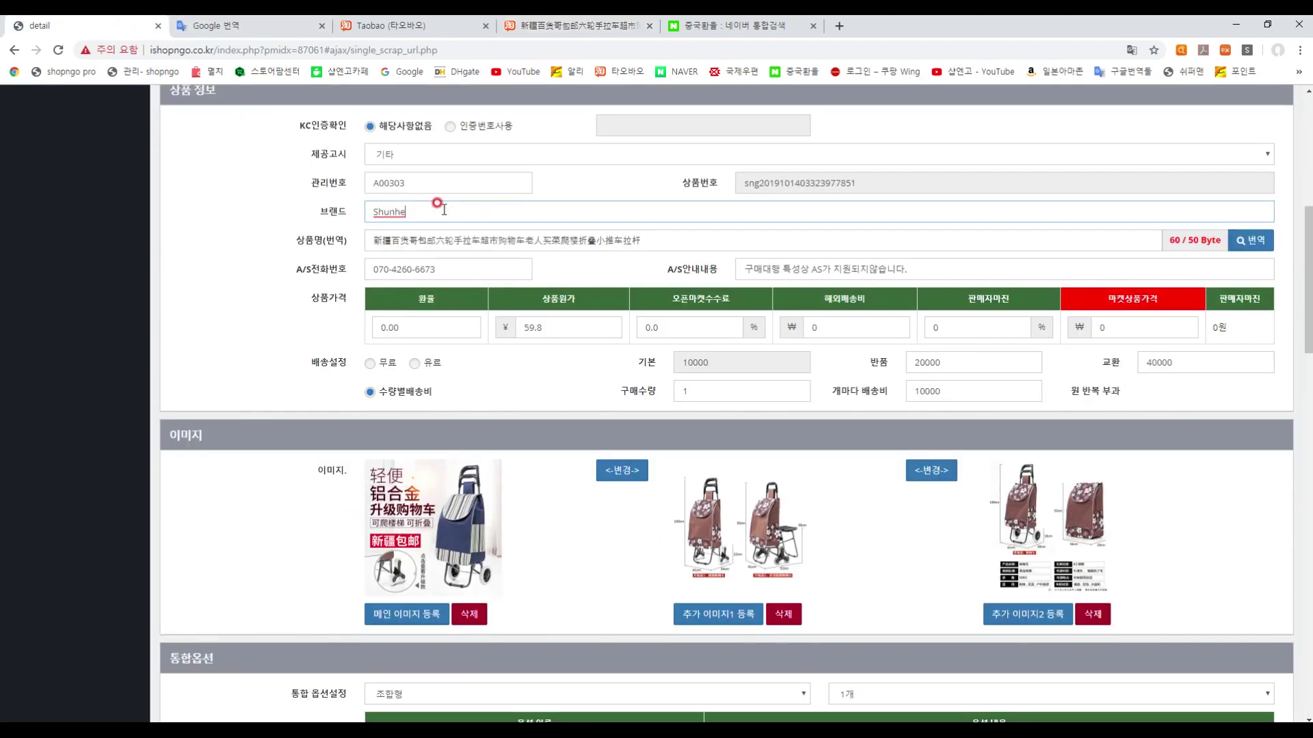
{"action": "left_click", "coordinate": [240, 210]}
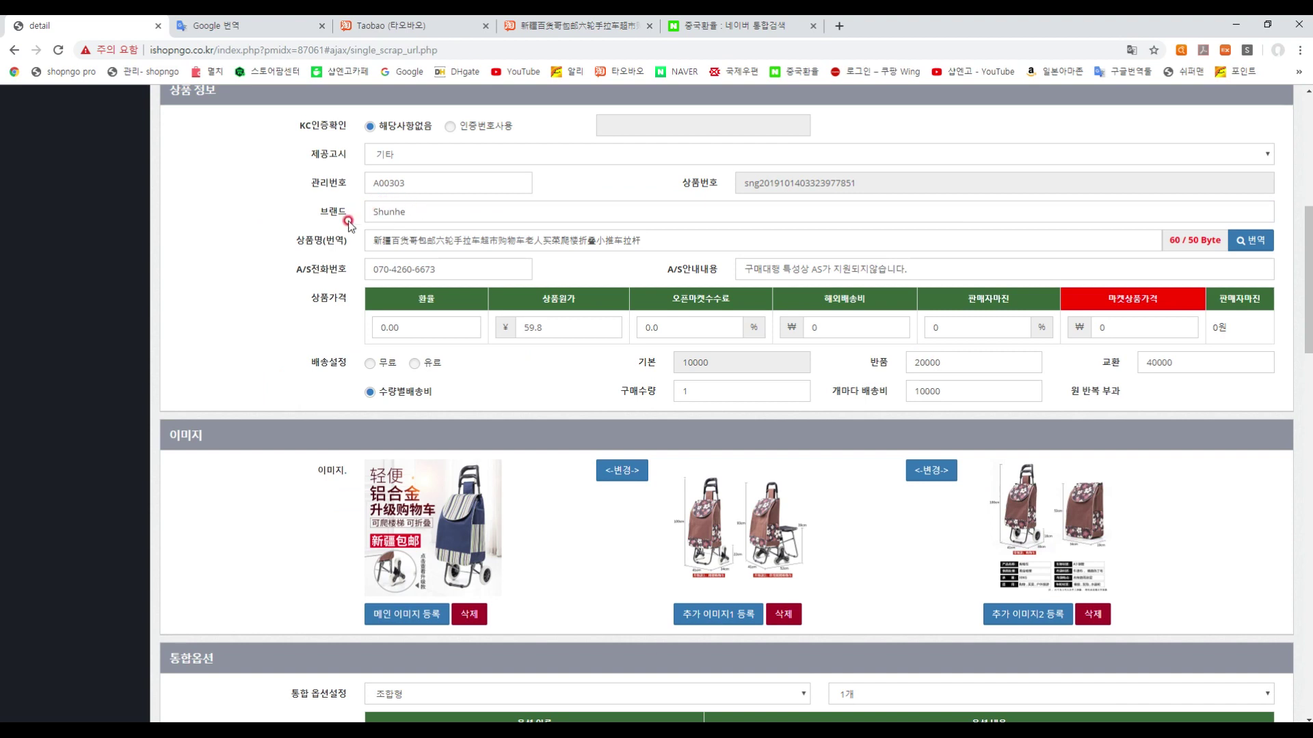
{"action": "left_click", "coordinate": [450, 212]}
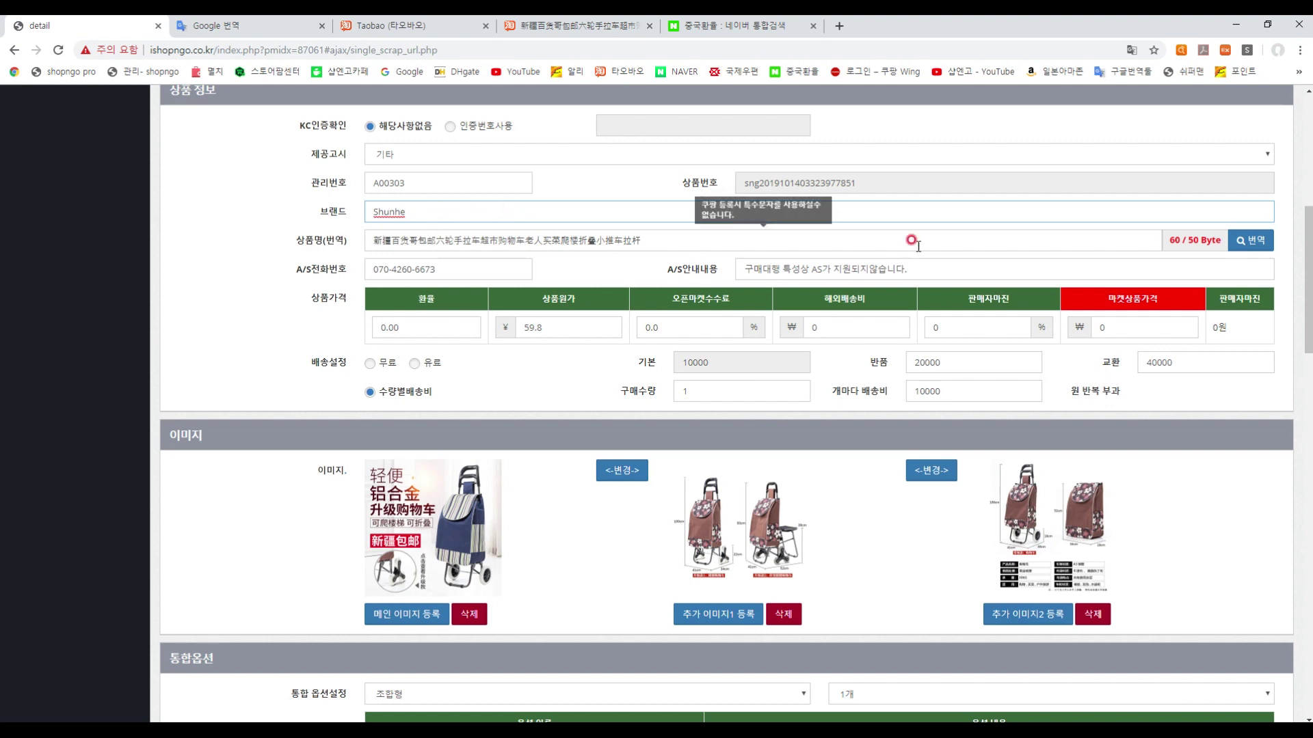
Translate the Chinese product name into Korean and review its wording
{"action": "left_click", "coordinate": [1253, 245]}
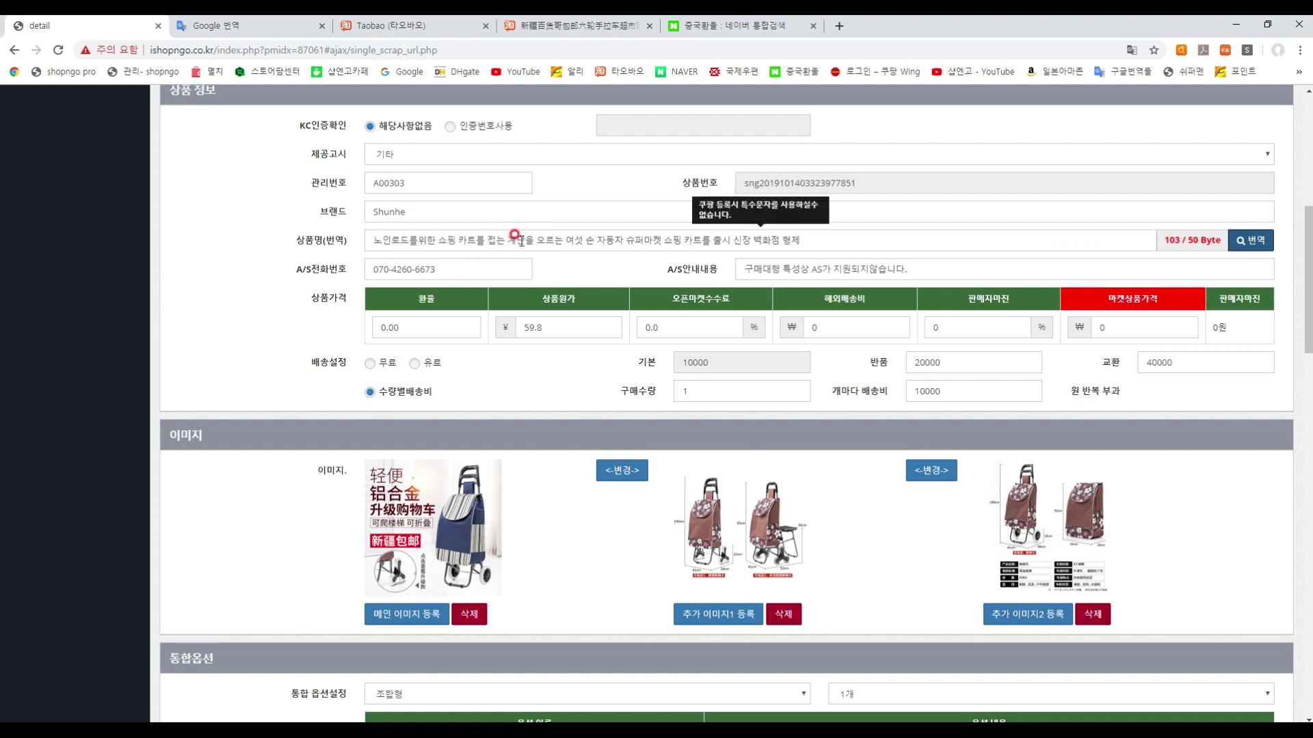
{"action": "left_click", "coordinate": [545, 240]}
{"action": "left_click_drag", "start_coordinate": [584, 240], "coordinate": [629, 240]}
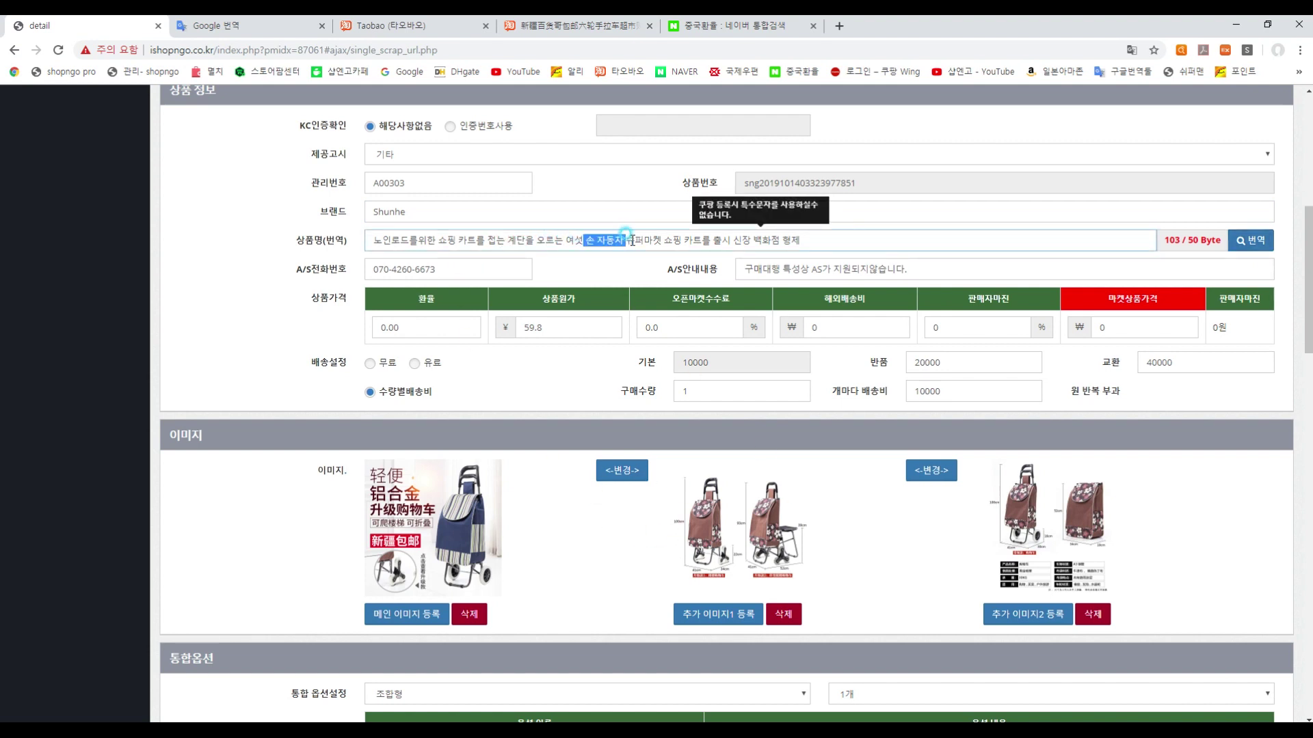
{"action": "left_click", "coordinate": [633, 240]}
Replace the whole translated product name with 계단도 거뜬한 이동식 쇼핑카트
{"action": "left_click_drag", "start_coordinate": [804, 240], "coordinate": [352, 245]}
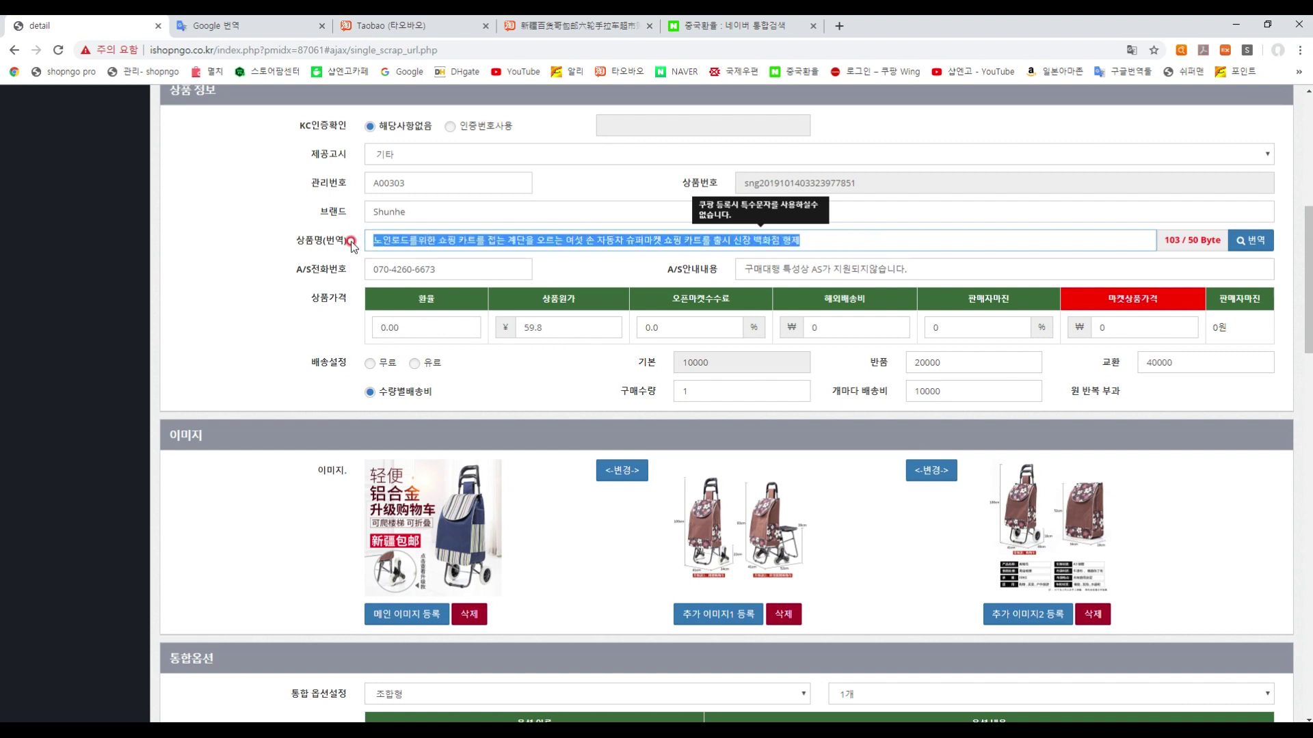
{"action": "type", "text": "rP"}
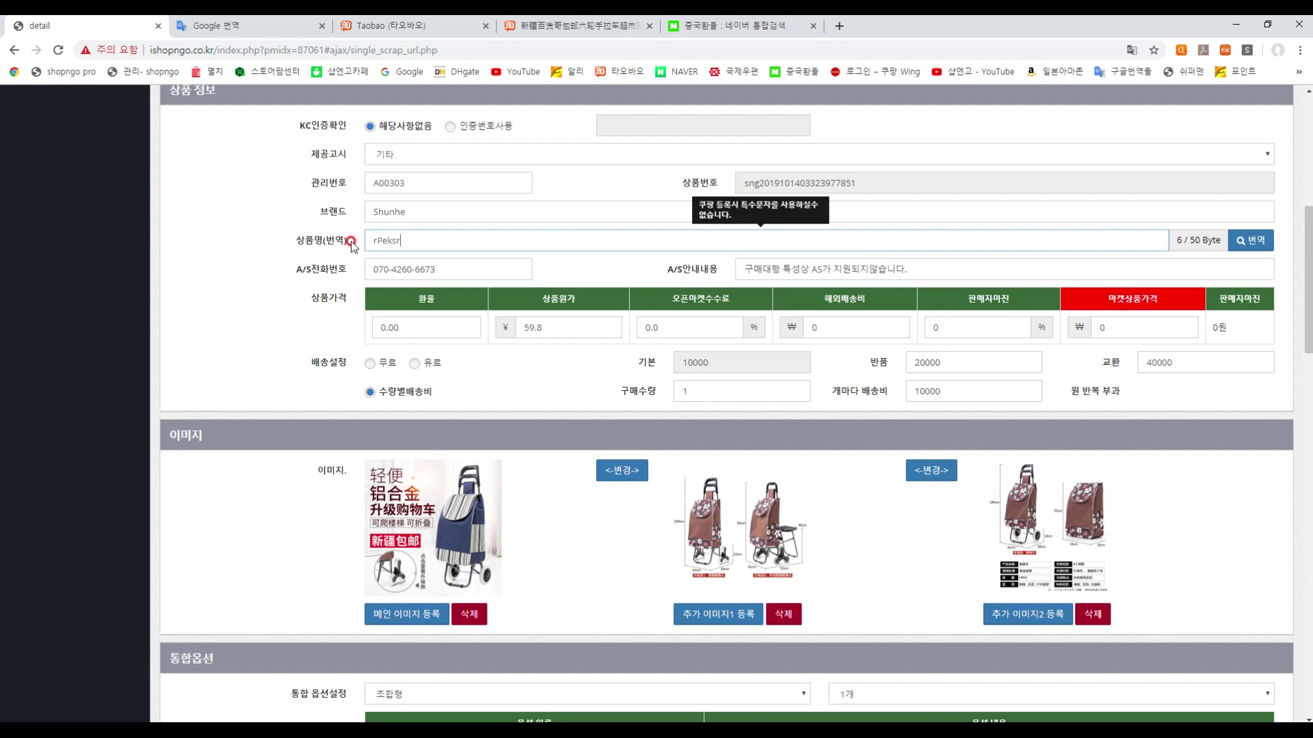
{"action": "type", "text": "eks"}
{"action": "key", "text": "BackSpace"}
{"action": "key", "text": "BackSpace"}
{"action": "key", "text": "BackSpace"}
{"action": "key", "text": "BackSpace"}
{"action": "key", "text": "BackSpace"}
{"action": "type", "text": "ㄱ"}
{"action": "type", "text": "단도"}
{"action": "type", "text": " 거뜬한"}
{"action": "type", "text": "동시"}
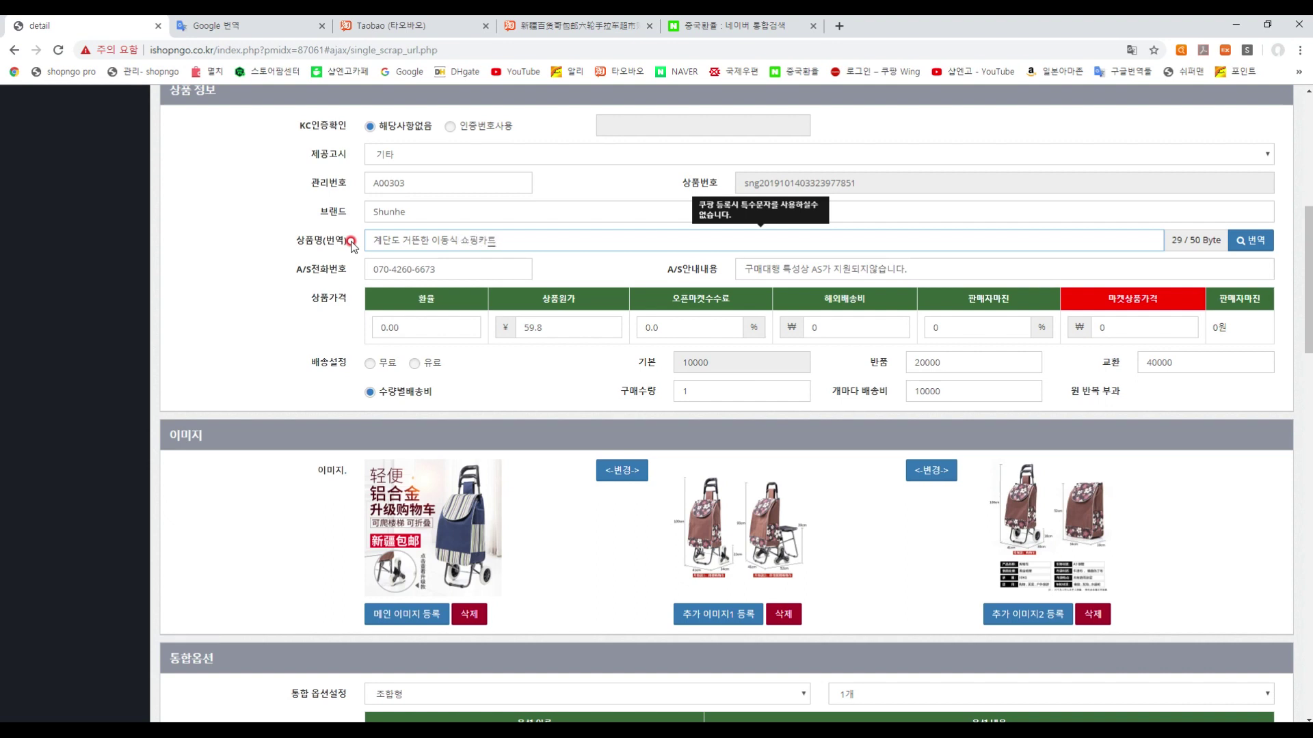
{"action": "left_click", "coordinate": [610, 272]}
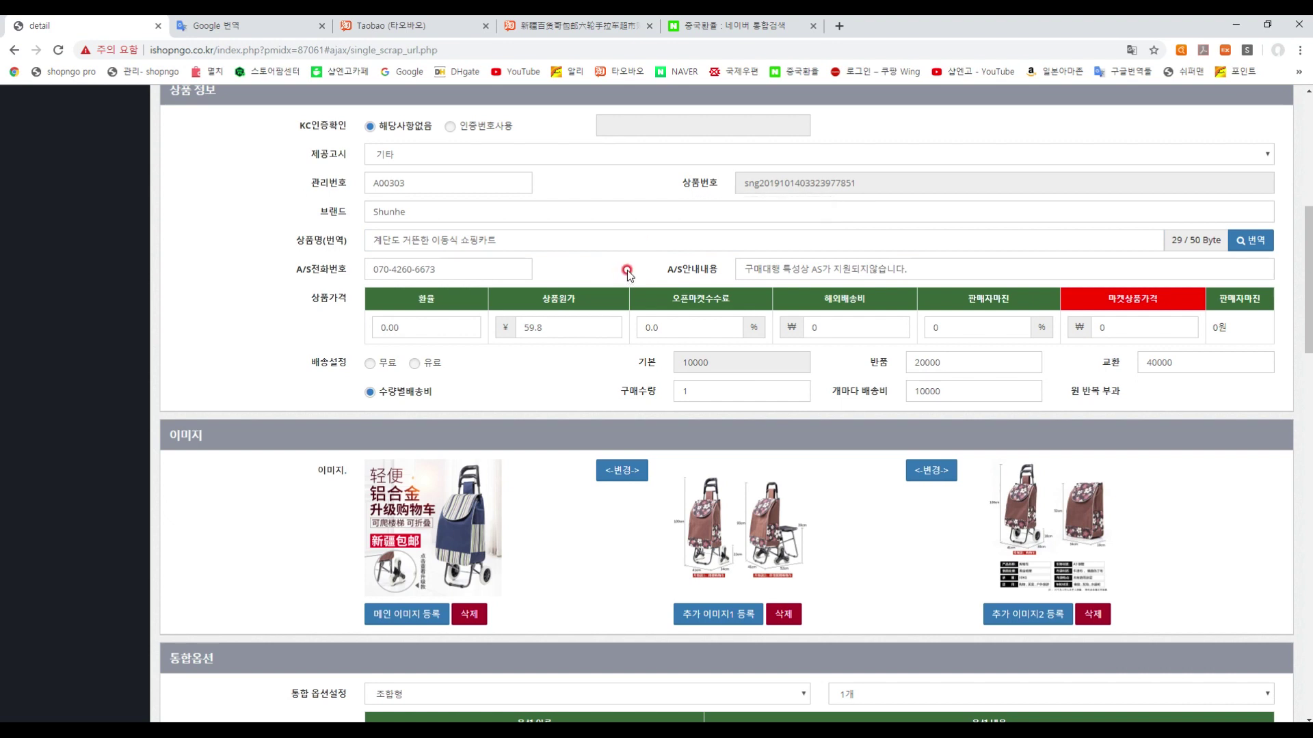
Add 노인분도 in front of the product name
{"action": "left_click", "coordinate": [578, 236]}
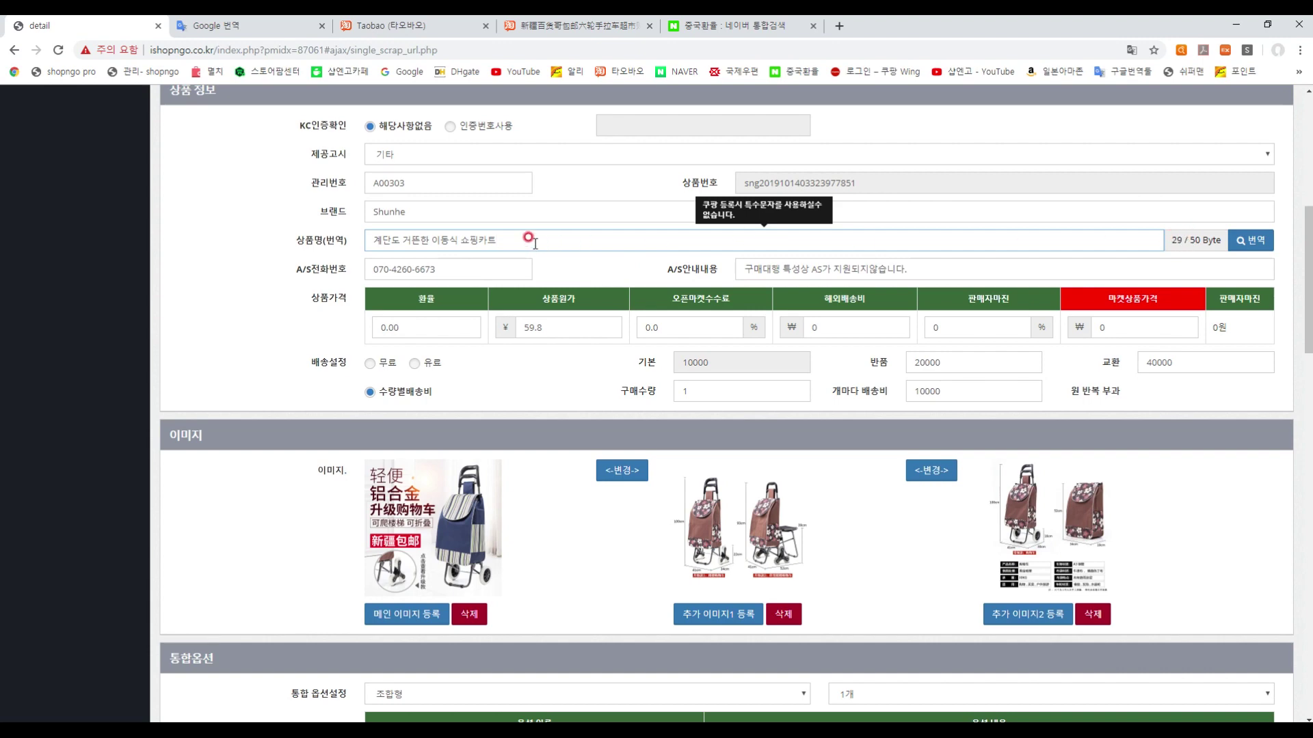
{"action": "left_click", "coordinate": [579, 267]}
{"action": "left_click", "coordinate": [391, 205]}
{"action": "type", "text": "노인"}
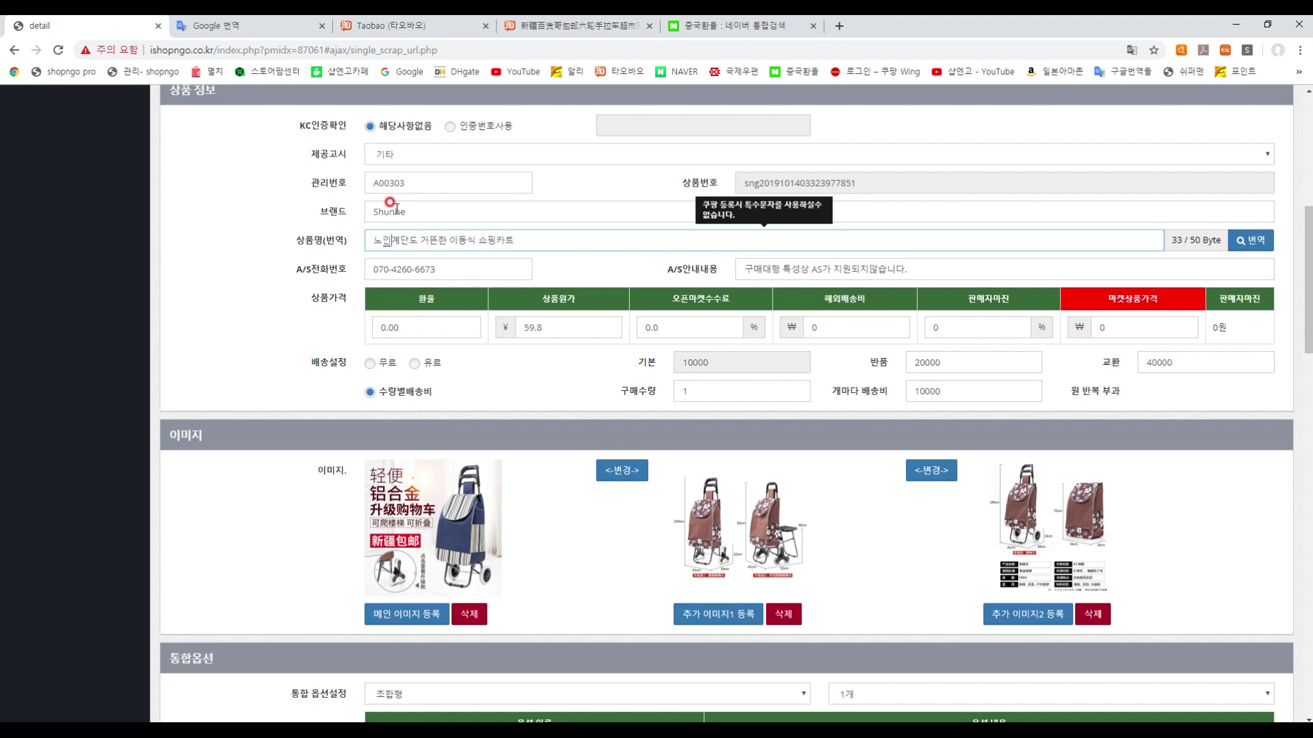
{"action": "type", "text": "분도"}
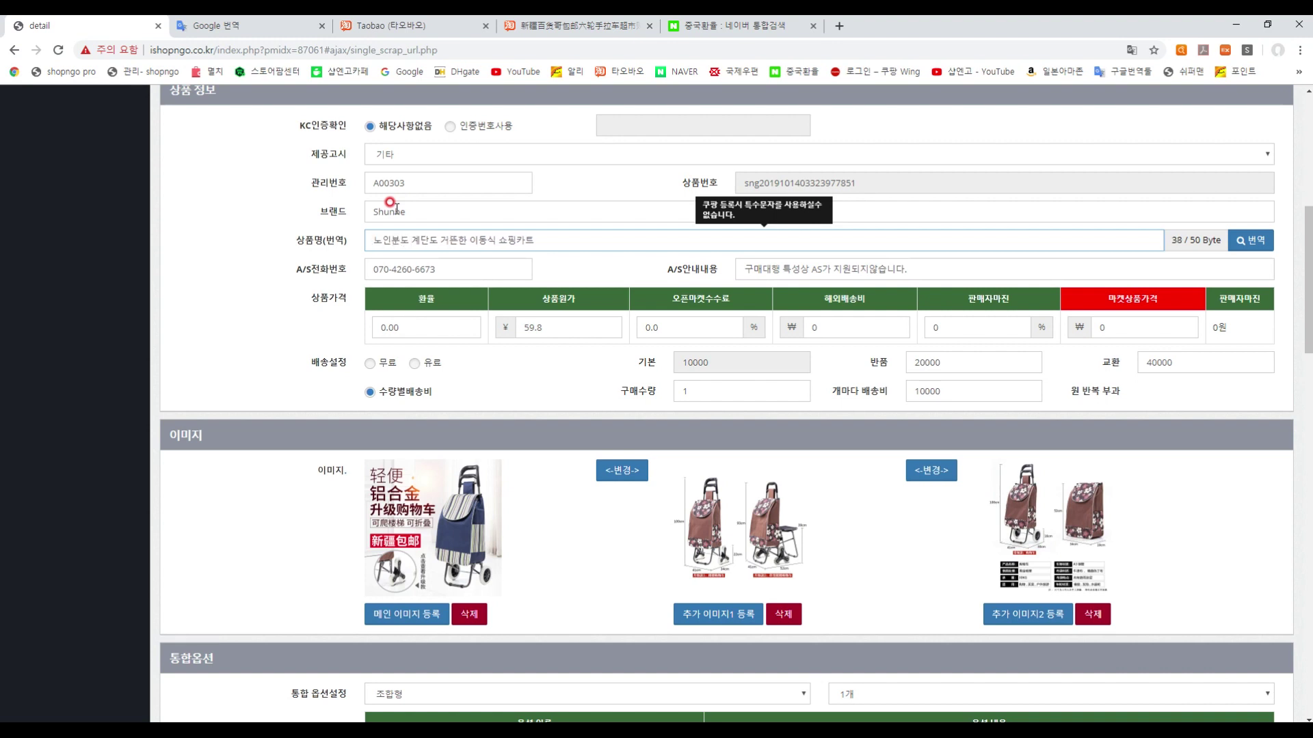
Reword the middle of the product name from 계단도 거뜬한 to 계단을 거뜬히 넘길수있는
{"action": "left_click", "coordinate": [428, 237]}
{"action": "left_click_drag", "start_coordinate": [438, 239], "coordinate": [428, 239]}
{"action": "type", "text": "을"}
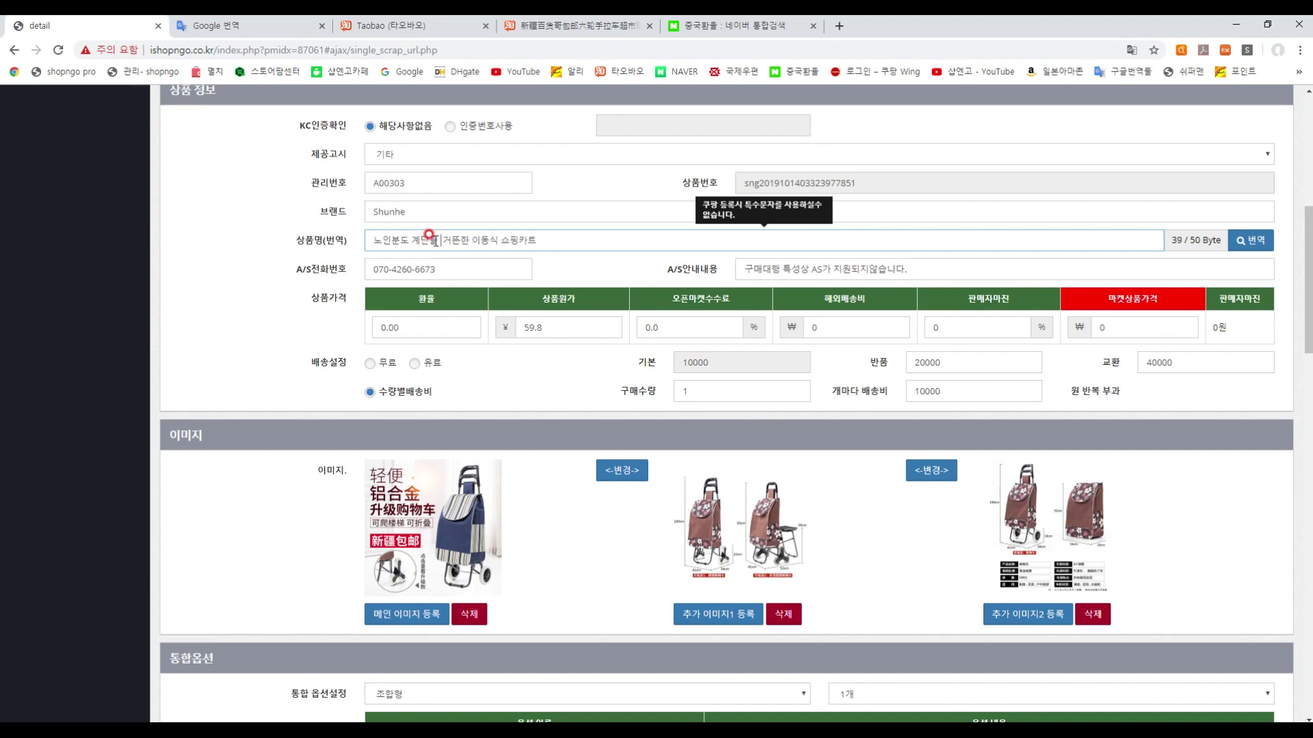
{"action": "key", "text": "Delete"}
{"action": "type", "text": "히 "}
{"action": "type", "text": "너"}
{"action": "type", "text": "길수있는"}
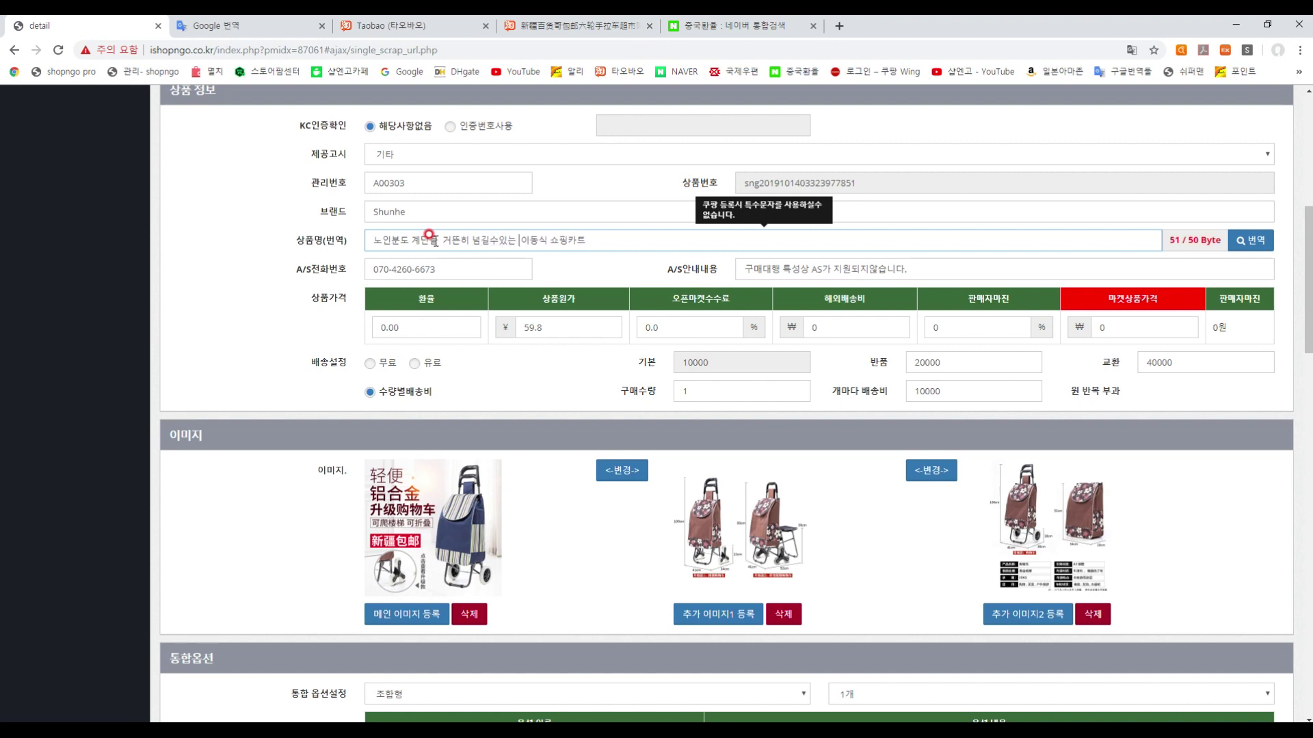
Shorten the product name's opening word 노인분도 to 노약자, to meet the 50-byte limit
{"action": "left_click", "coordinate": [579, 242]}
{"action": "left_click_drag", "start_coordinate": [386, 241], "coordinate": [408, 239]}
{"action": "type", "text": "약자,"}
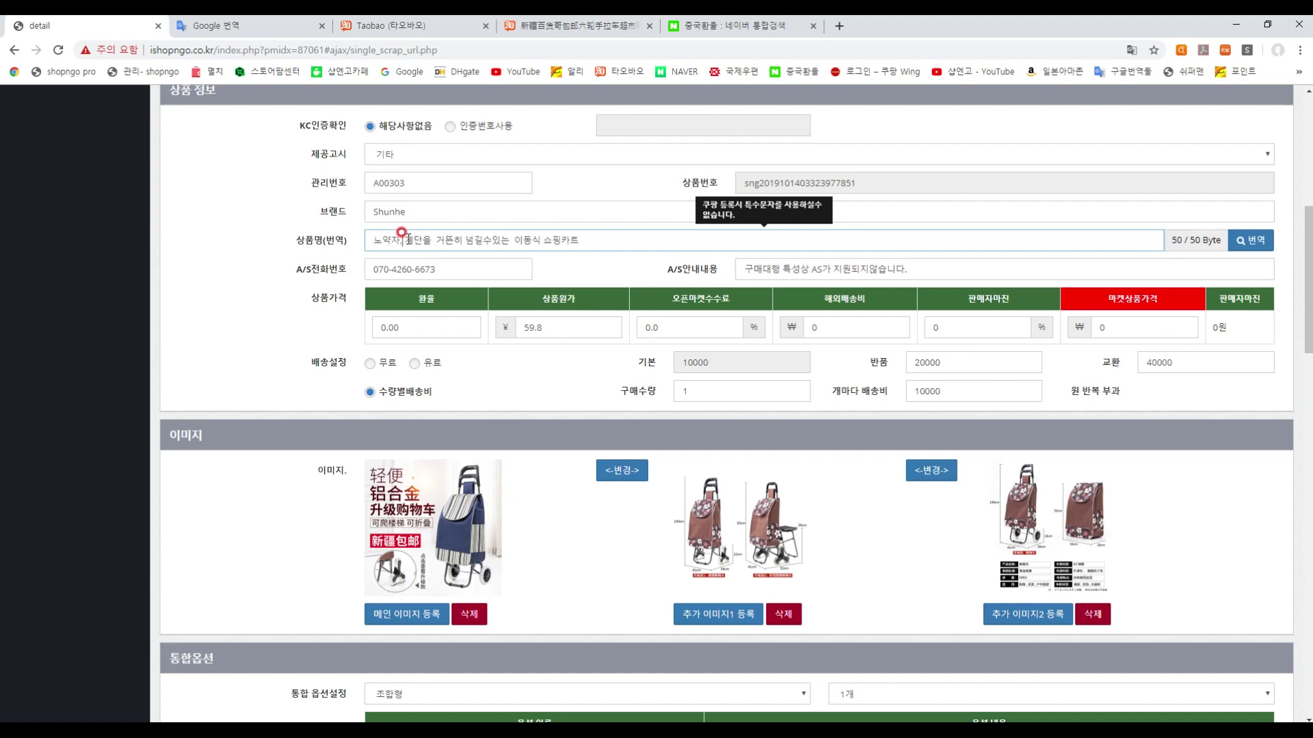
{"action": "left_click", "coordinate": [1154, 260]}
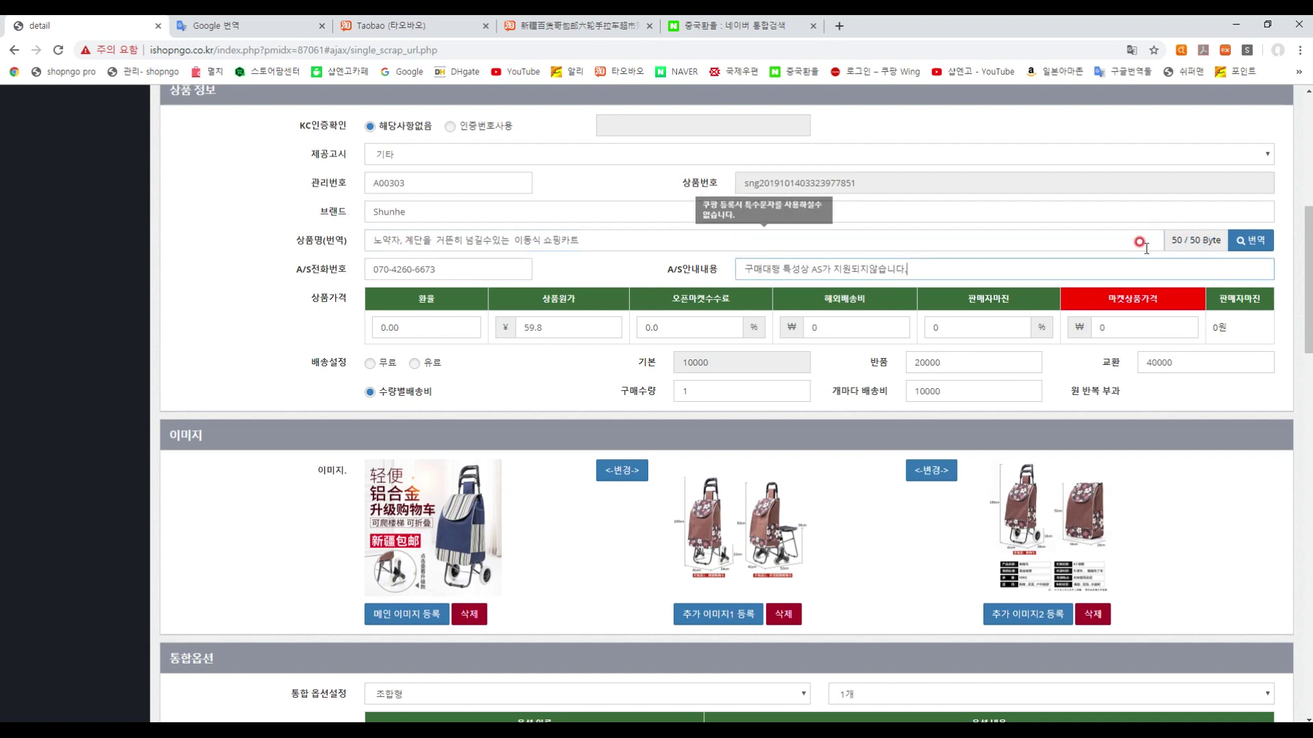
Set the product's exchange rate (환율) to 173 and its open market fee (오픈마켓수수료) to 18%
{"action": "scroll", "coordinate": [1145, 250], "scroll_direction": "down", "scroll_amount": 2}
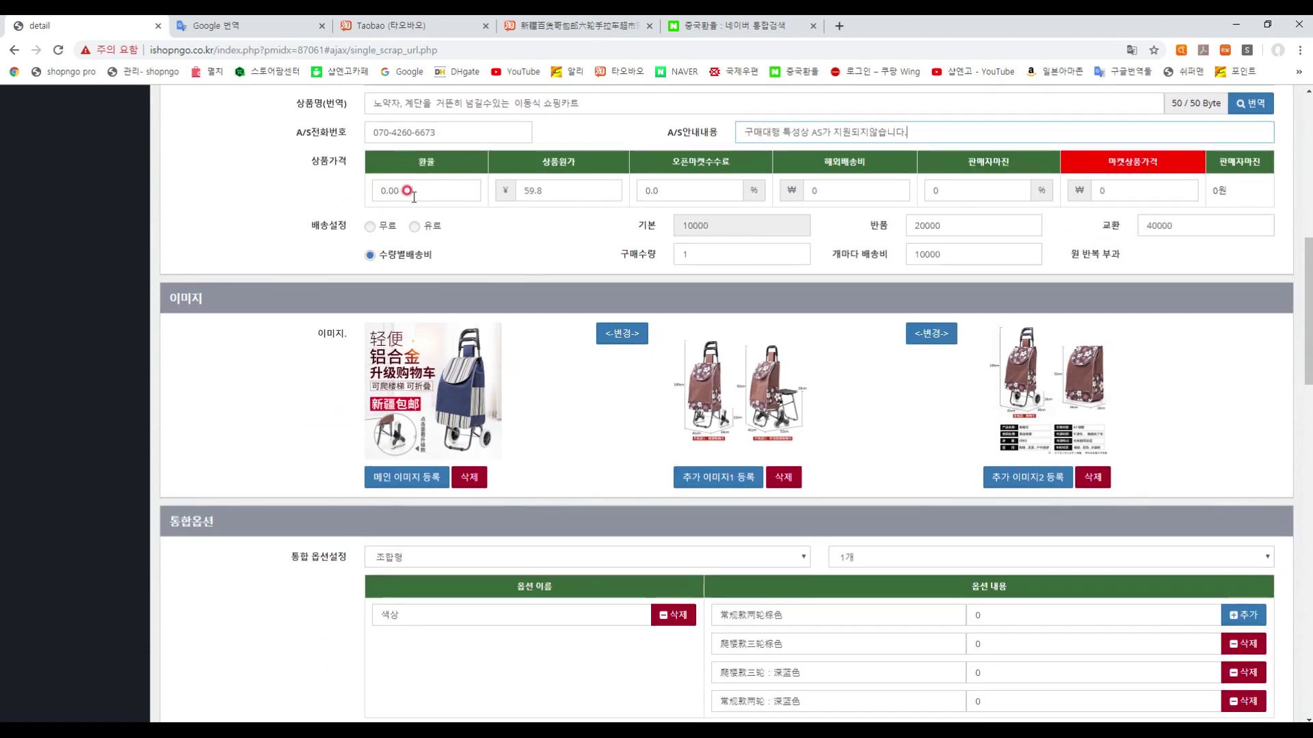
{"action": "left_click", "coordinate": [408, 191]}
{"action": "left_click_drag", "start_coordinate": [414, 197], "coordinate": [372, 193]}
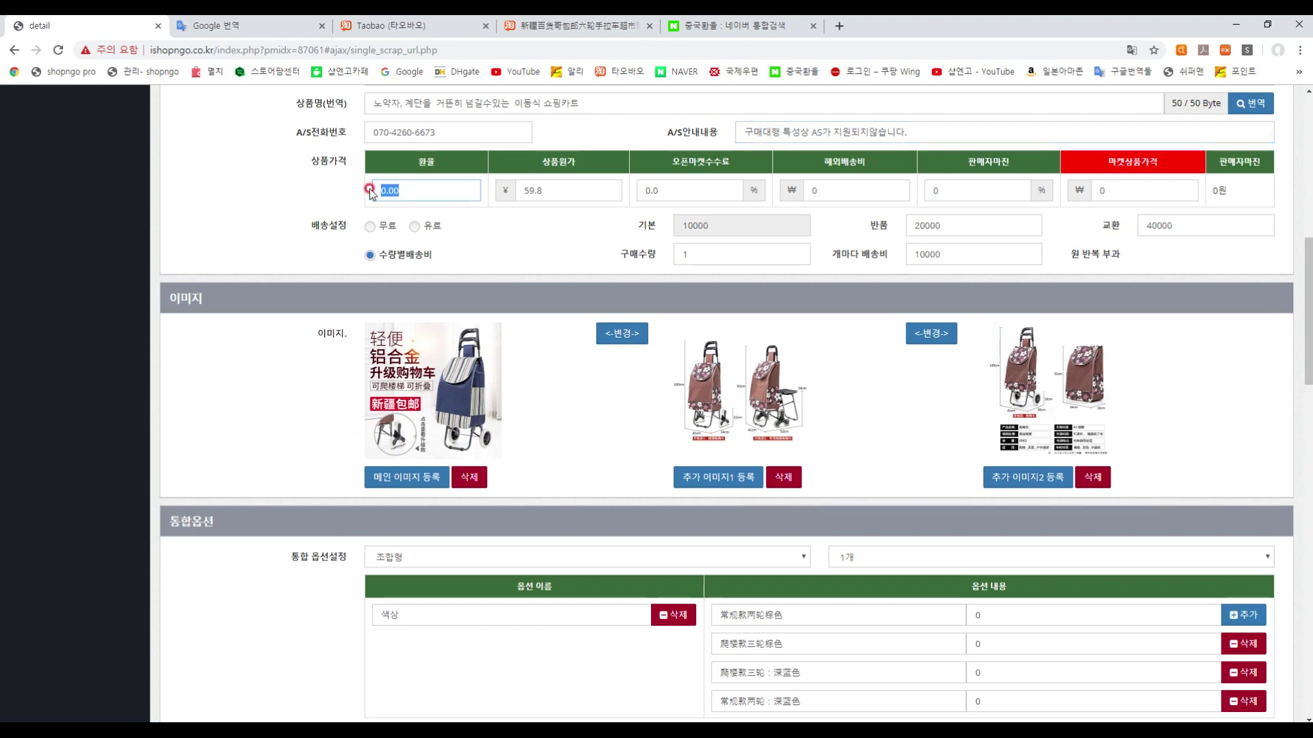
{"action": "left_click_drag", "start_coordinate": [459, 190], "coordinate": [347, 198]}
{"action": "type", "text": "73"}
{"action": "left_click", "coordinate": [562, 185]}
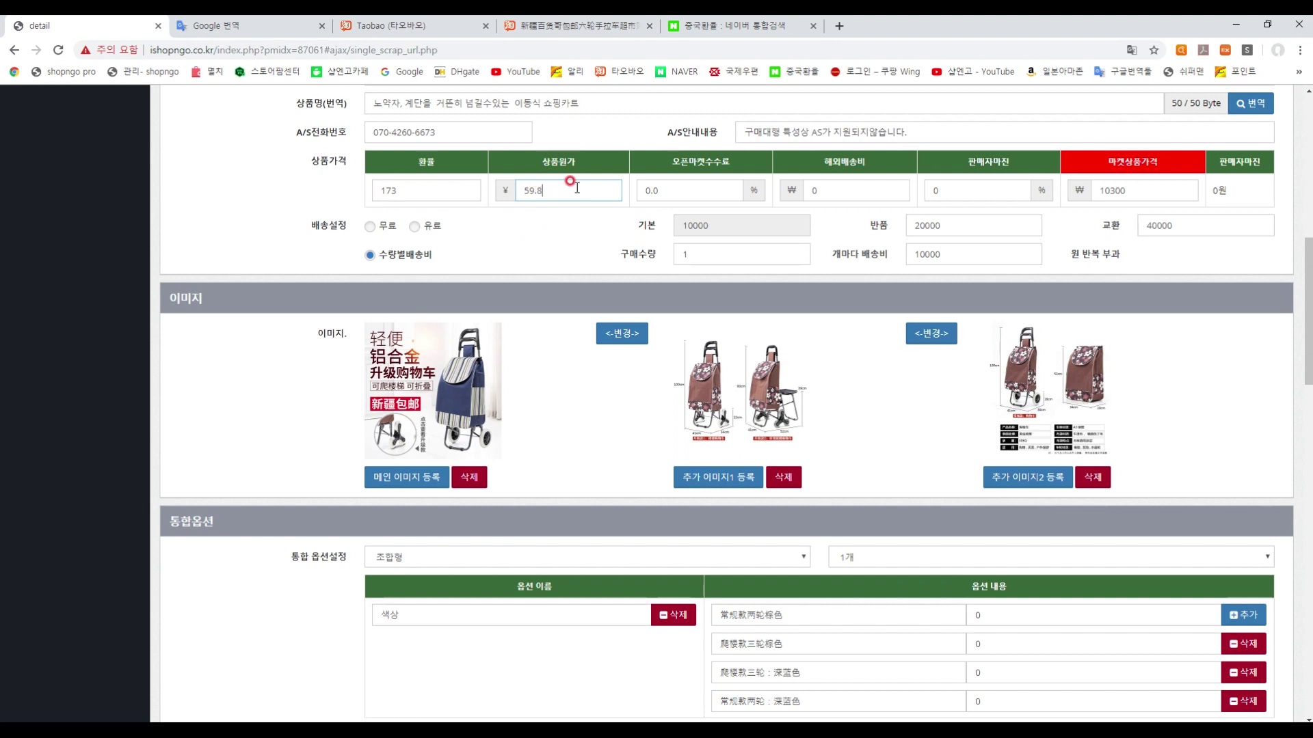
{"action": "left_click_drag", "start_coordinate": [692, 192], "coordinate": [636, 196]}
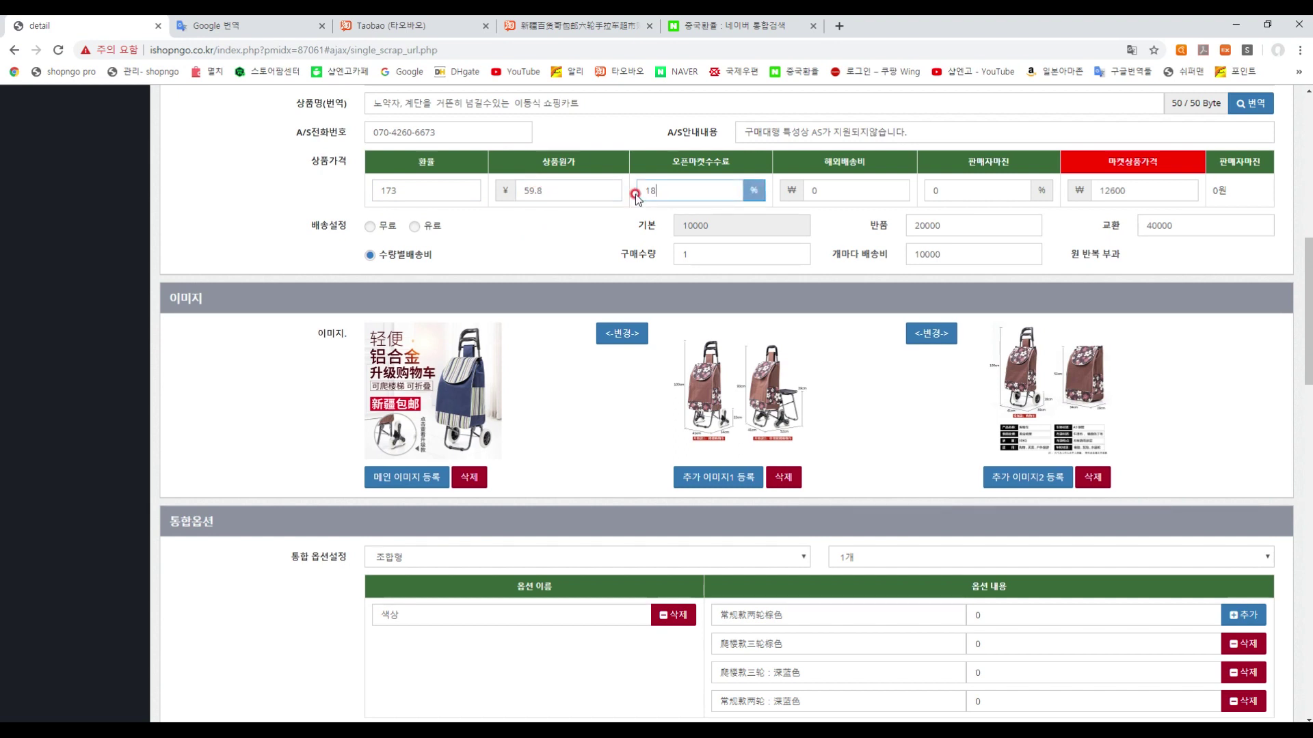
Examine the cart's dimensions, load, material and price details on its Taobao product page to judge the overseas shipping cost
{"action": "key", "text": "Tab"}
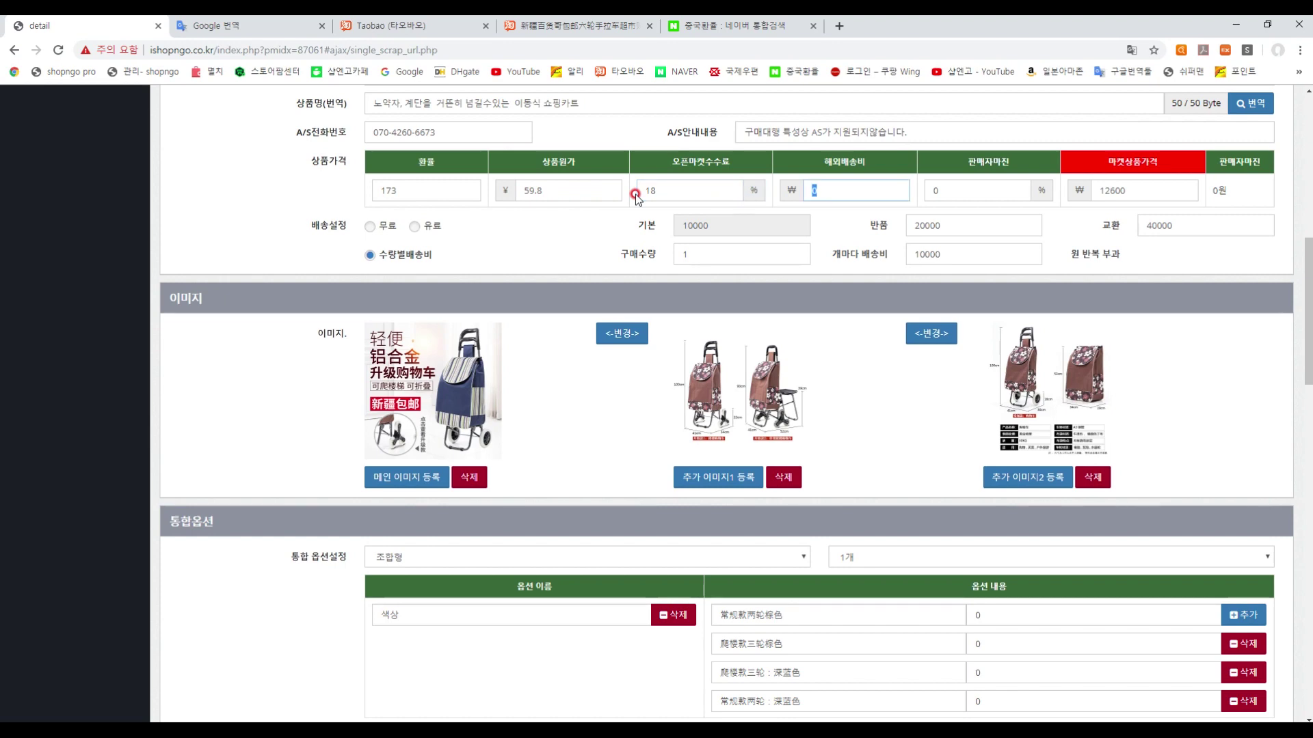
{"action": "left_click", "coordinate": [589, 27]}
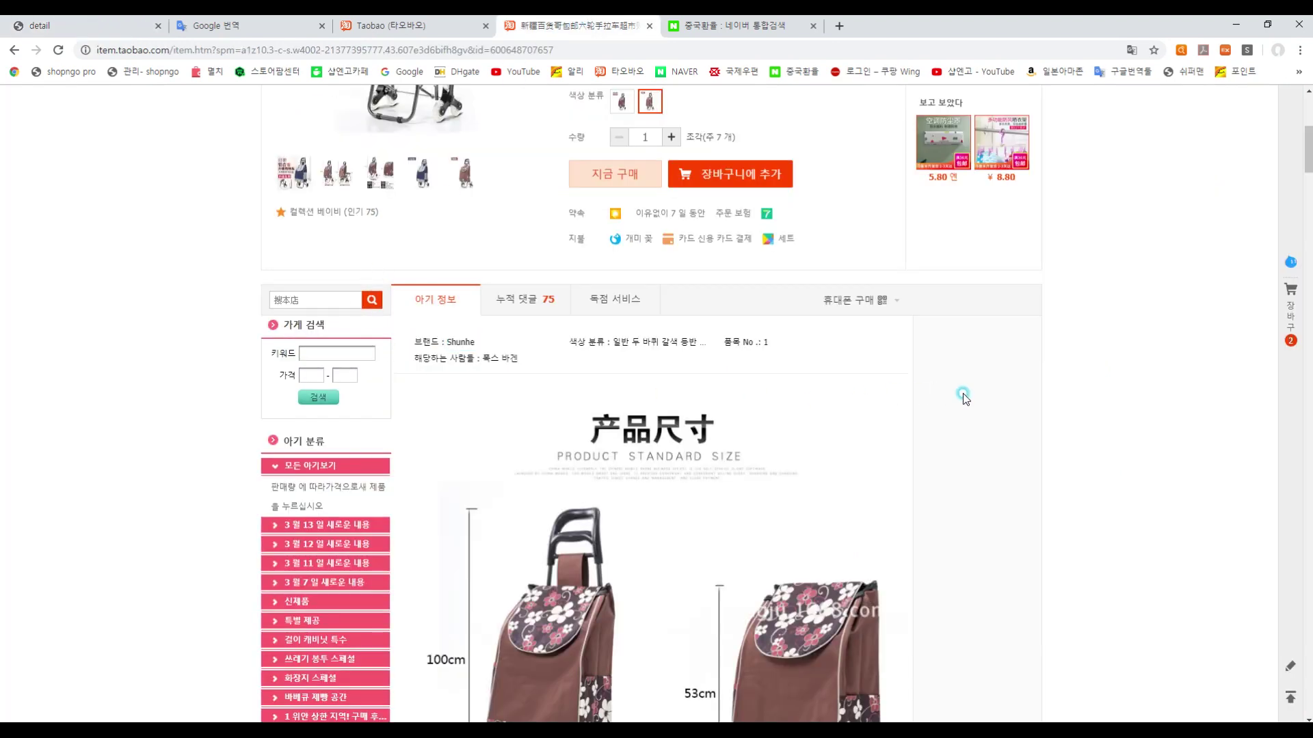
{"action": "scroll", "coordinate": [679, 342], "scroll_direction": "down", "scroll_amount": 7}
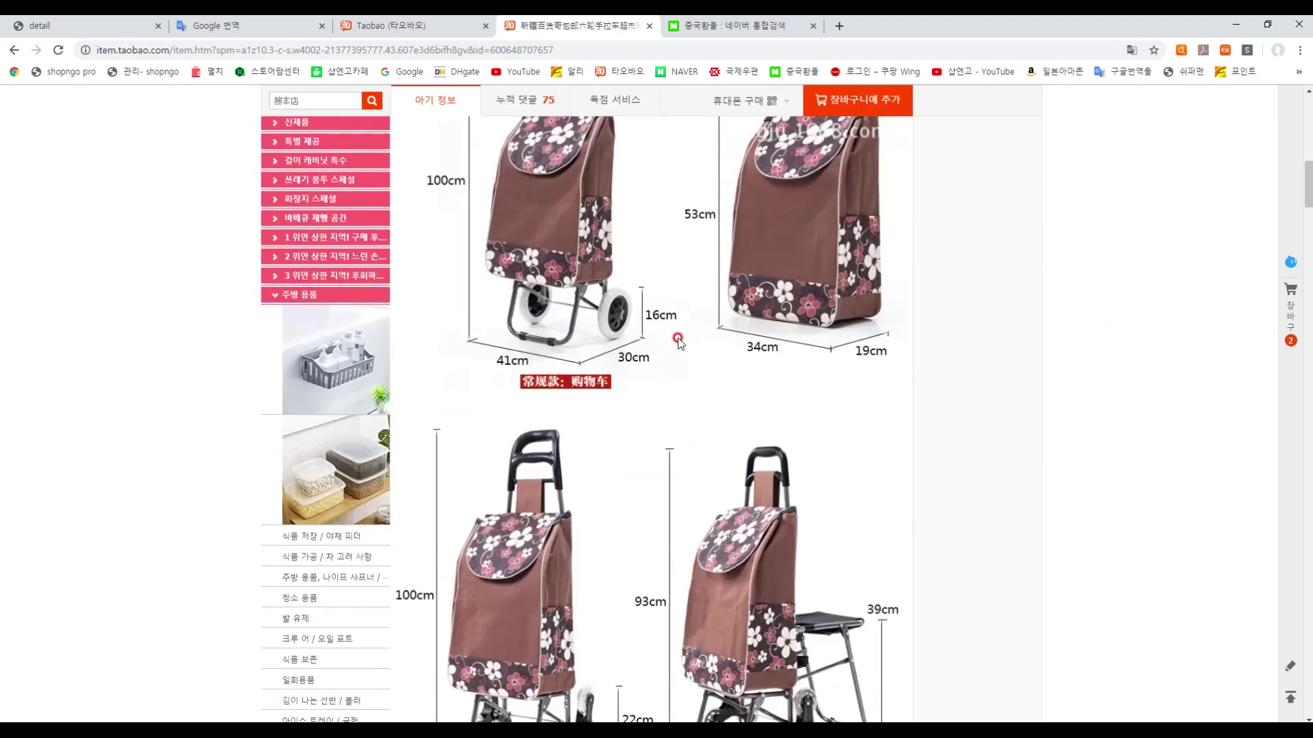
{"action": "scroll", "coordinate": [635, 337], "scroll_direction": "down", "scroll_amount": 6}
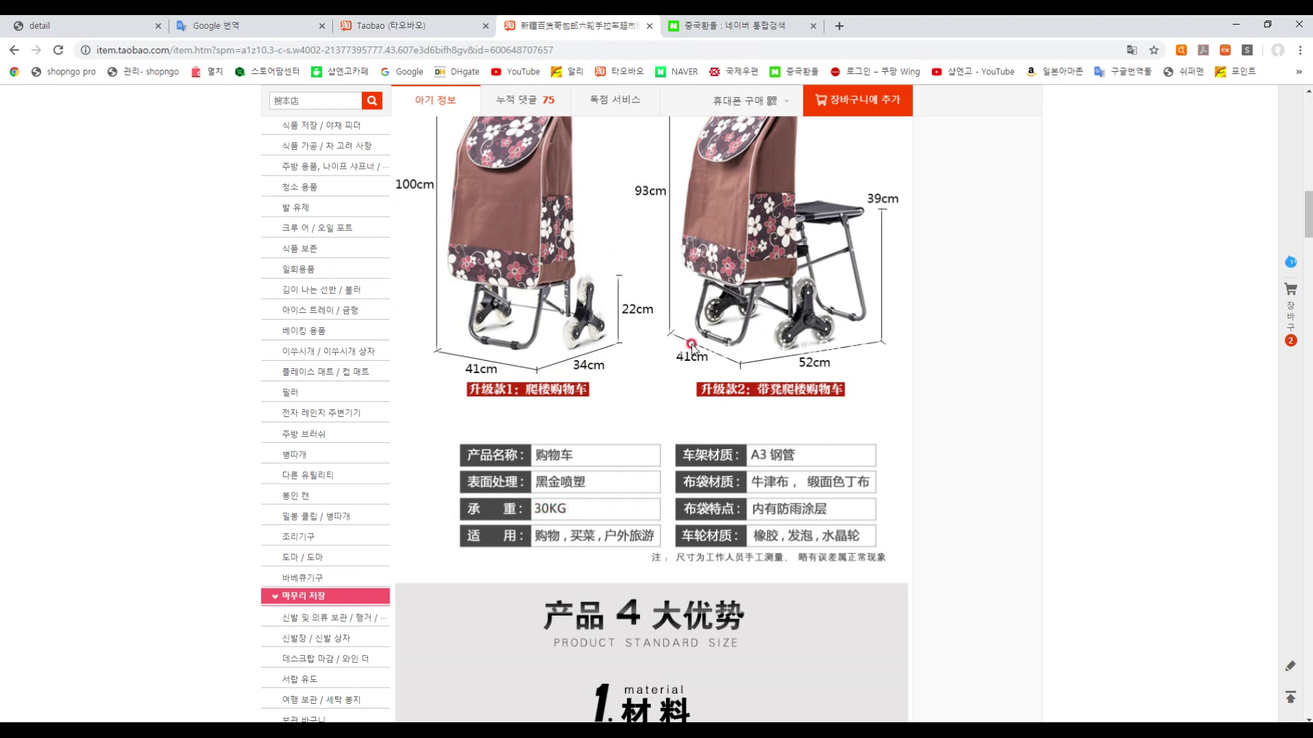
{"action": "scroll", "coordinate": [724, 335], "scroll_direction": "up", "scroll_amount": 3}
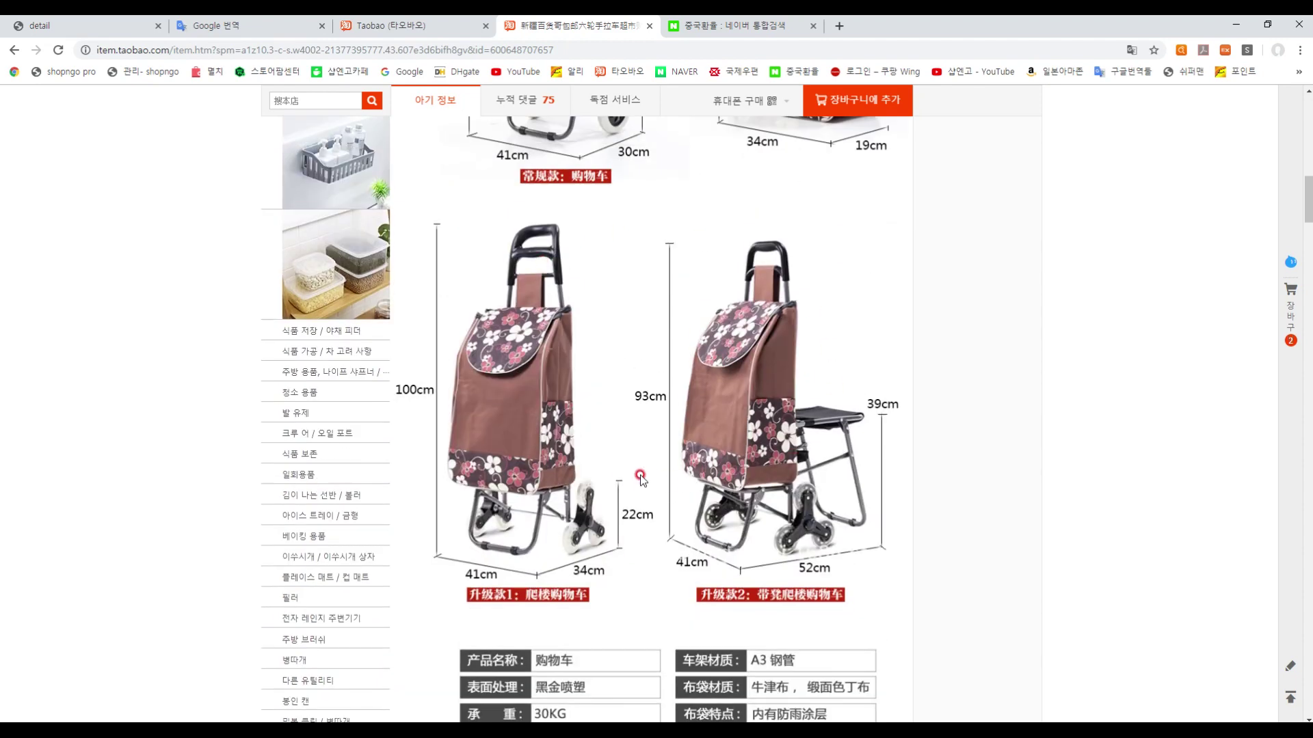
{"action": "scroll", "coordinate": [533, 405], "scroll_direction": "down", "scroll_amount": 3}
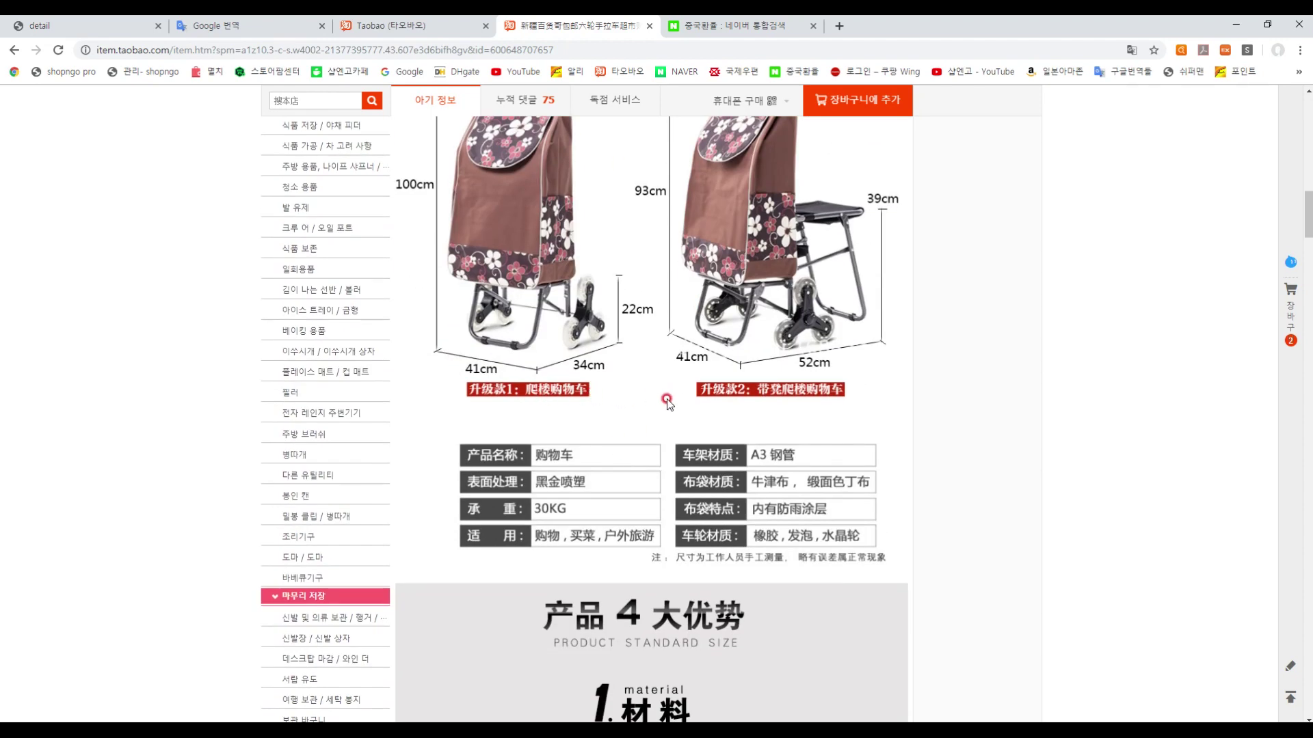
{"action": "scroll", "coordinate": [668, 402], "scroll_direction": "down", "scroll_amount": 5}
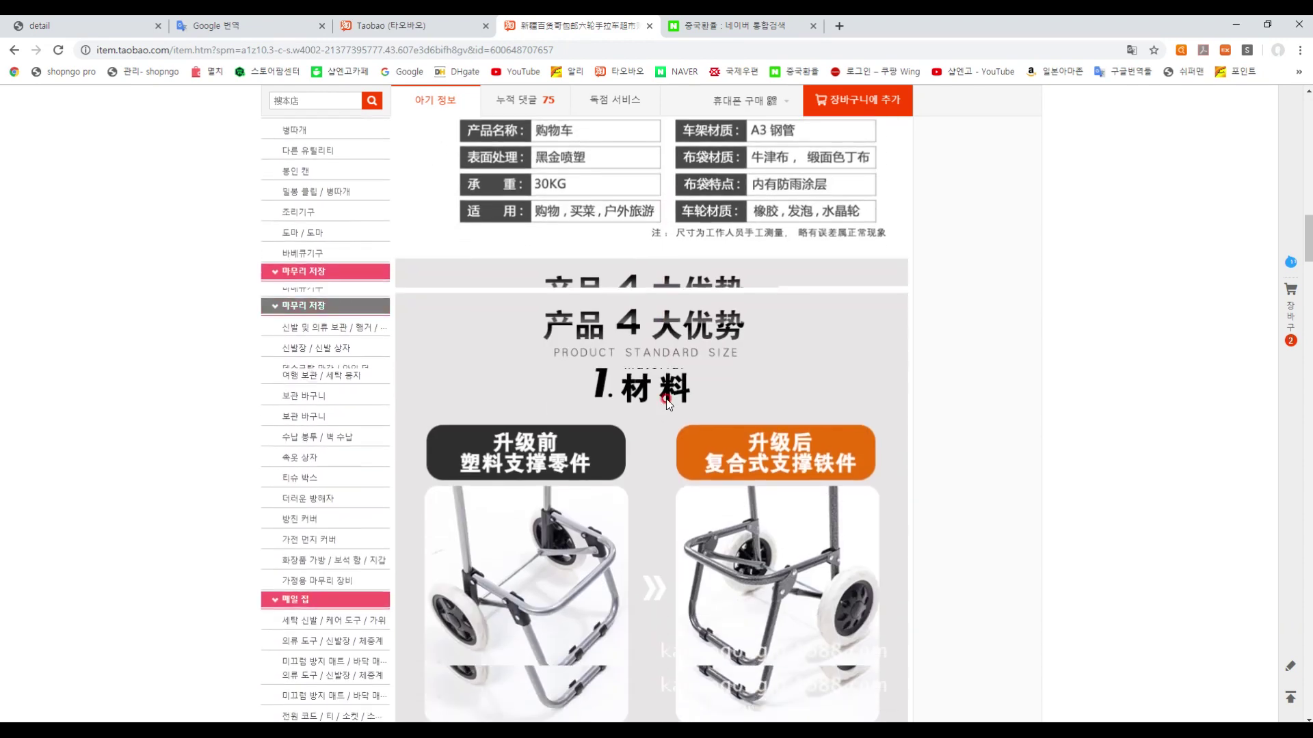
{"action": "scroll", "coordinate": [667, 400], "scroll_direction": "down", "scroll_amount": 18}
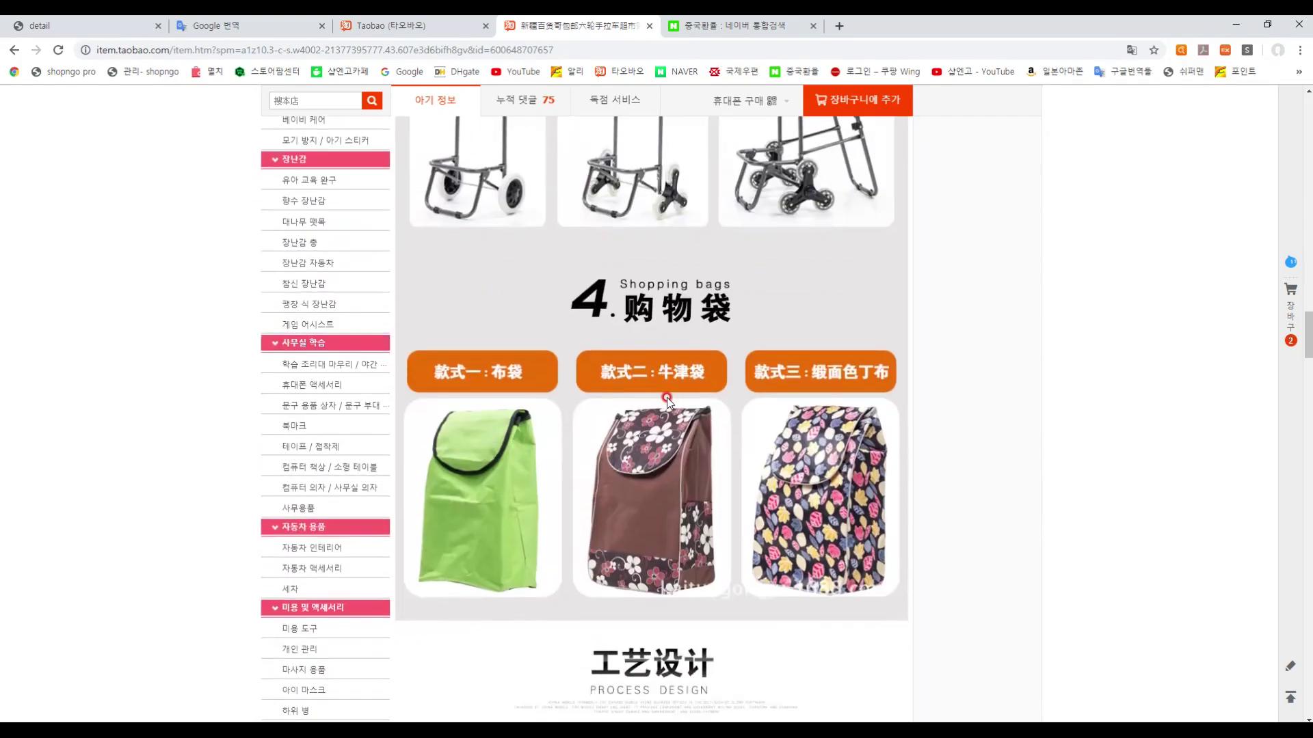
{"action": "scroll", "coordinate": [667, 400], "scroll_direction": "up", "scroll_amount": 20}
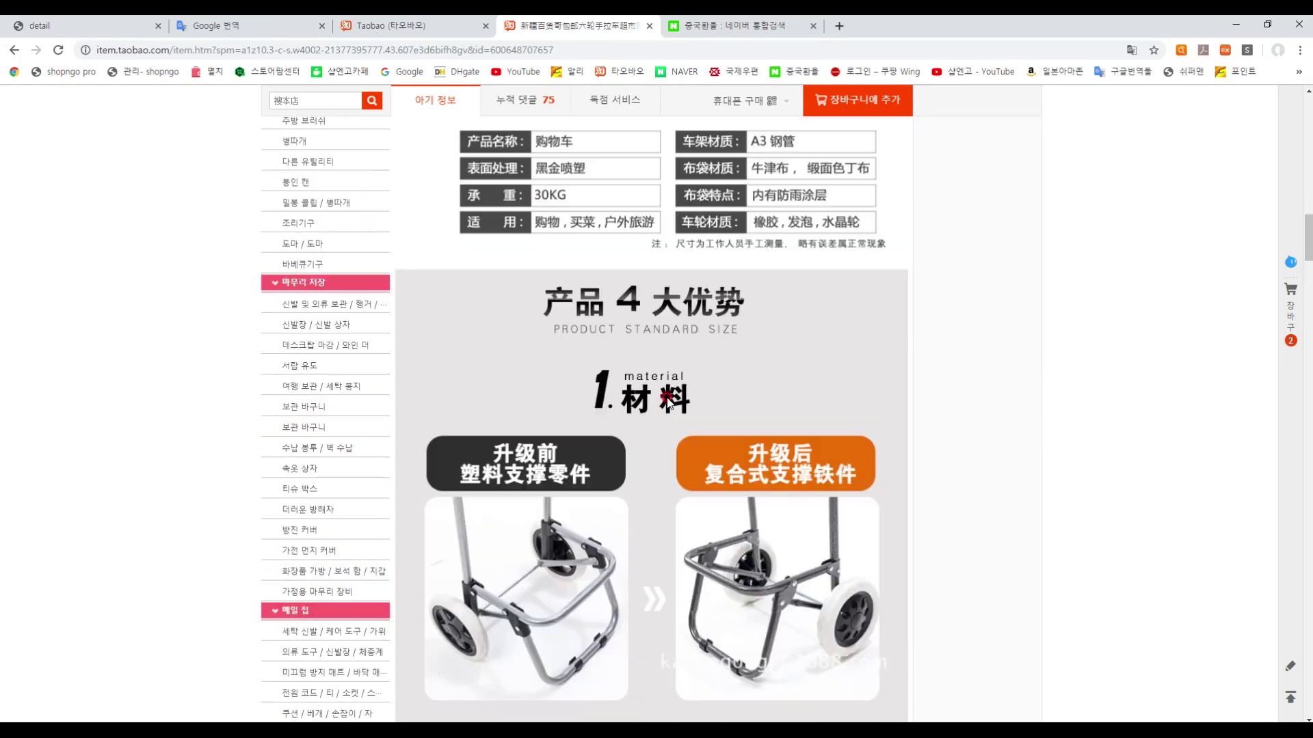
{"action": "scroll", "coordinate": [666, 400], "scroll_direction": "up", "scroll_amount": 14}
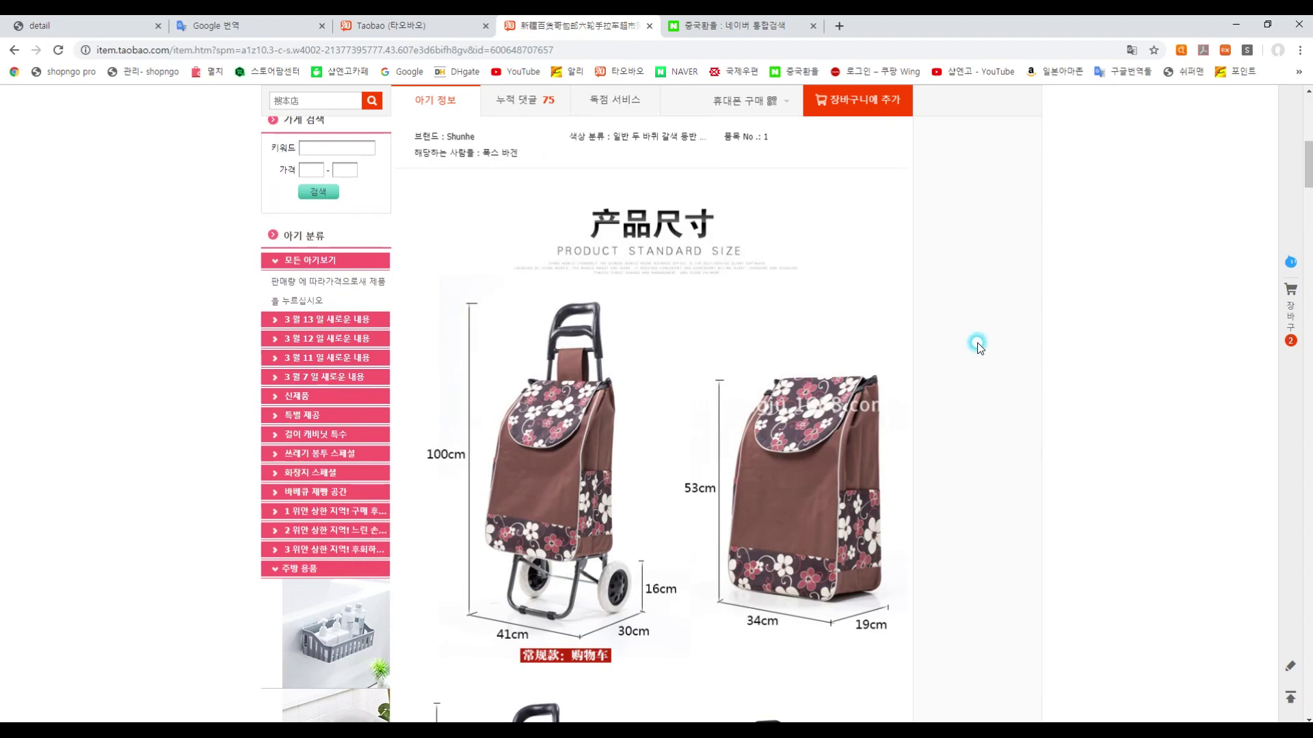
{"action": "scroll", "coordinate": [978, 345], "scroll_direction": "up", "scroll_amount": 10}
{"action": "scroll", "coordinate": [977, 345], "scroll_direction": "down", "scroll_amount": 5}
{"action": "scroll", "coordinate": [978, 345], "scroll_direction": "up", "scroll_amount": 3}
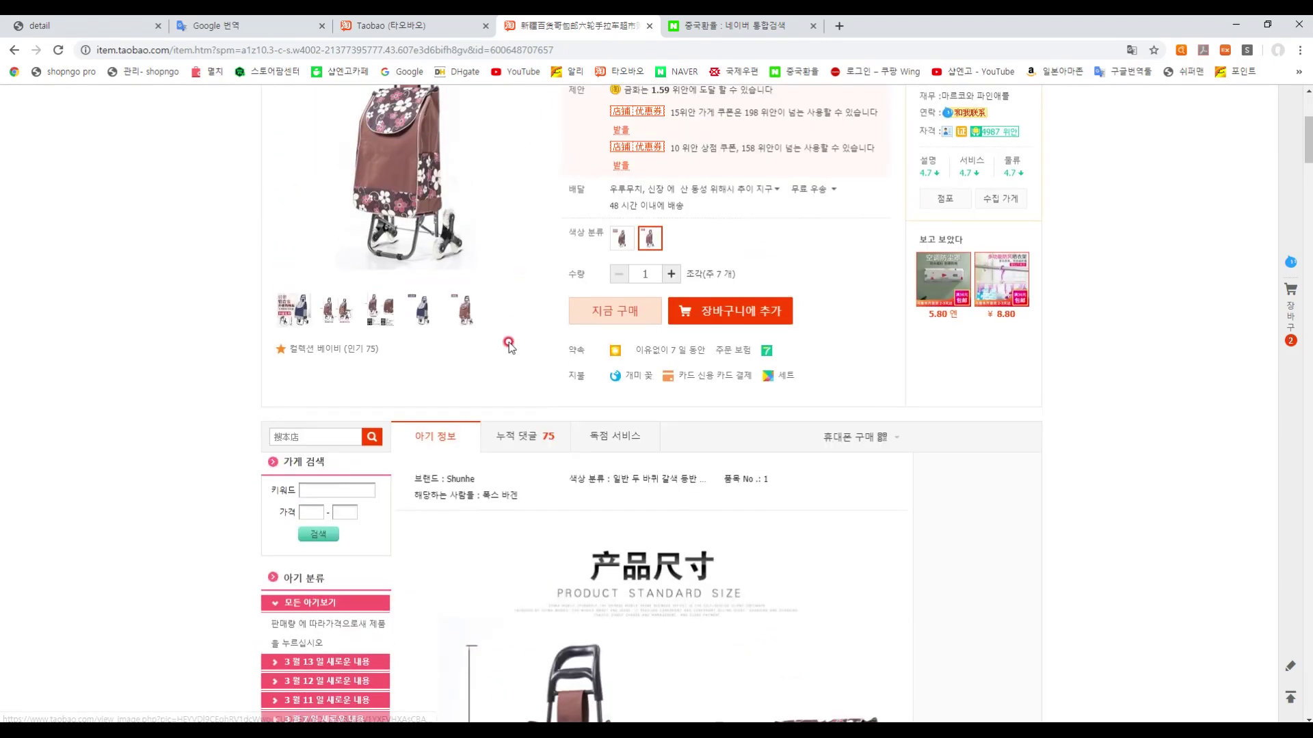
{"action": "scroll", "coordinate": [509, 347], "scroll_direction": "up", "scroll_amount": 2}
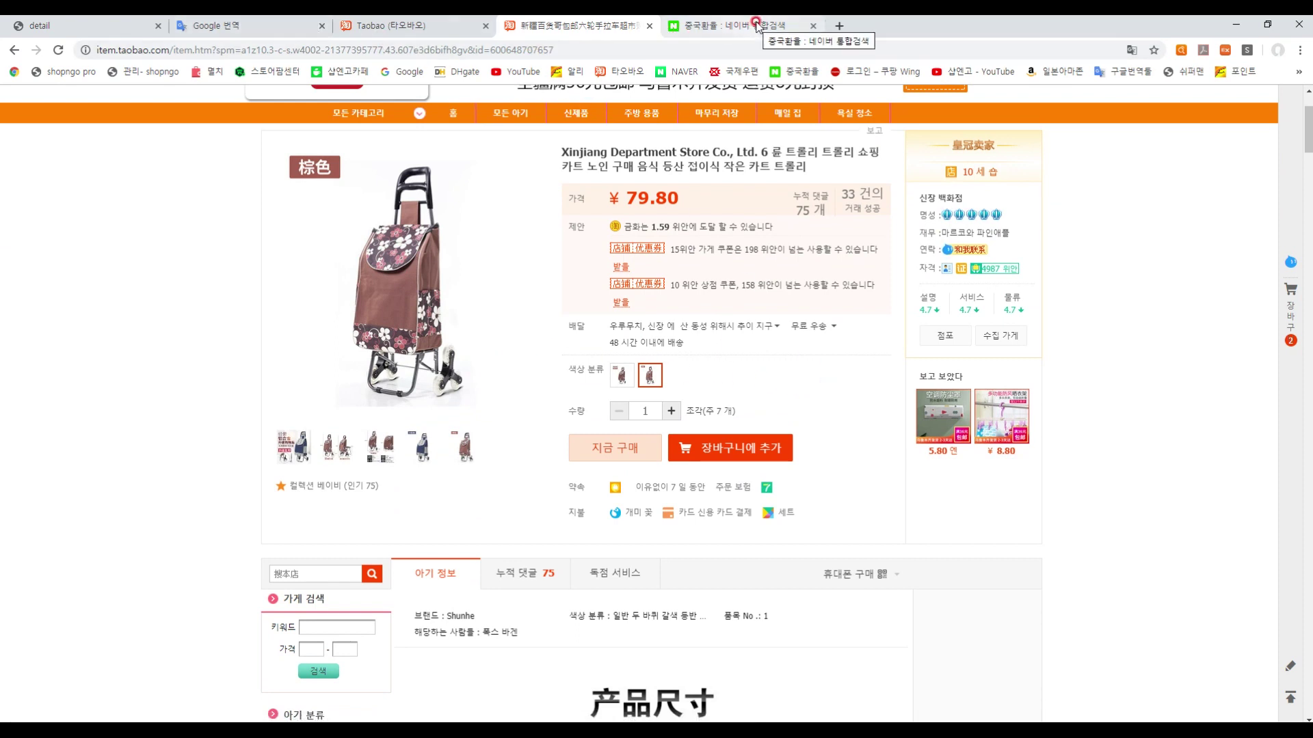
Open the international shipping rate table (국제배송요율표) on the Shipperman site and look up the business rate for weight 2
{"action": "left_click", "coordinate": [113, 24]}
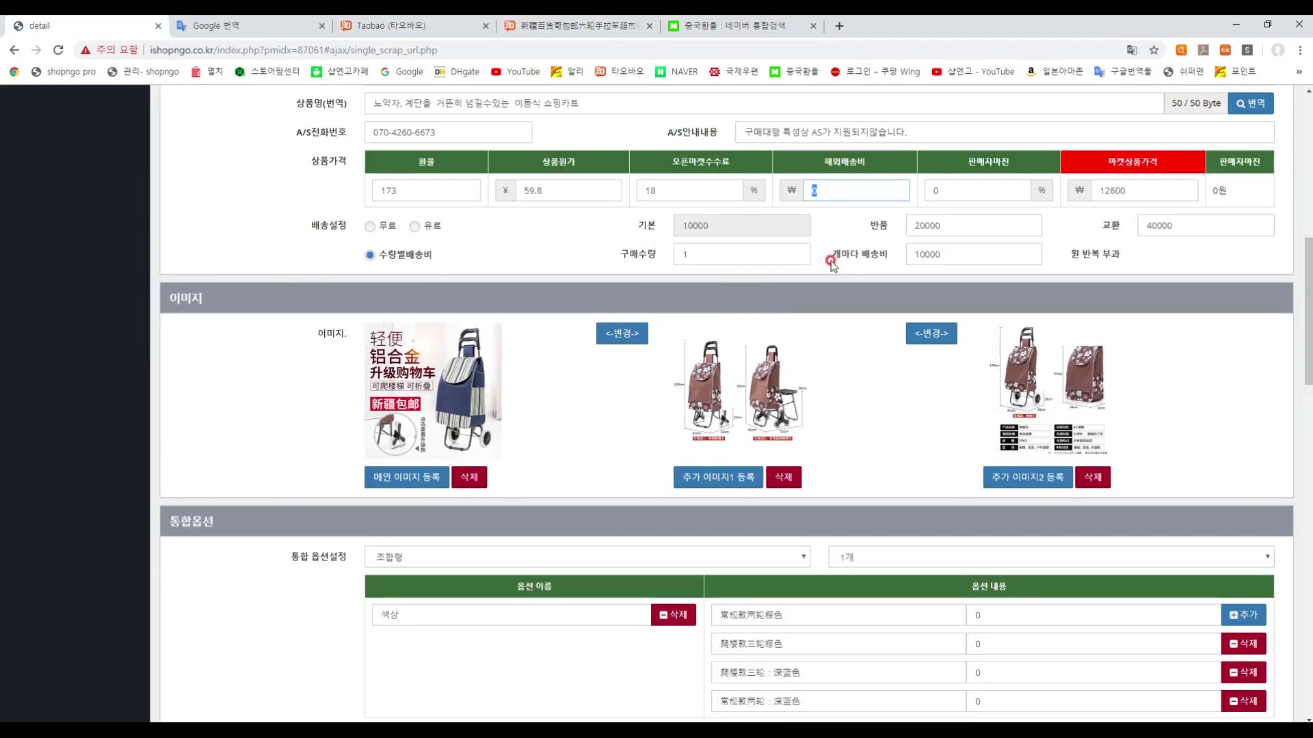
{"action": "left_click", "coordinate": [876, 188]}
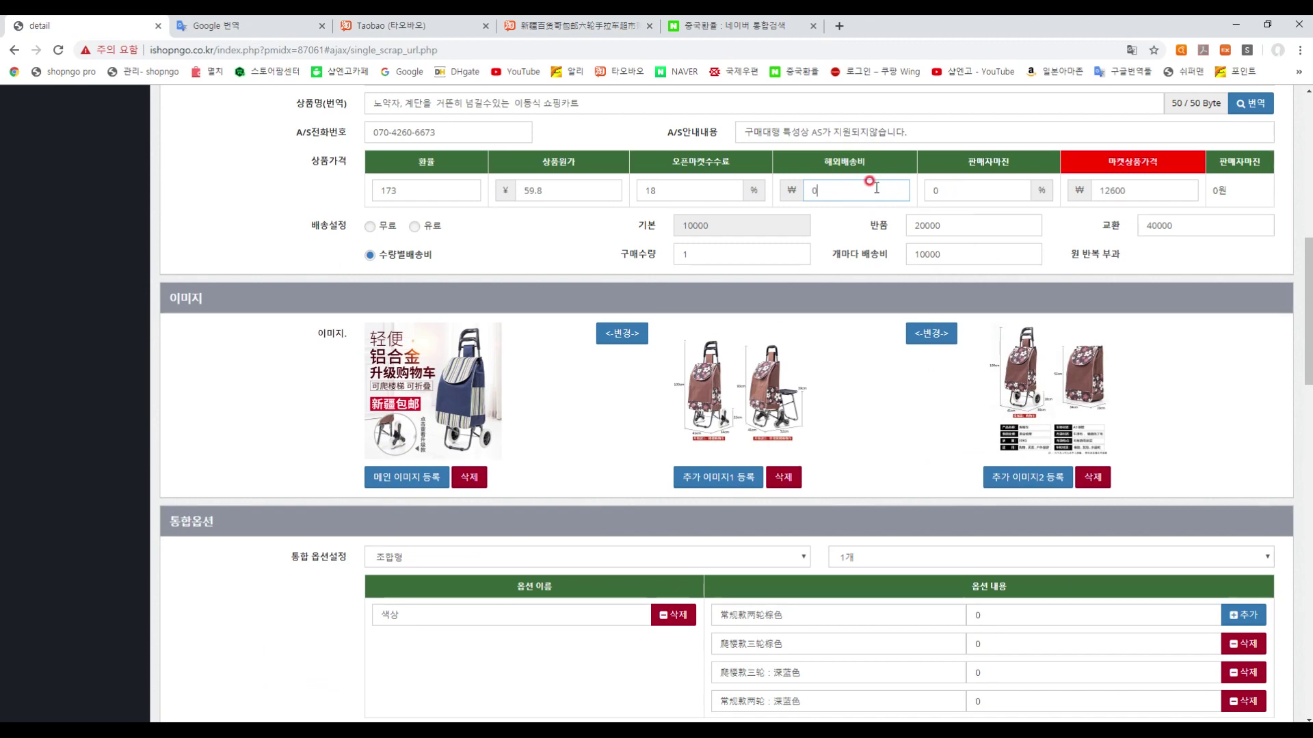
{"action": "left_click", "coordinate": [724, 28]}
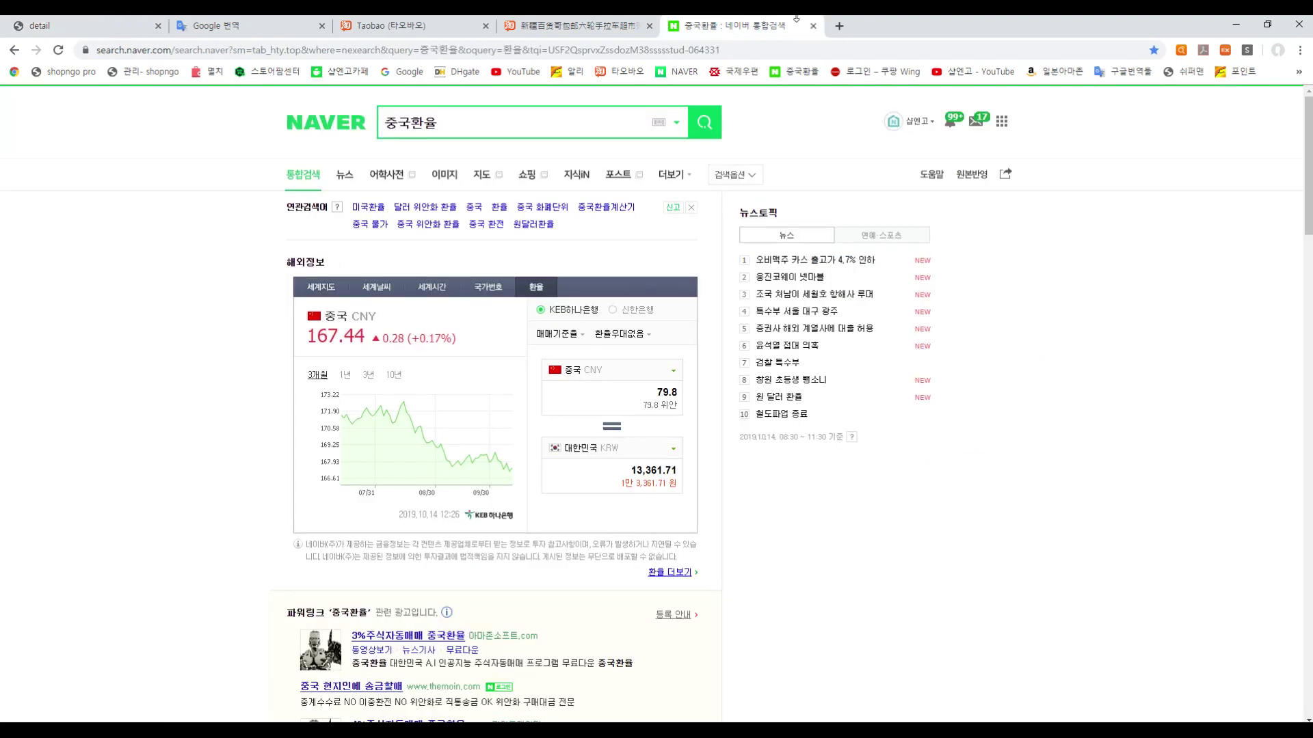
{"action": "left_click", "coordinate": [1287, 81]}
{"action": "left_click", "coordinate": [1297, 72]}
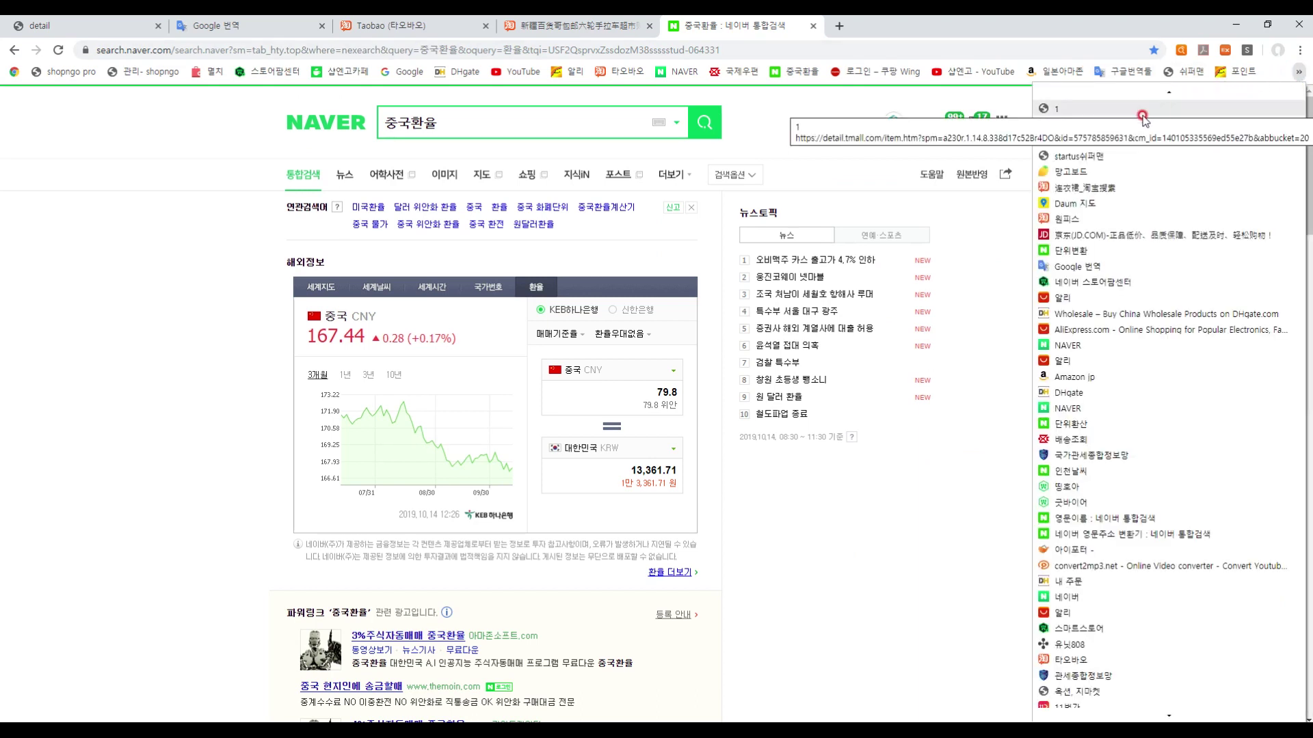
{"action": "scroll", "coordinate": [1105, 502], "scroll_direction": "down", "scroll_amount": 1}
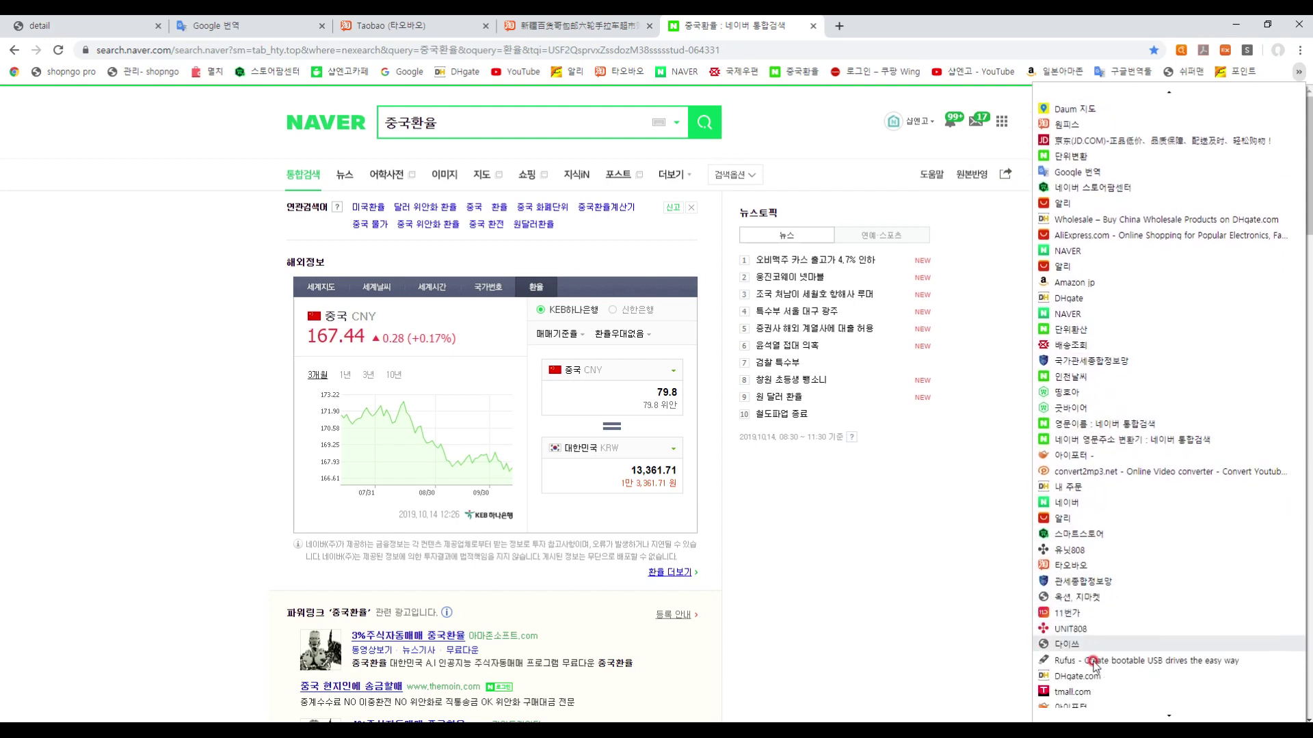
{"action": "scroll", "coordinate": [1094, 673], "scroll_direction": "down", "scroll_amount": 5}
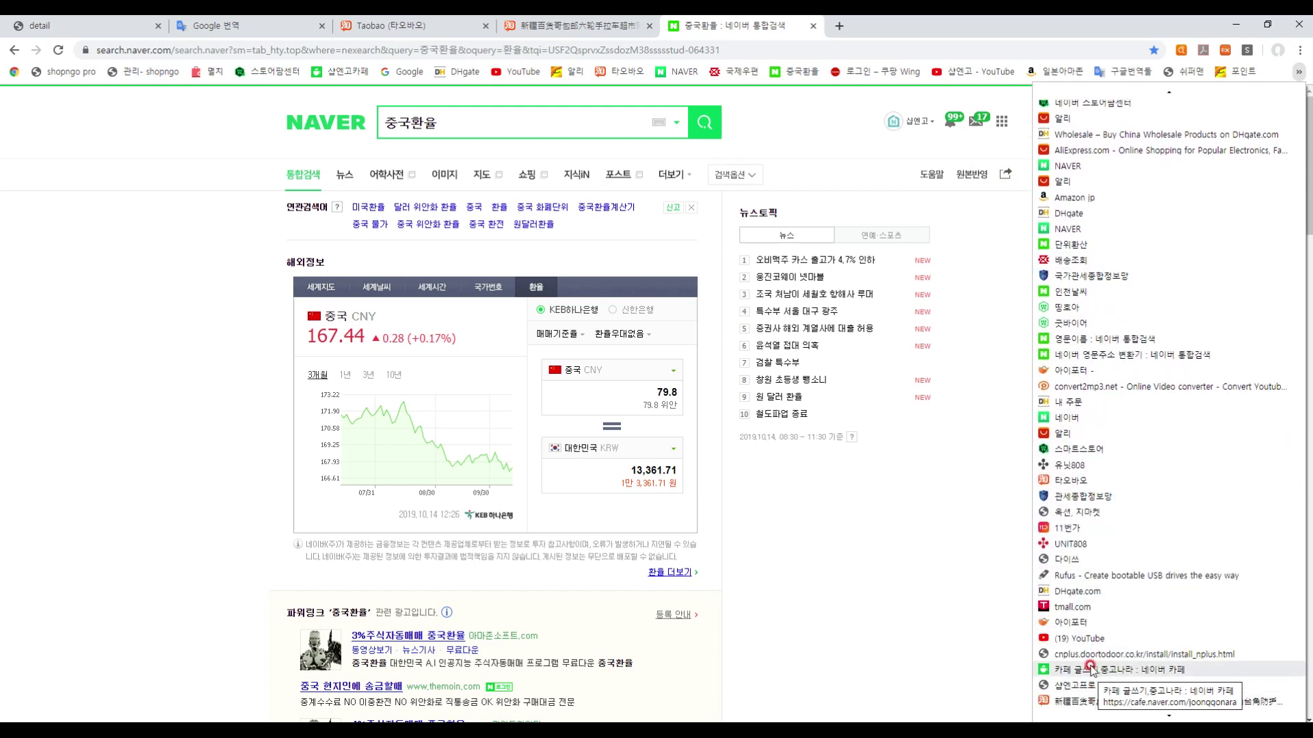
{"action": "scroll", "coordinate": [1094, 348], "scroll_direction": "up", "scroll_amount": 3}
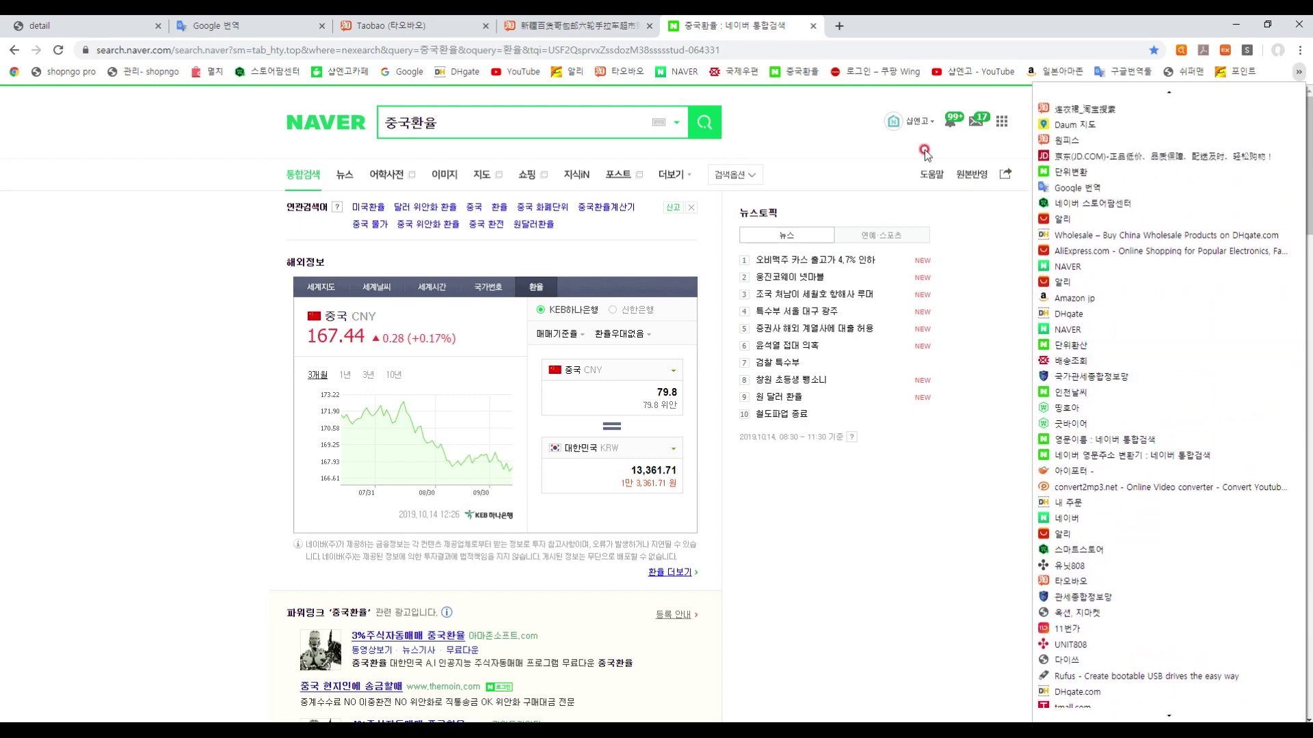
{"action": "left_click", "coordinate": [810, 127]}
{"action": "left_click", "coordinate": [1186, 71]}
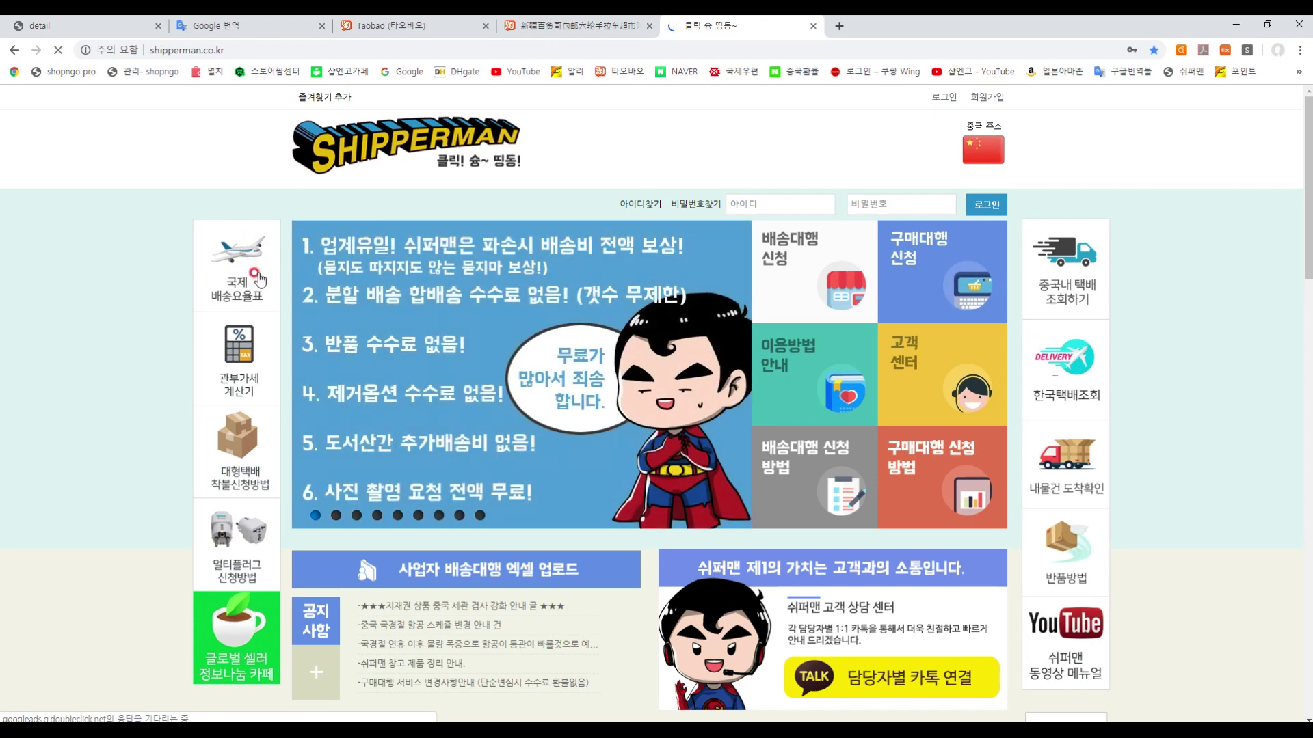
{"action": "left_click", "coordinate": [232, 273]}
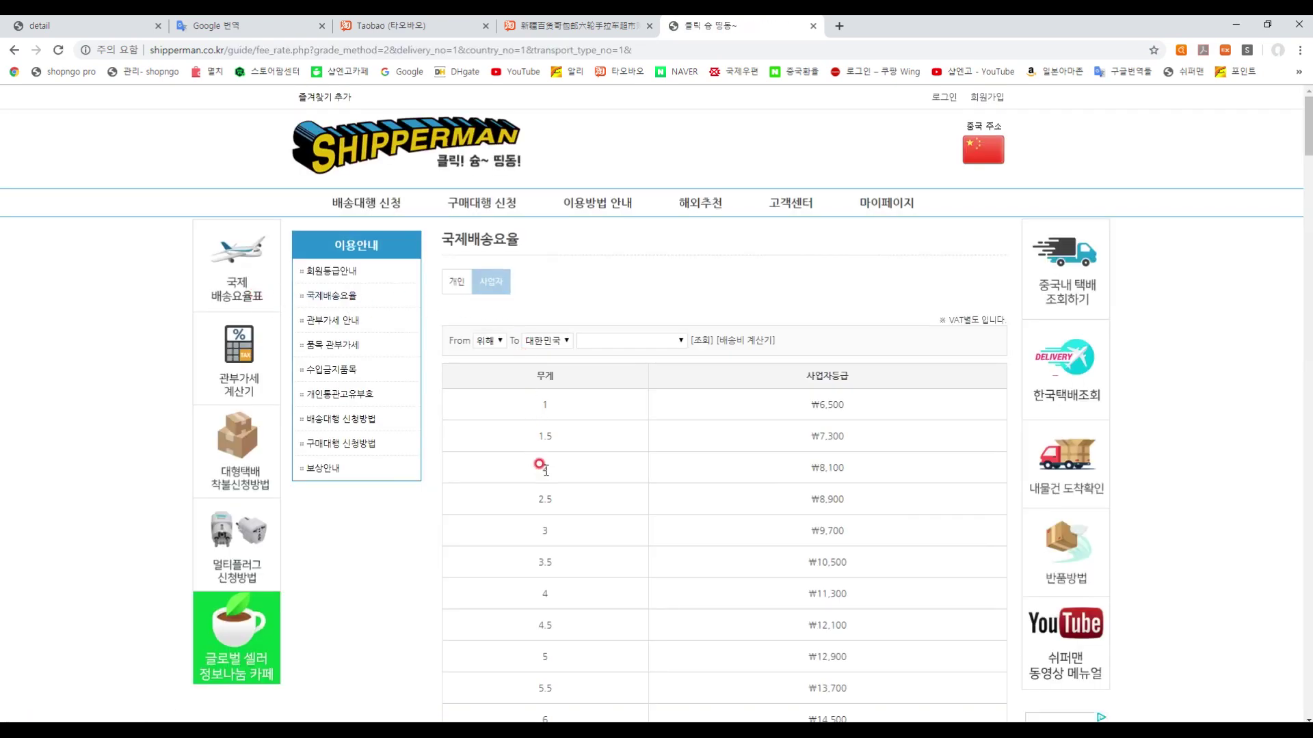
{"action": "left_click_drag", "start_coordinate": [698, 467], "coordinate": [863, 473]}
{"action": "left_click", "coordinate": [618, 233]}
Back in the product form, set the overseas shipping fee (해외배송비) to 8100 and the seller margin (판매자마진) to 30%
{"action": "left_click", "coordinate": [92, 29]}
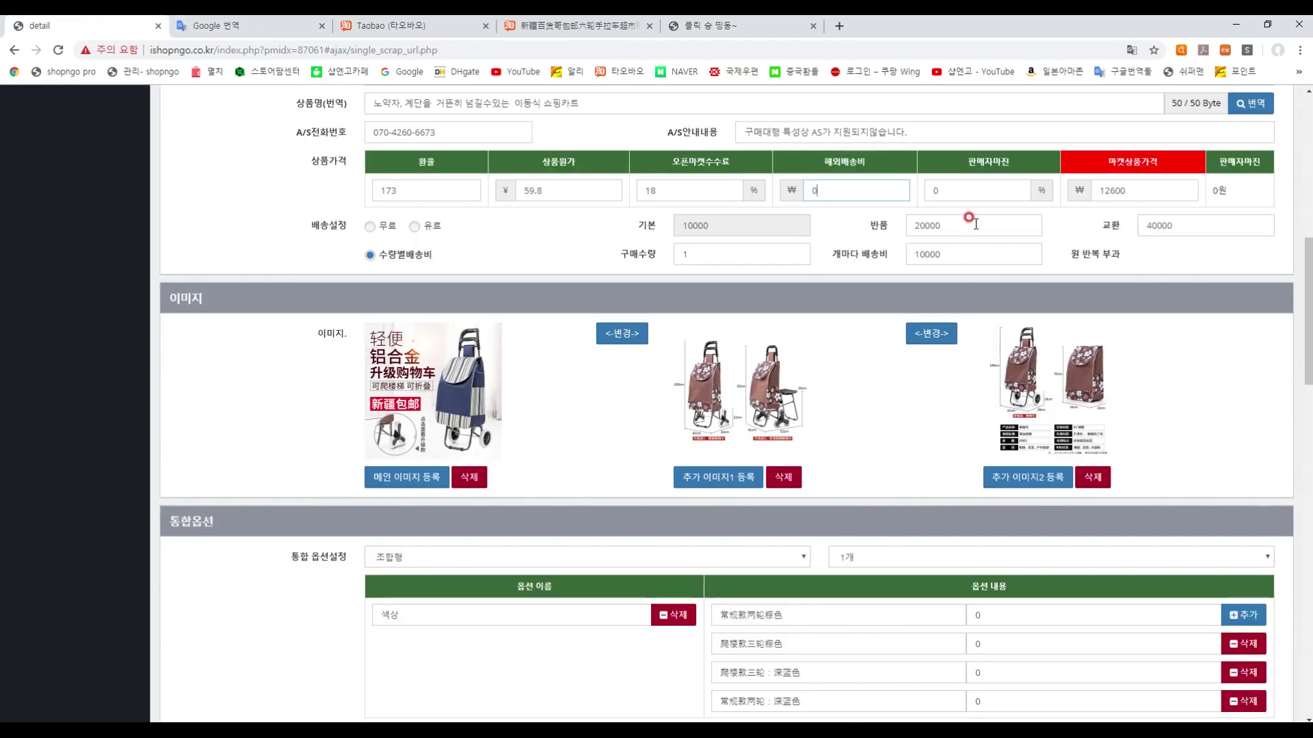
{"action": "type", "text": "8100"}
{"action": "key", "text": "Tab"}
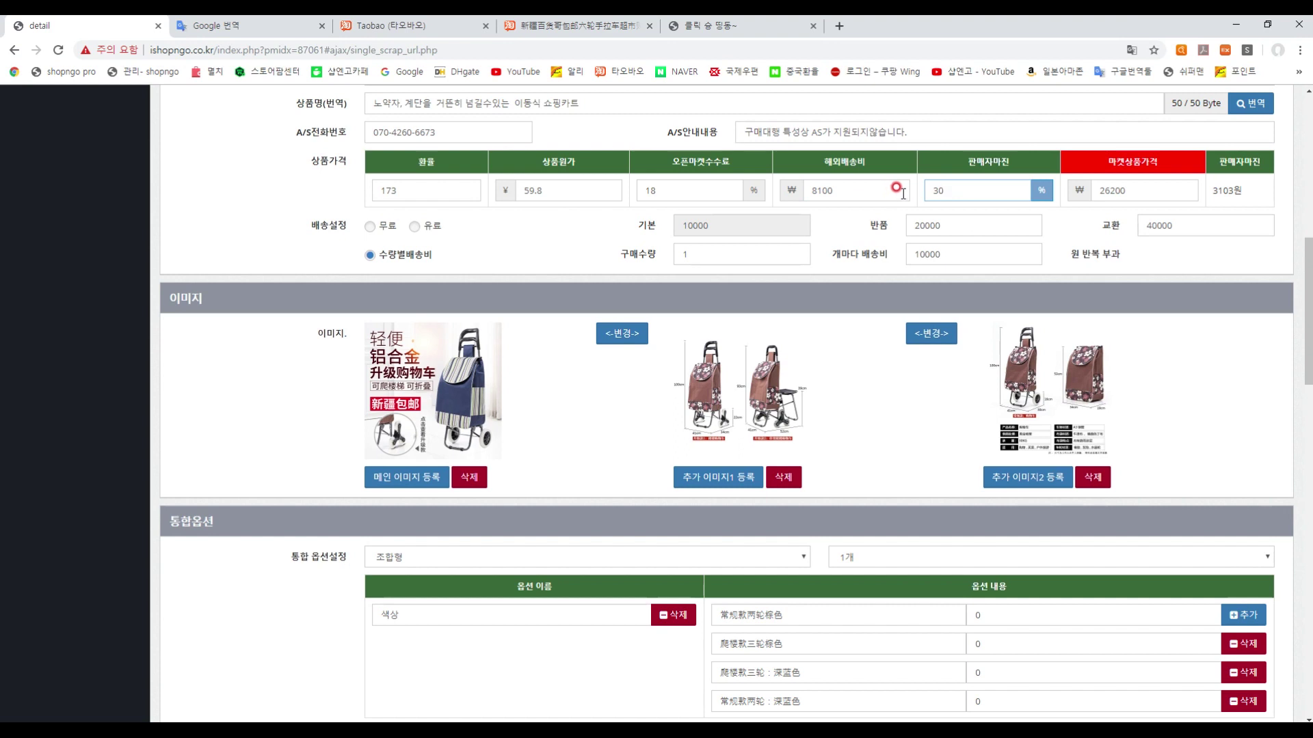
Review the calculated market price, the seller margin amount and the per-quantity shipping settings
{"action": "left_click_drag", "start_coordinate": [1144, 194], "coordinate": [1101, 191]}
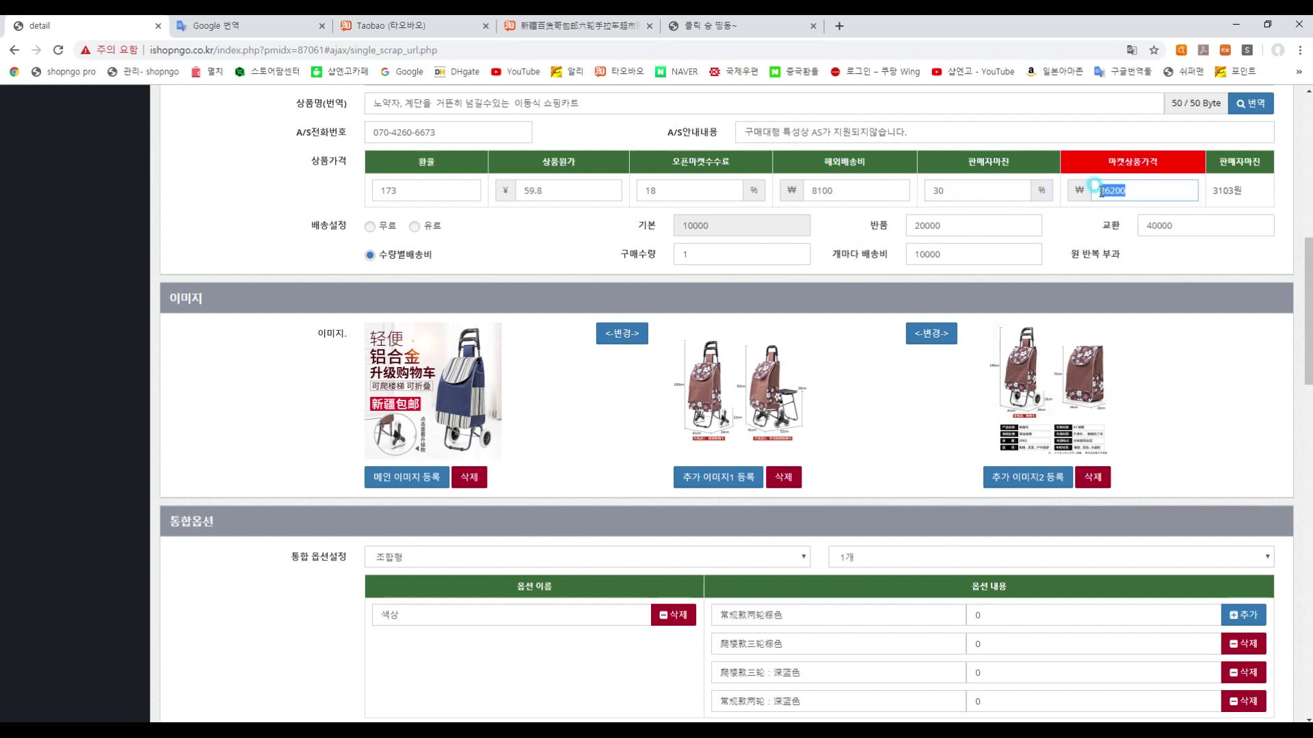
{"action": "mouse_move", "coordinate": [1212, 190]}
{"action": "left_mouse_down"}
{"action": "mouse_move", "coordinate": [1236, 194]}
{"action": "mouse_move", "coordinate": [1210, 191]}
{"action": "left_mouse_up"}
{"action": "left_click", "coordinate": [1216, 194]}
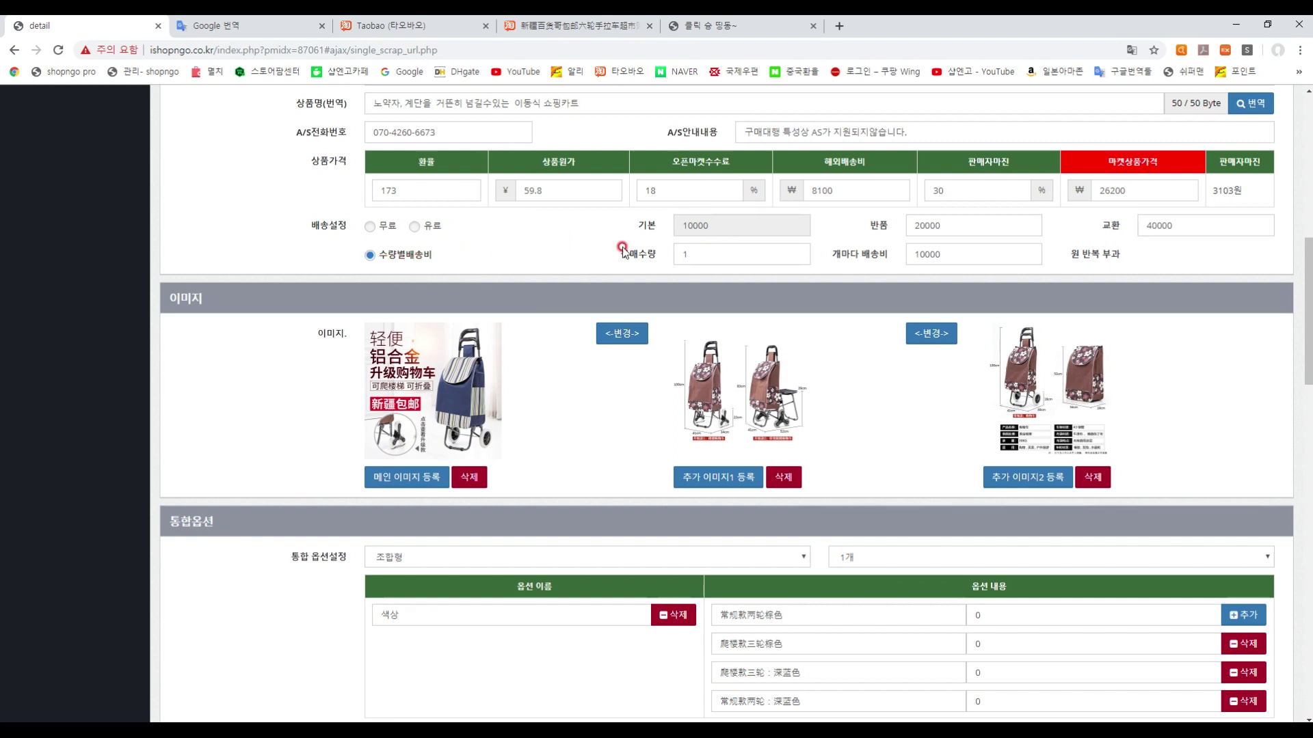
{"action": "left_click", "coordinate": [754, 252]}
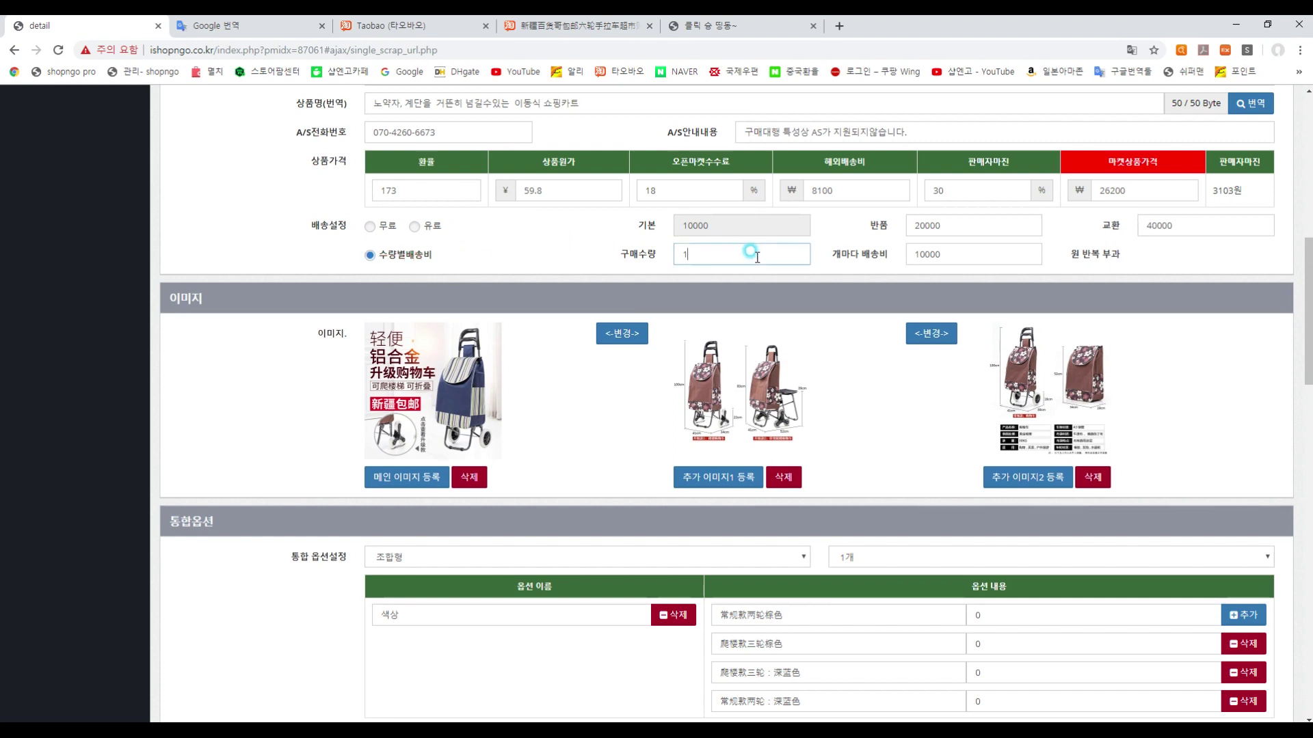
{"action": "left_click", "coordinate": [967, 248]}
{"action": "left_click", "coordinate": [1172, 260]}
Translate the colour option contents in the integrated options (통합옵션) section into Korean
{"action": "scroll", "coordinate": [1172, 260], "scroll_direction": "down", "scroll_amount": 4}
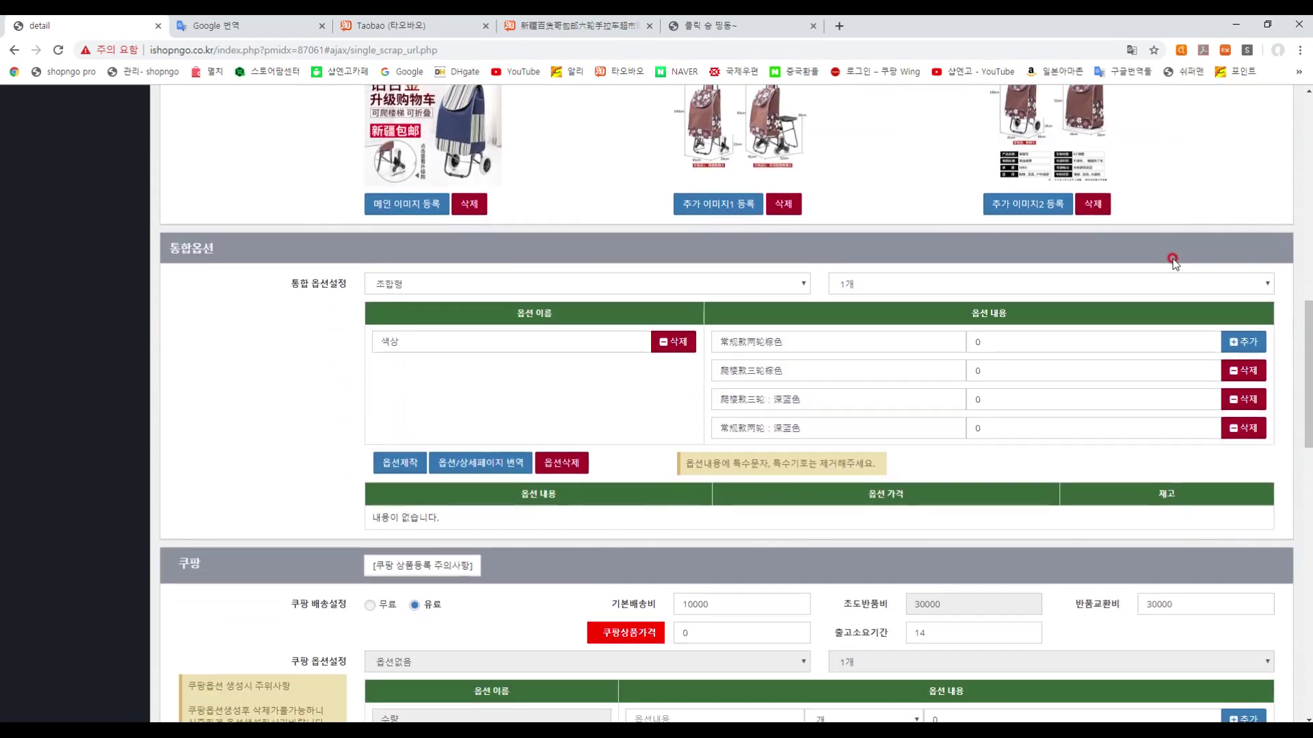
{"action": "scroll", "coordinate": [368, 392], "scroll_direction": "up", "scroll_amount": 5}
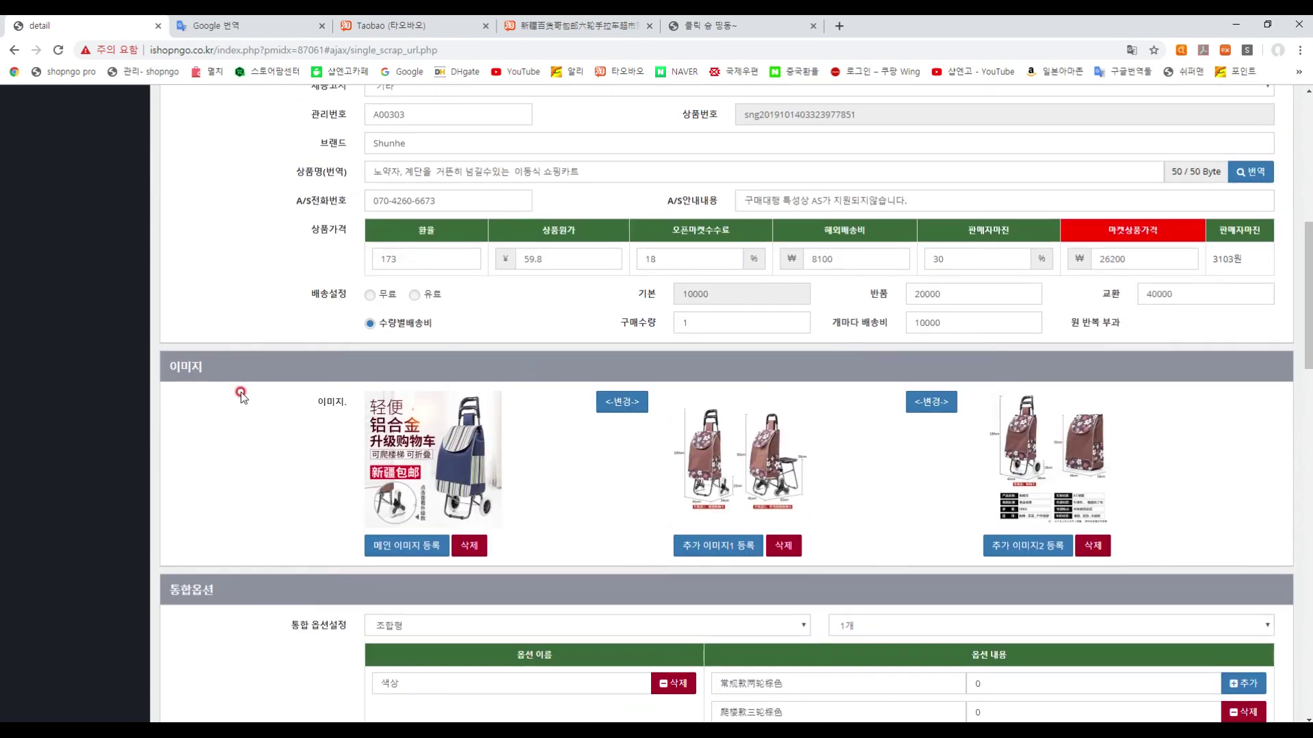
{"action": "scroll", "coordinate": [246, 384], "scroll_direction": "down", "scroll_amount": 7}
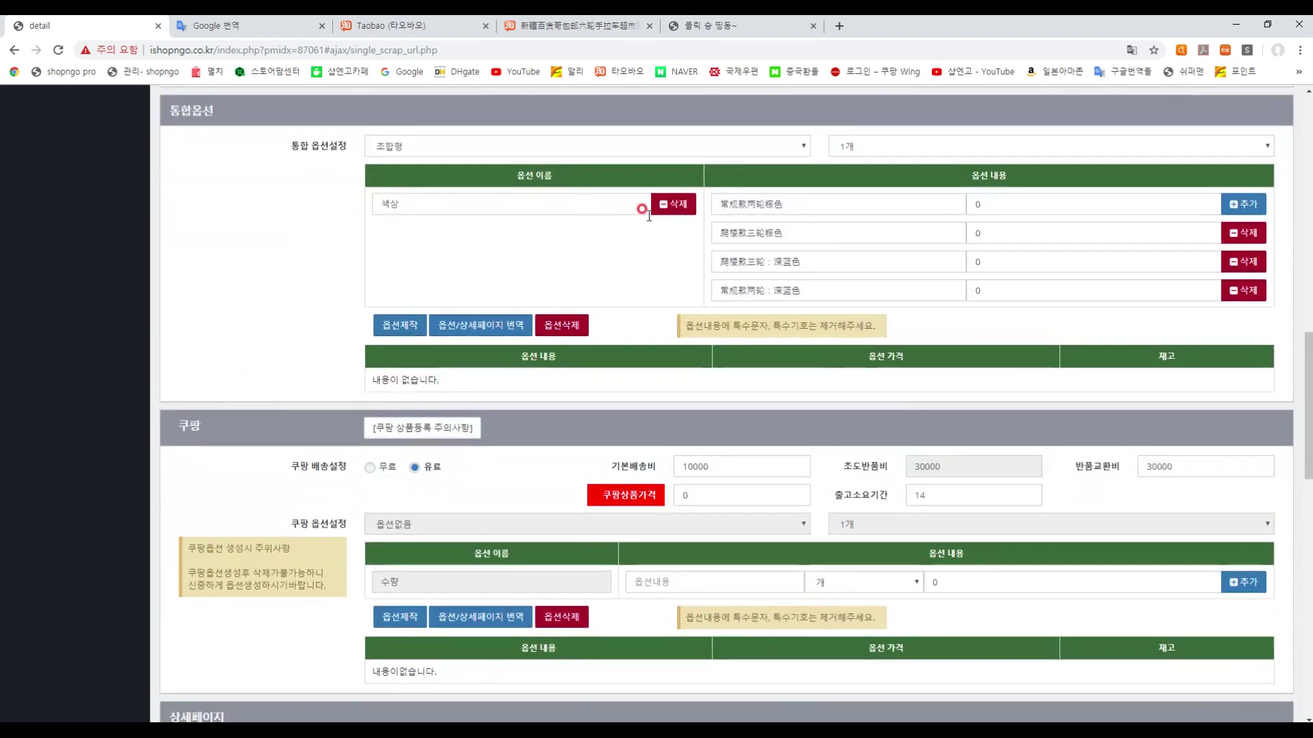
{"action": "left_click", "coordinate": [483, 329]}
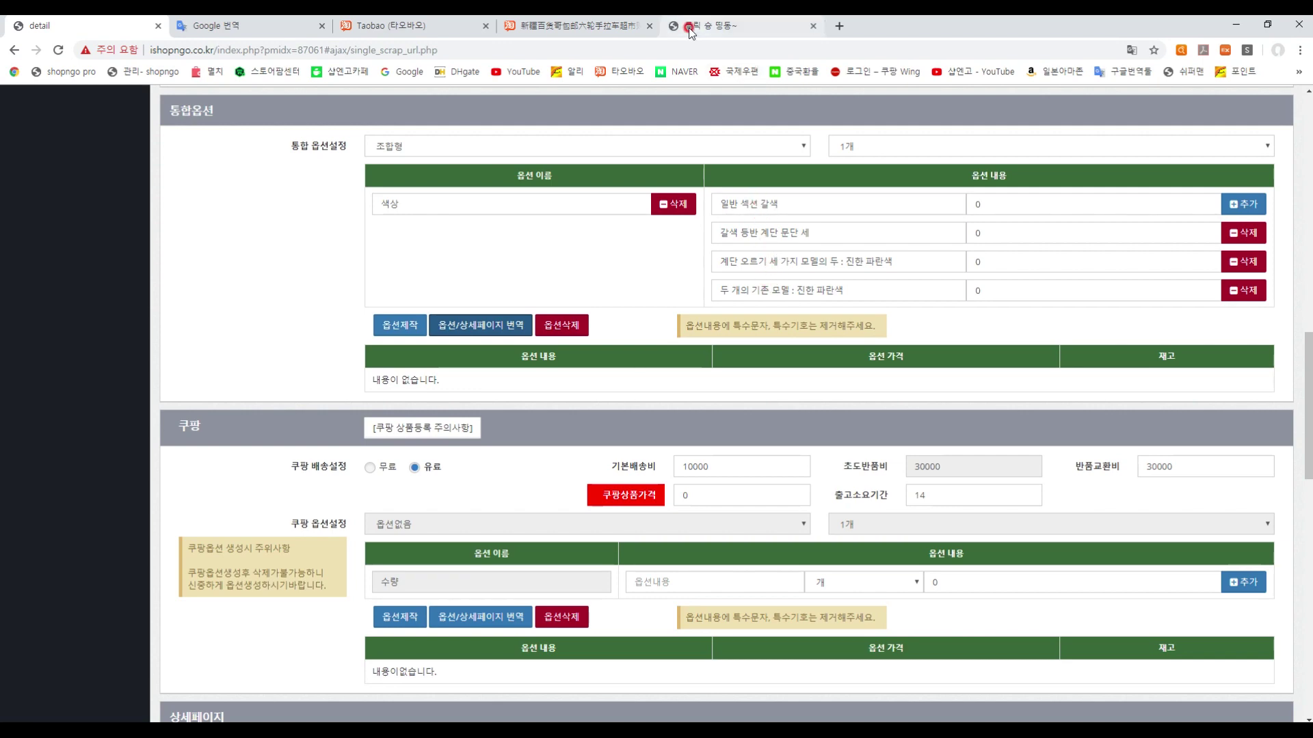
Compare the prices of the two-wheel and three-wheel brown options on the Taobao page, and return to the product form
{"action": "left_click", "coordinate": [546, 27]}
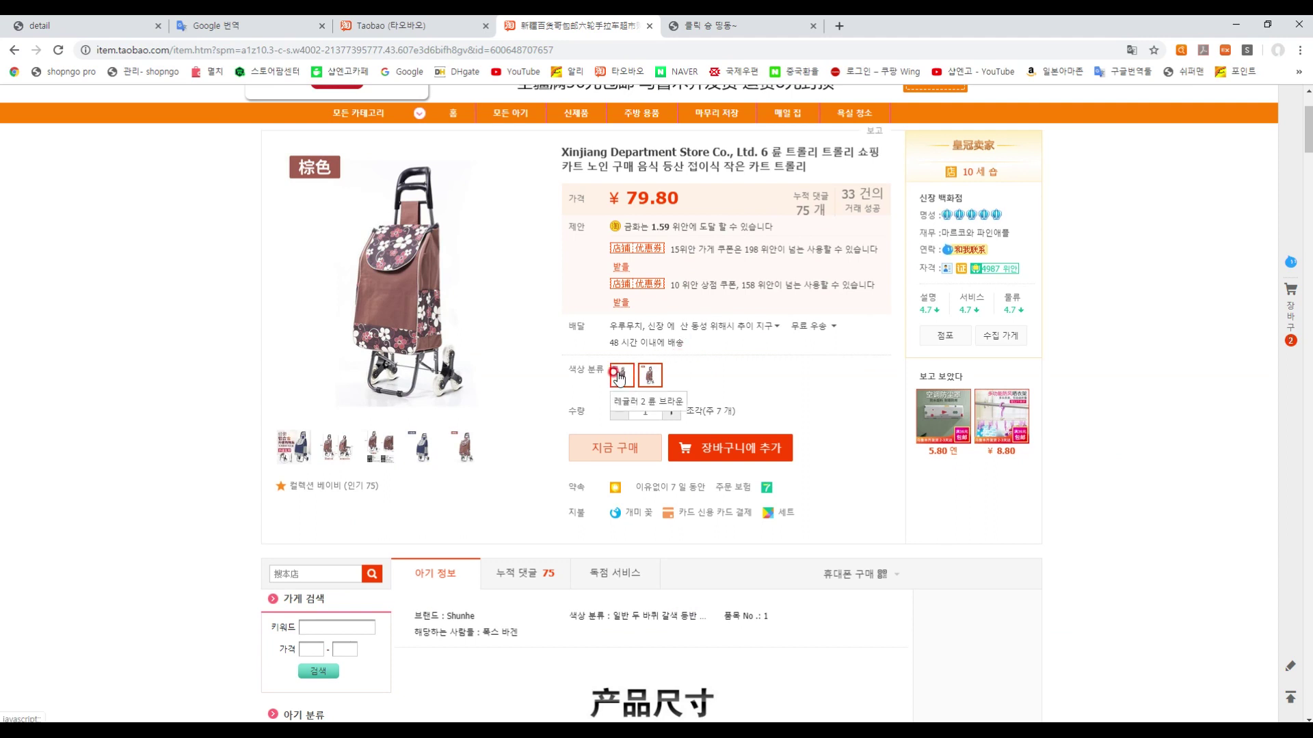
{"action": "left_click", "coordinate": [621, 376]}
{"action": "left_click", "coordinate": [625, 378]}
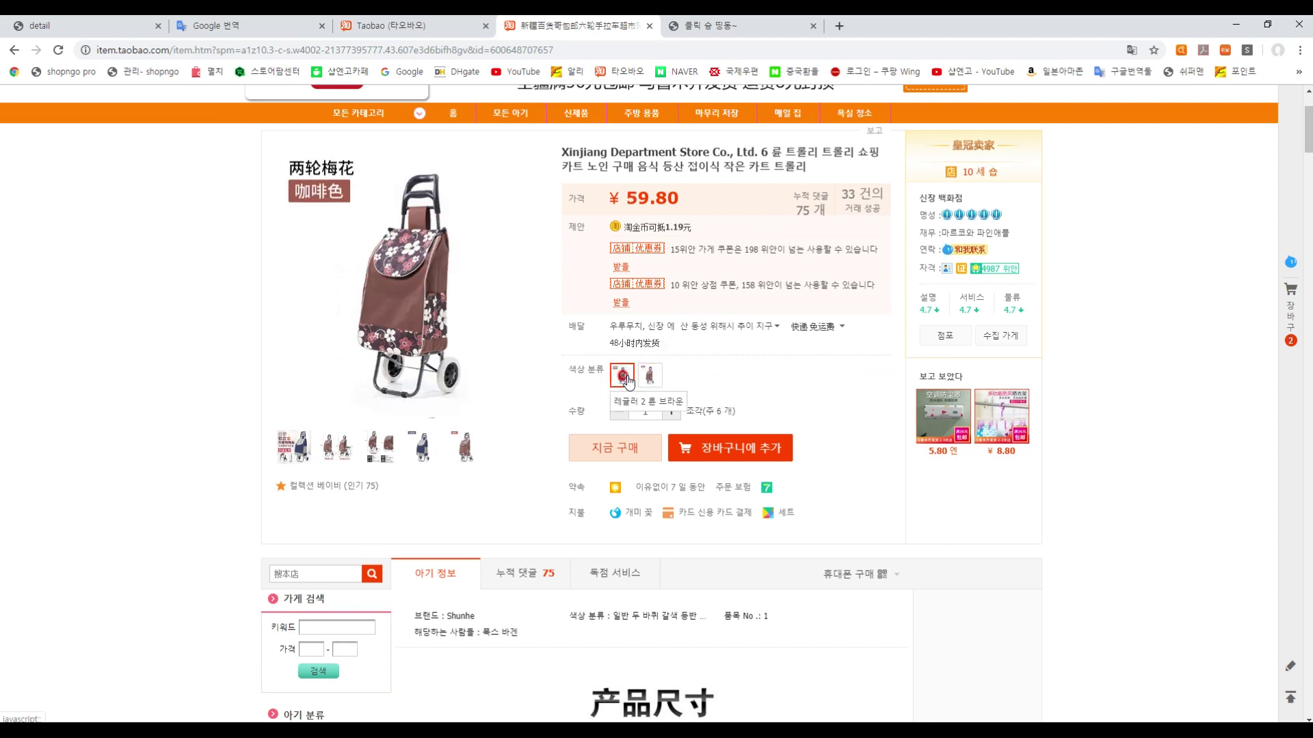
{"action": "left_click", "coordinate": [639, 376]}
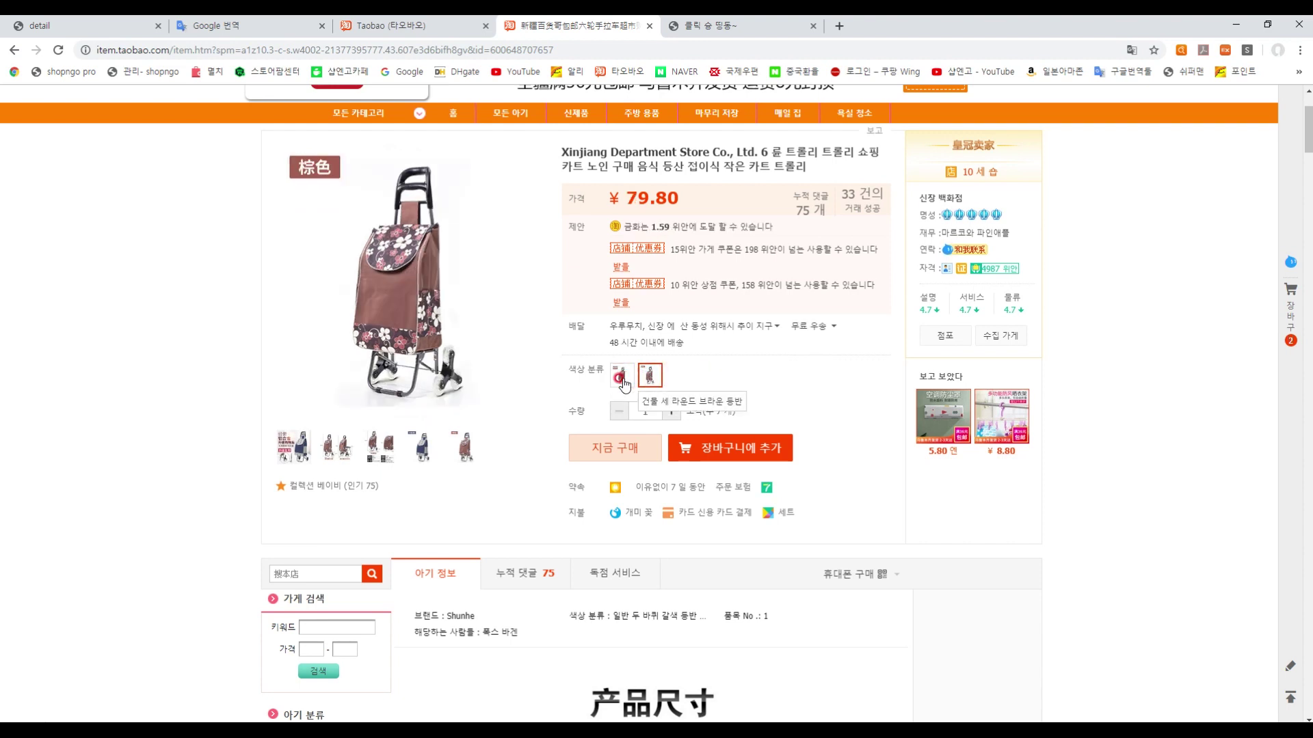
{"action": "left_click", "coordinate": [626, 378]}
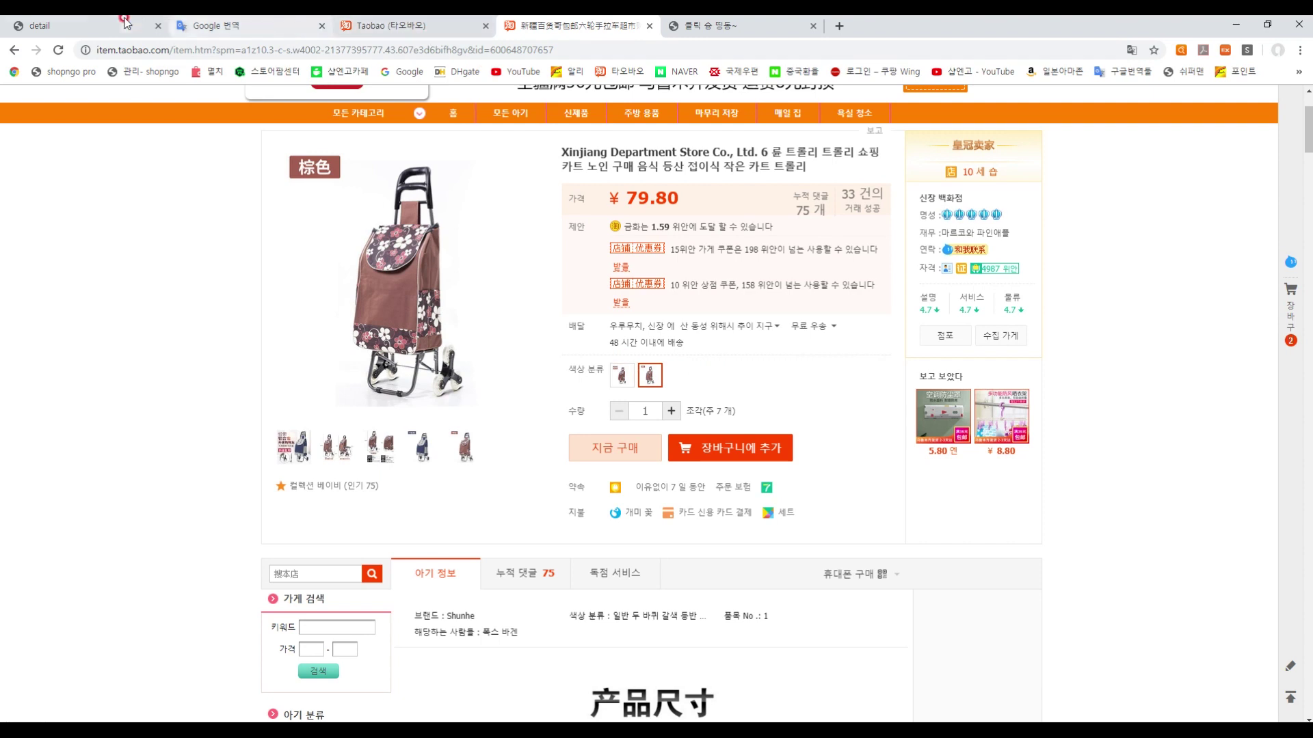
{"action": "left_click", "coordinate": [103, 25]}
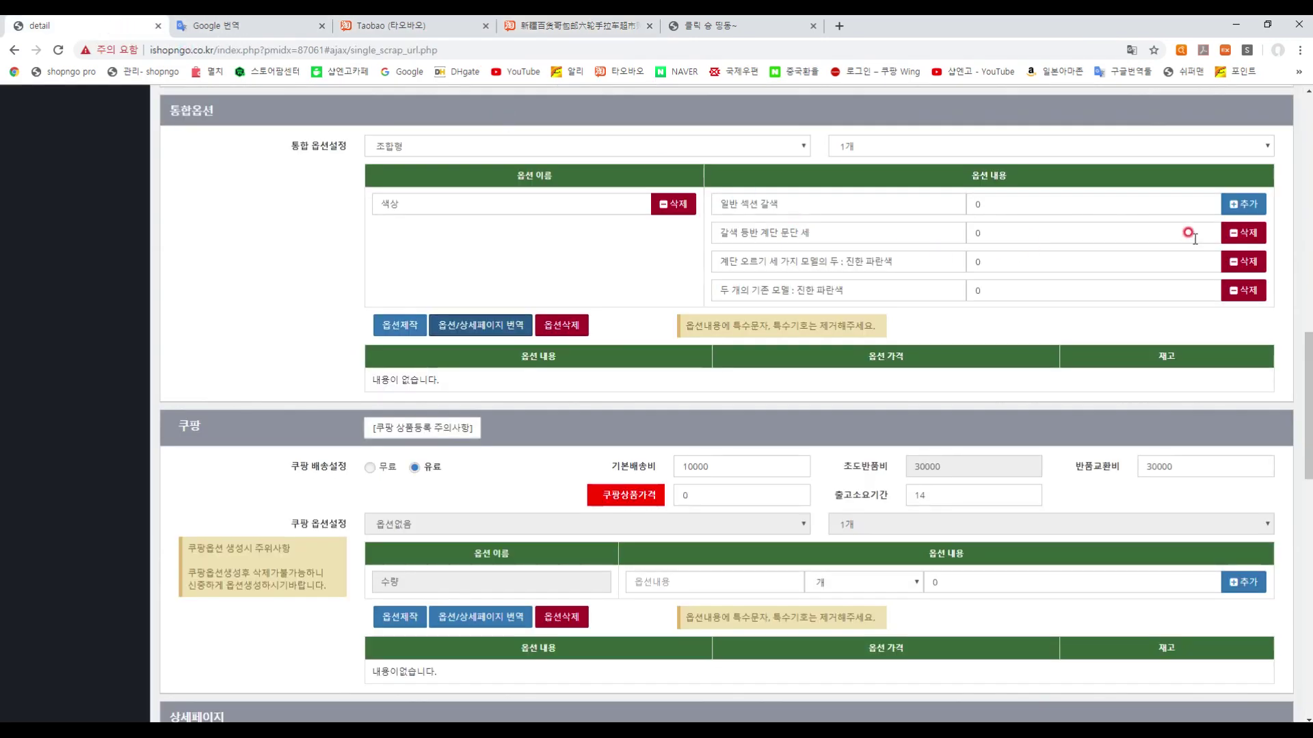
Delete the two dark-blue options from the integrated options (통합옵션) and rename the remaining two 갈색 2륜바퀴 and 갈색 3륜바퀴
{"action": "left_click", "coordinate": [1246, 266]}
{"action": "left_click", "coordinate": [1247, 265]}
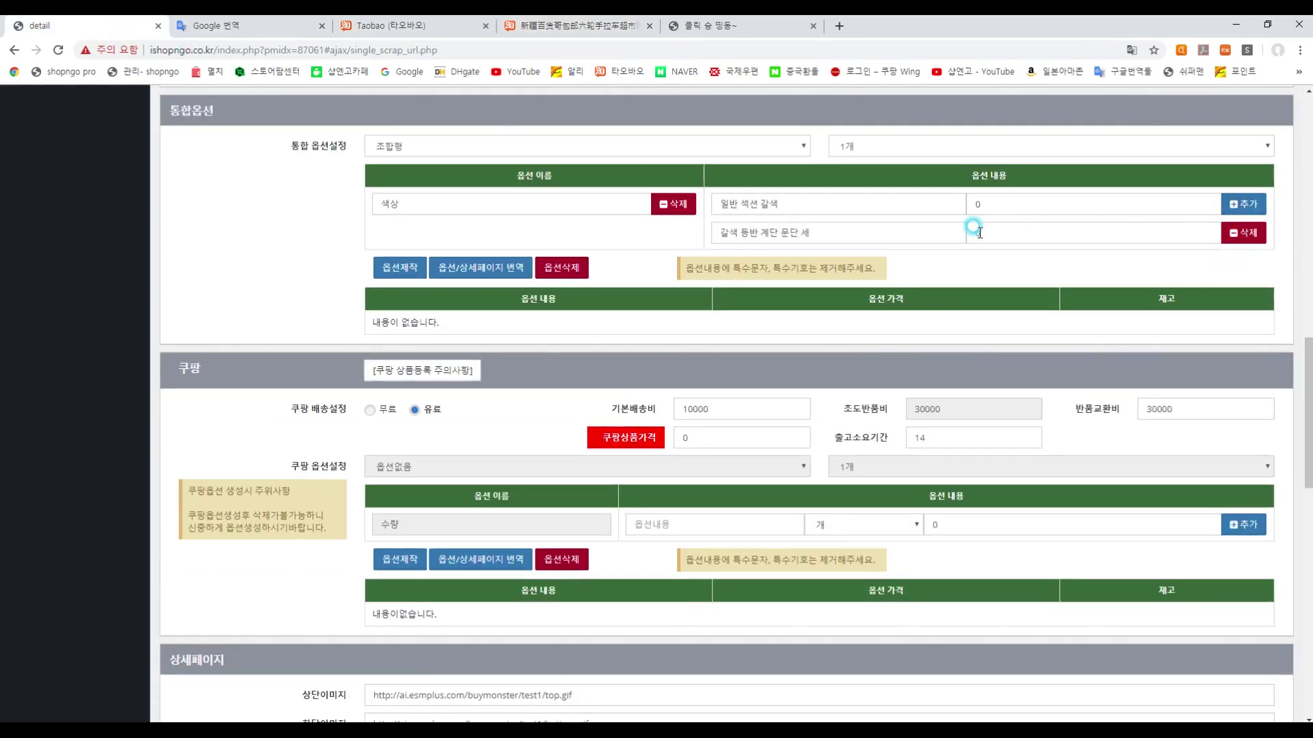
{"action": "left_click_drag", "start_coordinate": [834, 203], "coordinate": [684, 209]}
{"action": "type", "text": "갈색 2륜바퀴"}
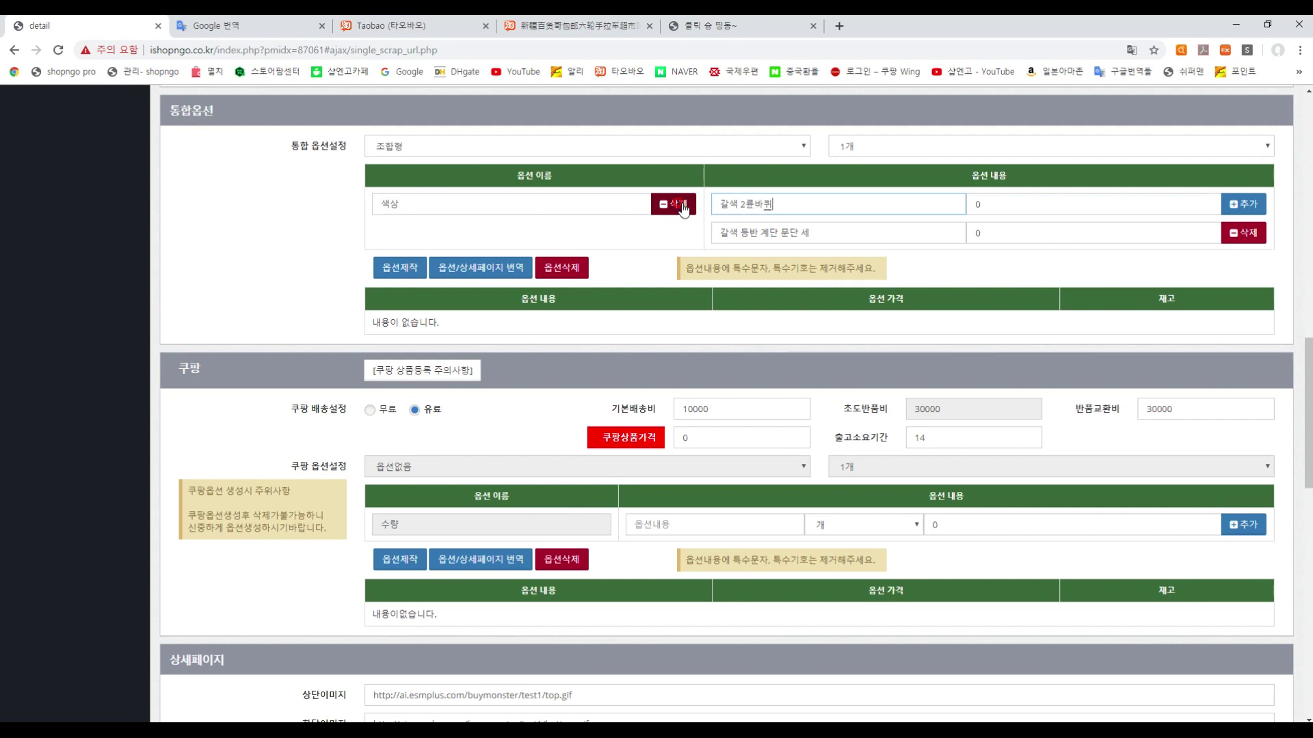
{"action": "left_click_drag", "start_coordinate": [814, 232], "coordinate": [618, 236]}
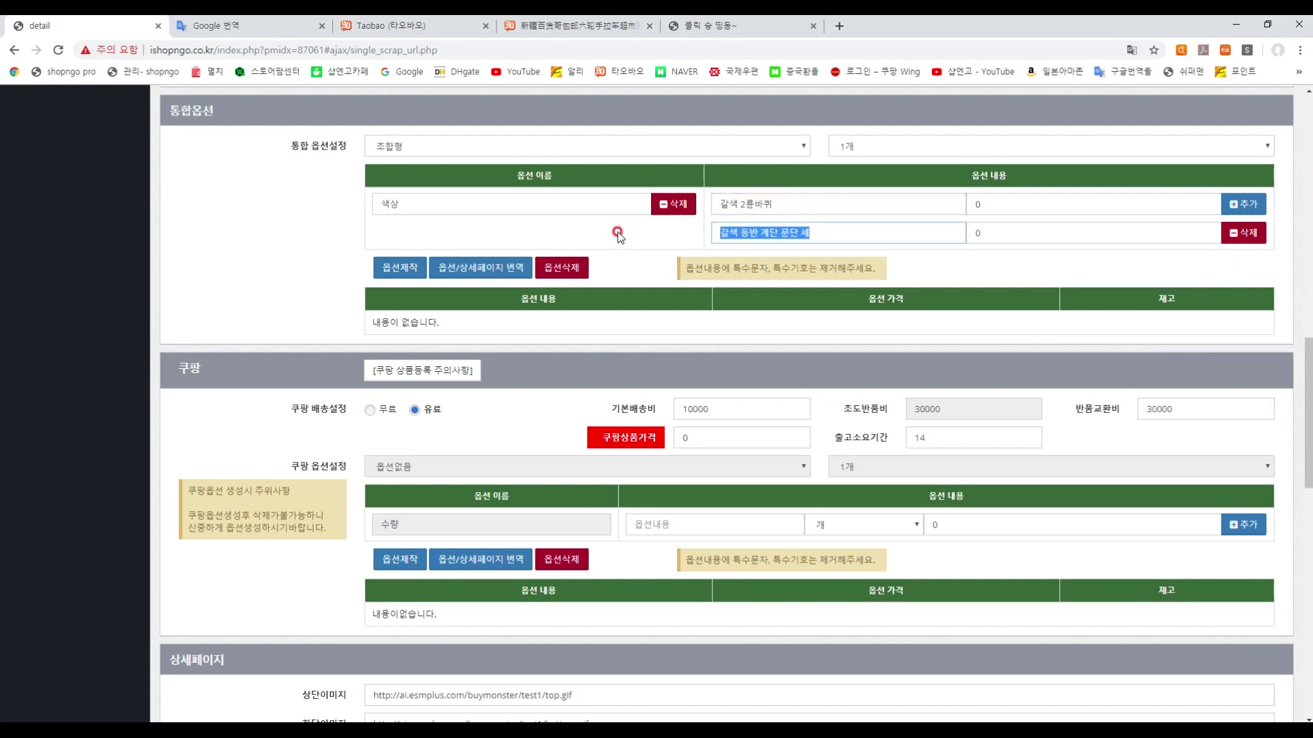
{"action": "type", "text": "갈색 3륜바퀴"}
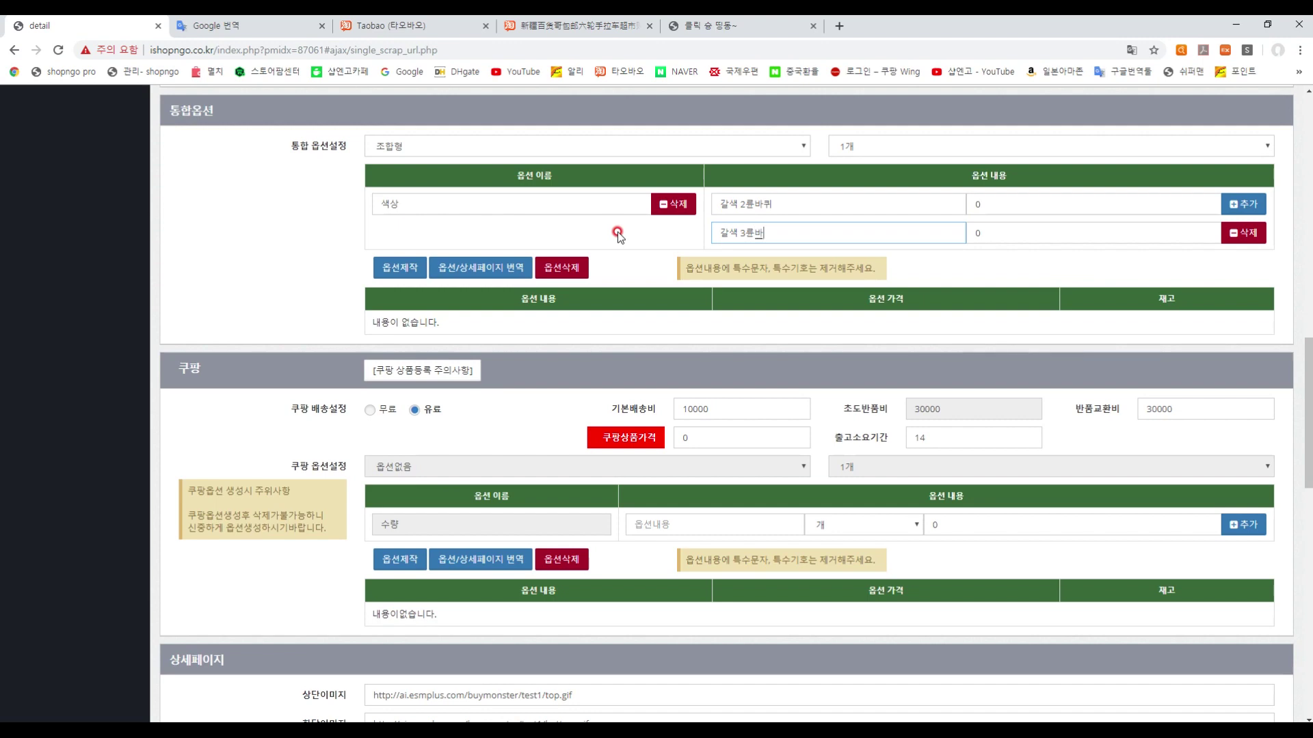
Recheck the price difference between the two-wheel and three-wheel brown carts on the Taobao page
{"action": "left_click", "coordinate": [569, 26]}
{"action": "left_click", "coordinate": [622, 375]}
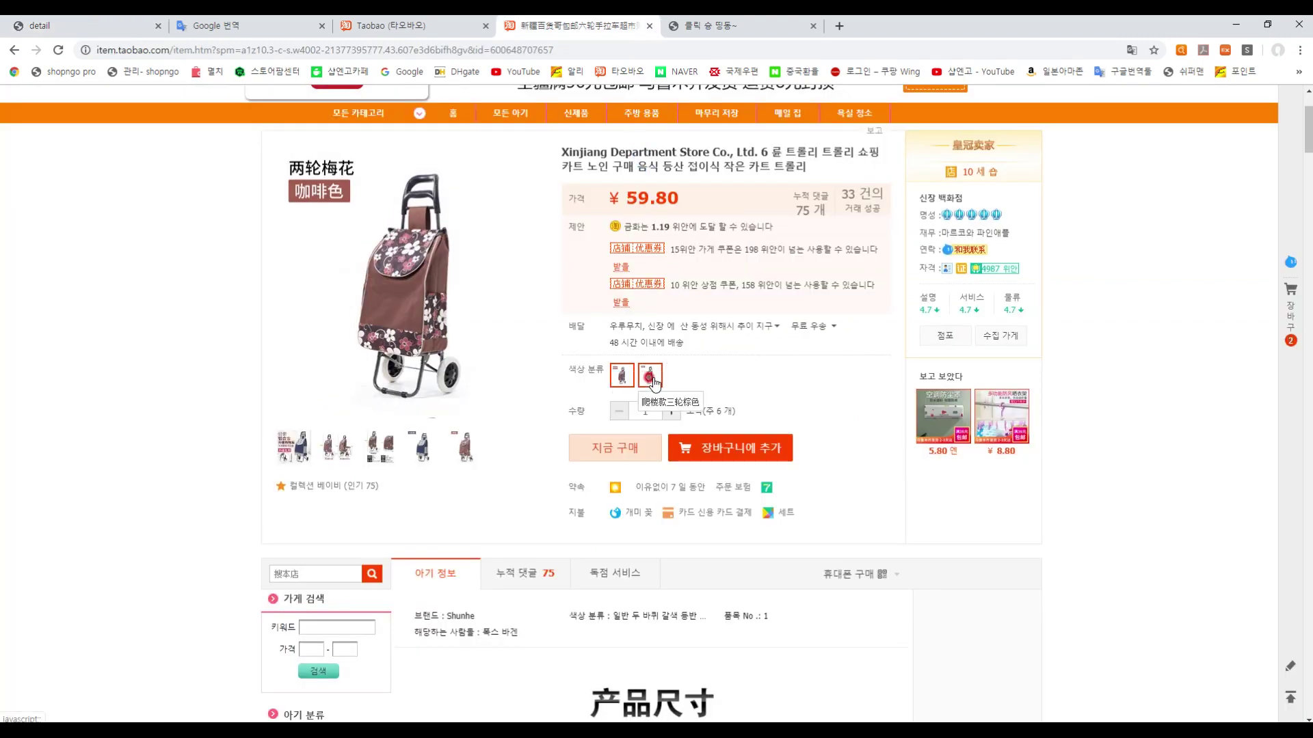
{"action": "left_click", "coordinate": [649, 379]}
{"action": "left_click", "coordinate": [621, 378]}
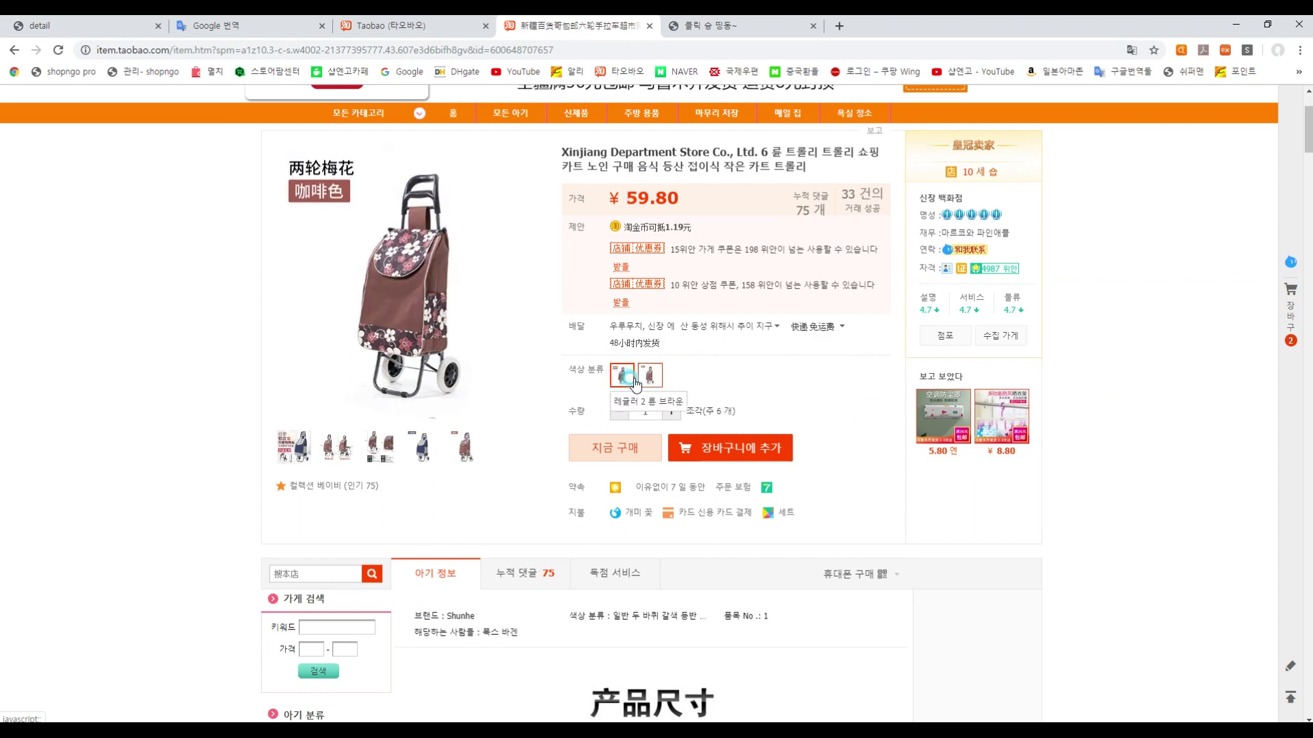
{"action": "left_click", "coordinate": [619, 379]}
{"action": "left_click", "coordinate": [619, 379]}
{"action": "left_click", "coordinate": [619, 378]}
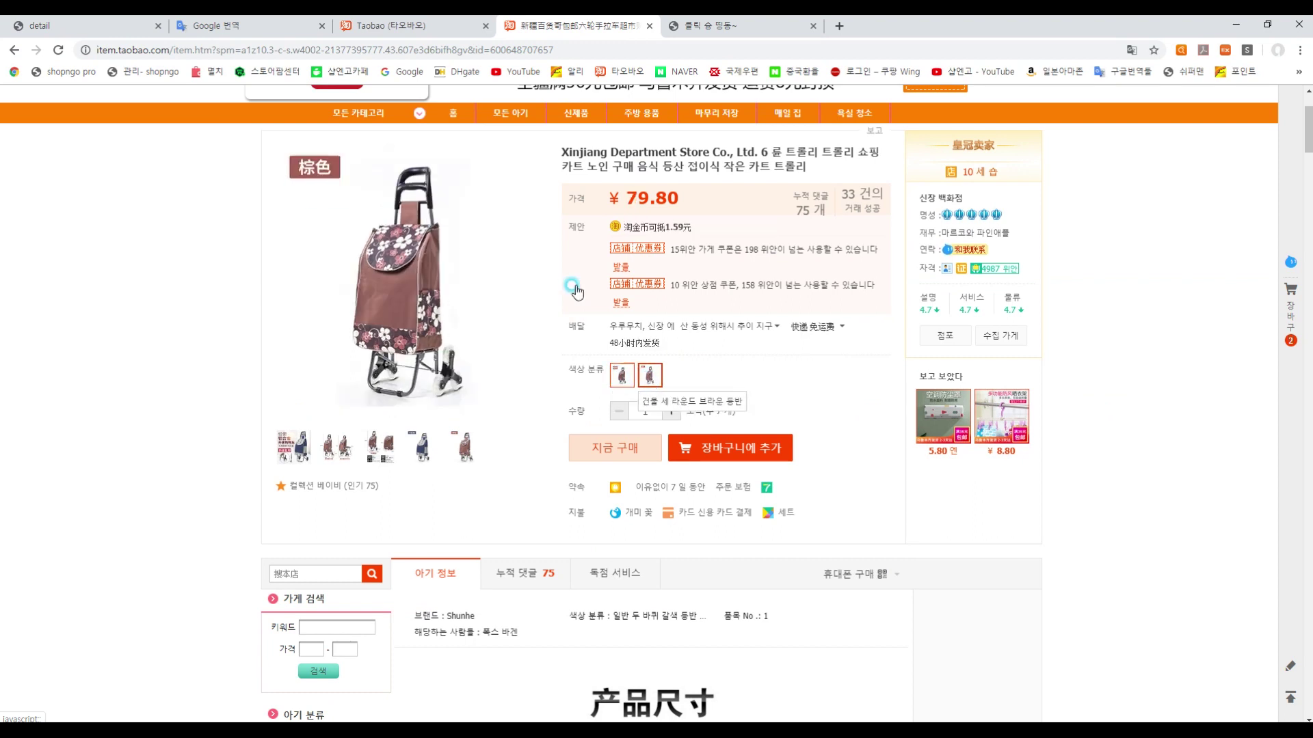
In the product form, set the 갈색 3륜바퀴 option's extra price to 5000 and generate the integrated option list, replacing any existing options
{"action": "left_click", "coordinate": [85, 25]}
{"action": "left_click", "coordinate": [793, 235]}
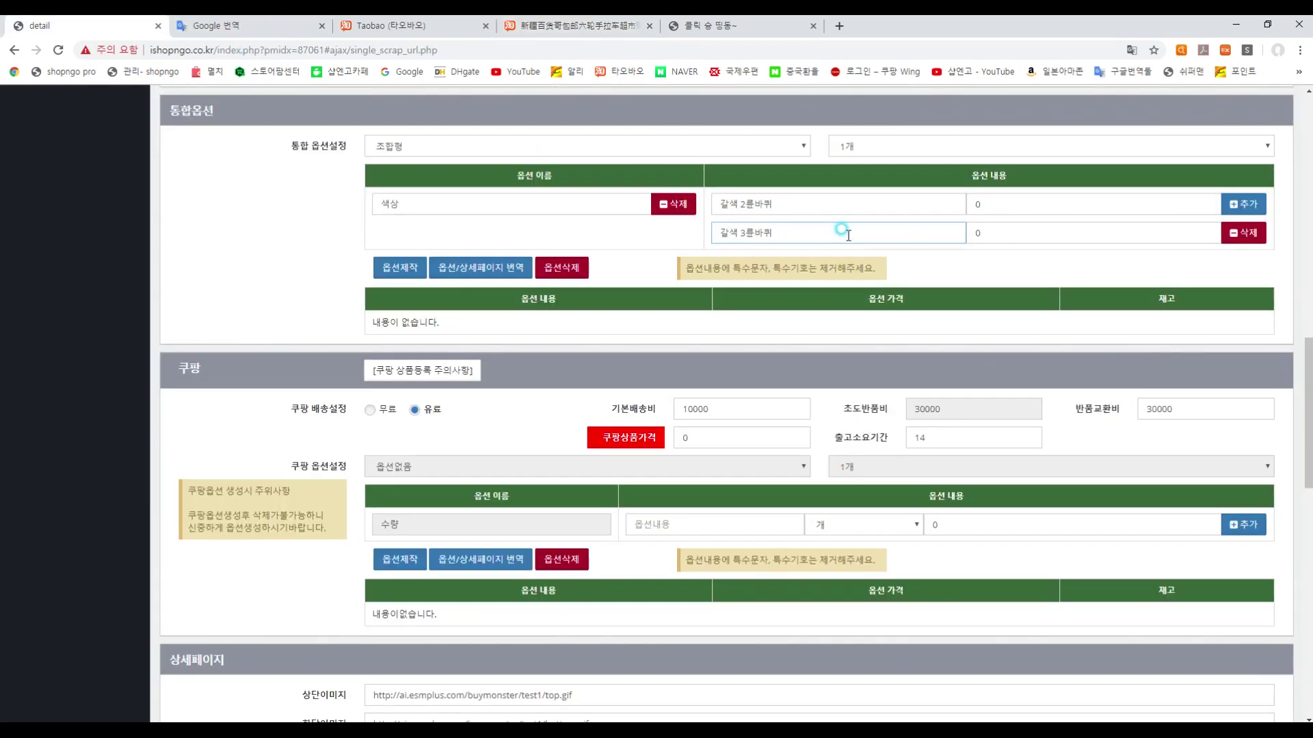
{"action": "left_click_drag", "start_coordinate": [1000, 232], "coordinate": [948, 232]}
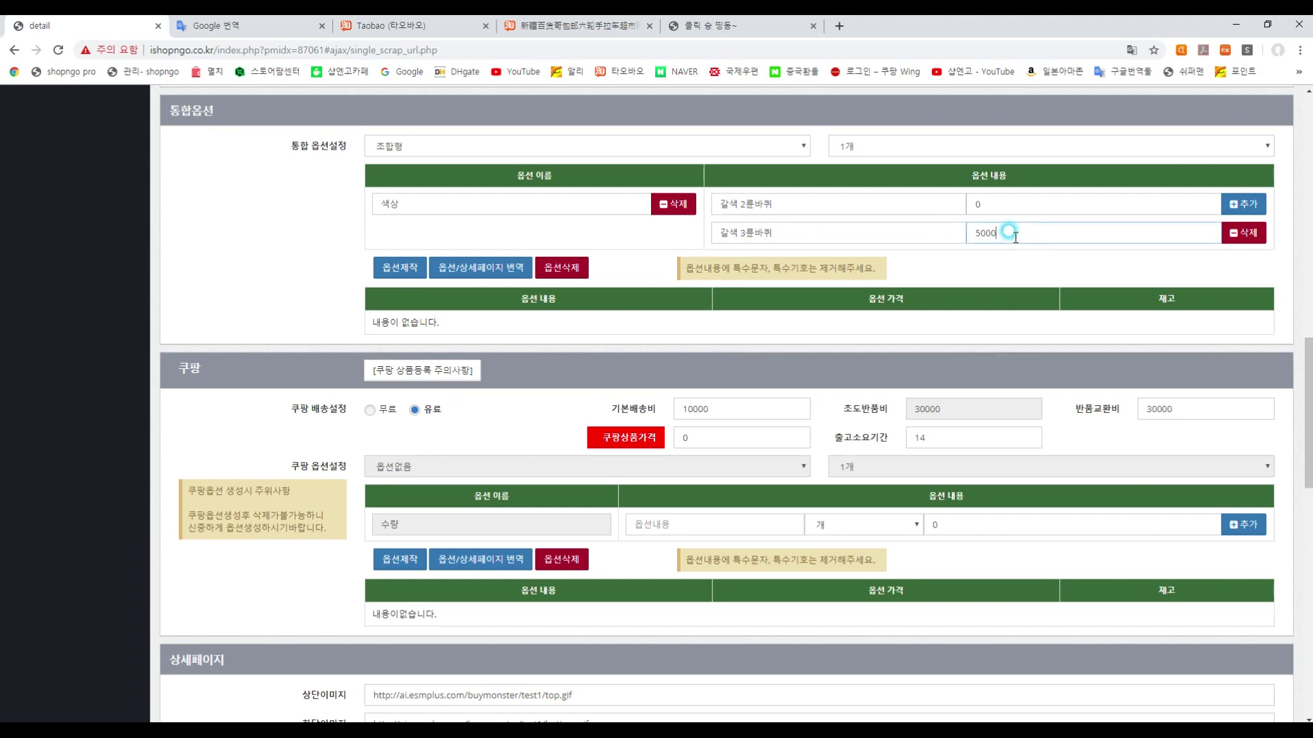
{"action": "left_click", "coordinate": [398, 272]}
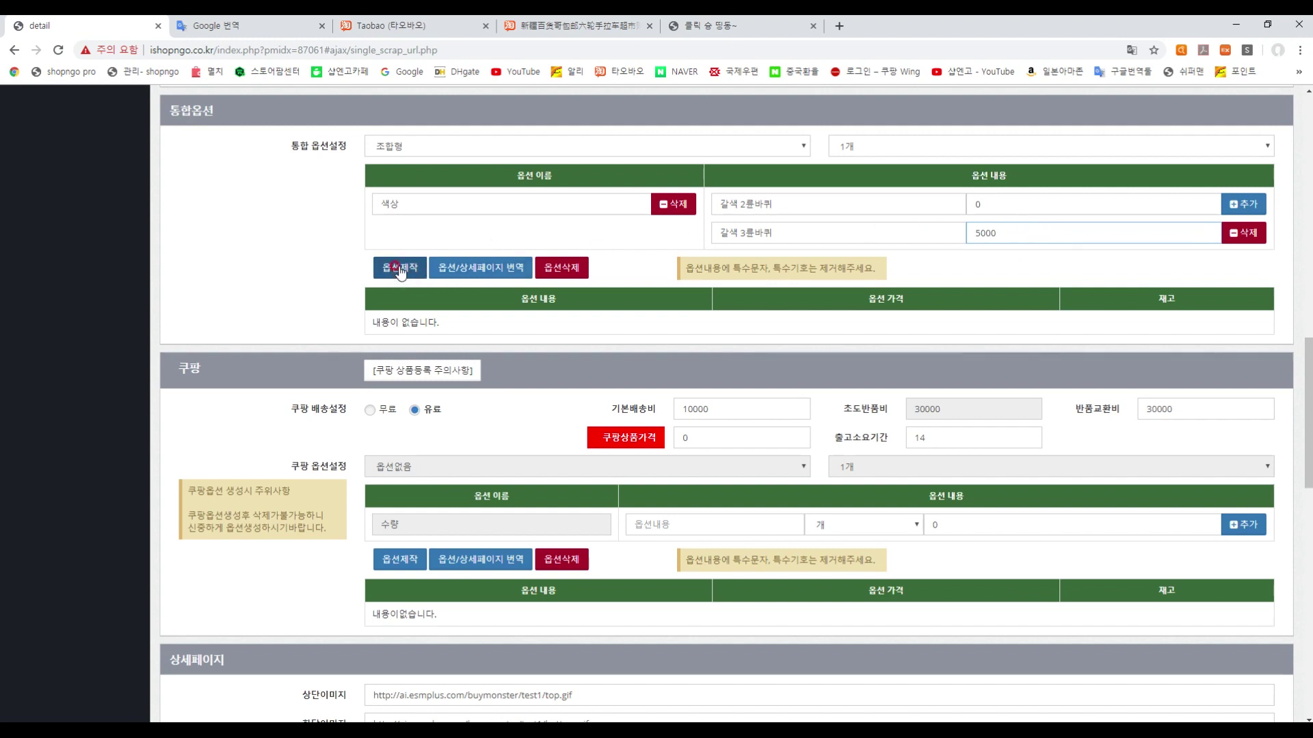
{"action": "left_click", "coordinate": [393, 276]}
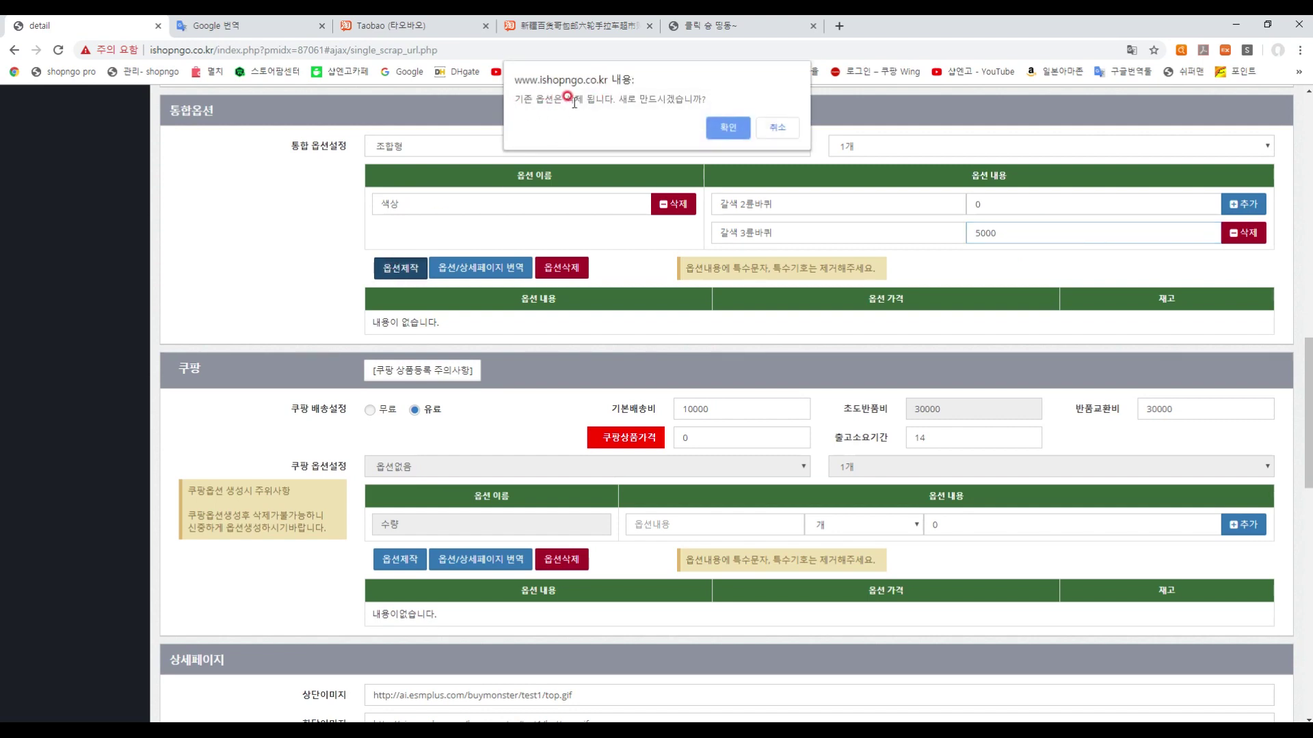
{"action": "left_click", "coordinate": [724, 127]}
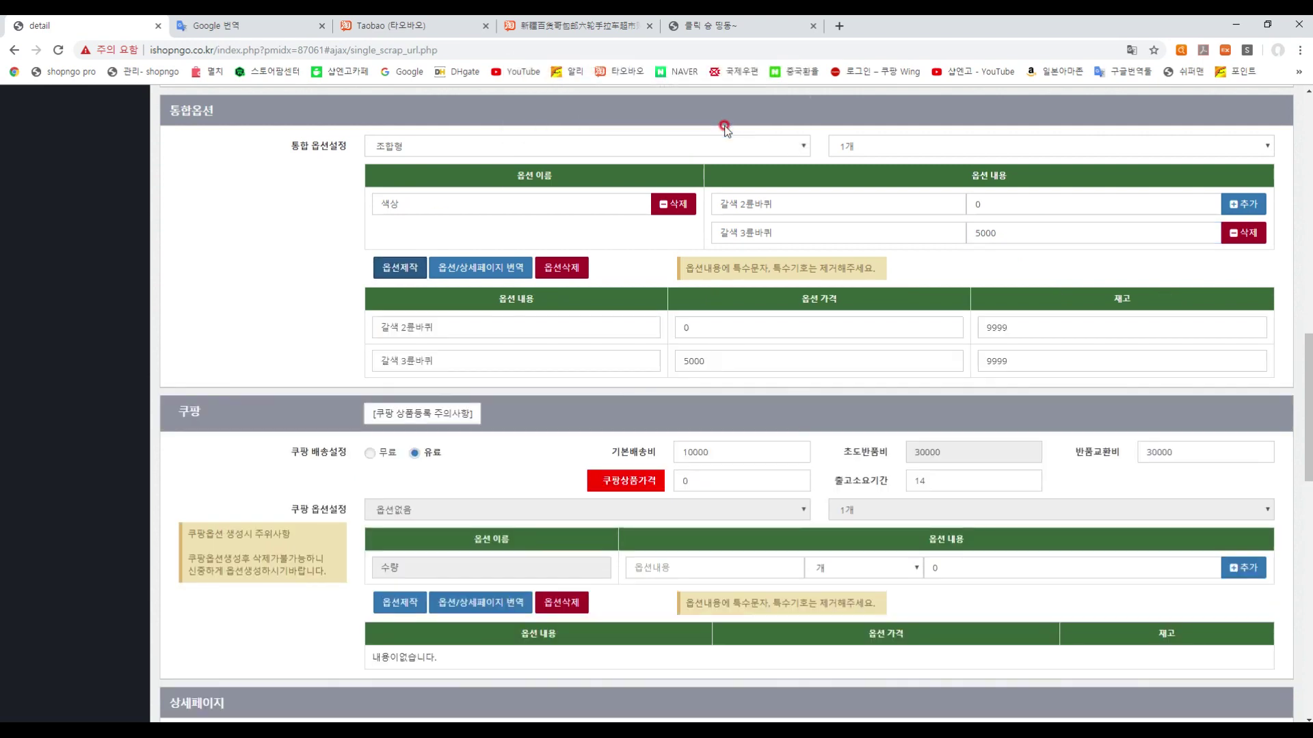
Copy the market product price (마켓상품가격) 26200 into the Coupang product price (쿠팡상품가격)
{"action": "scroll", "coordinate": [294, 297], "scroll_direction": "down", "scroll_amount": 5}
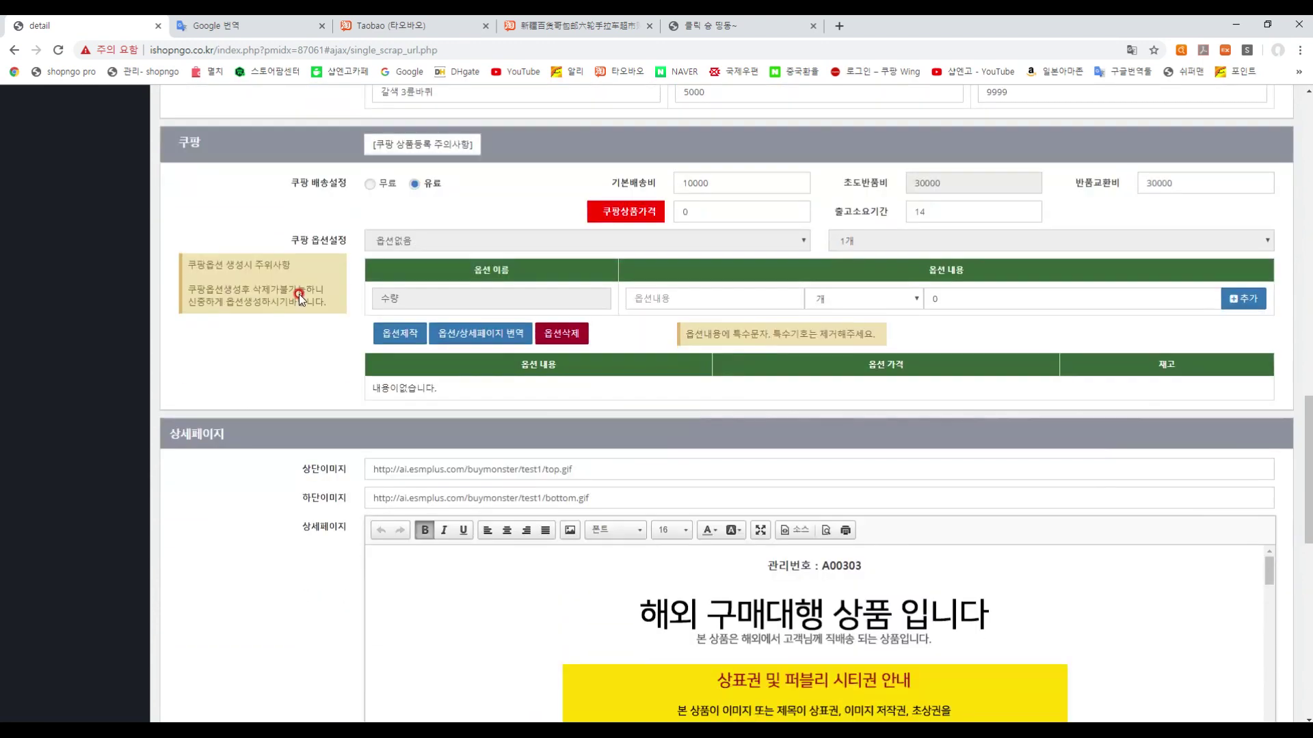
{"action": "scroll", "coordinate": [194, 303], "scroll_direction": "up", "scroll_amount": 3}
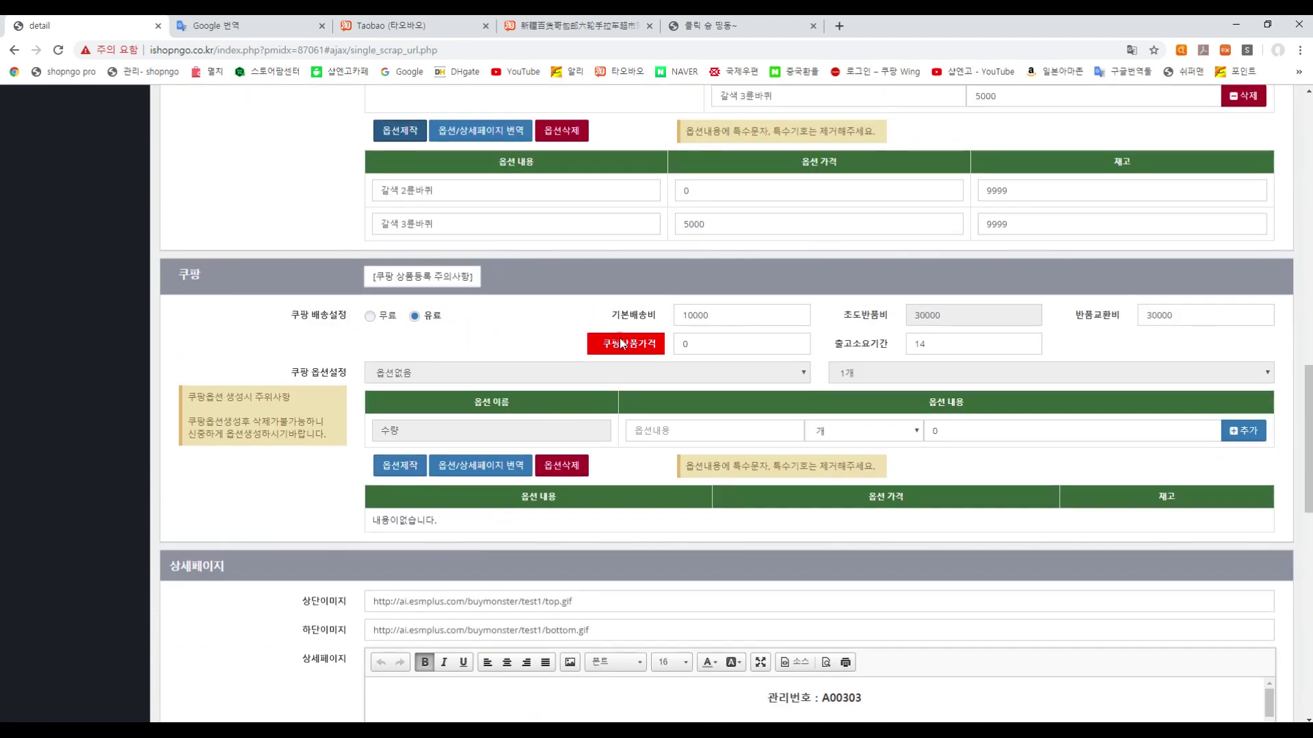
{"action": "scroll", "coordinate": [295, 332], "scroll_direction": "up", "scroll_amount": 4}
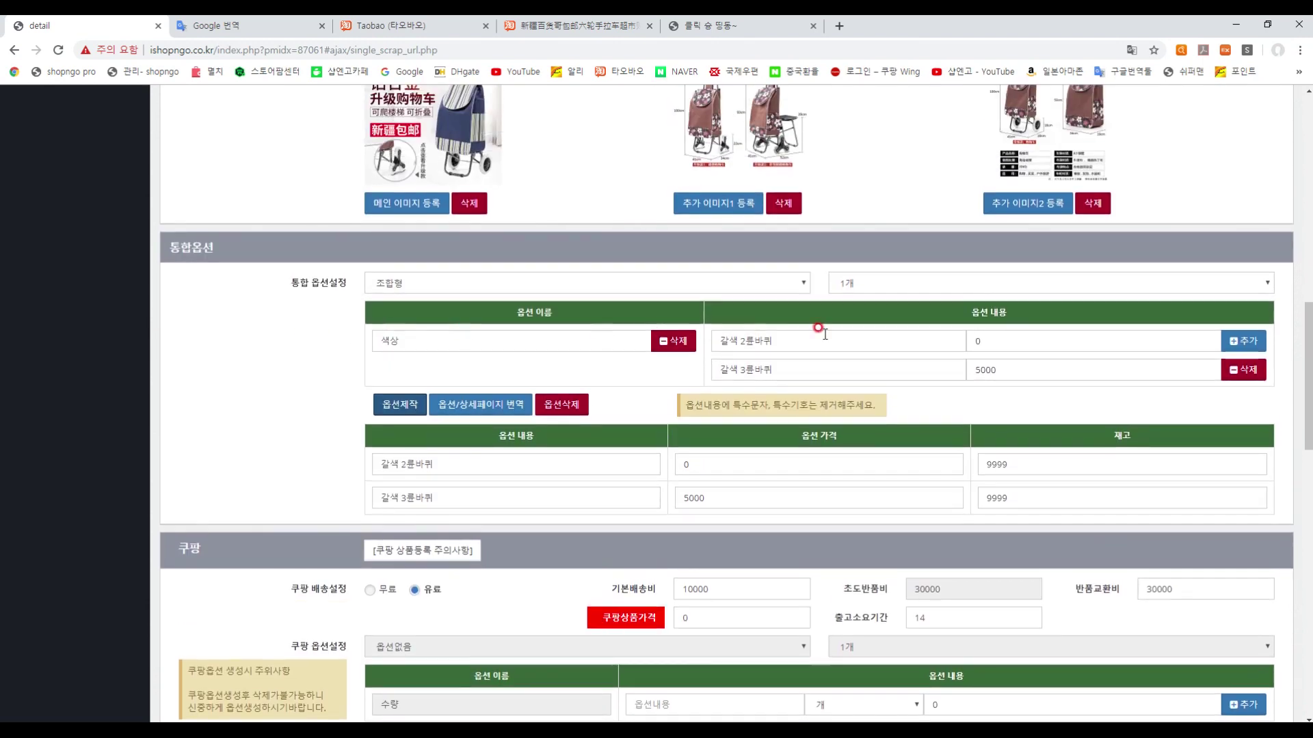
{"action": "scroll", "coordinate": [303, 337], "scroll_direction": "up", "scroll_amount": 5}
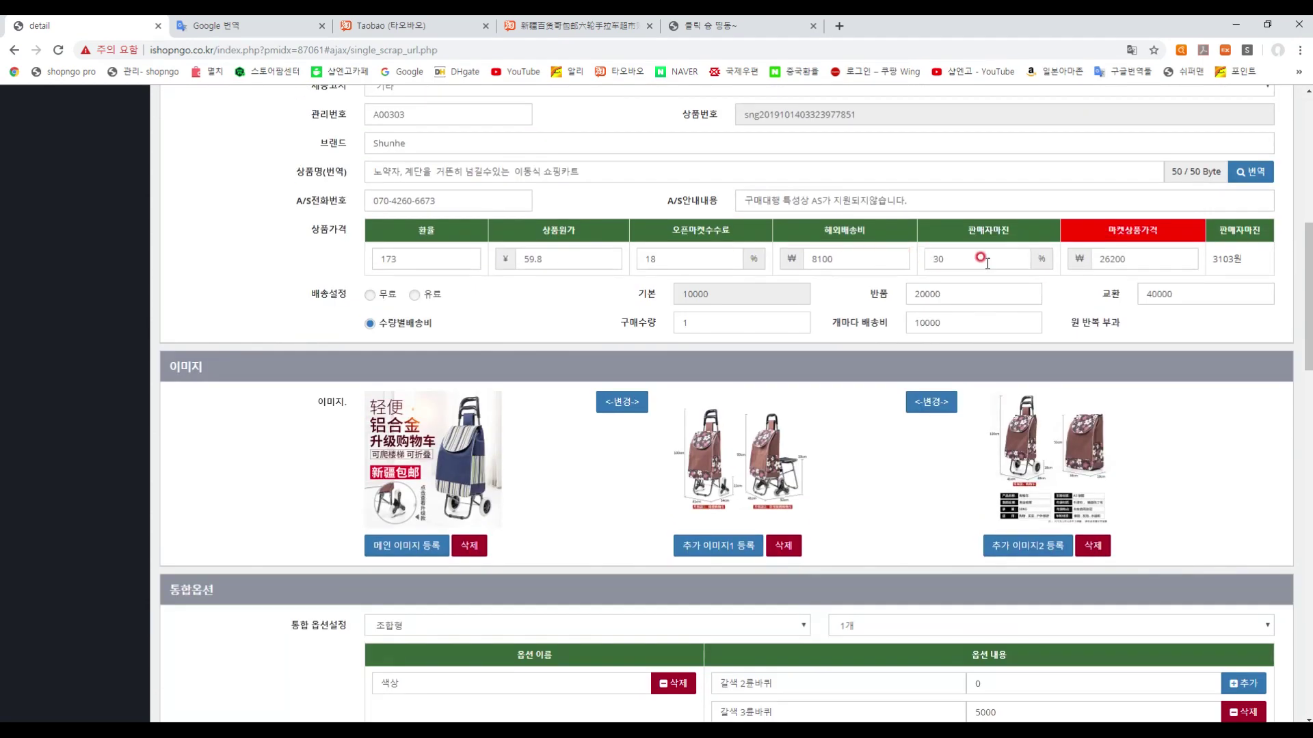
{"action": "double_click", "coordinate": [1112, 259]}
{"action": "left_click", "coordinate": [261, 428]}
{"action": "scroll", "coordinate": [261, 428], "scroll_direction": "down", "scroll_amount": 10}
{"action": "scroll", "coordinate": [266, 418], "scroll_direction": "up", "scroll_amount": 4}
{"action": "scroll", "coordinate": [858, 340], "scroll_direction": "down", "scroll_amount": 1}
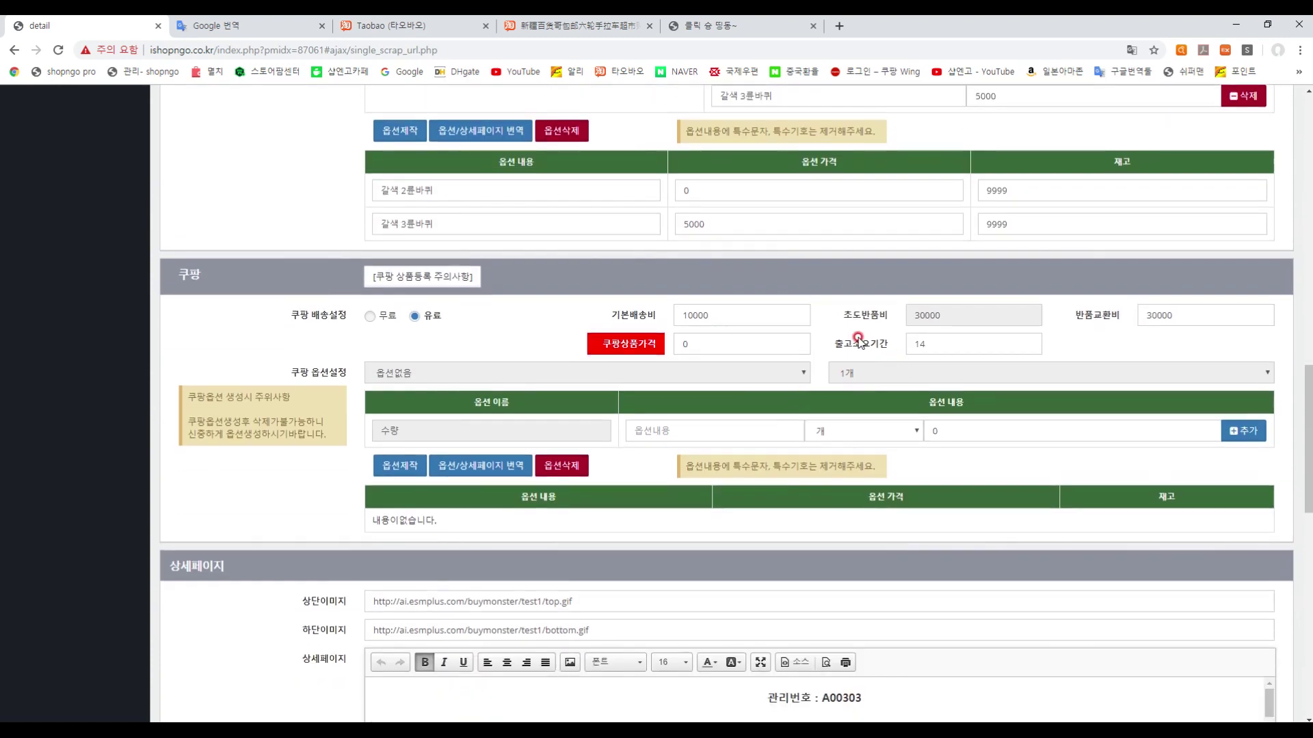
{"action": "double_click", "coordinate": [688, 341]}
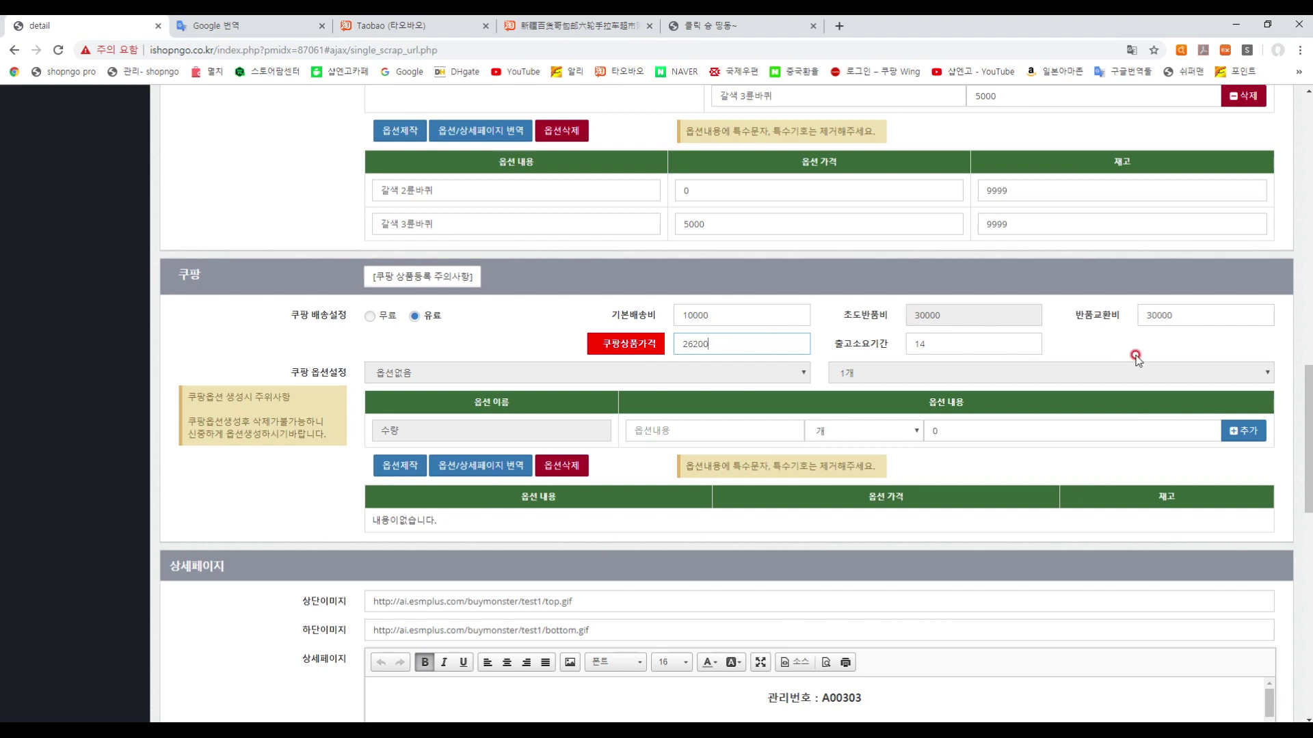
{"action": "left_click", "coordinate": [1012, 331]}
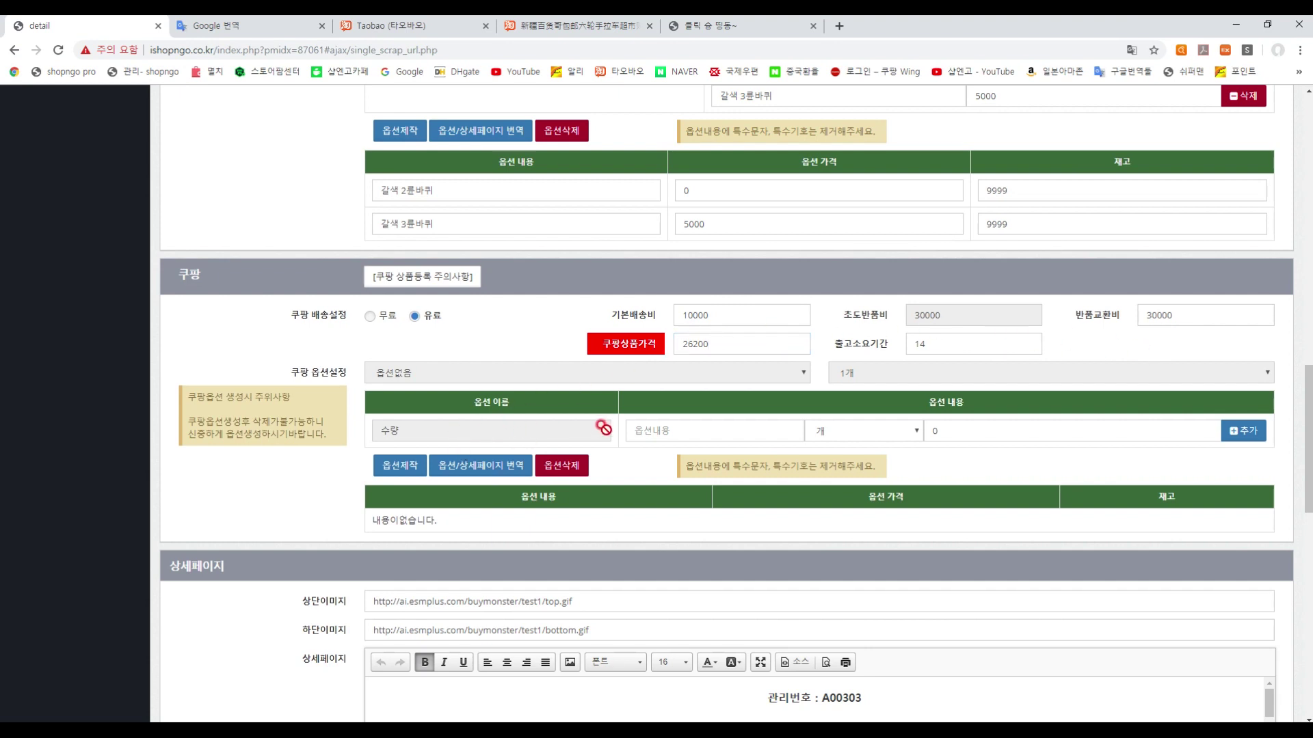
Add a second Coupang option row and copy the integrated option names 갈색 2륜바퀴 and 갈색 3륜바퀴 into the two rows
{"action": "left_click", "coordinate": [674, 428]}
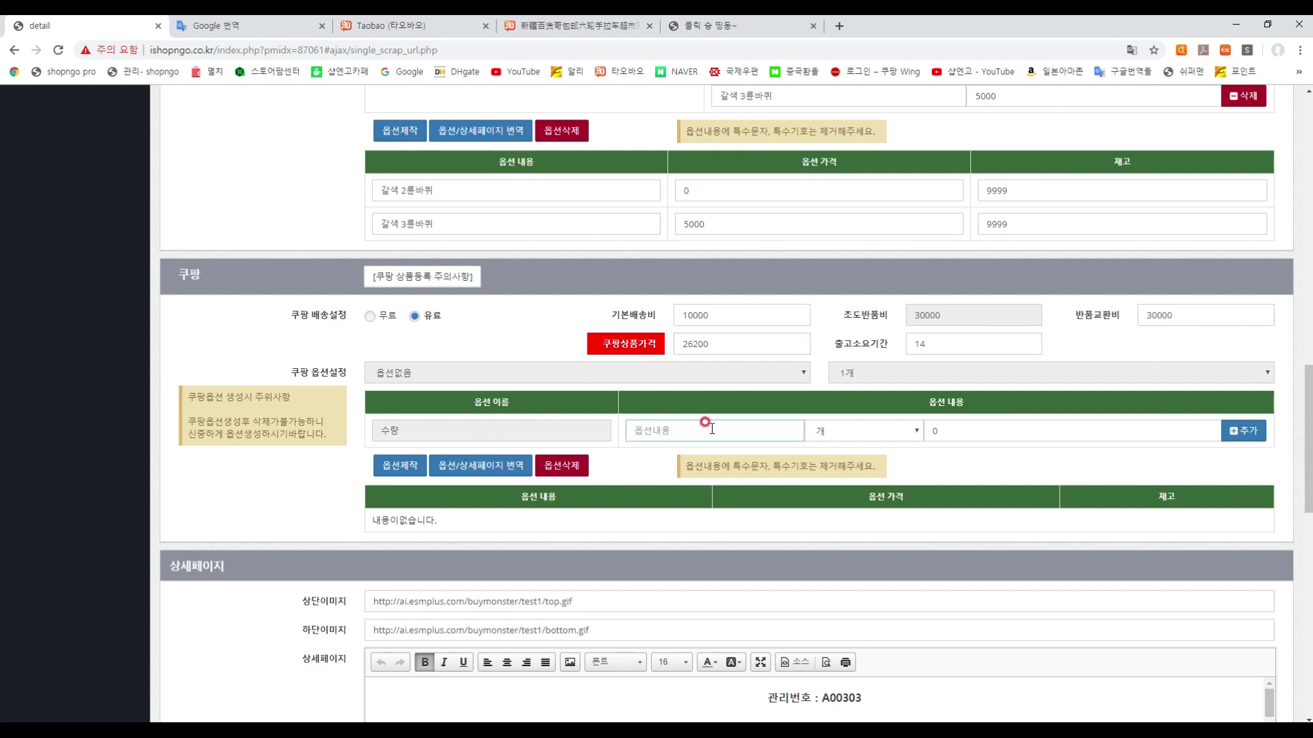
{"action": "left_click", "coordinate": [1243, 431]}
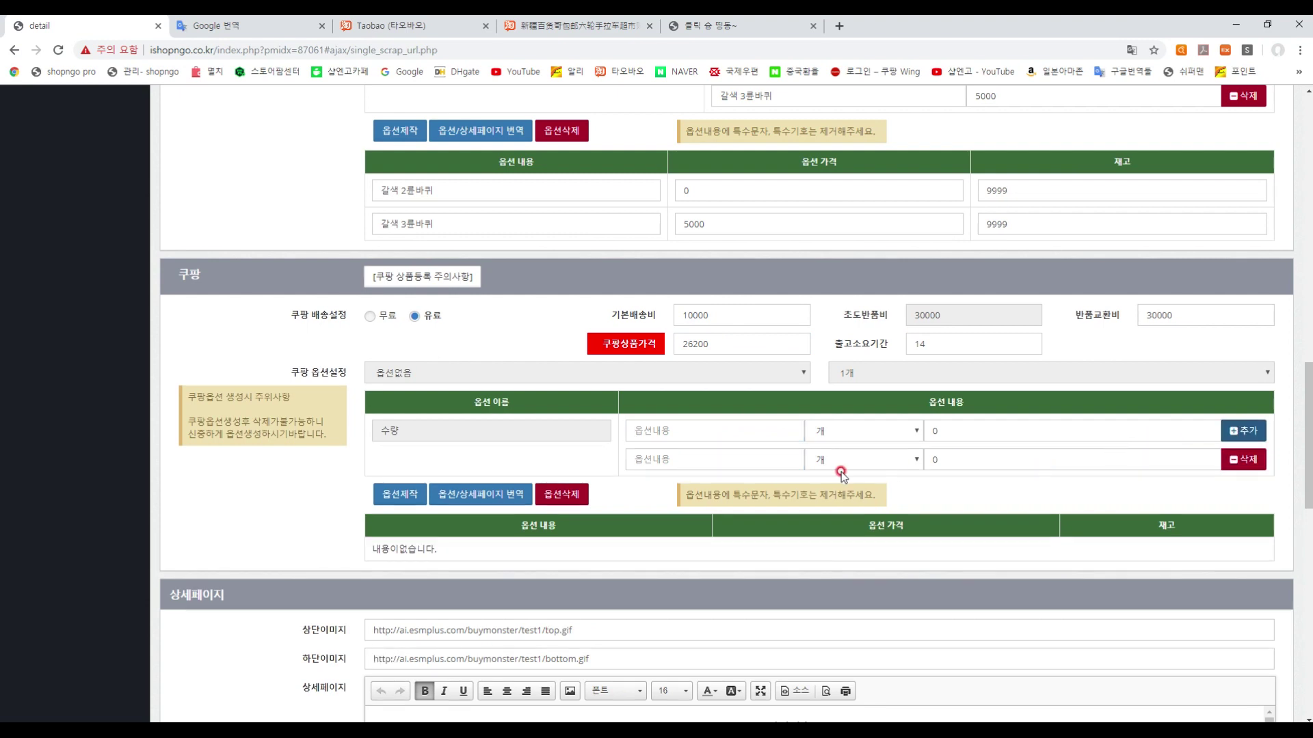
{"action": "left_click", "coordinate": [716, 424]}
{"action": "scroll", "coordinate": [717, 408], "scroll_direction": "up", "scroll_amount": 3}
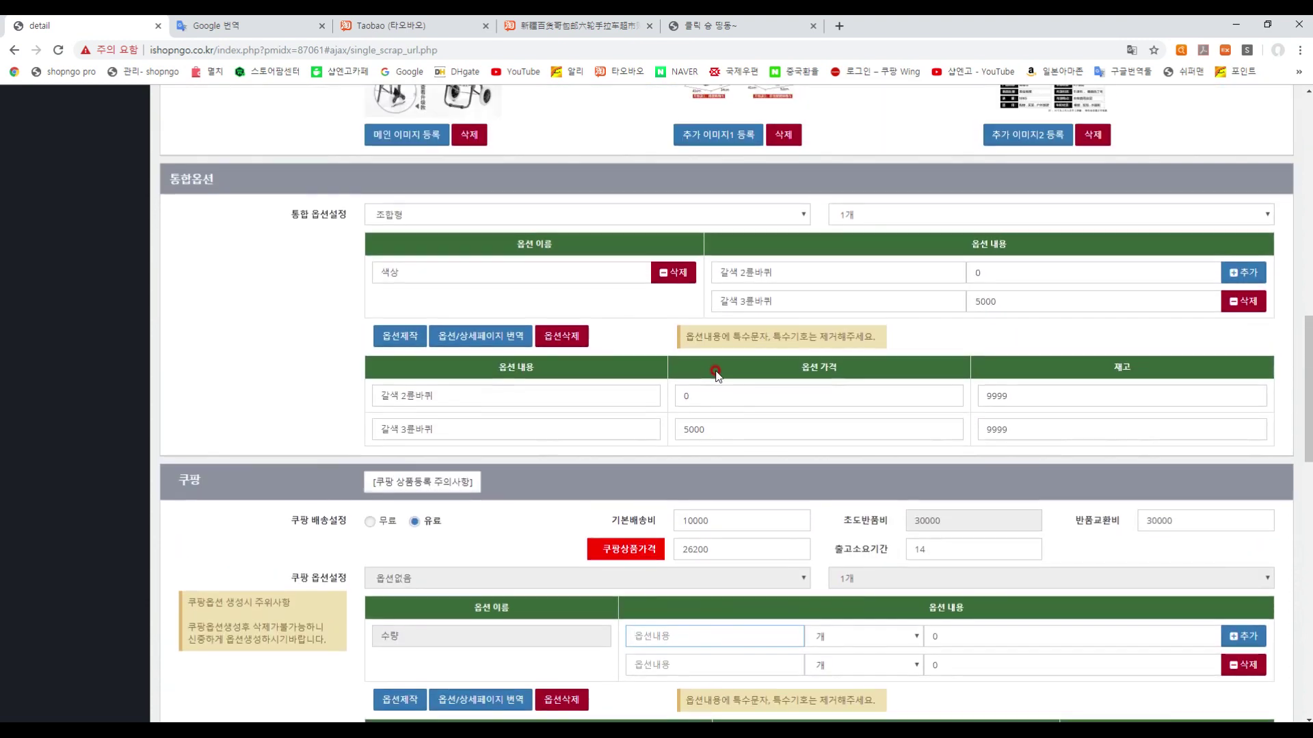
{"action": "triple_click", "coordinate": [787, 271]}
{"action": "key", "text": "ctrl+c"}
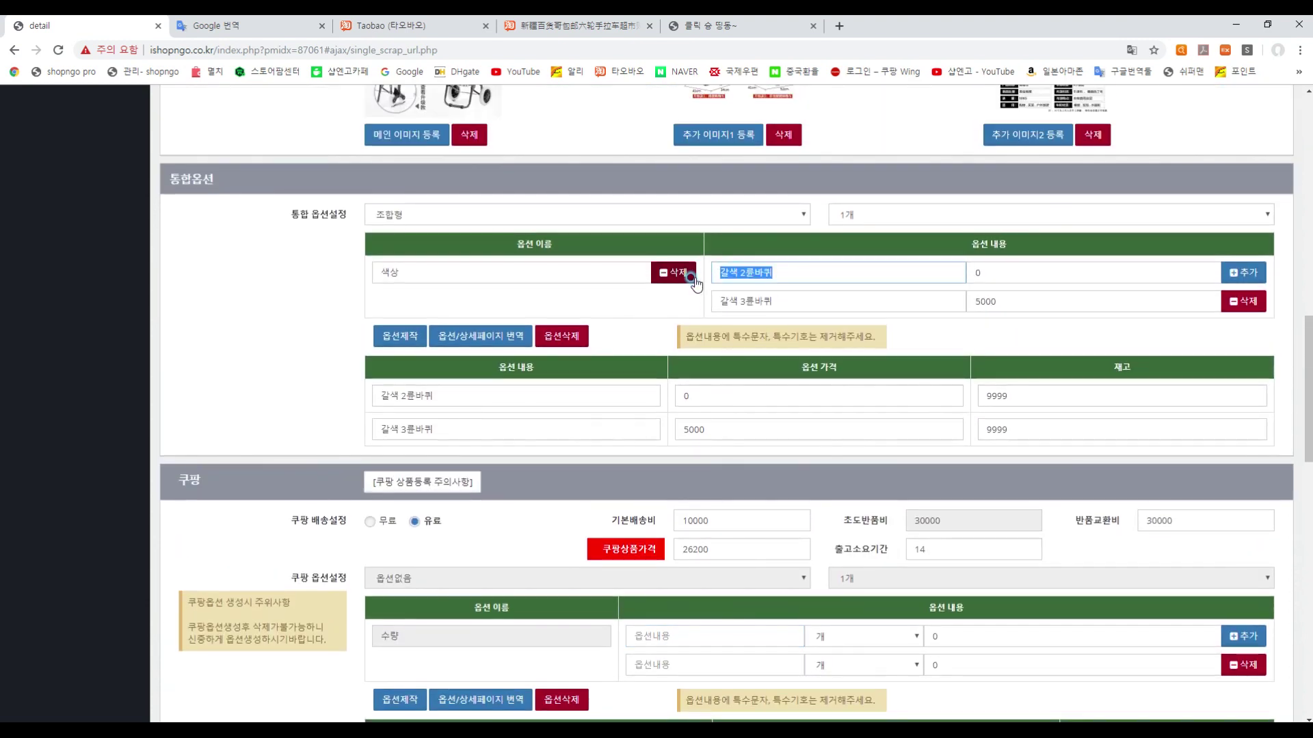
{"action": "left_click", "coordinate": [699, 635]}
{"action": "key", "text": "ctrl+v"}
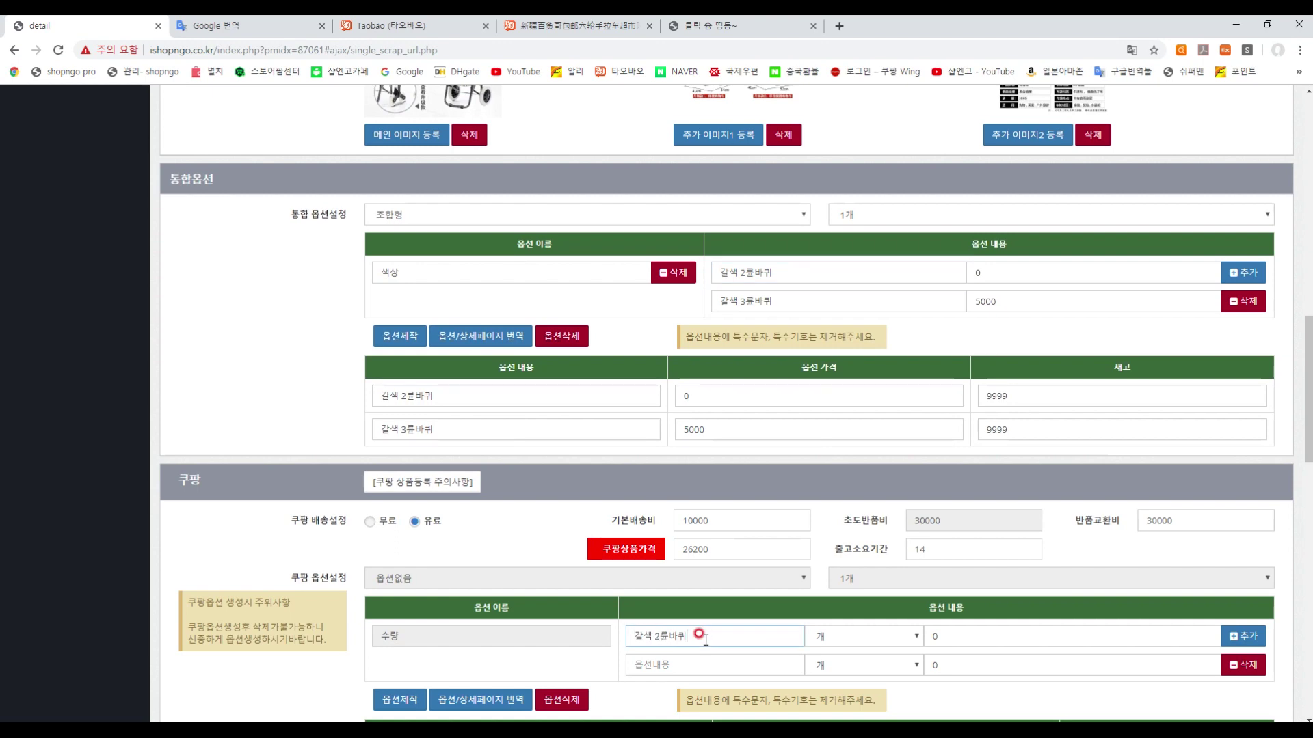
{"action": "triple_click", "coordinate": [791, 299]}
{"action": "key", "text": "ctrl+c"}
{"action": "left_click", "coordinate": [706, 656]}
{"action": "key", "text": "ctrl+v"}
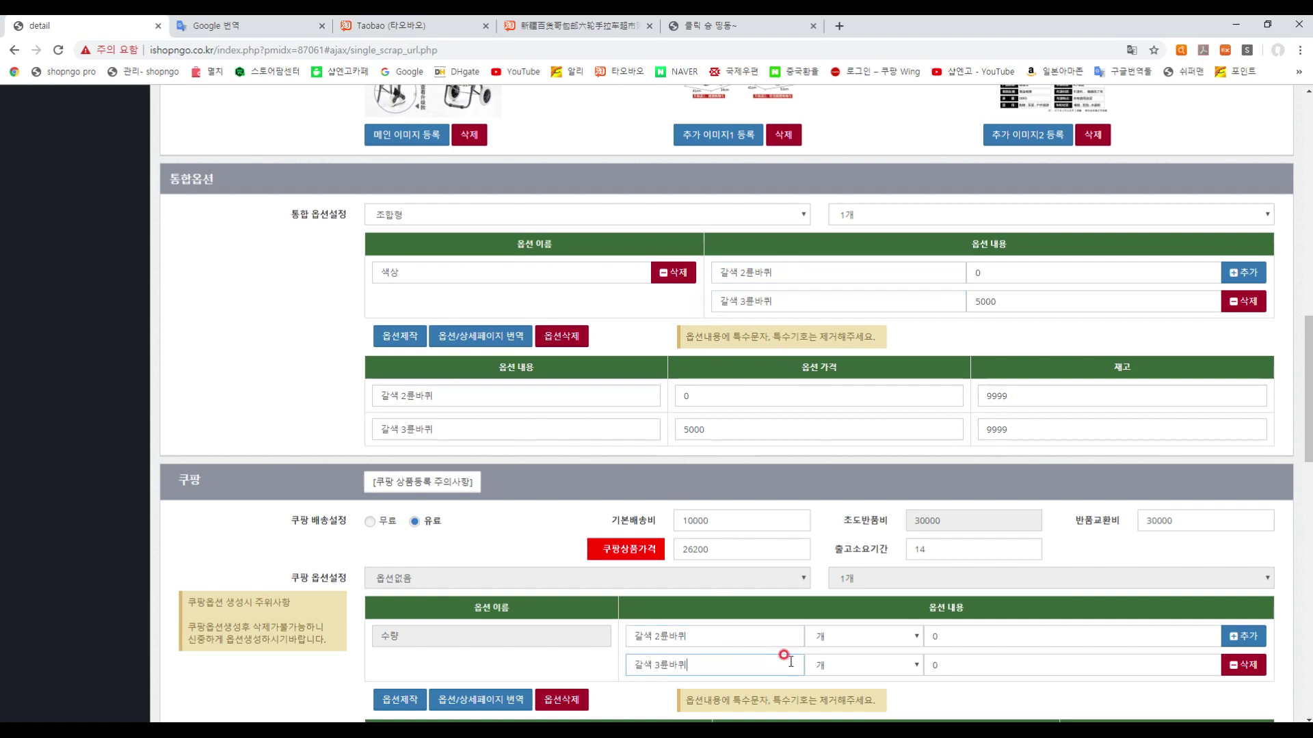
Set the Coupang 갈색 3륜바퀴 option's extra price to 5000 and generate the Coupang option list, replacing any existing options
{"action": "double_click", "coordinate": [977, 661]}
{"action": "scroll", "coordinate": [981, 684], "scroll_direction": "down", "scroll_amount": 3}
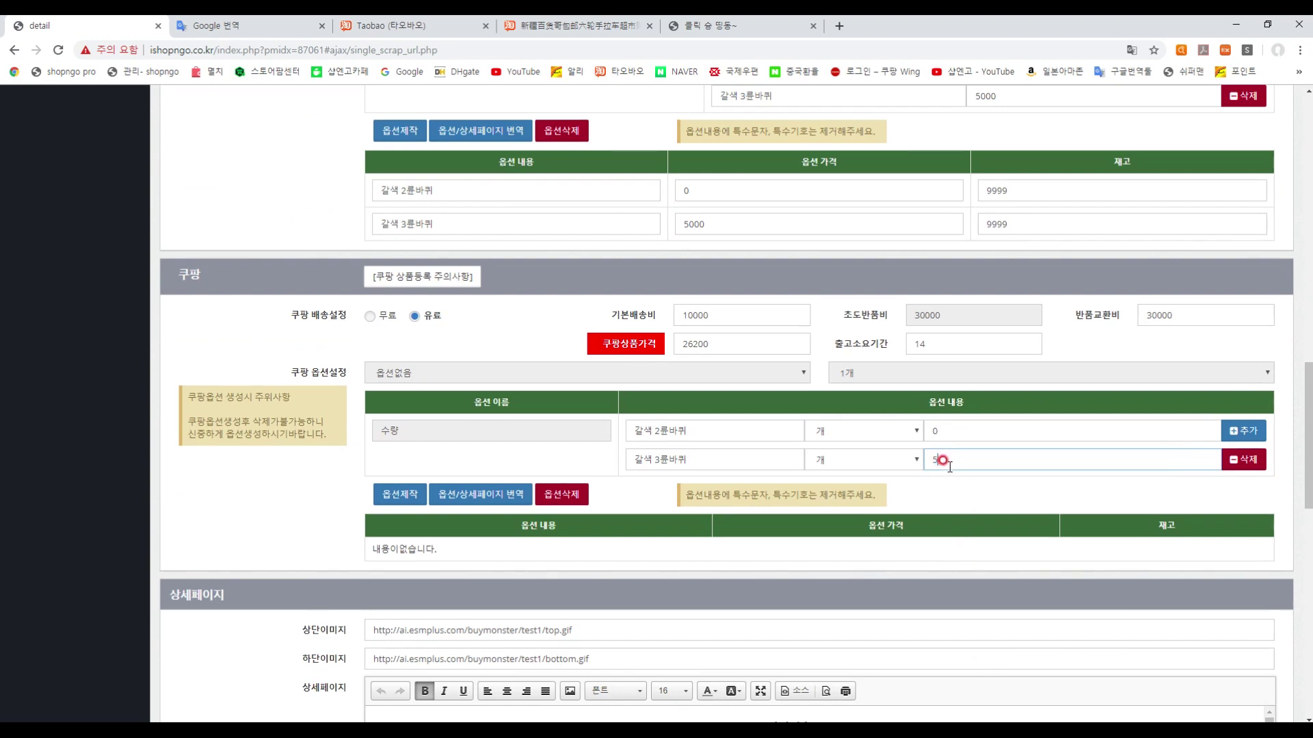
{"action": "left_click", "coordinate": [952, 500]}
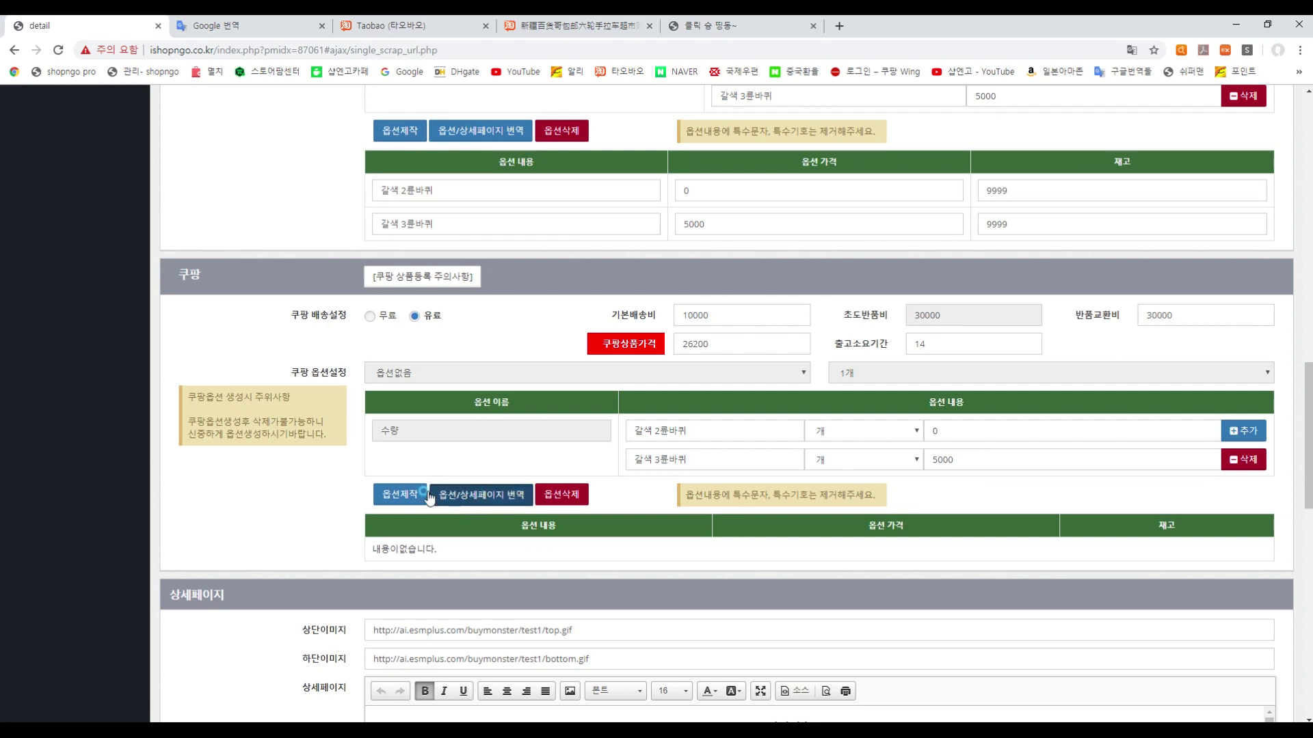
{"action": "left_click", "coordinate": [400, 493]}
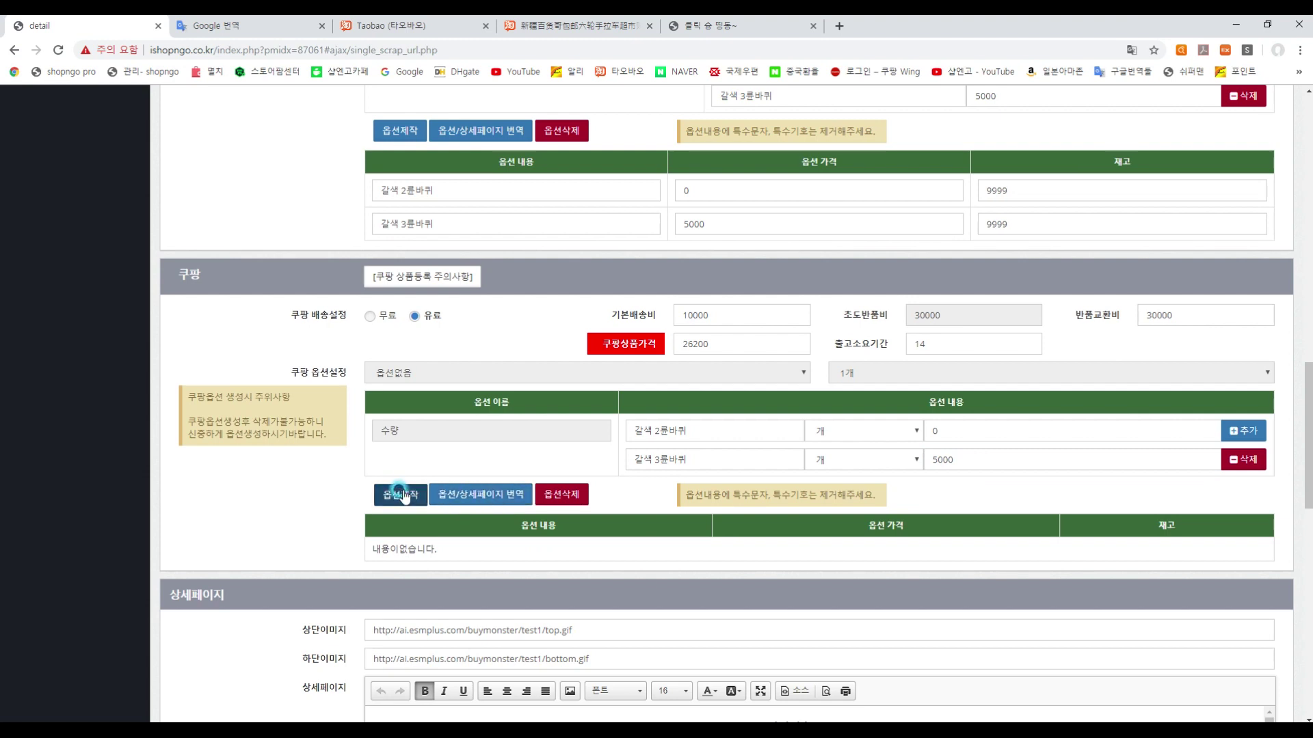
{"action": "left_click", "coordinate": [702, 128]}
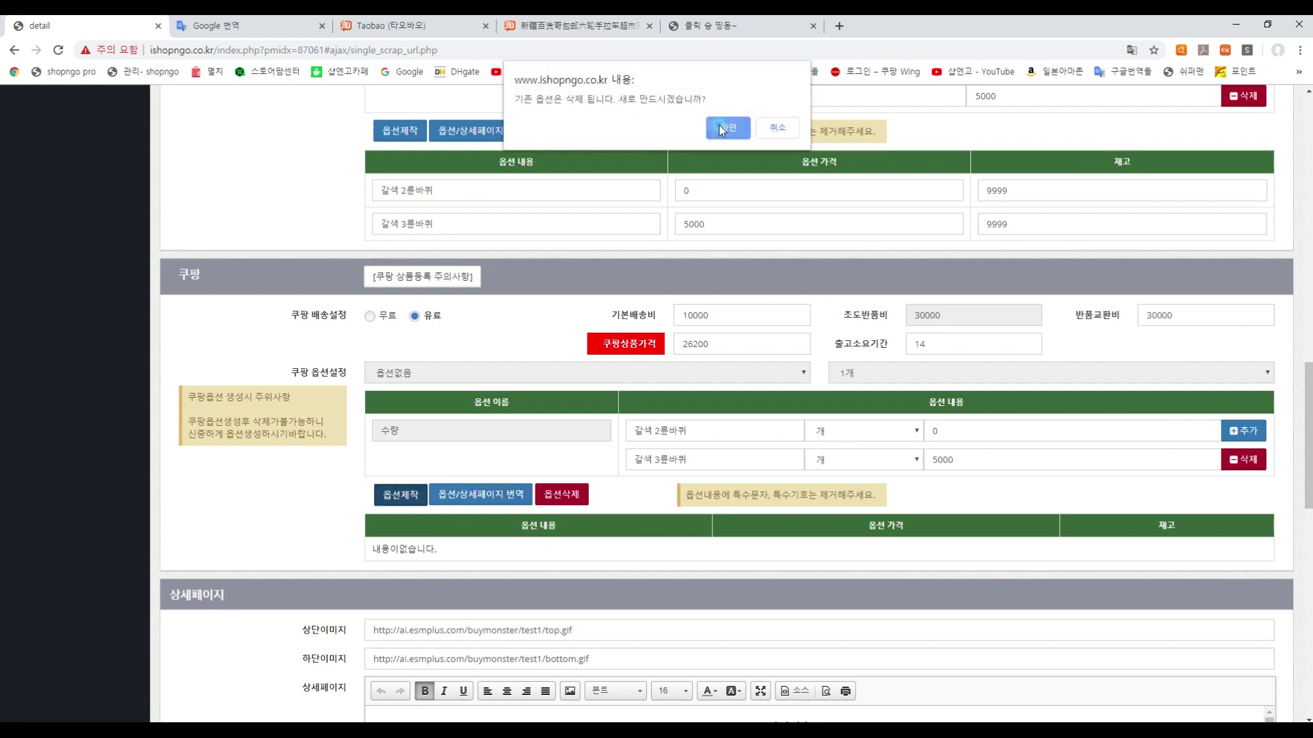
{"action": "scroll", "coordinate": [616, 400], "scroll_direction": "down", "scroll_amount": 3}
{"action": "left_click", "coordinate": [579, 376]}
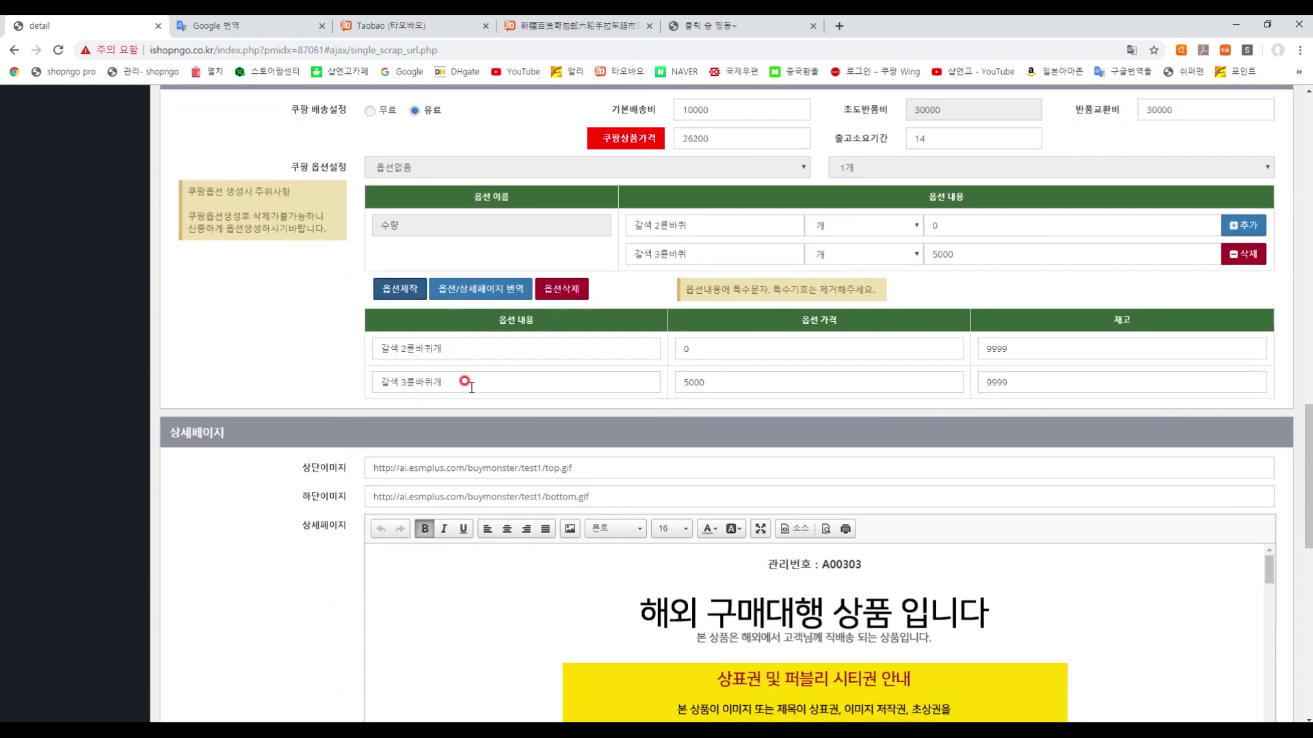
Delete the shopping bag styles image (购物袋) above the process design section in the detail page (상세페이지) content
{"action": "scroll", "coordinate": [241, 362], "scroll_direction": "down", "scroll_amount": 5}
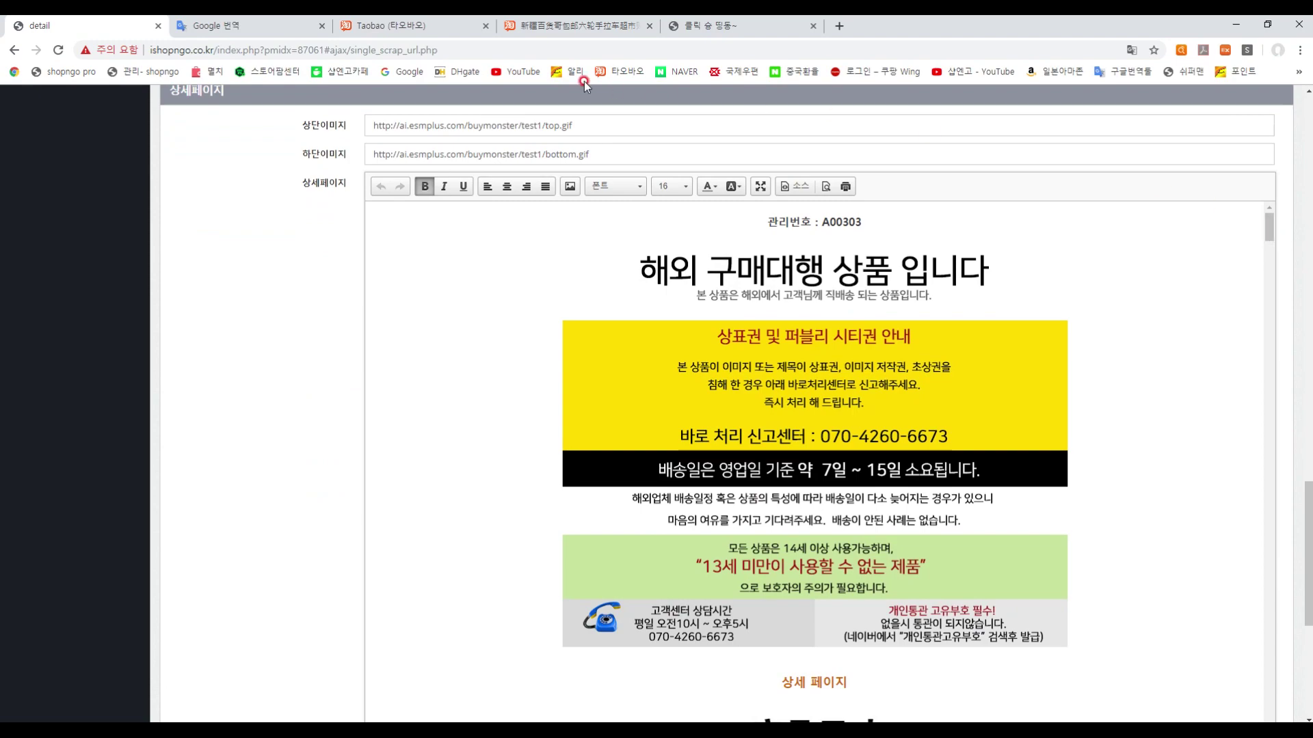
{"action": "left_click_drag", "start_coordinate": [1269, 228], "coordinate": [1280, 390]}
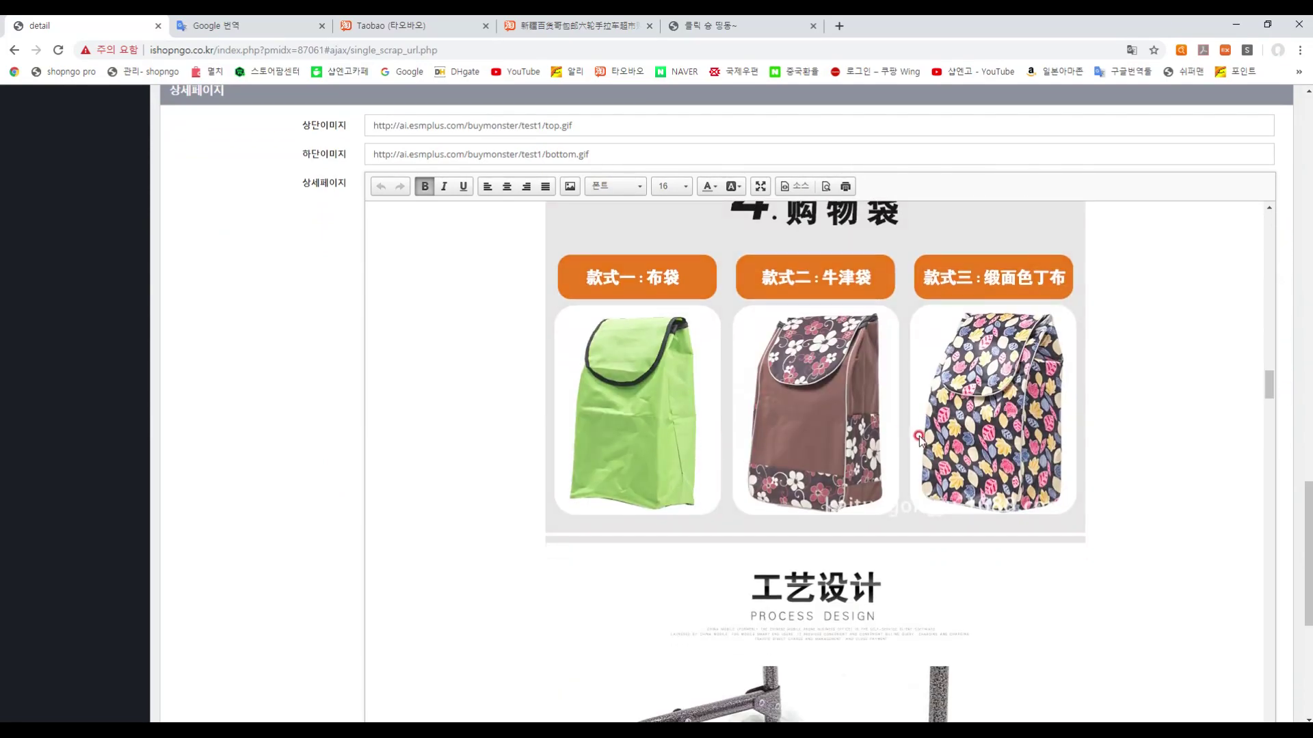
{"action": "left_click_drag", "start_coordinate": [838, 414], "coordinate": [1229, 452]}
{"action": "key", "text": "Delete"}
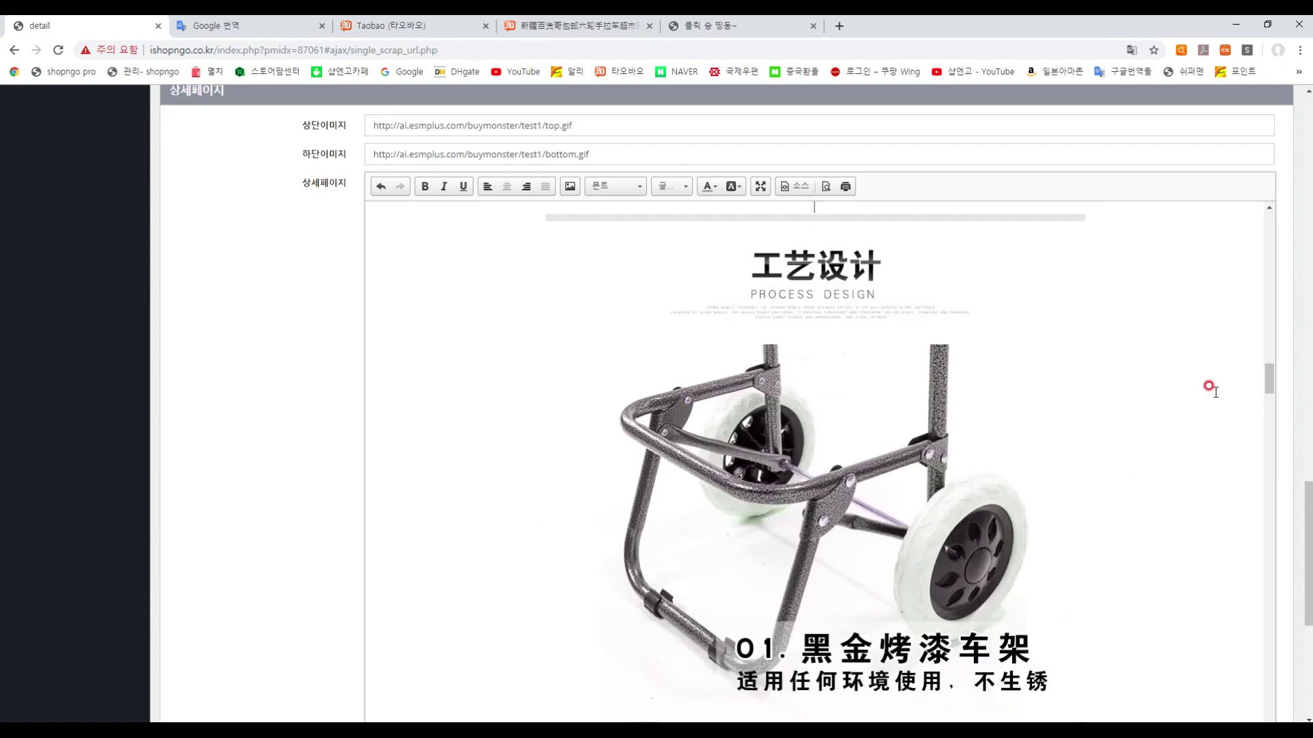
Delete the collage images of the other cart colours and patterns above the option description (옵션 설명) in the detail page content
{"action": "left_click_drag", "start_coordinate": [1271, 379], "coordinate": [1283, 512]}
{"action": "left_click_drag", "start_coordinate": [829, 379], "coordinate": [813, 599]}
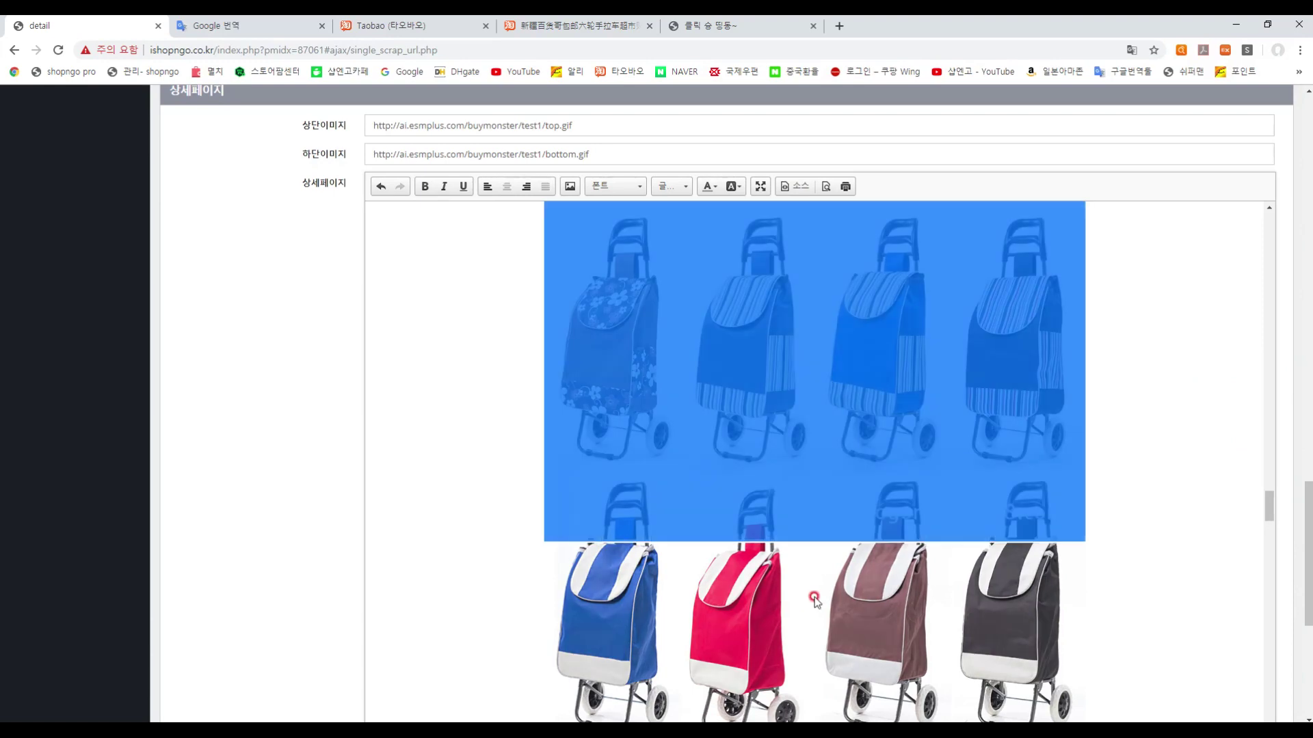
{"action": "left_click", "coordinate": [812, 587]}
{"action": "key", "text": "Delete"}
{"action": "left_click", "coordinate": [791, 380]}
{"action": "key", "text": "Delete"}
{"action": "left_click", "coordinate": [786, 328]}
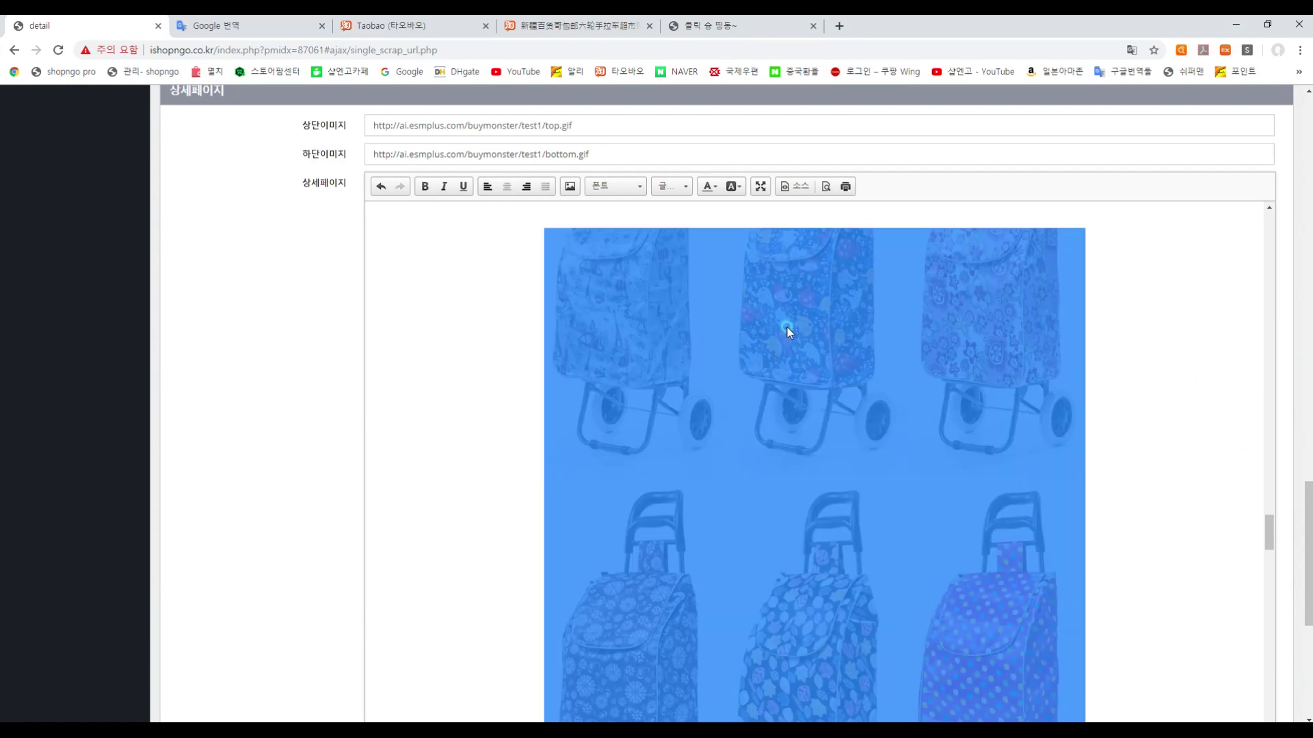
{"action": "key", "text": "Delete"}
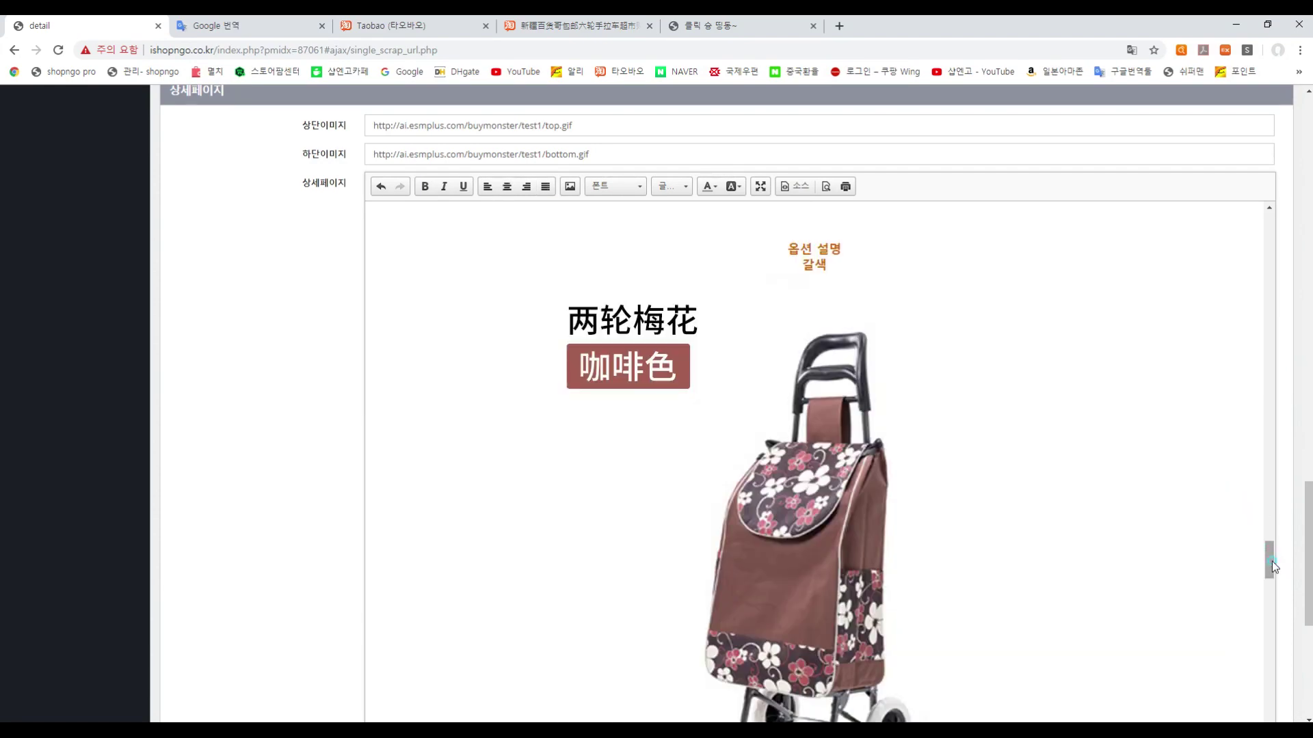
Delete the dark blue (深蓝色) cart image and its caption 계단 진한 파란색 : undefined from the detail page's option section
{"action": "left_click_drag", "start_coordinate": [1272, 560], "coordinate": [1277, 646]}
{"action": "left_click", "coordinate": [768, 505]}
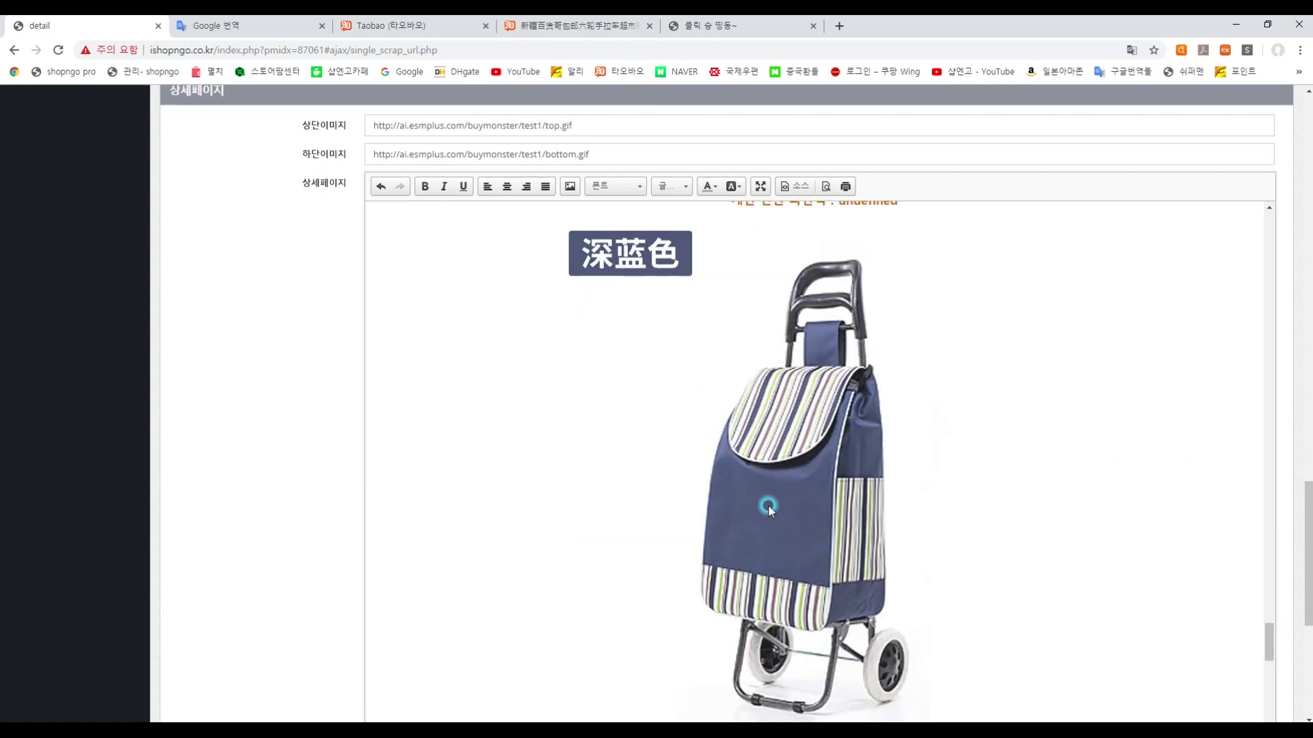
{"action": "key", "text": "Delete"}
{"action": "scroll", "coordinate": [752, 478], "scroll_direction": "up", "scroll_amount": 5}
{"action": "left_click", "coordinate": [715, 618]}
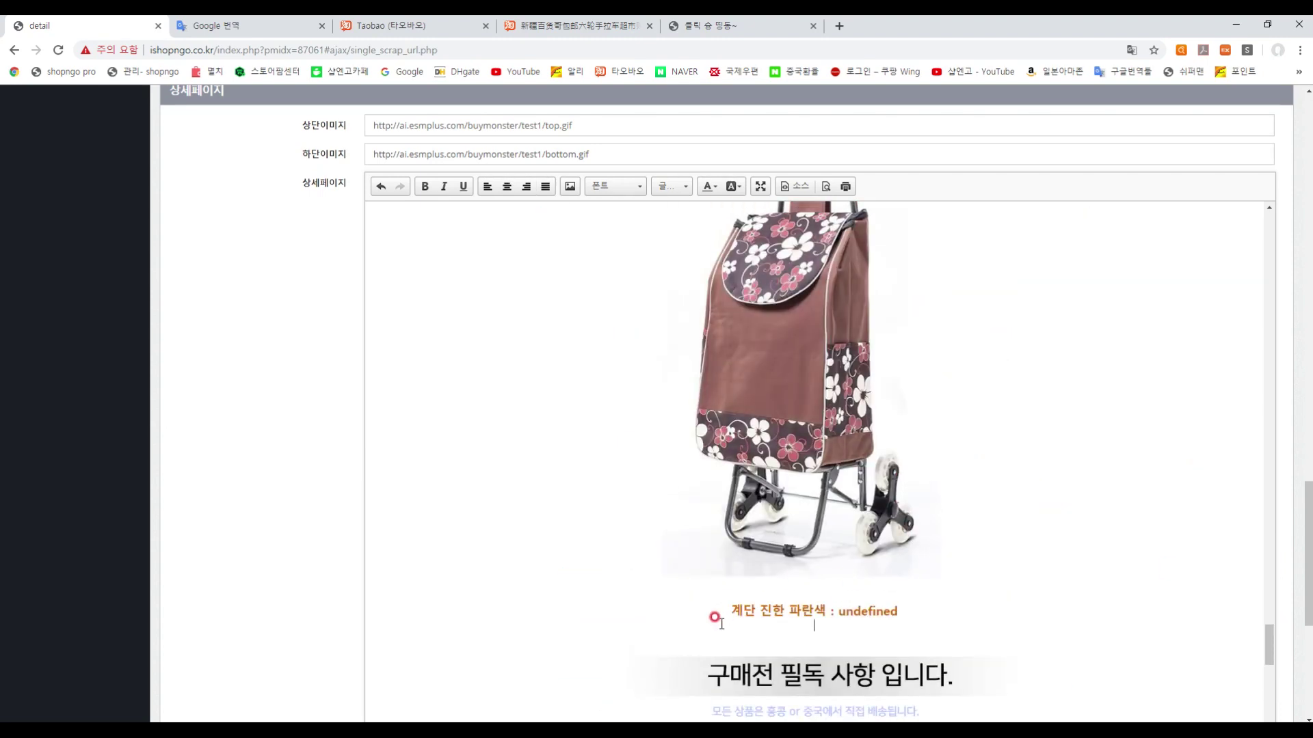
{"action": "left_click_drag", "start_coordinate": [714, 618], "coordinate": [933, 612]}
{"action": "key", "text": "Delete"}
Replace the caption above the brown (棕色) three-wheel cart image with 갈색 3륜바퀴 and insert six blank lines above it
{"action": "scroll", "coordinate": [967, 593], "scroll_direction": "up", "scroll_amount": 5}
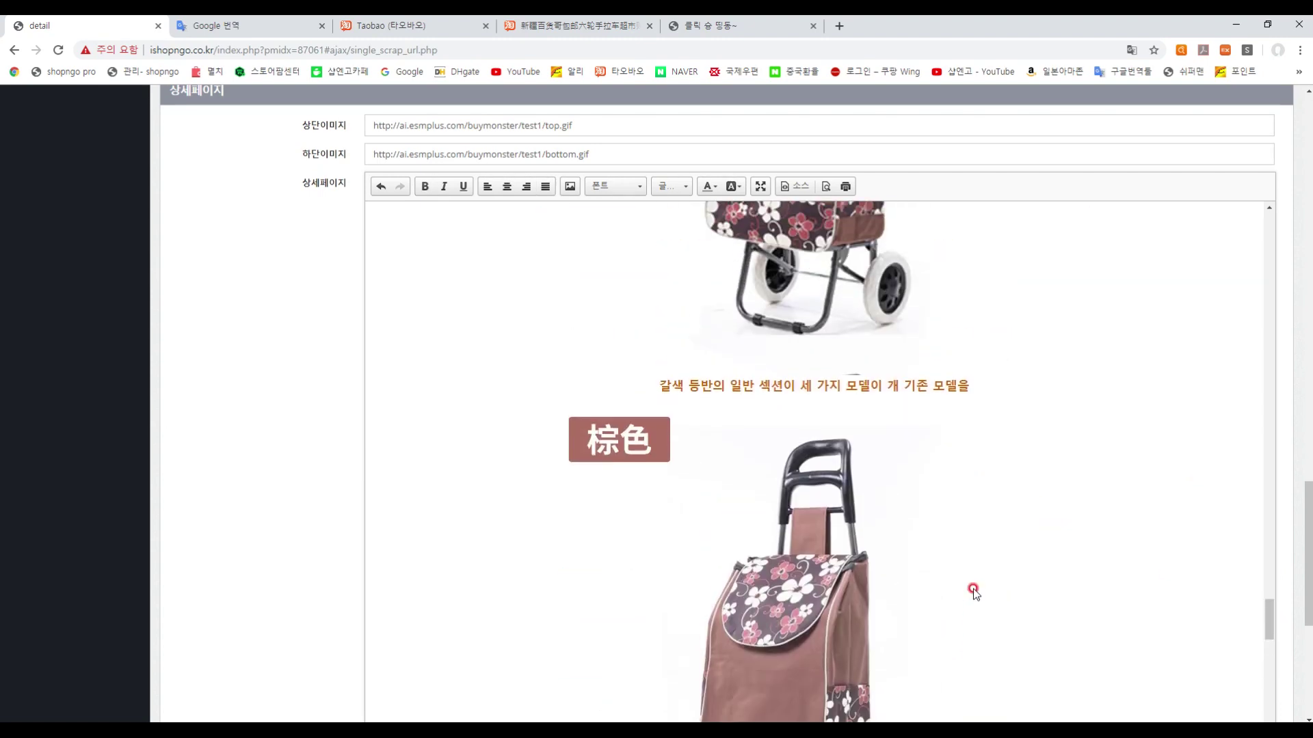
{"action": "left_click", "coordinate": [667, 387]}
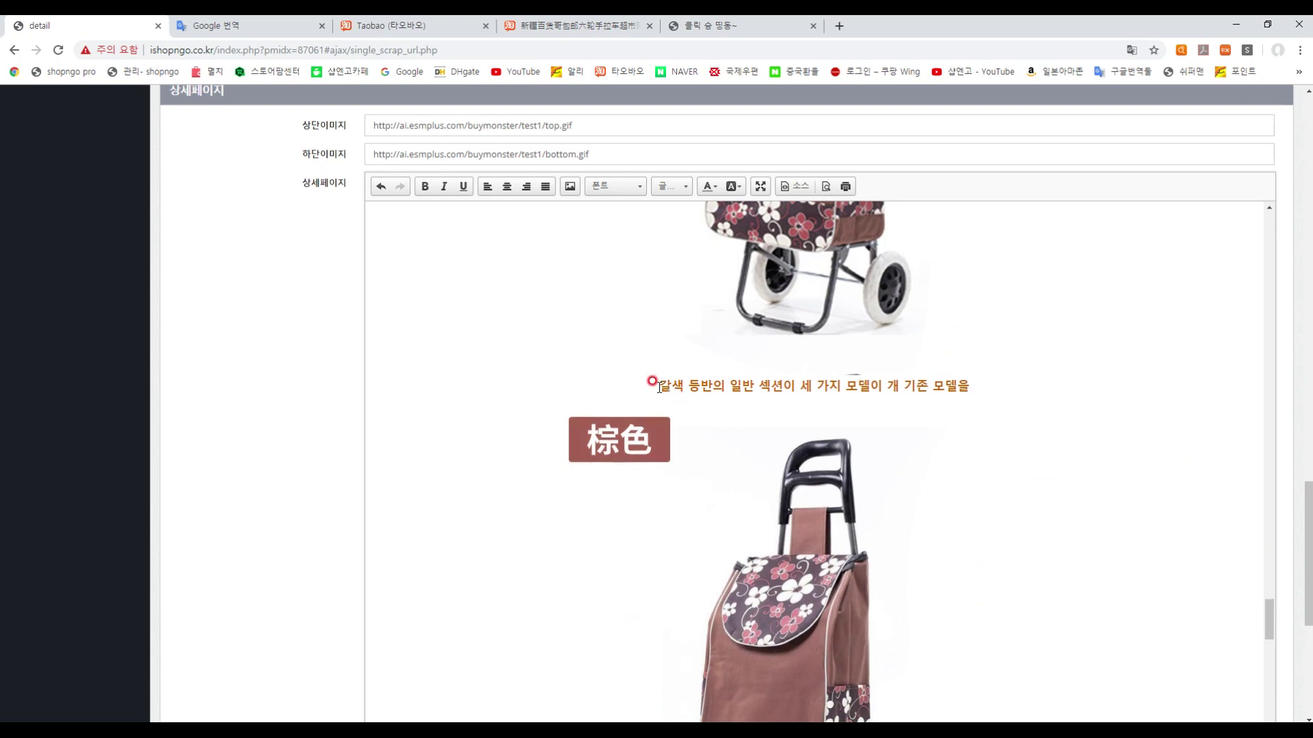
{"action": "left_click_drag", "start_coordinate": [659, 387], "coordinate": [975, 385]}
{"action": "type", "text": "ㄱ"}
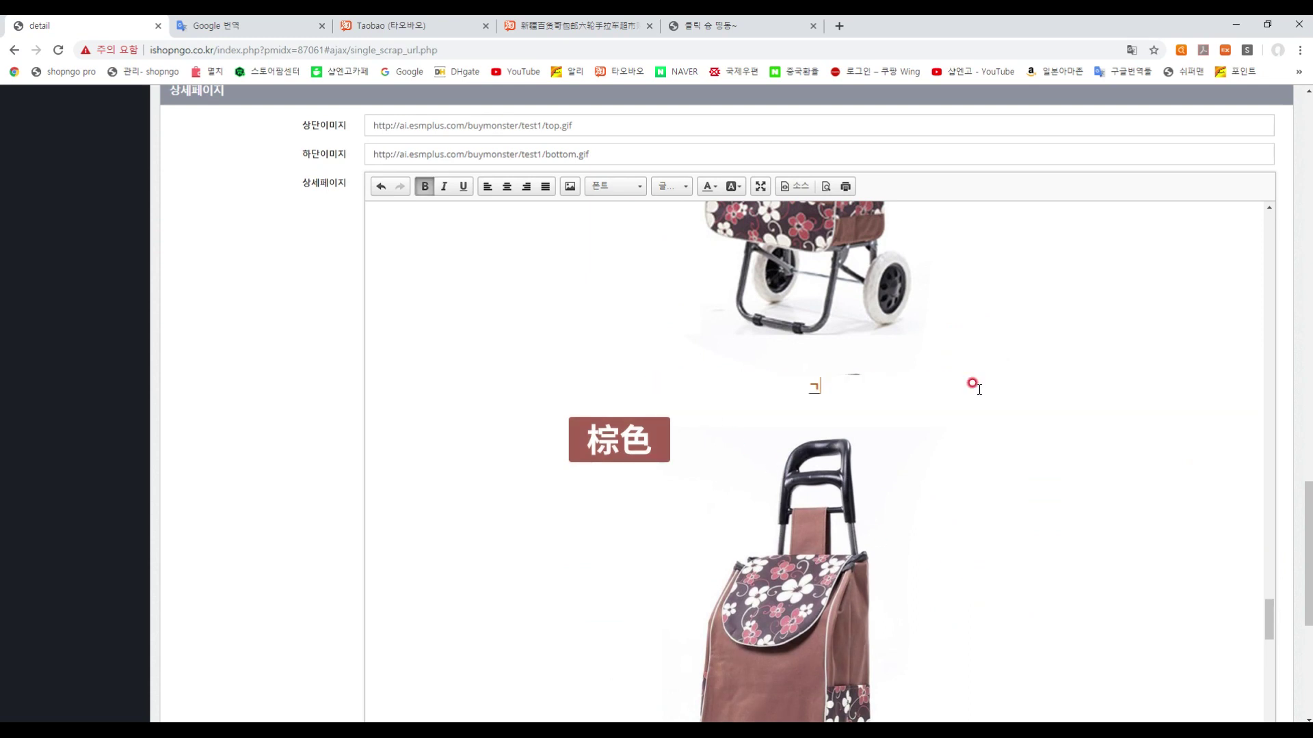
{"action": "type", "text": "색 3륜바퀴"}
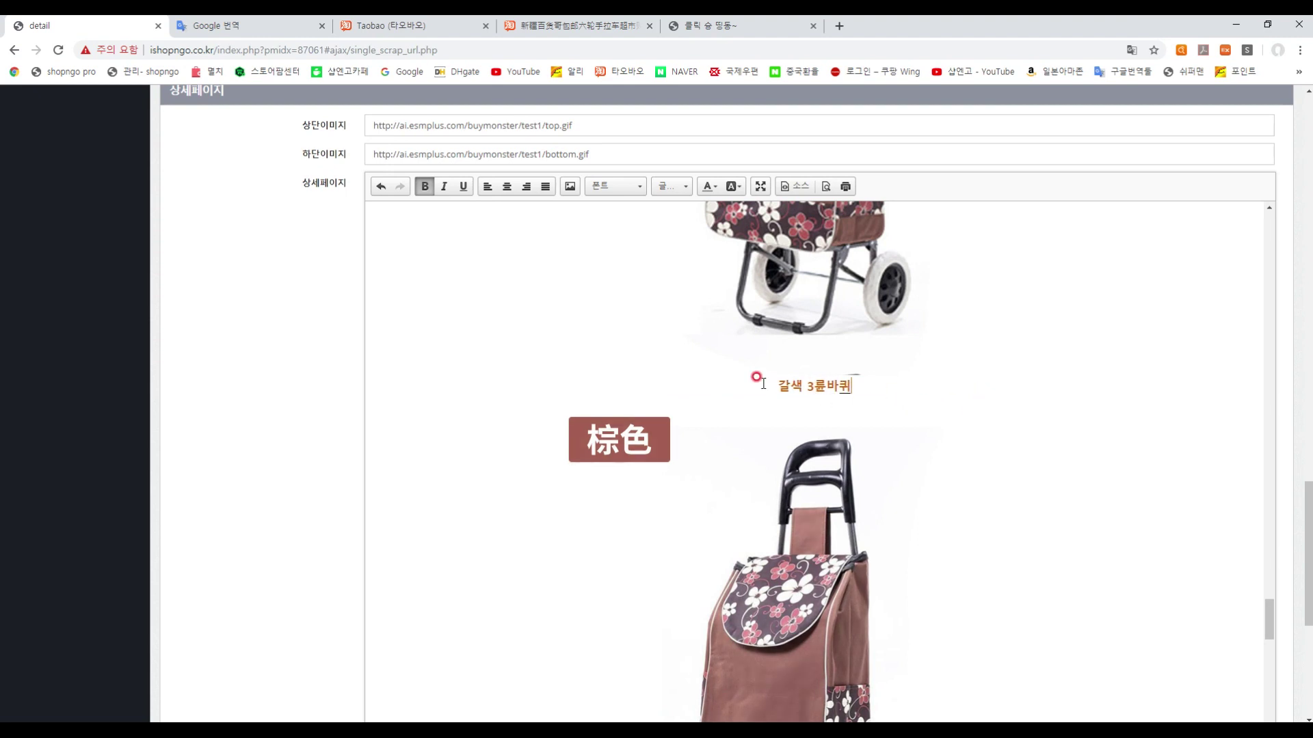
{"action": "key", "text": "Return"}
{"action": "key", "text": "Return"}
{"action": "key", "text": "Return"}
{"action": "key", "text": "Return"}
{"action": "key", "text": "Return"}
{"action": "key", "text": "Return"}
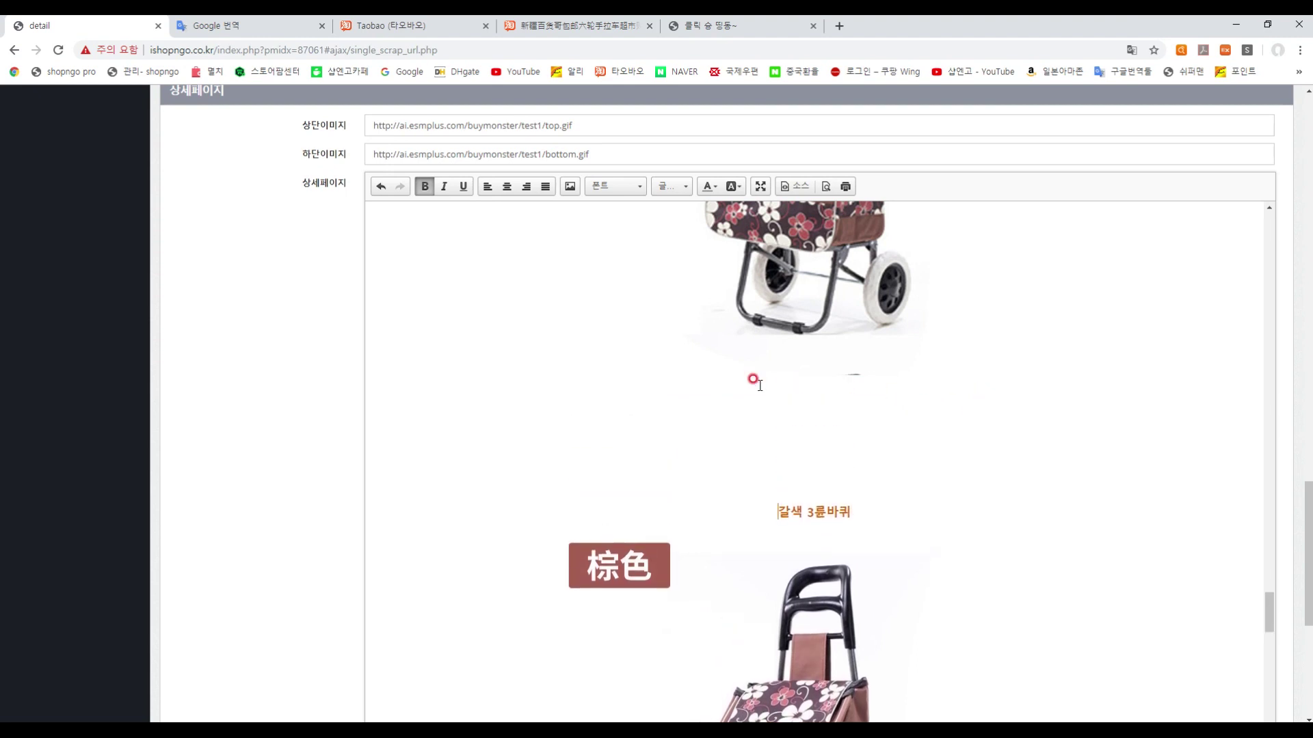
Extend the first option caption to 갈색 2륜바퀴 and add blank lines above it and above the 옵션 설명 heading
{"action": "scroll", "coordinate": [778, 403], "scroll_direction": "up", "scroll_amount": 5}
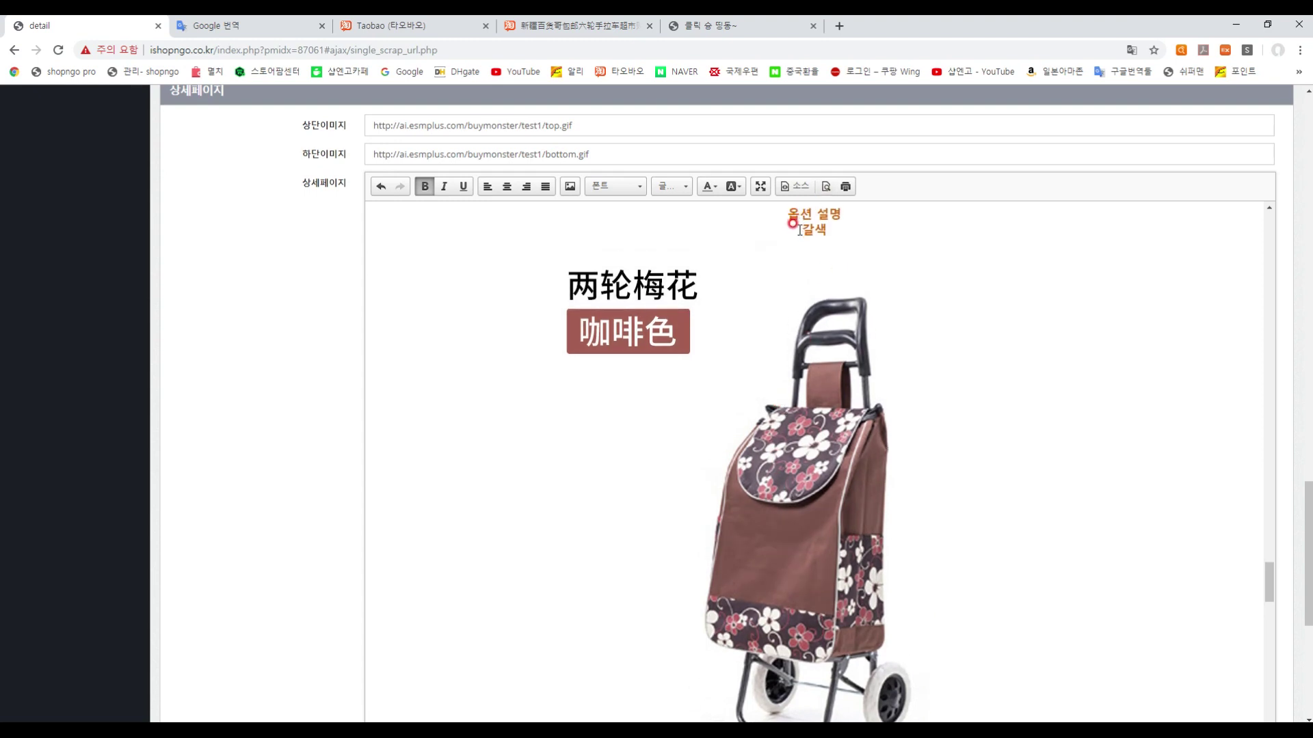
{"action": "type", "text": "2륜바퀴"}
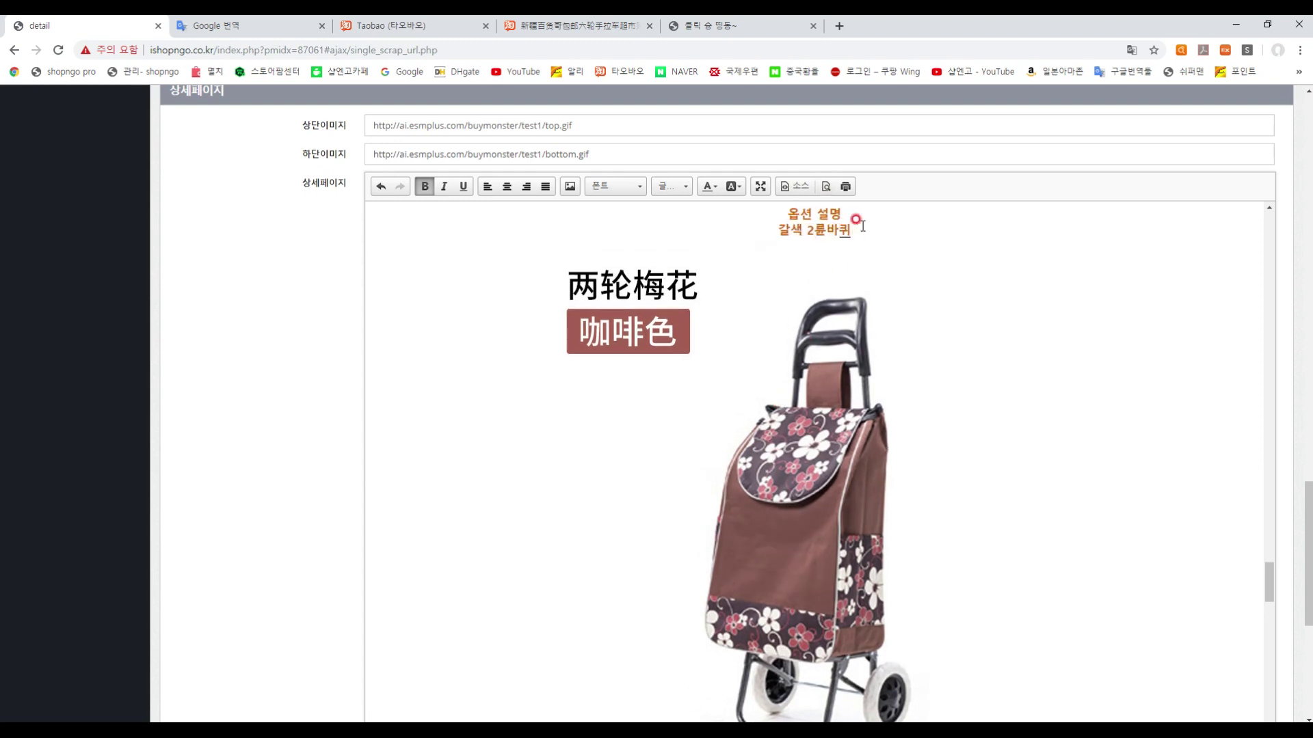
{"action": "key", "text": "Return"}
{"action": "scroll", "coordinate": [821, 307], "scroll_direction": "up", "scroll_amount": 3}
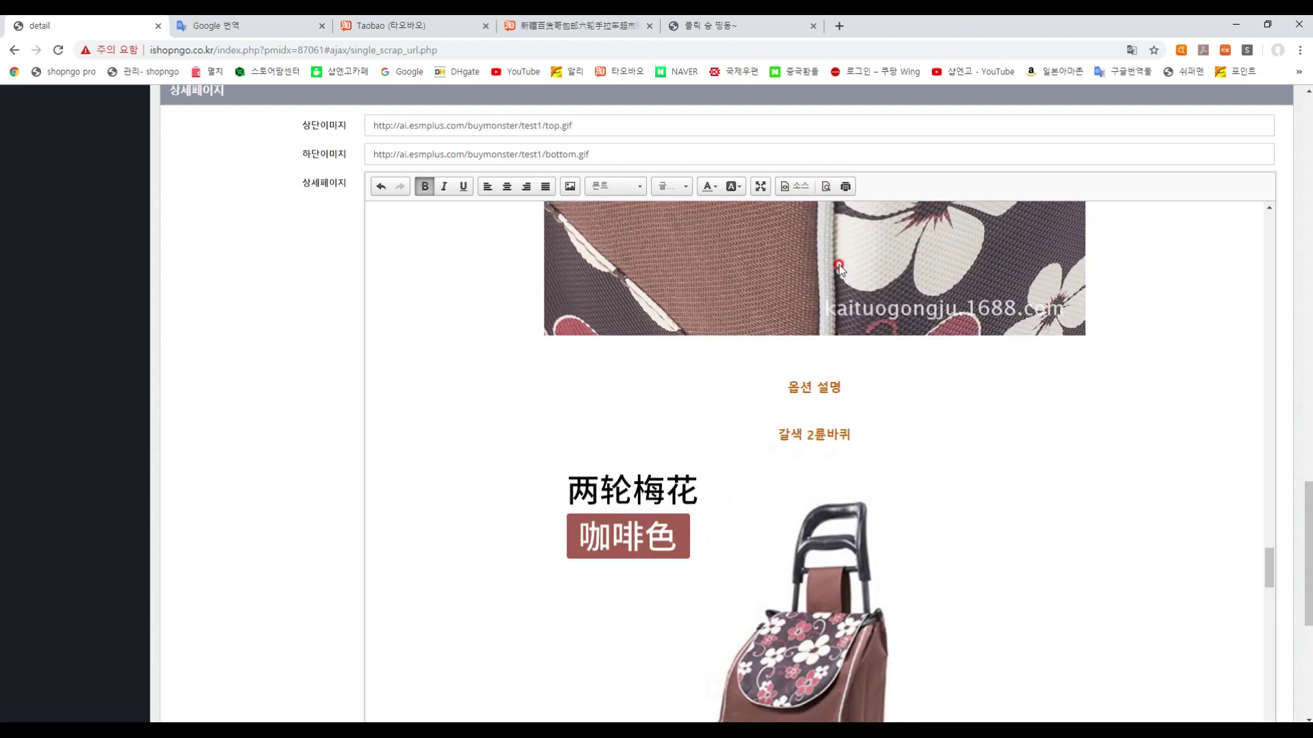
{"action": "left_click", "coordinate": [793, 402]}
{"action": "key", "text": "Return"}
{"action": "key", "text": "Return"}
{"action": "key", "text": "Return"}
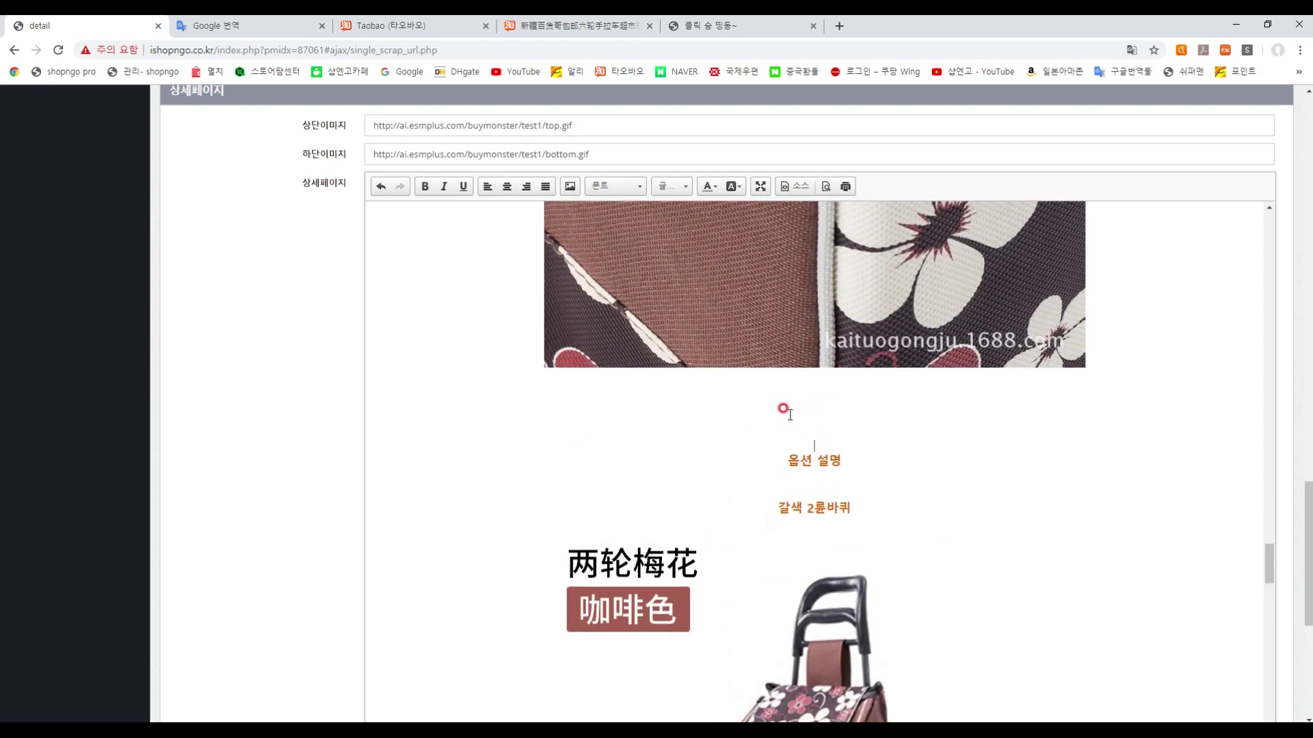
Save the edited shopping cart product with 생성 and confirm
{"action": "scroll", "coordinate": [1287, 523], "scroll_direction": "down", "scroll_amount": 3}
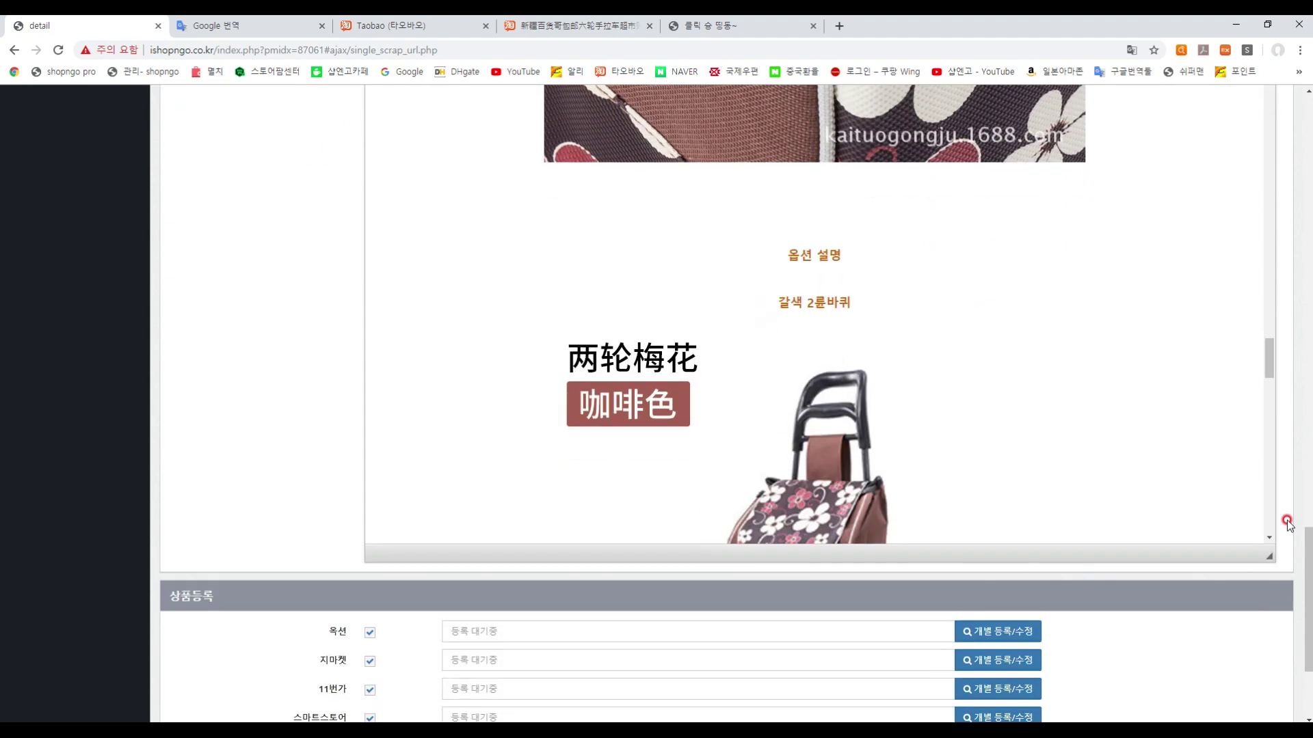
{"action": "scroll", "coordinate": [1287, 523], "scroll_direction": "down", "scroll_amount": 3}
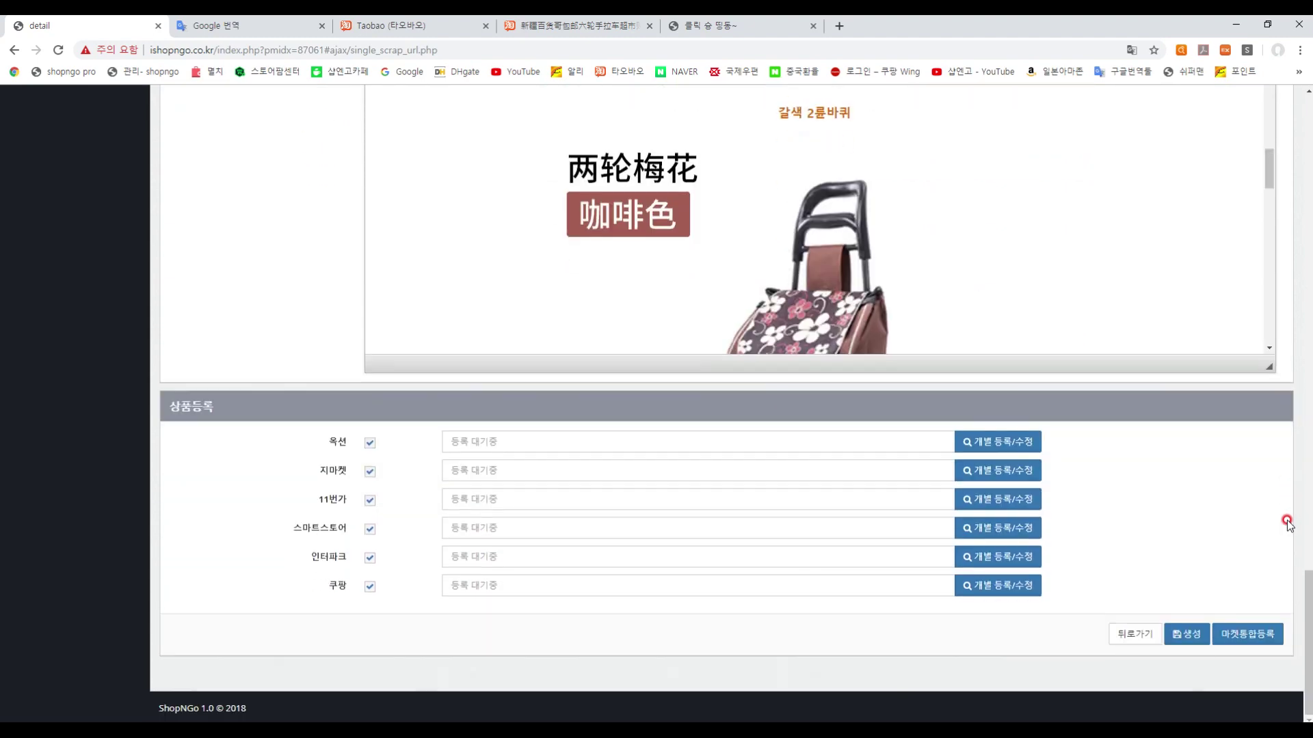
{"action": "left_click", "coordinate": [1189, 636]}
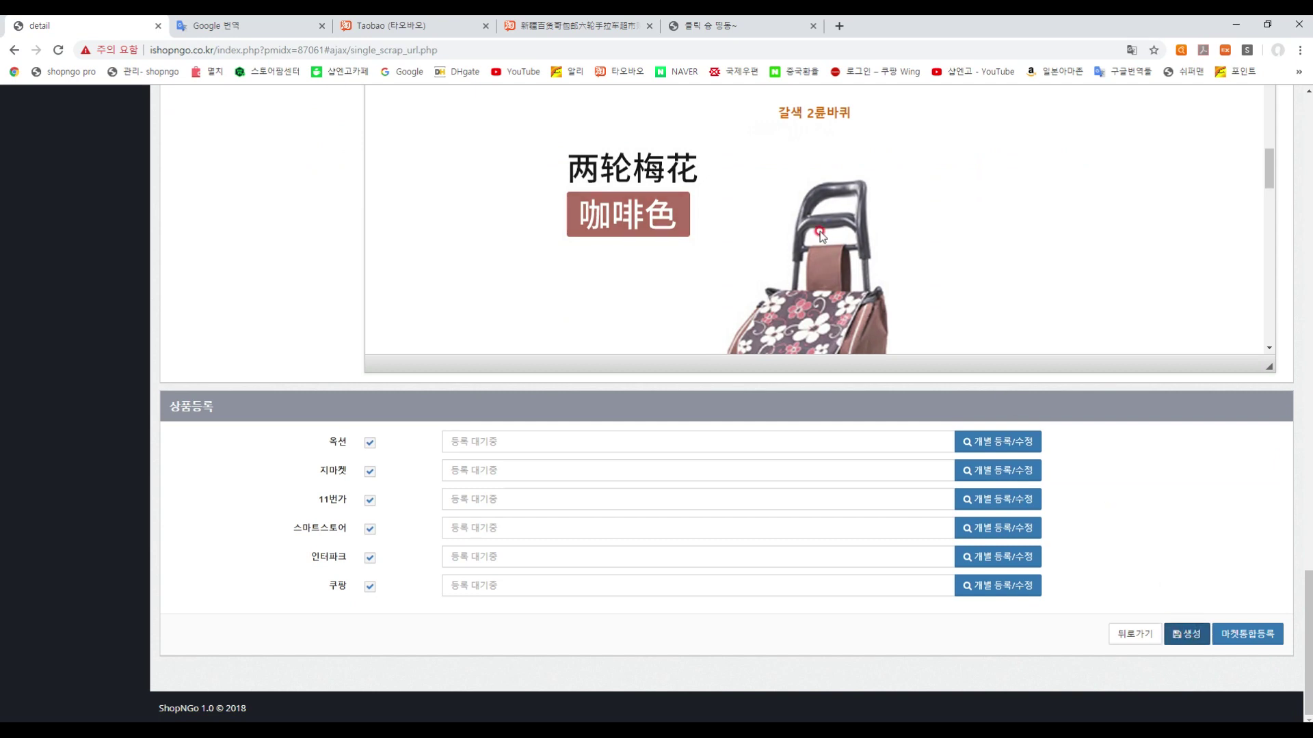
{"action": "left_click", "coordinate": [781, 135]}
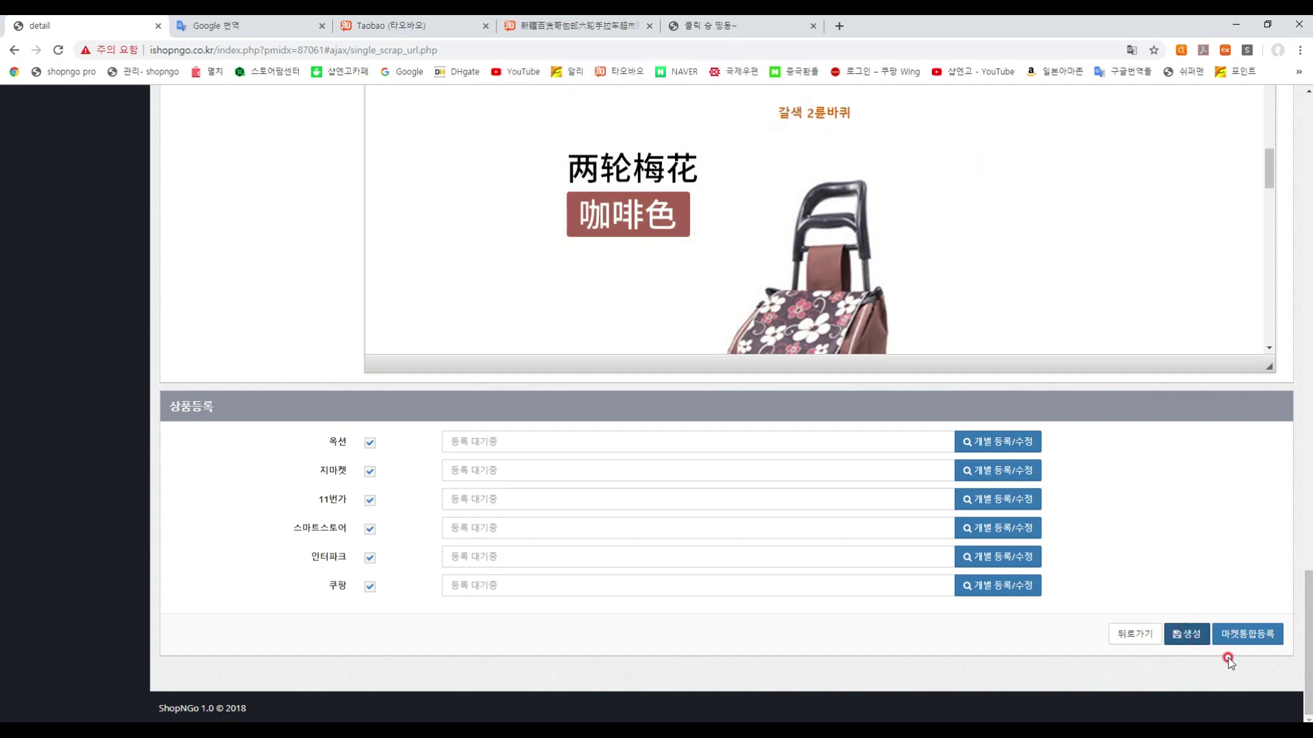
Register the product on all the checked markets at once with 마켓통합등록 and confirm
{"action": "left_click", "coordinate": [1256, 638]}
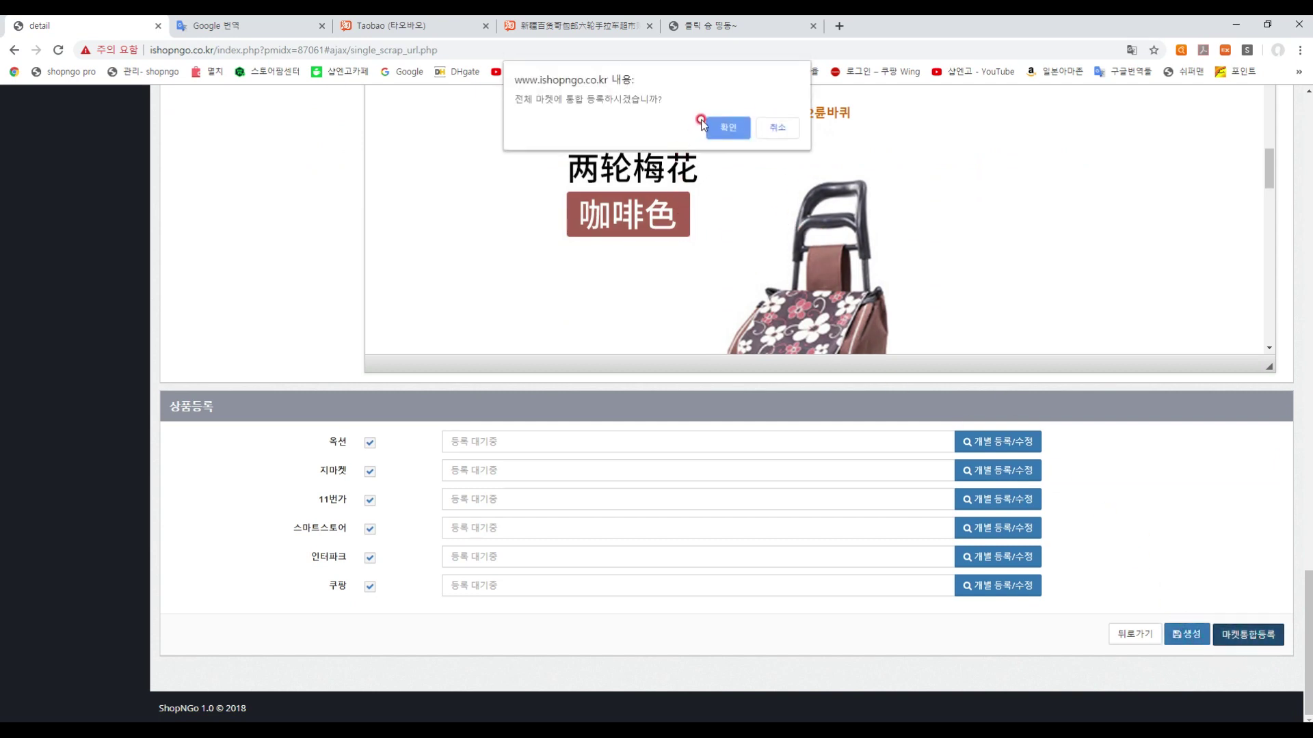
{"action": "left_click", "coordinate": [721, 123]}
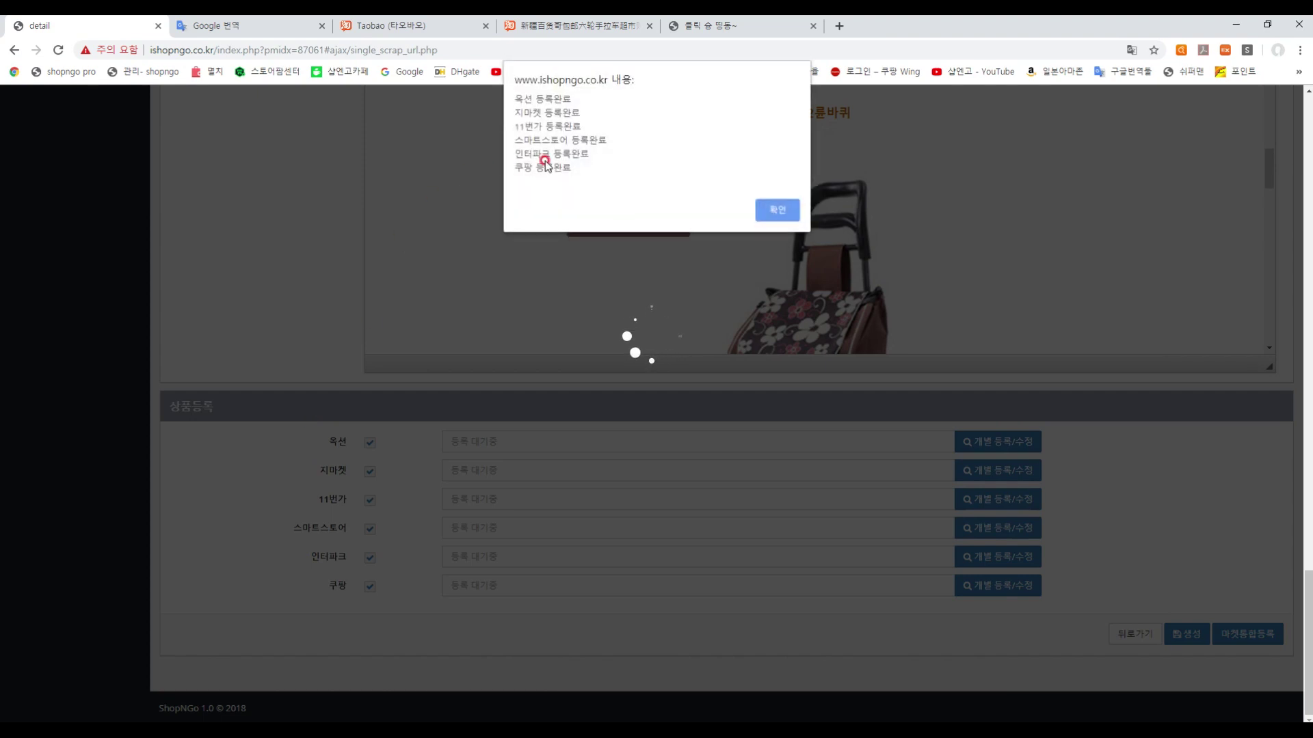
{"action": "left_click", "coordinate": [778, 211]}
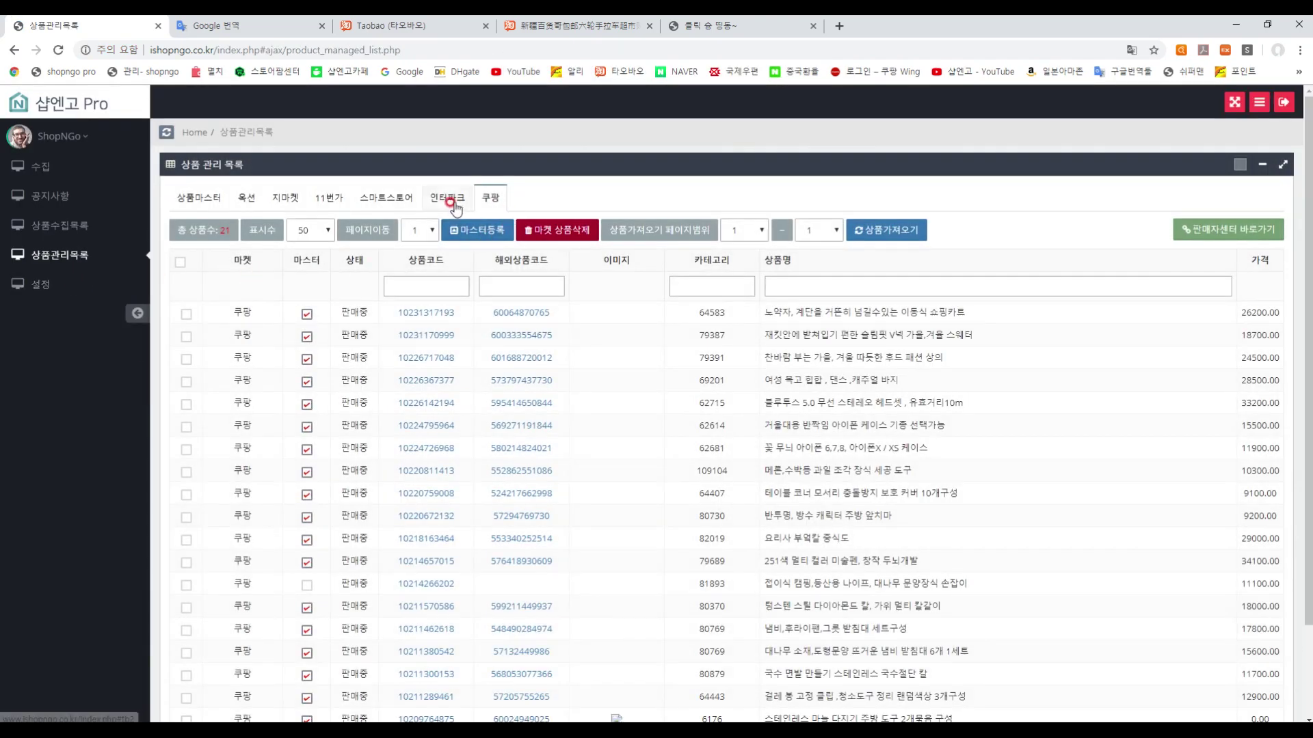
Open the new shopping cart's Interpark (인터파크) listing from the product management list, check its page and close it
{"action": "left_click", "coordinate": [455, 201]}
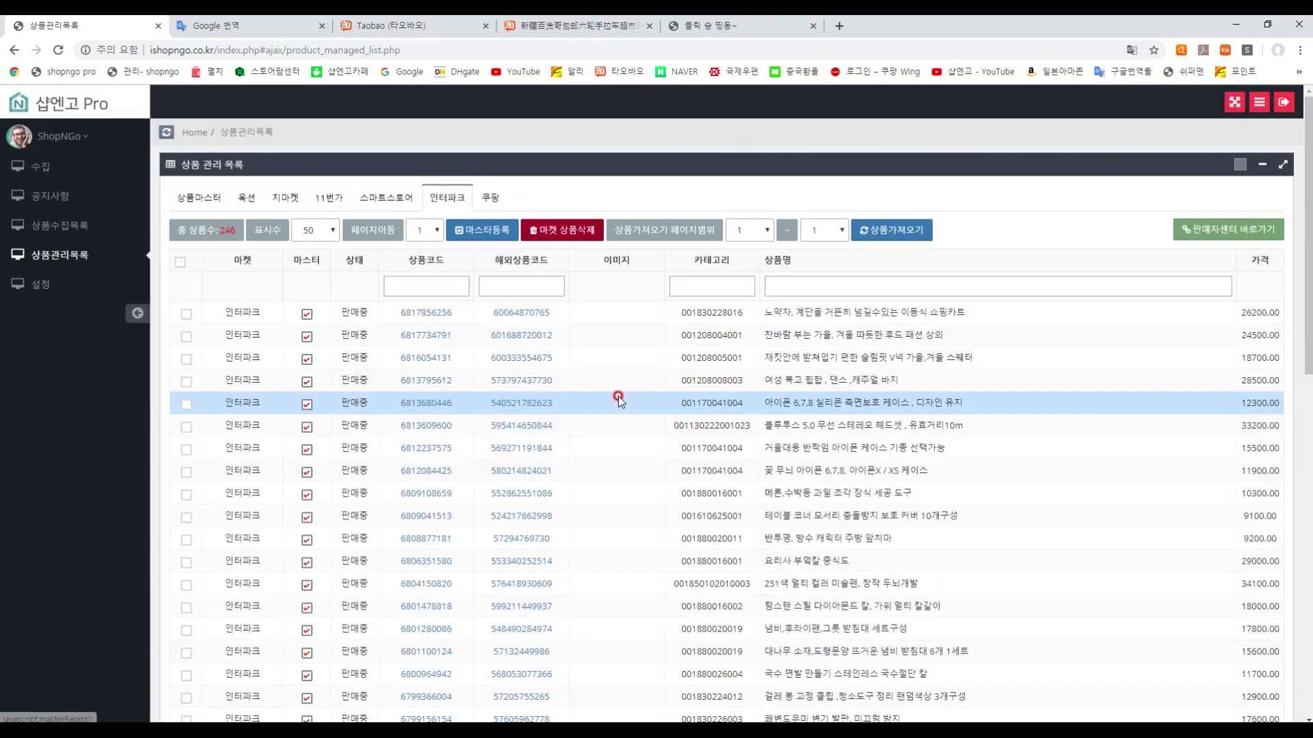
{"action": "left_click", "coordinate": [438, 319]}
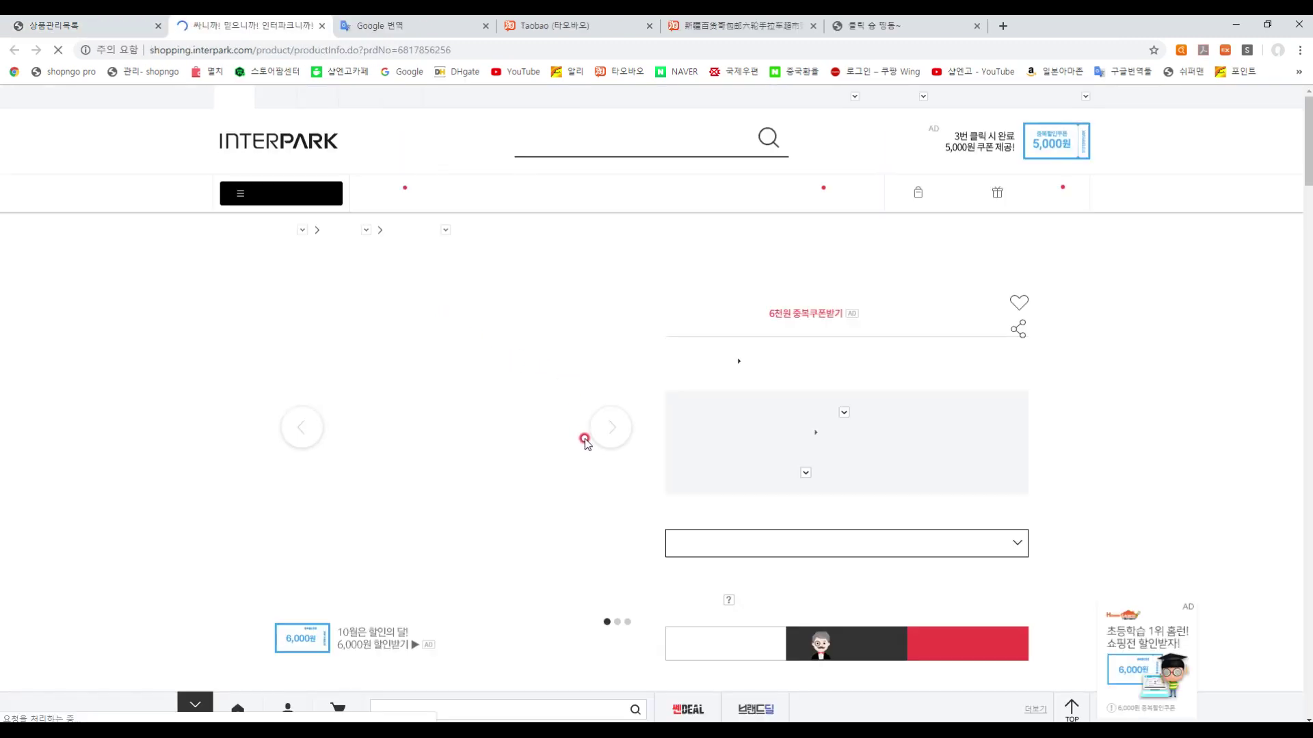
{"action": "scroll", "coordinate": [735, 522], "scroll_direction": "down", "scroll_amount": 5}
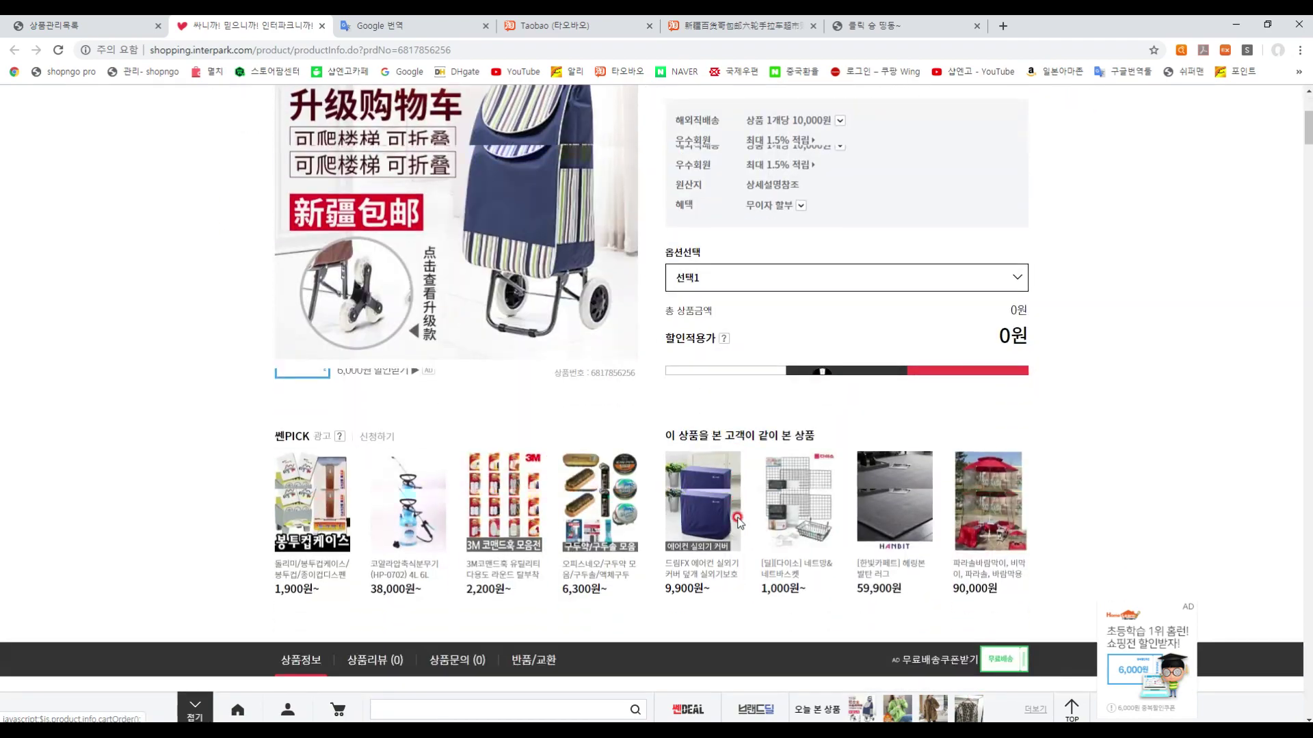
{"action": "scroll", "coordinate": [738, 521], "scroll_direction": "up", "scroll_amount": 5}
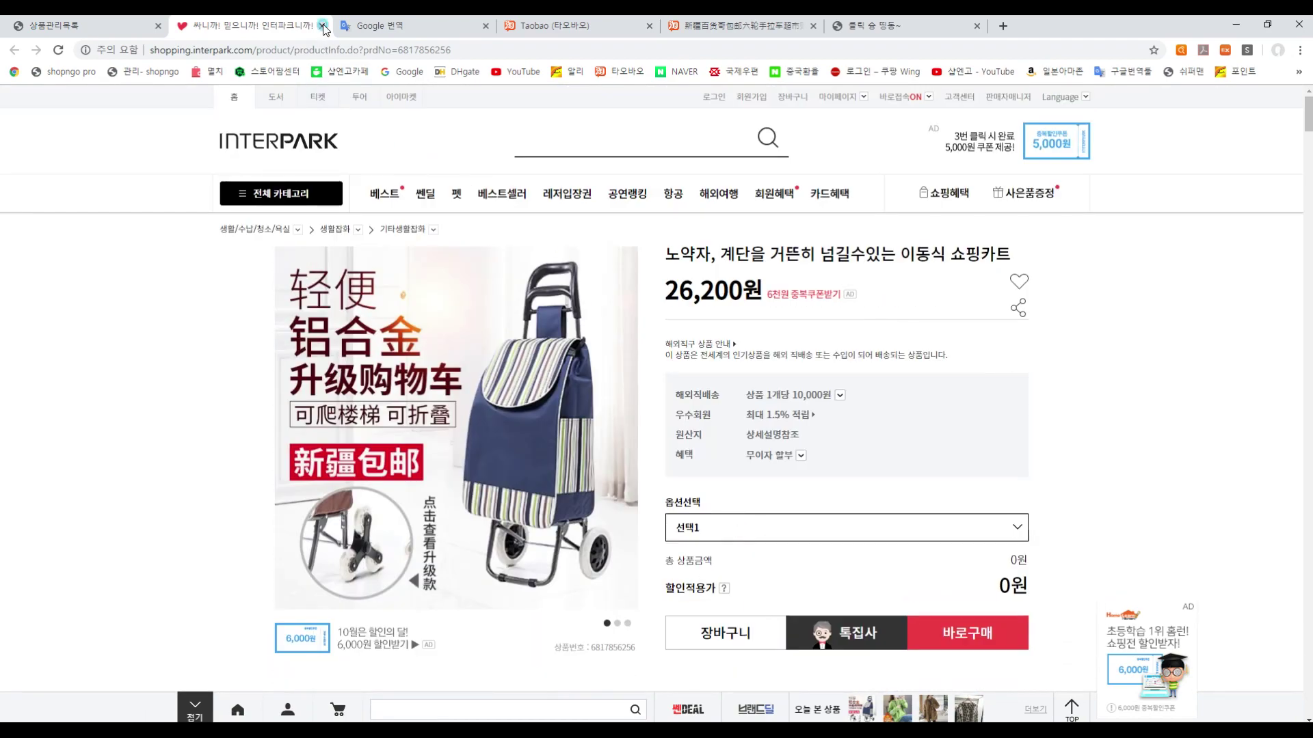
{"action": "left_click", "coordinate": [322, 26]}
Open the new shopping cart's Smart Store (스마트스토어) listing from the product management list and look through its page
{"action": "left_click", "coordinate": [385, 198]}
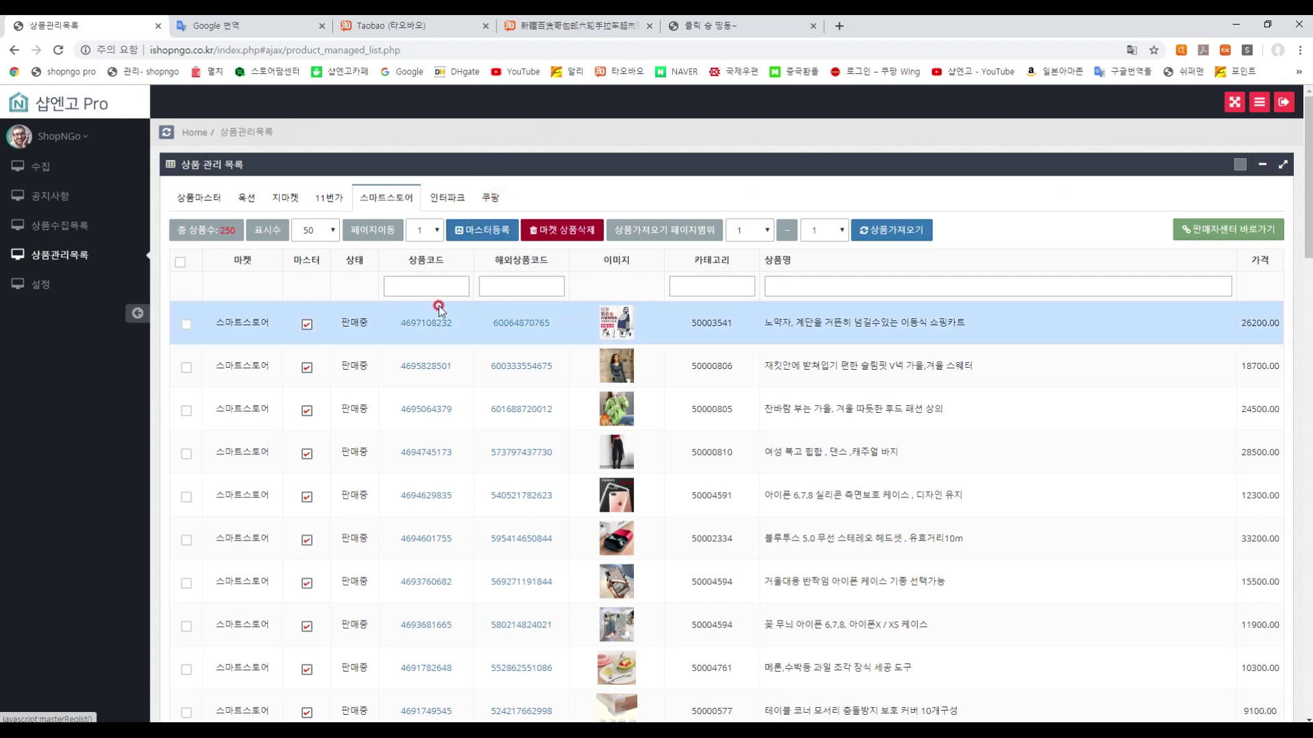
{"action": "left_click", "coordinate": [429, 323]}
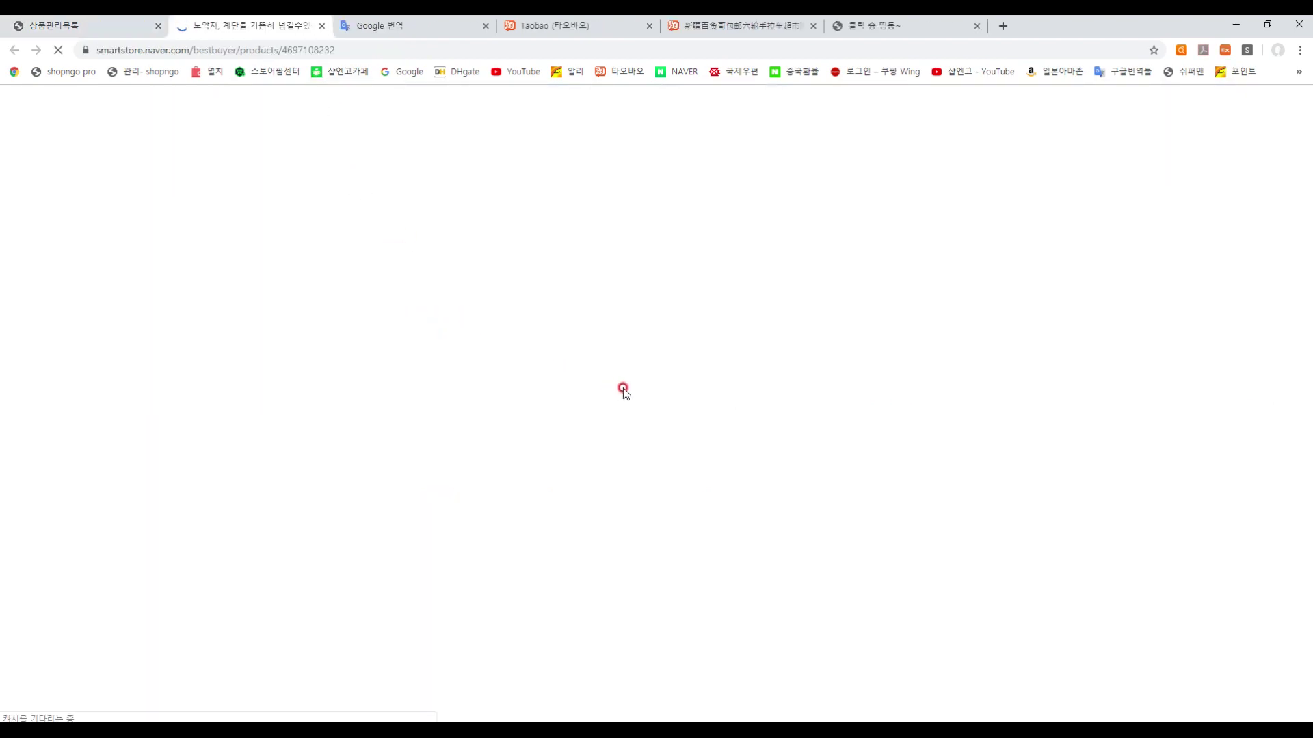
{"action": "scroll", "coordinate": [662, 435], "scroll_direction": "down", "scroll_amount": 15}
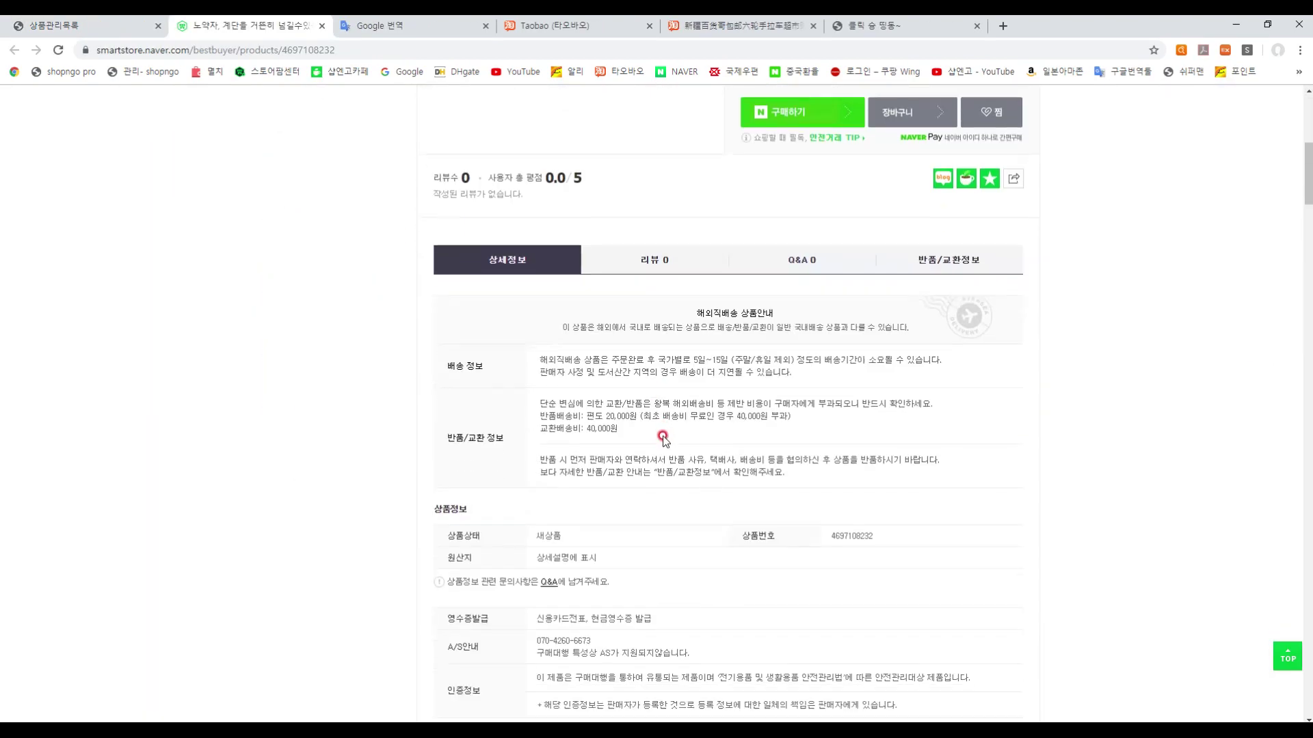
{"action": "scroll", "coordinate": [662, 435], "scroll_direction": "up", "scroll_amount": 15}
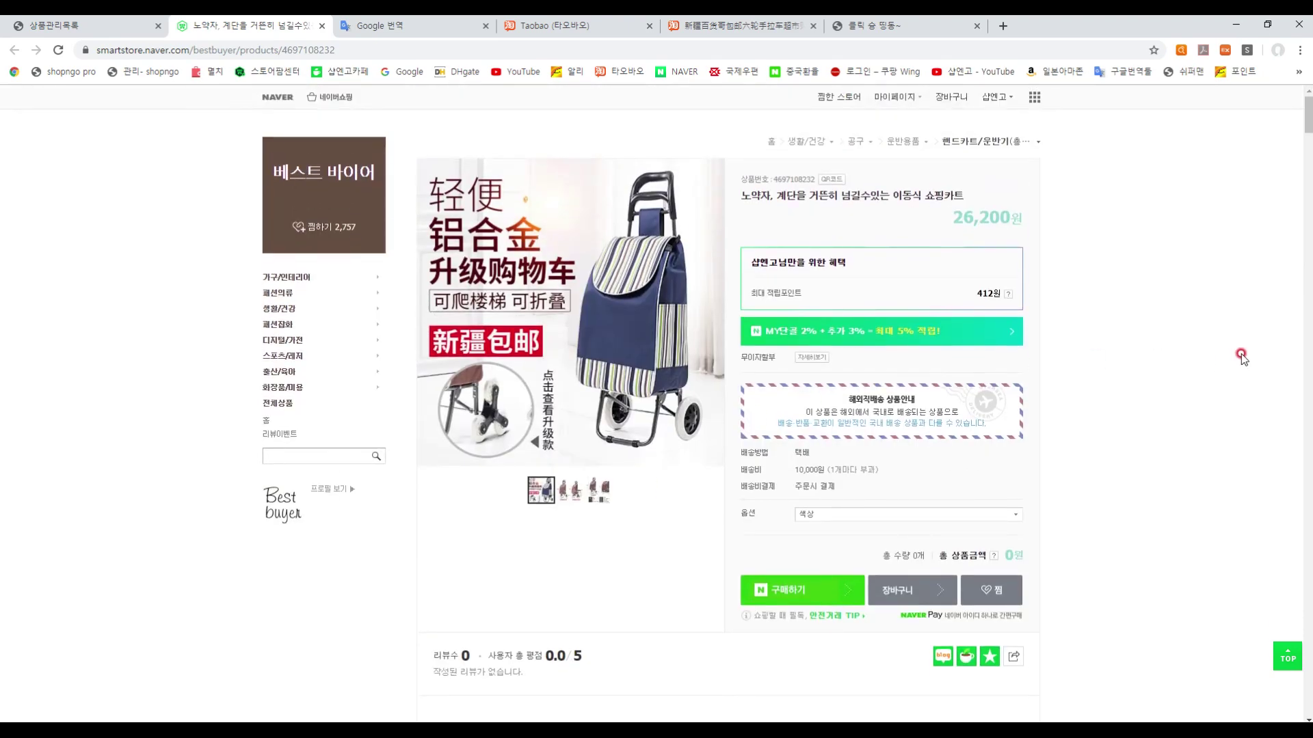